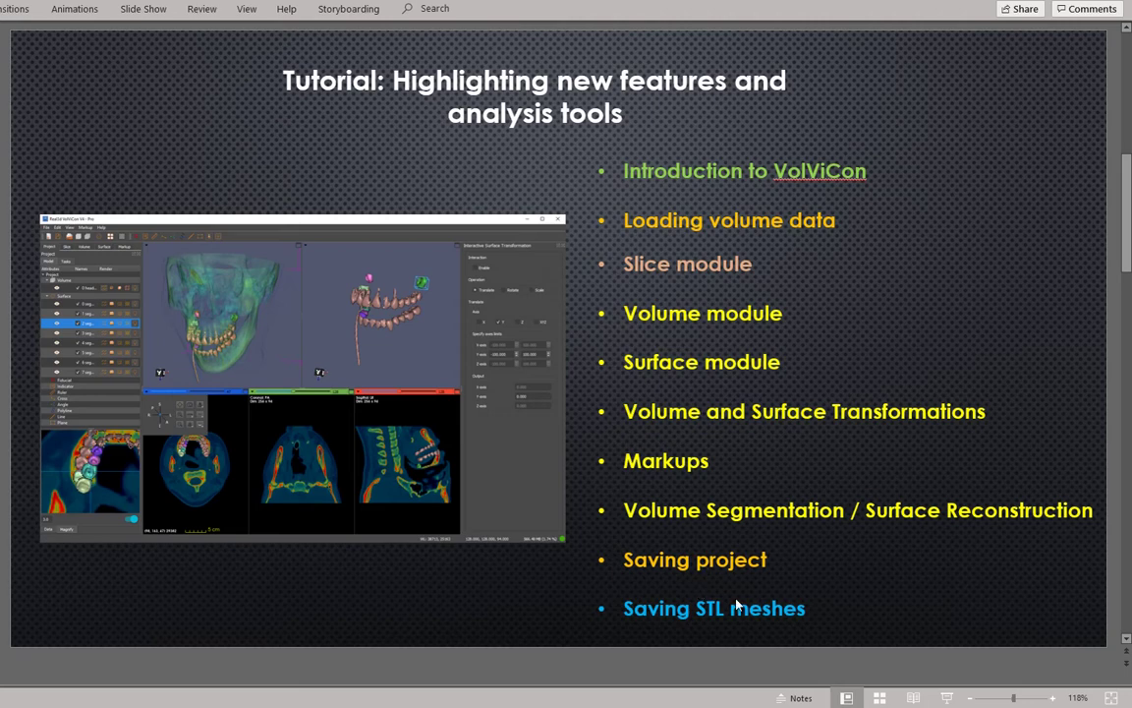
Switch to VolViCon and look through the Slice, Volume, Surface and Markup modules and the available view layouts
mouse_move(579, 705)
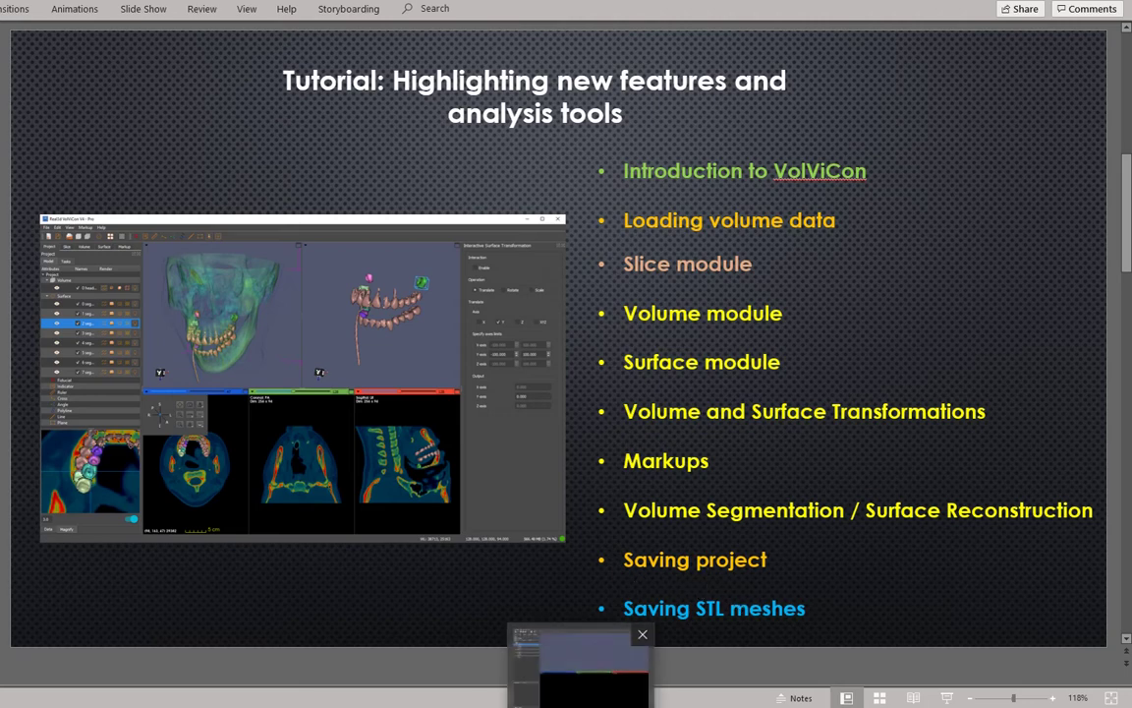
left_click(579, 674)
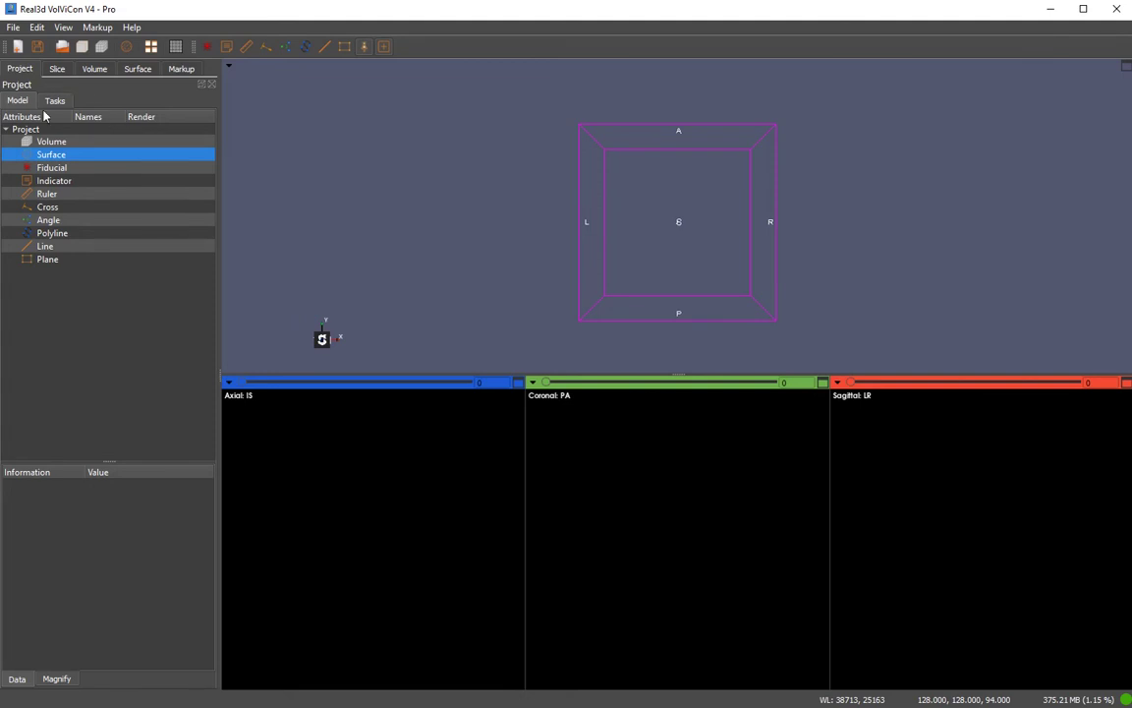
left_click(56, 70)
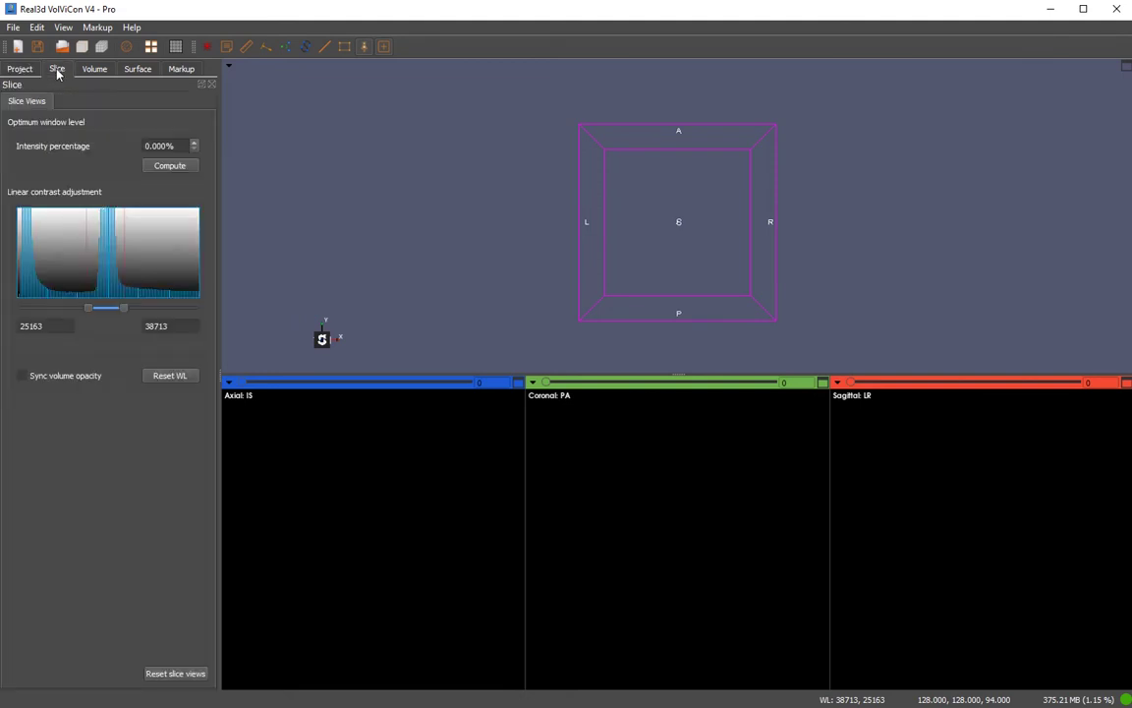
left_click(93, 70)
left_click(129, 69)
left_click(177, 69)
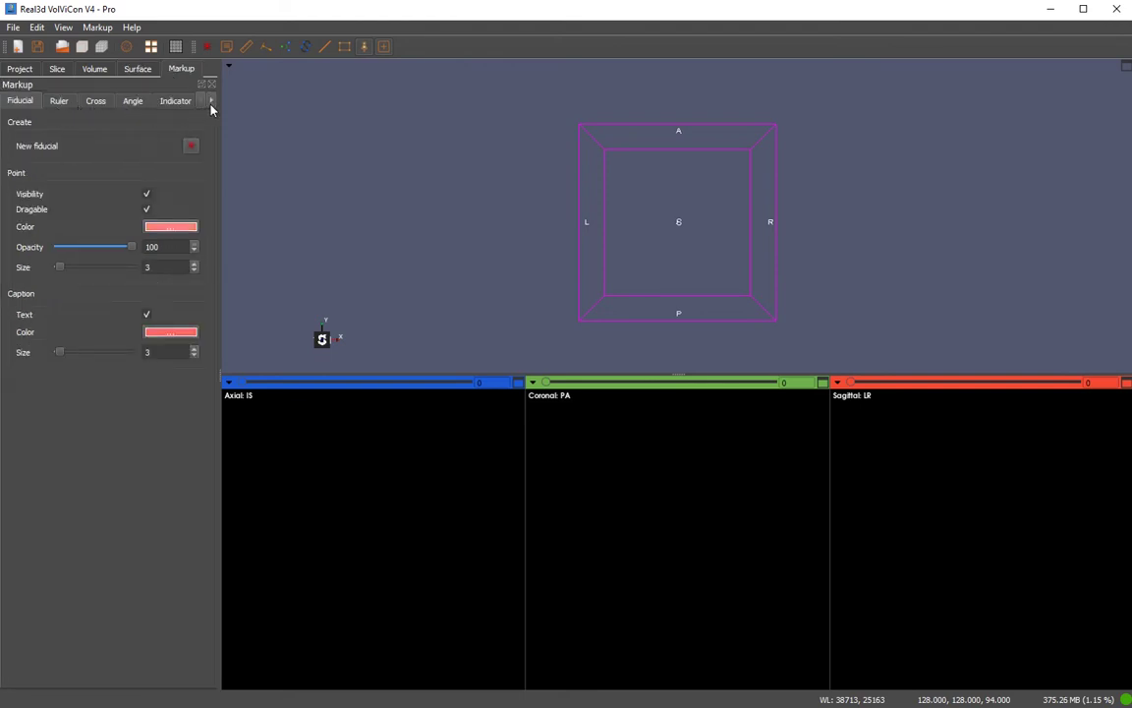
left_click(20, 69)
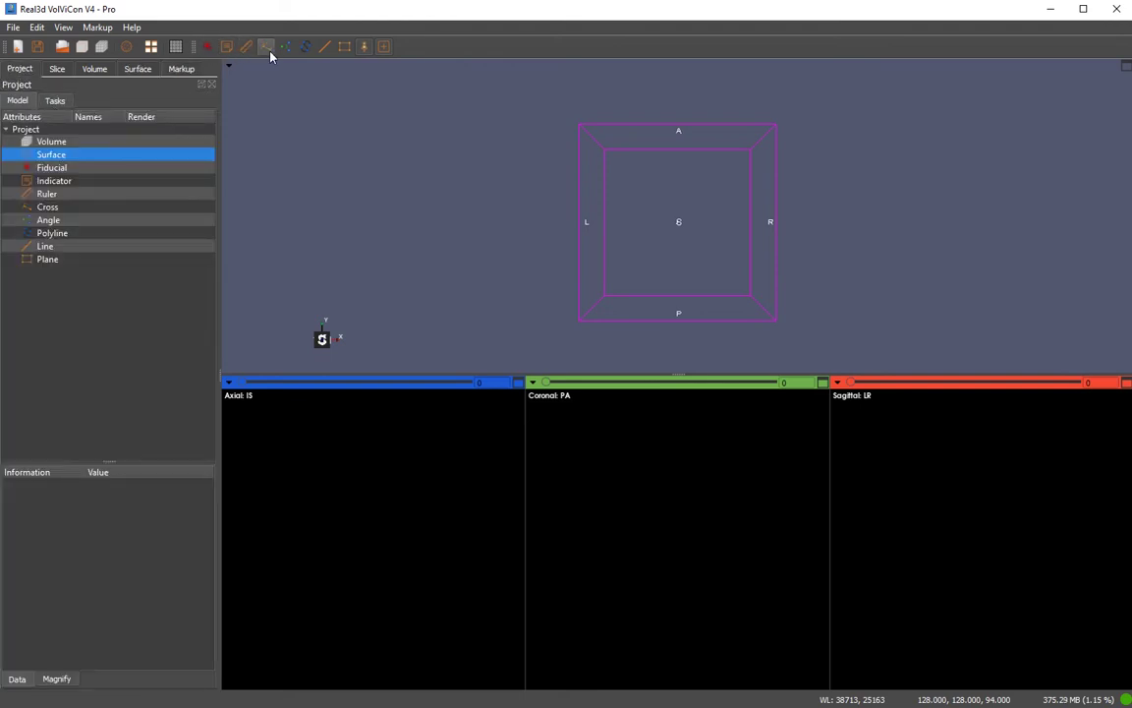
left_click(176, 49)
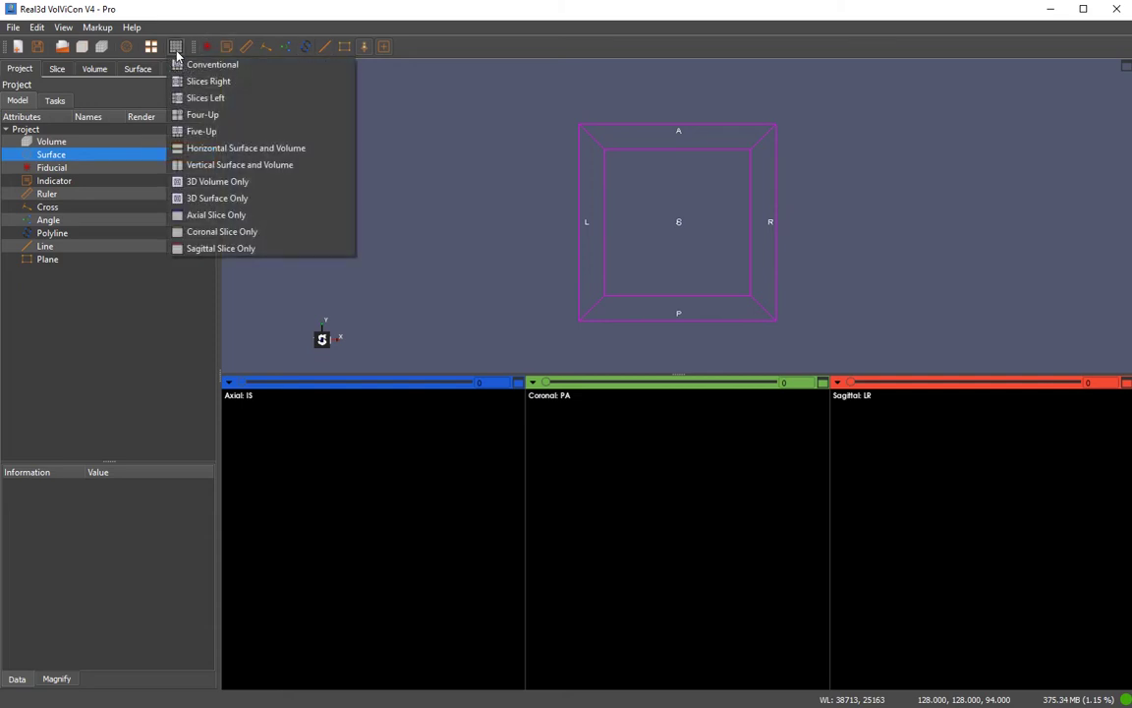
left_click(177, 51)
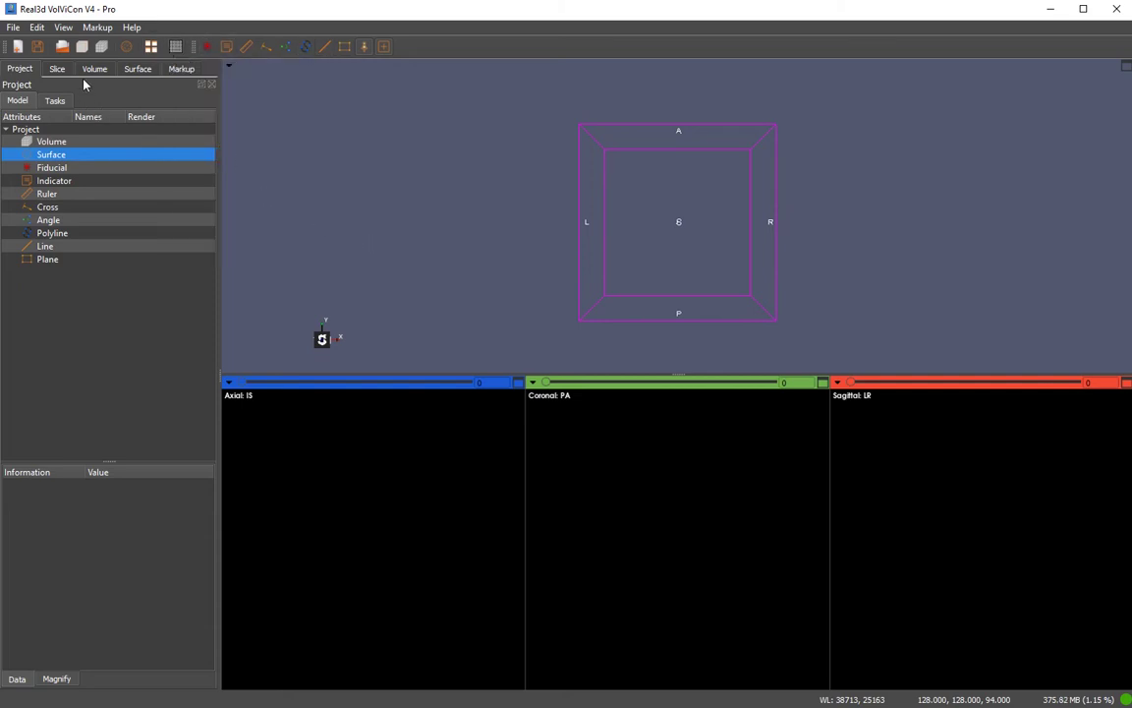
Review the file formats supported for volume import without loading a file
left_click(78, 46)
left_click(538, 462)
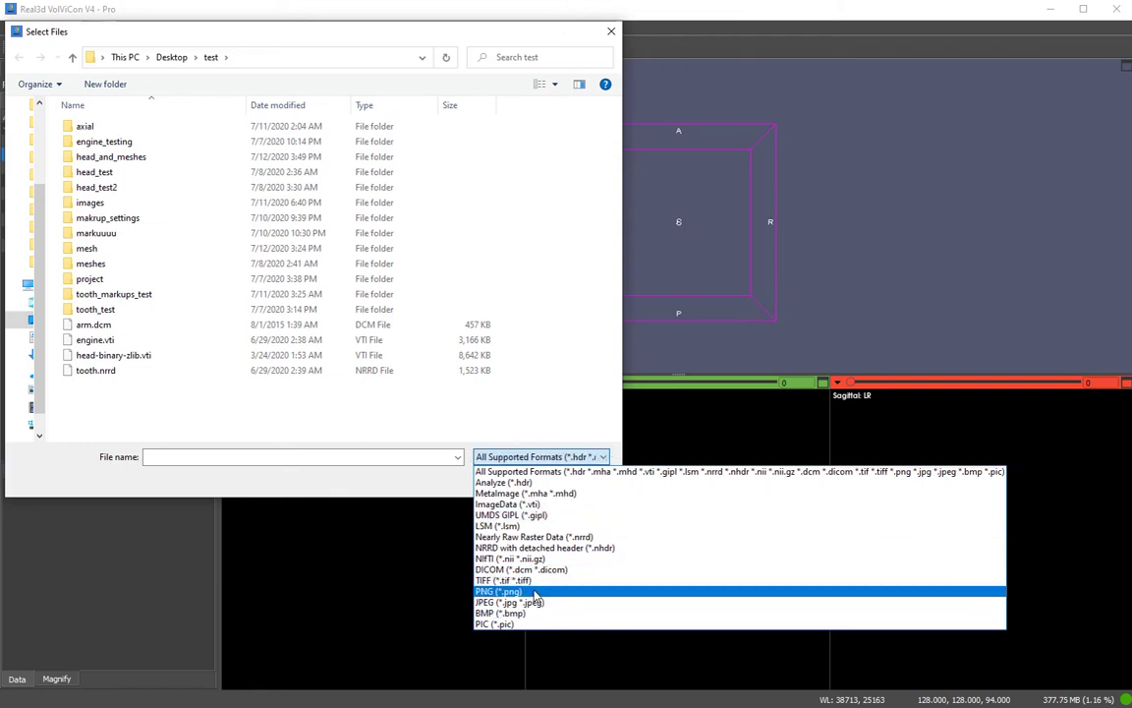
left_click(452, 484)
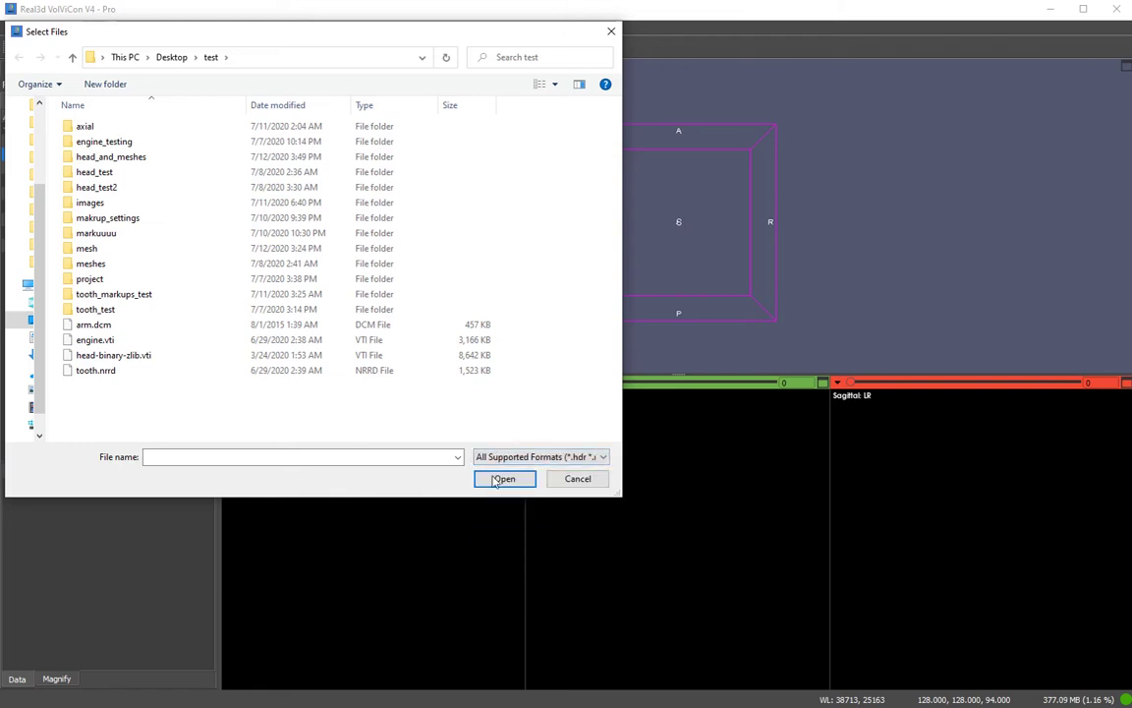
left_click(578, 479)
Review the supported surface file formats and the folder selection for import without loading anything
left_click(110, 45)
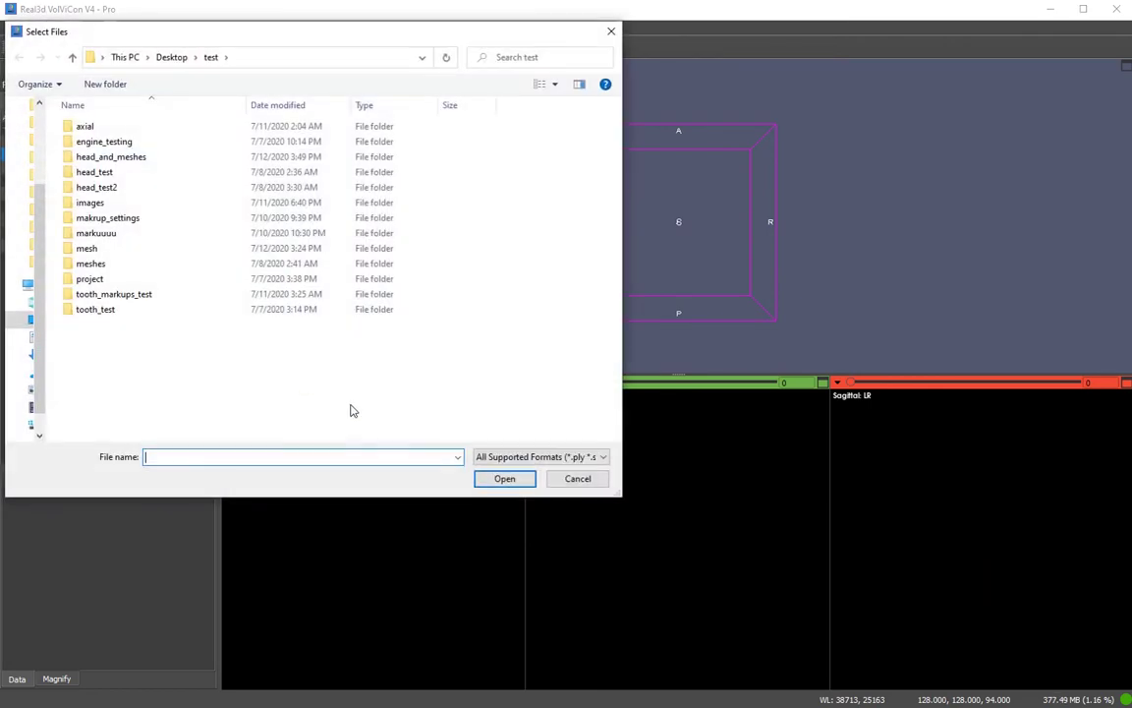
left_click(541, 456)
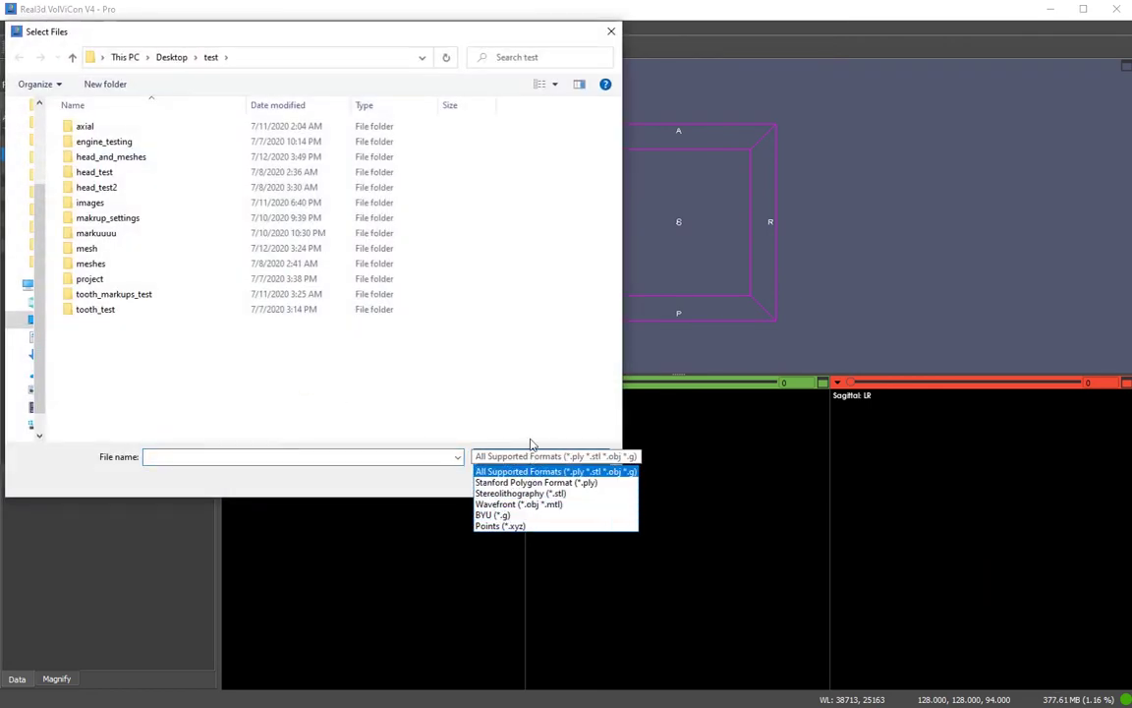
left_click(526, 410)
left_click(578, 479)
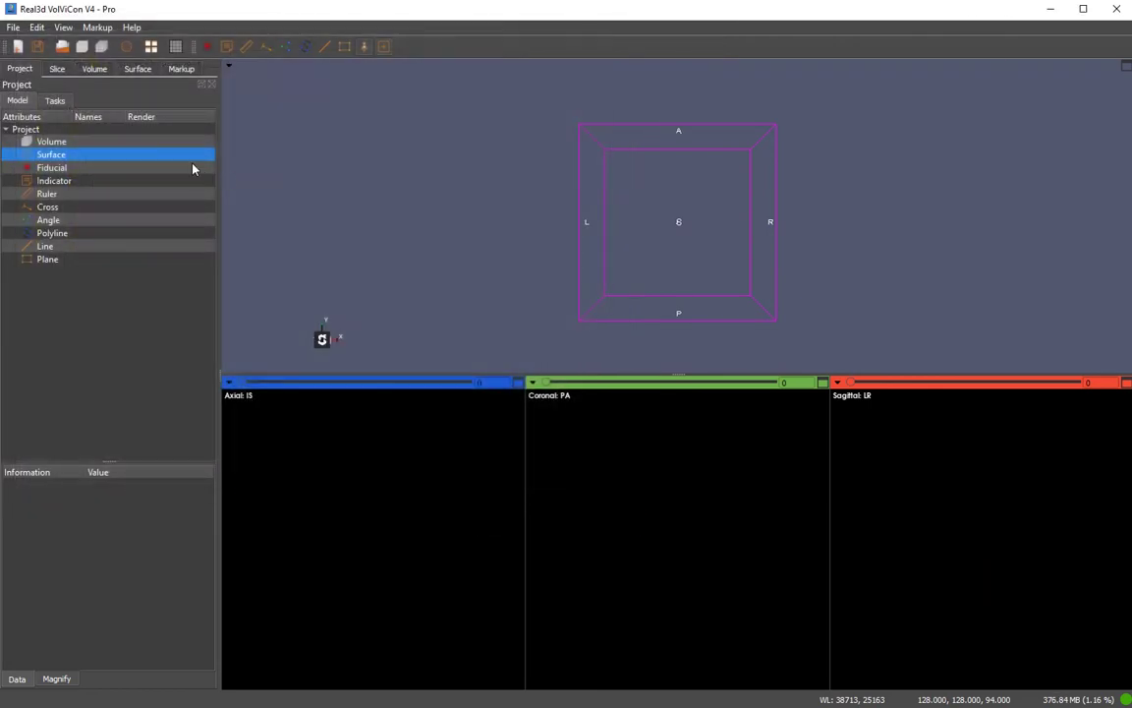
left_click(63, 46)
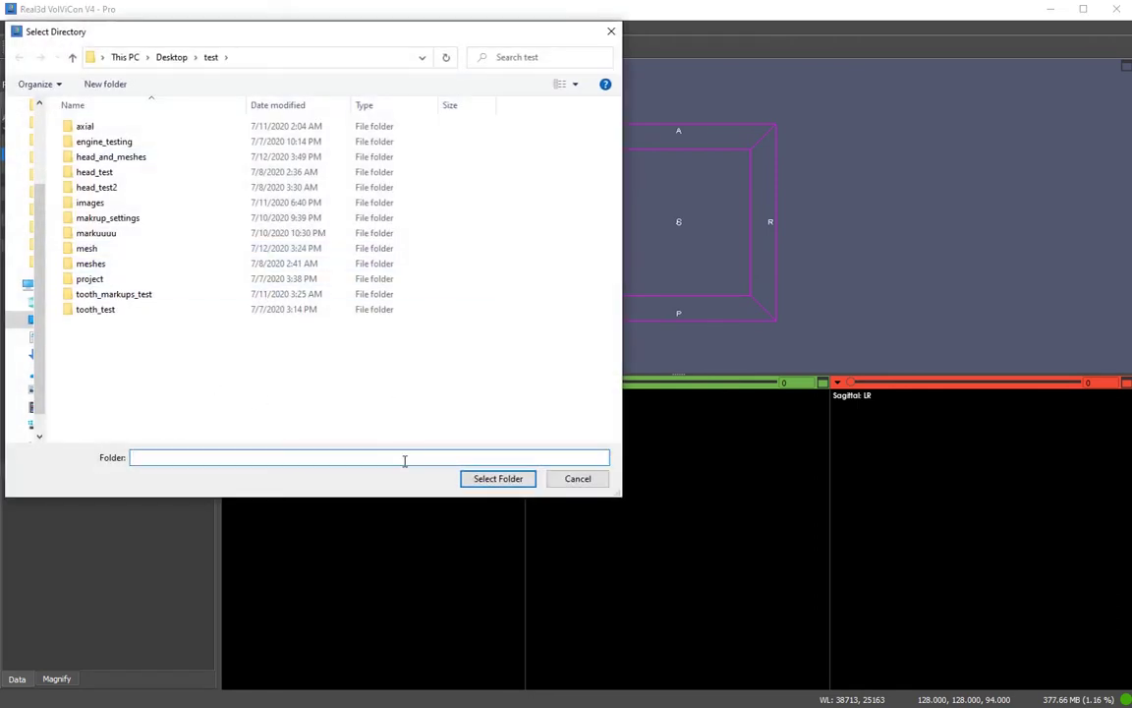
left_click(578, 480)
Import the recent volume file head-binary-zlib.vti and narrow the slice contrast range to about 25993–43690
left_click(13, 27)
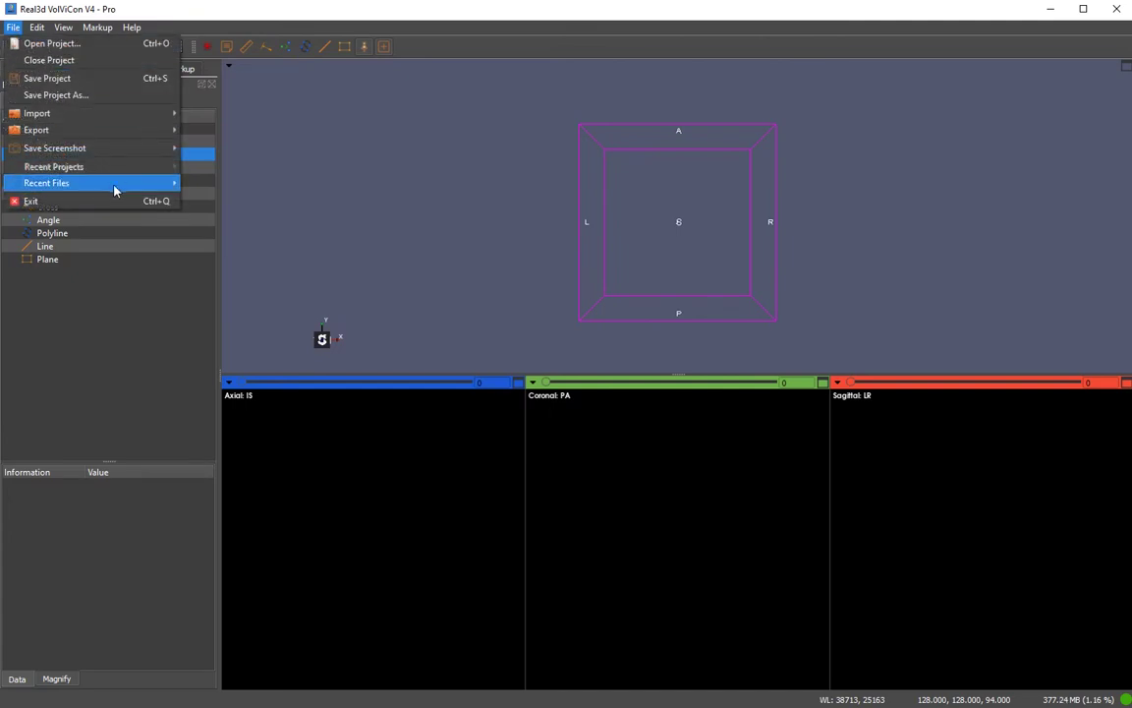
mouse_move(144, 188)
left_click(259, 318)
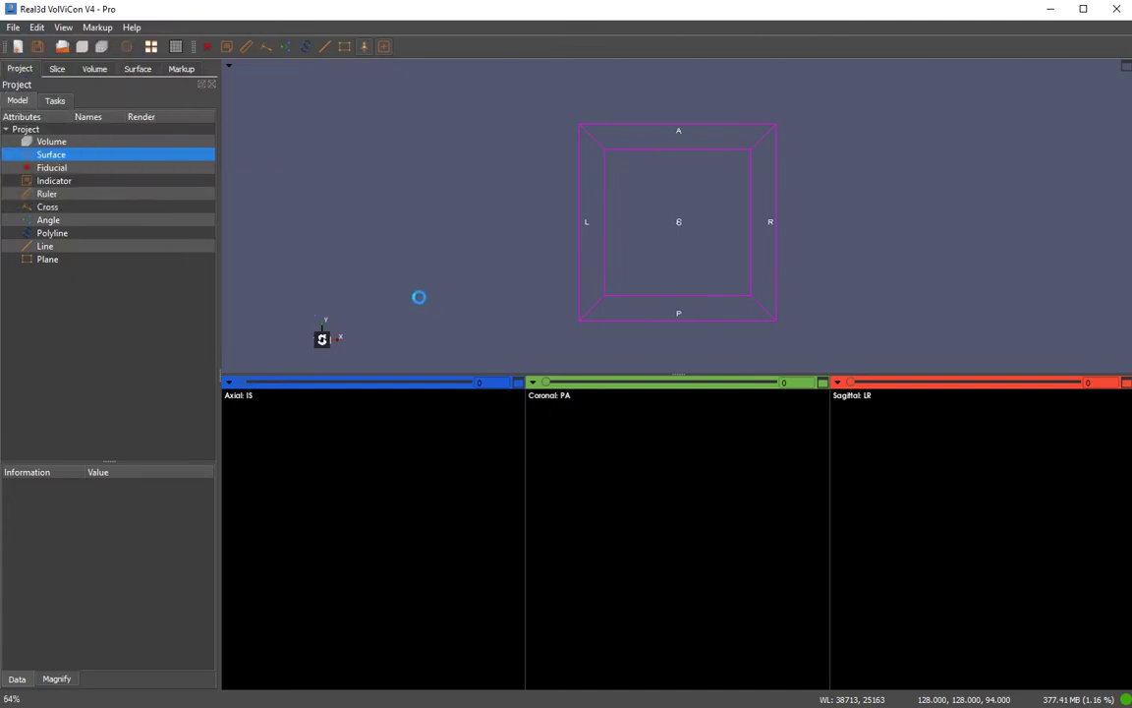
left_click(57, 69)
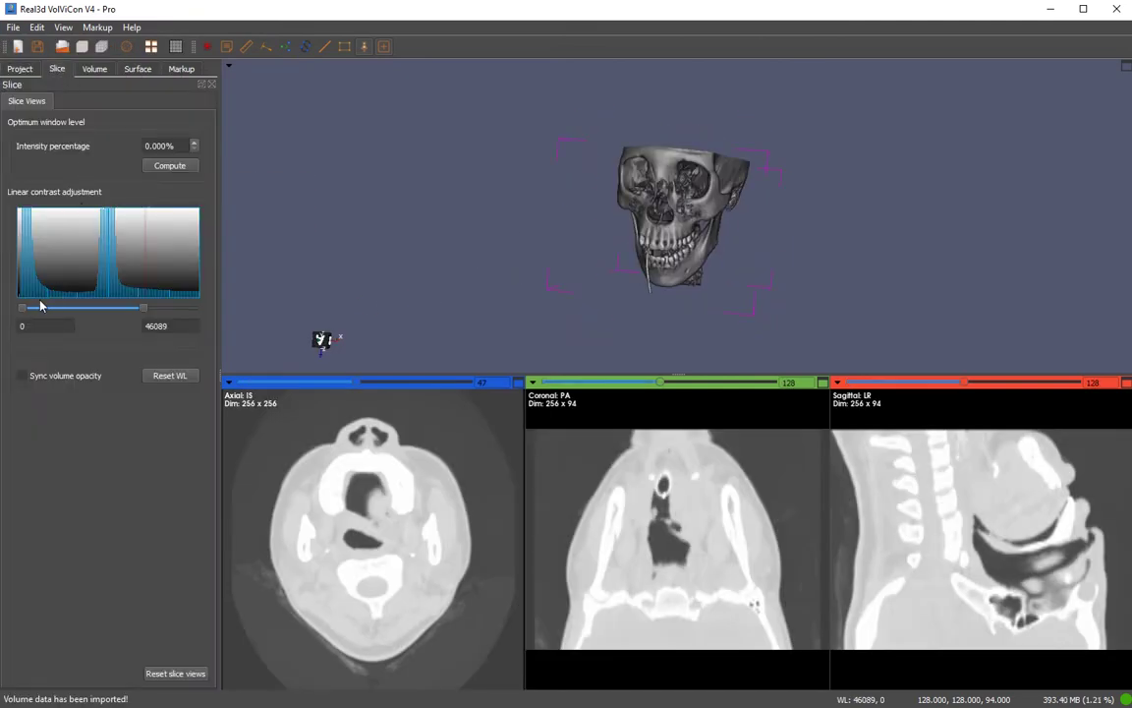
left_click_drag(23, 308, 90, 310)
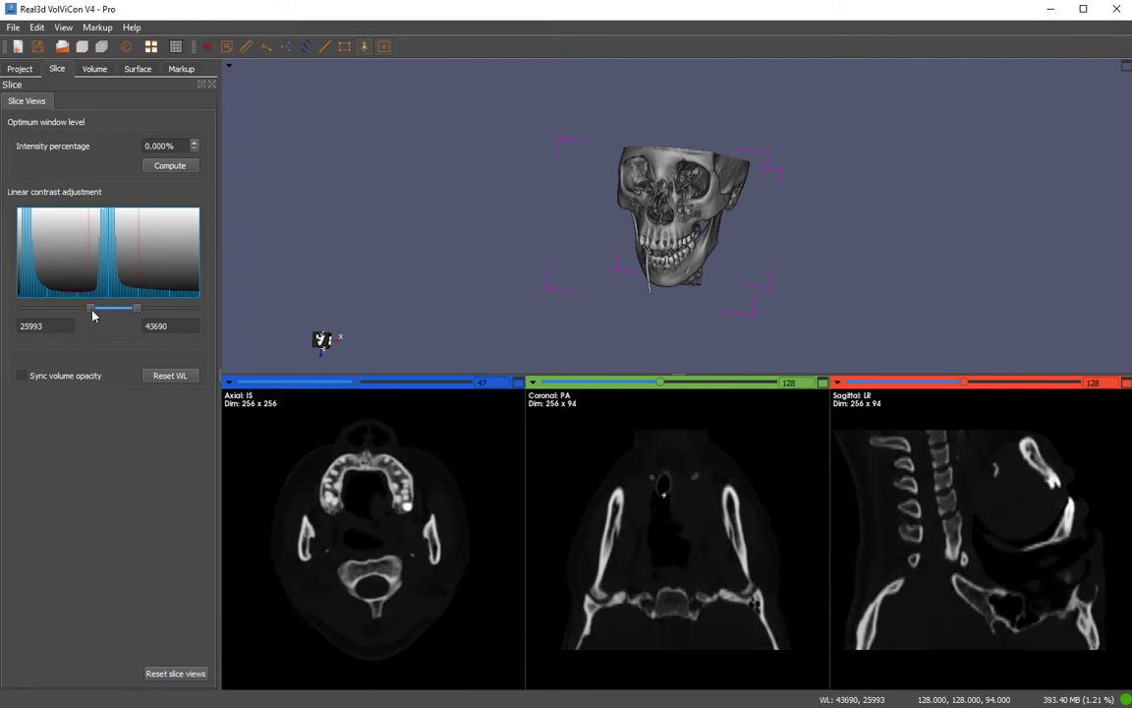
Apply the Jet lookup table and the CT Bone 2 transfer function preset to the head volume
left_click(95, 69)
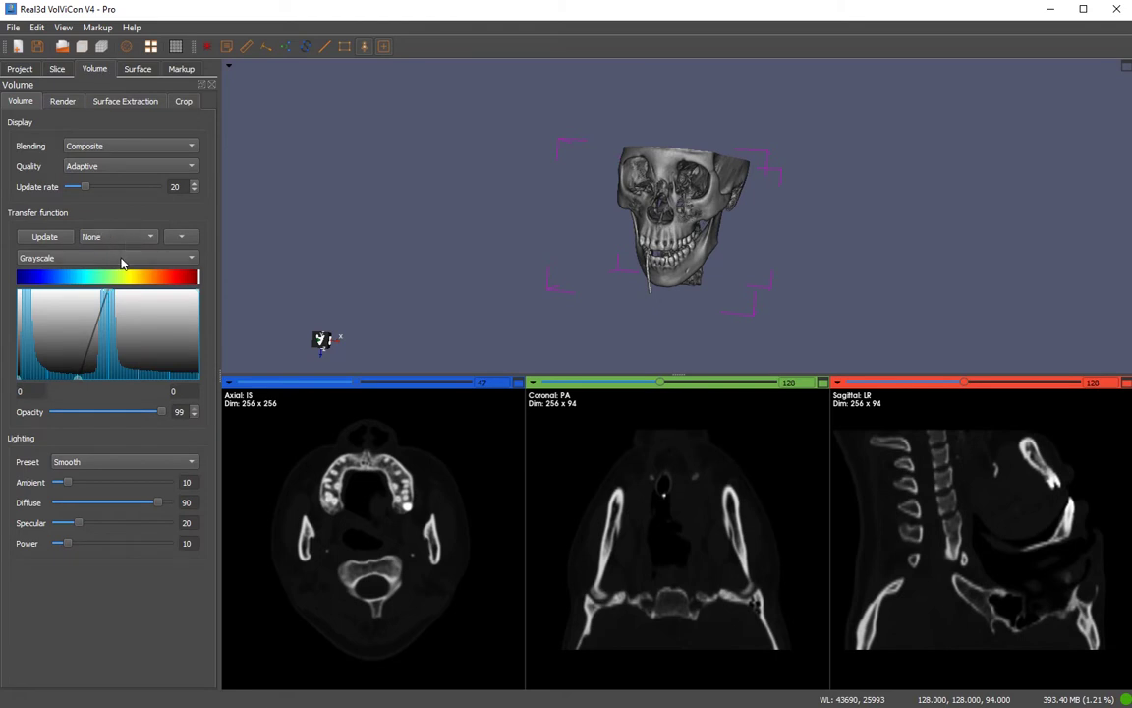
left_click(122, 262)
left_click(106, 455)
left_click(137, 237)
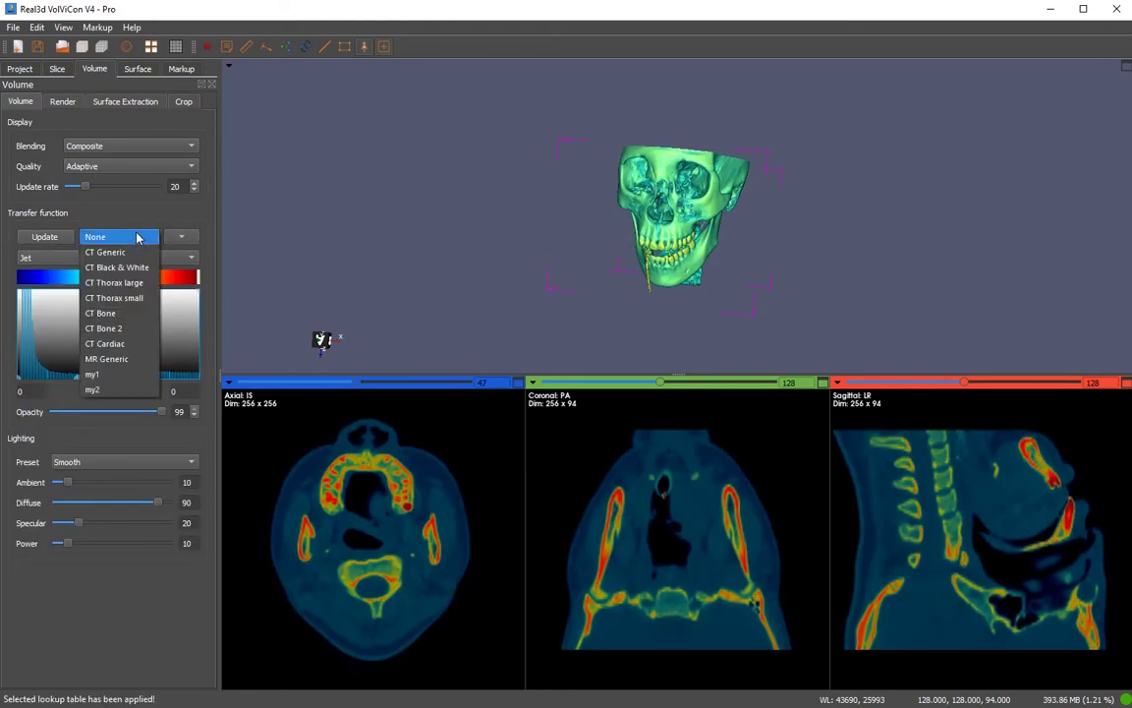
left_click(113, 328)
Lower the head volume's opacity to 35 and view the skull from a slightly different angle
left_click_drag(163, 412, 94, 419)
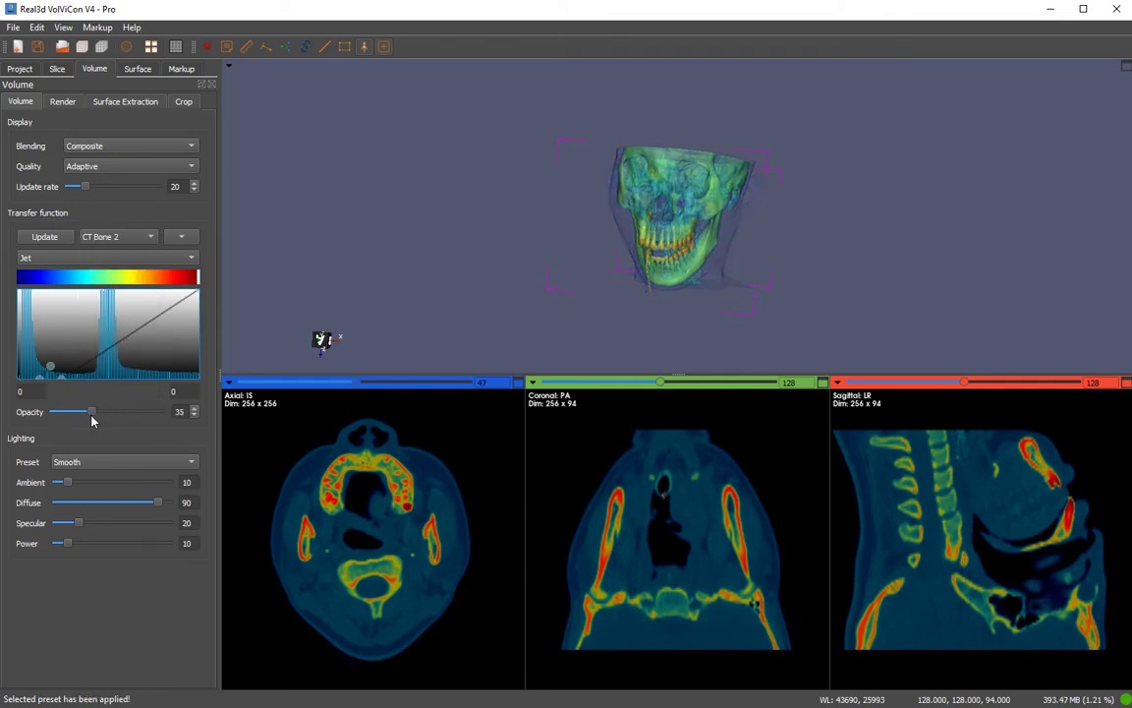
scroll(571, 256, "up", 3)
left_click_drag(571, 255, 603, 262)
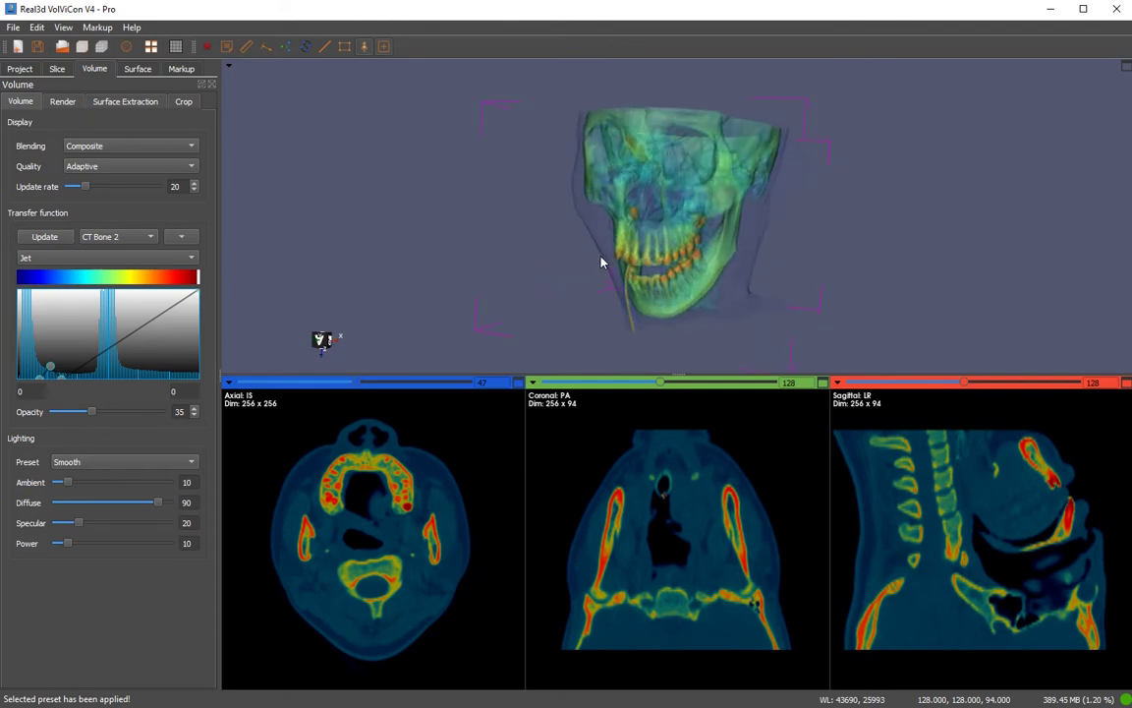
Construct the current axial slice as a 3D surface and view its relief at an angle
left_click(57, 69)
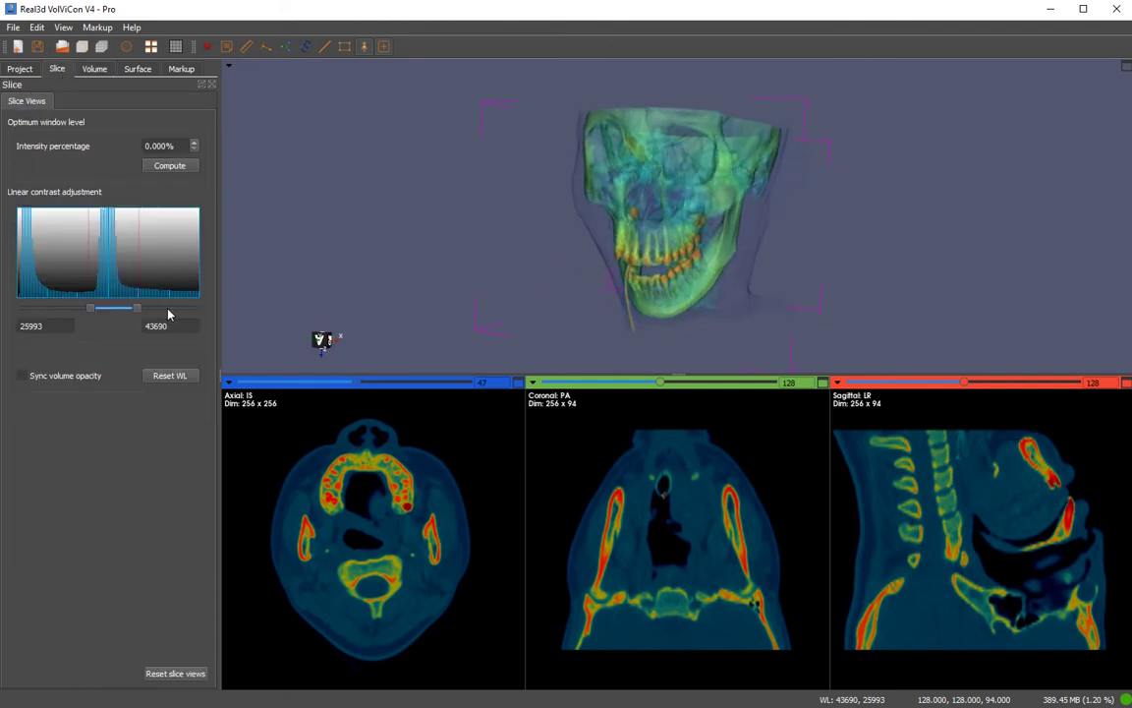
left_click(229, 388)
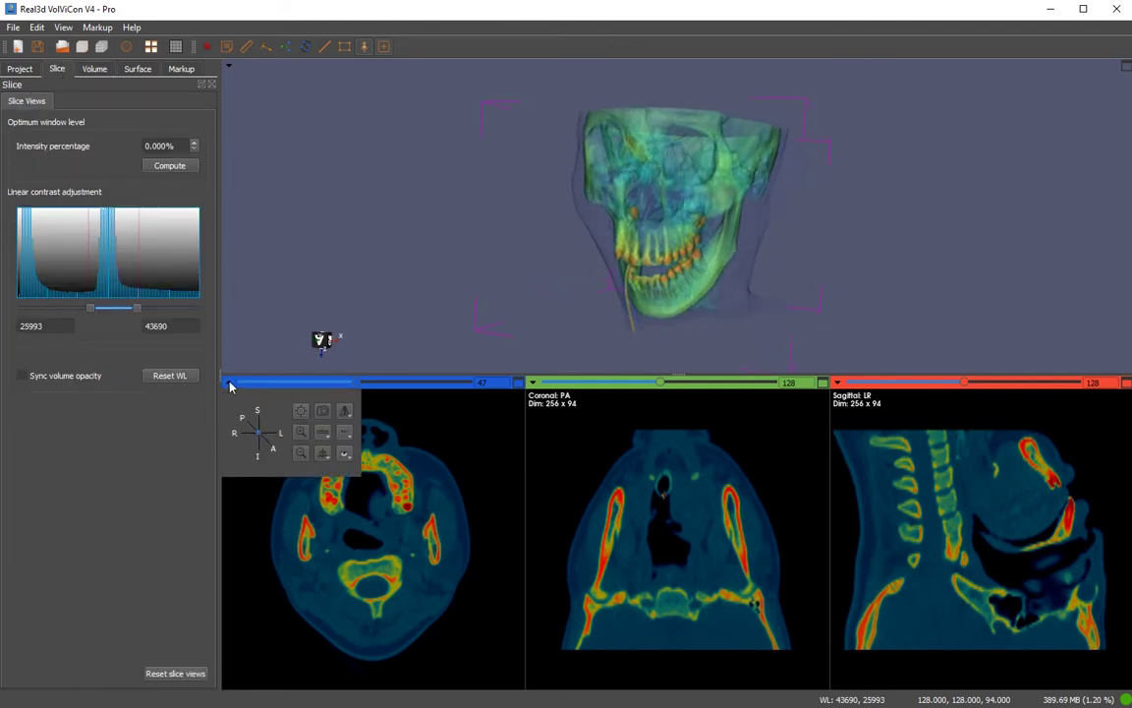
left_click(346, 406)
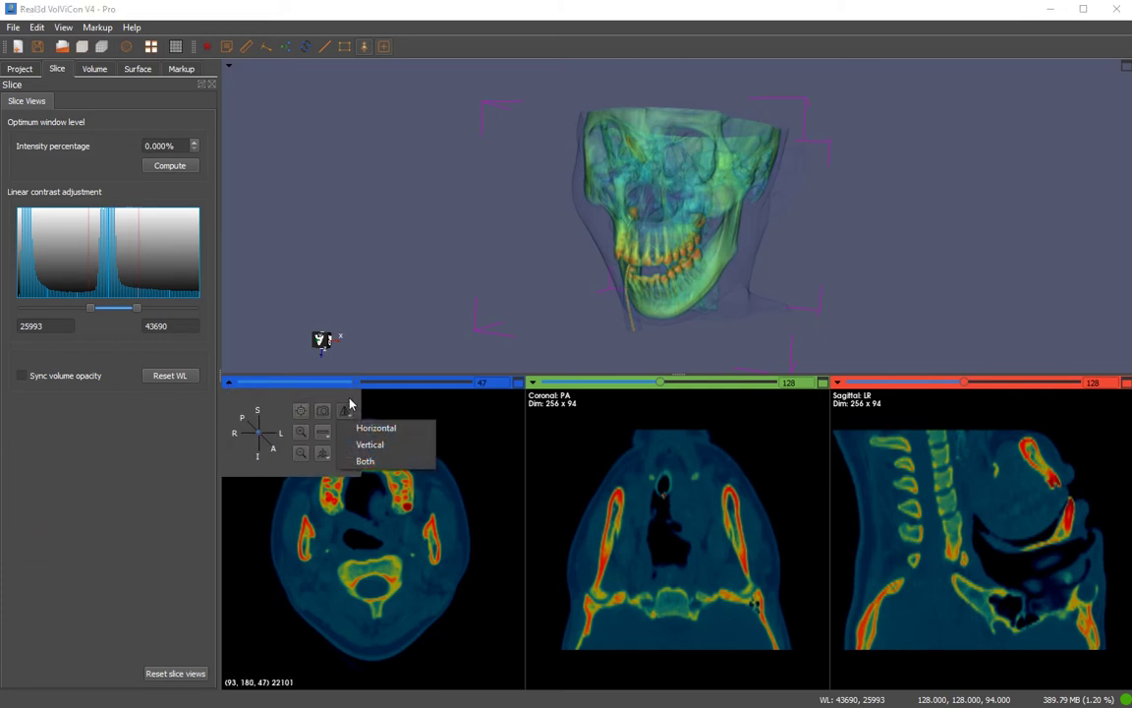
left_click(350, 410)
left_click(344, 453)
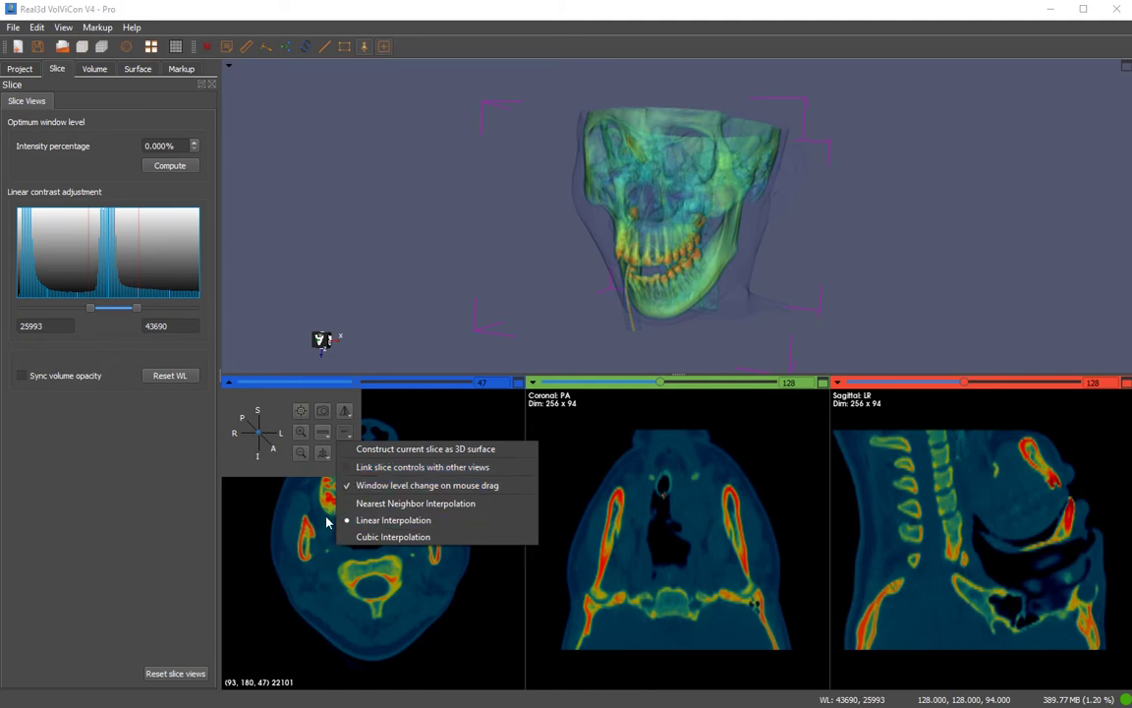
left_click(393, 453)
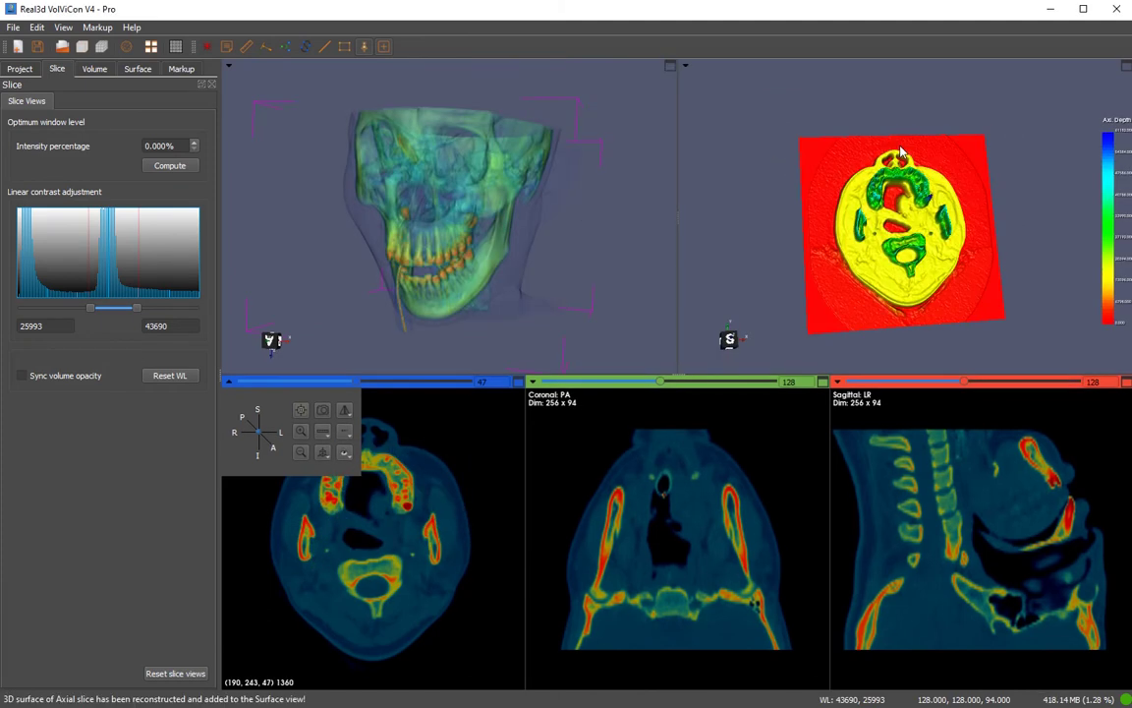
left_click_drag(901, 153, 827, 241)
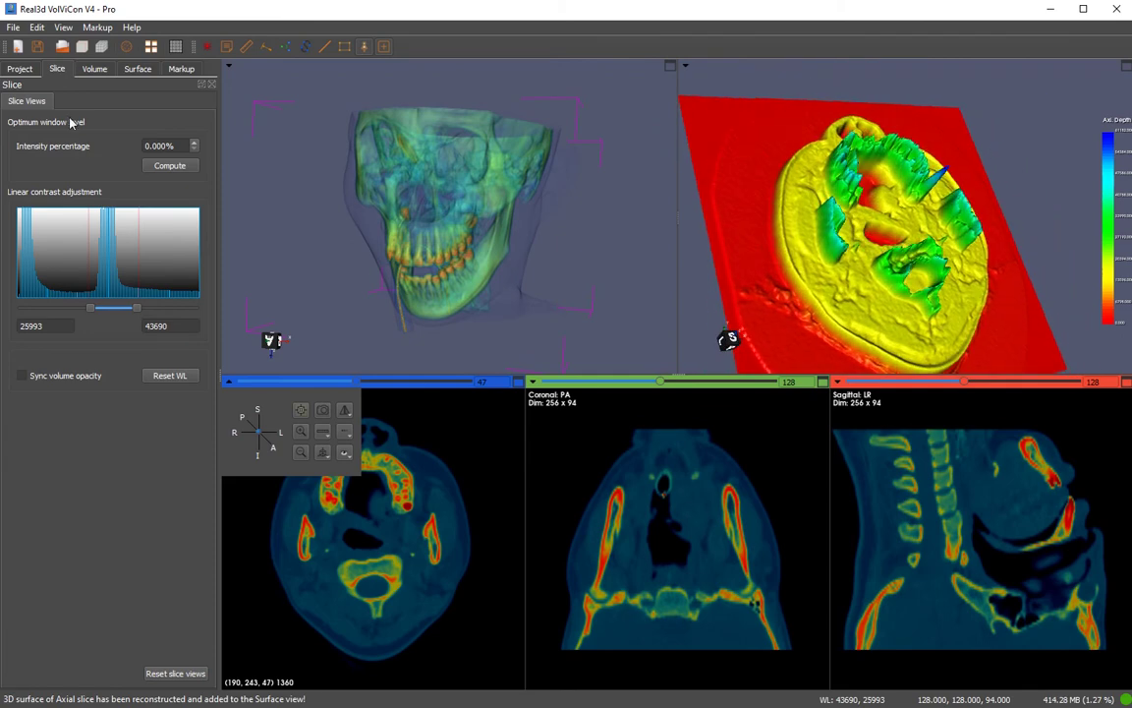
Inspect the axial slice surface's mesh up close using the flat lines and wireframe render modes
left_click(19, 69)
left_click(153, 191)
scroll(924, 224, "up", 5)
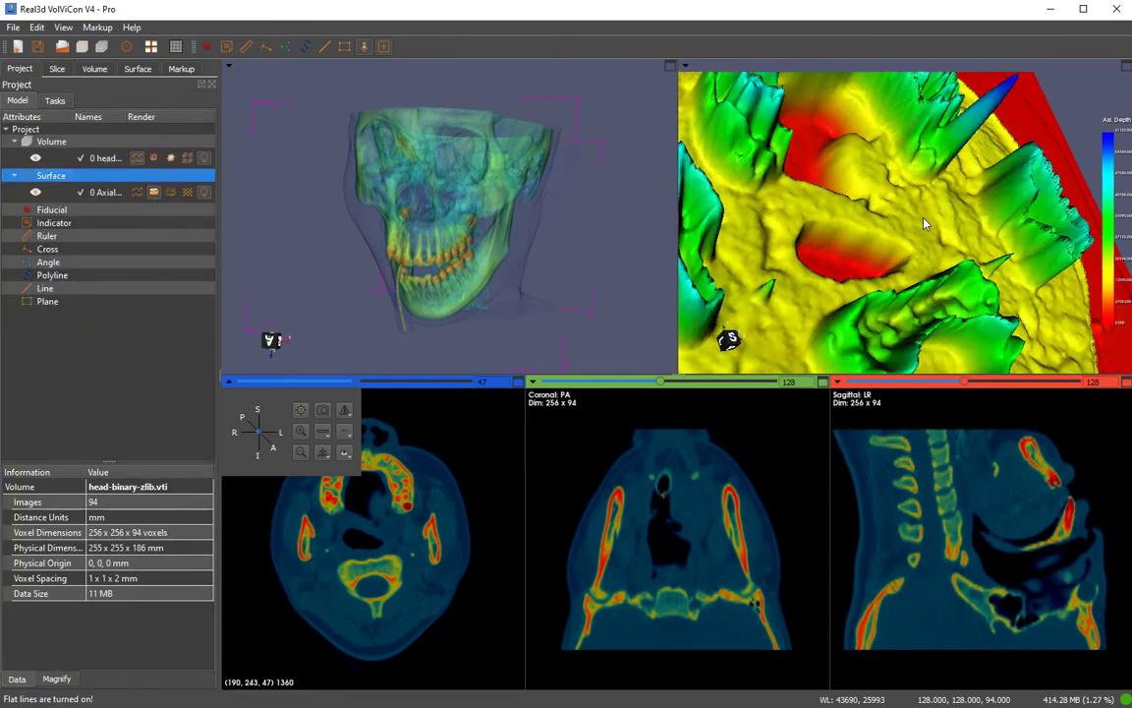
scroll(937, 257, "up", 10)
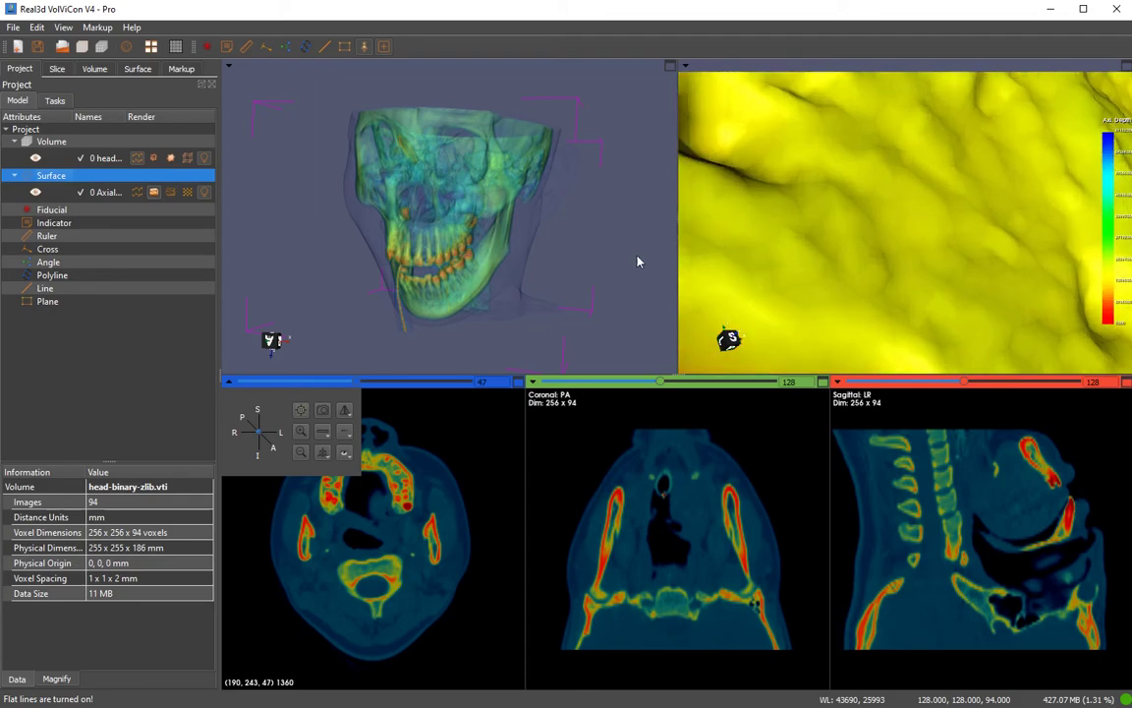
left_click(154, 194)
scroll(954, 276, "down", 6)
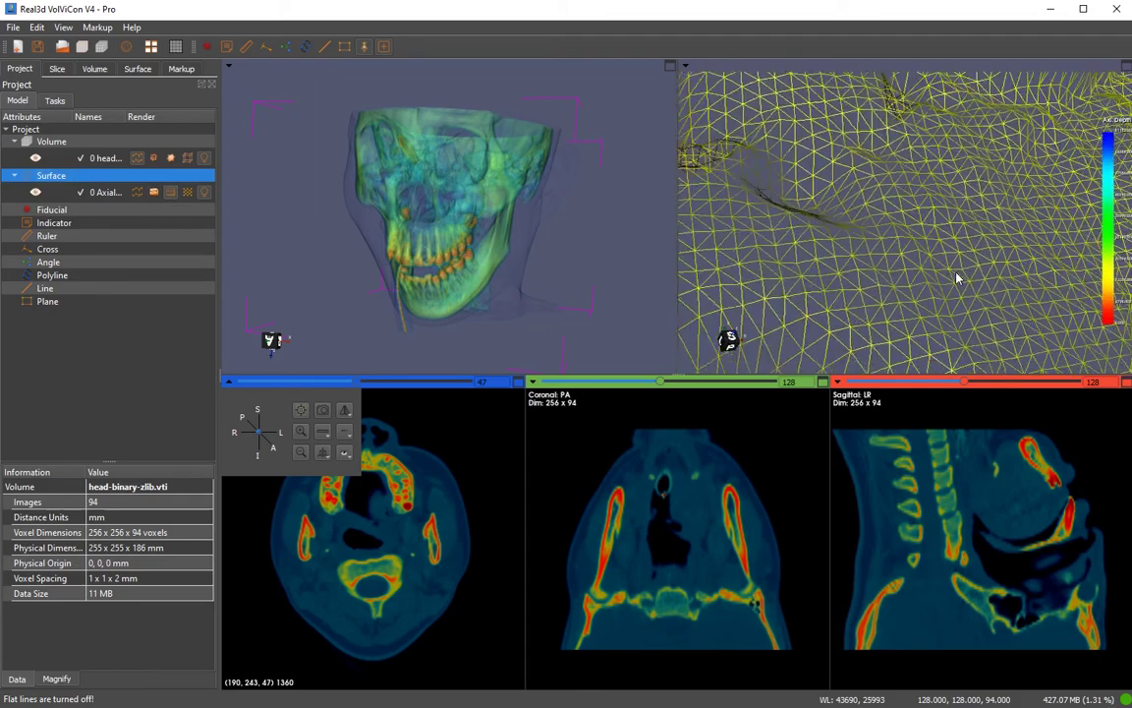
scroll(953, 275, "down", 10)
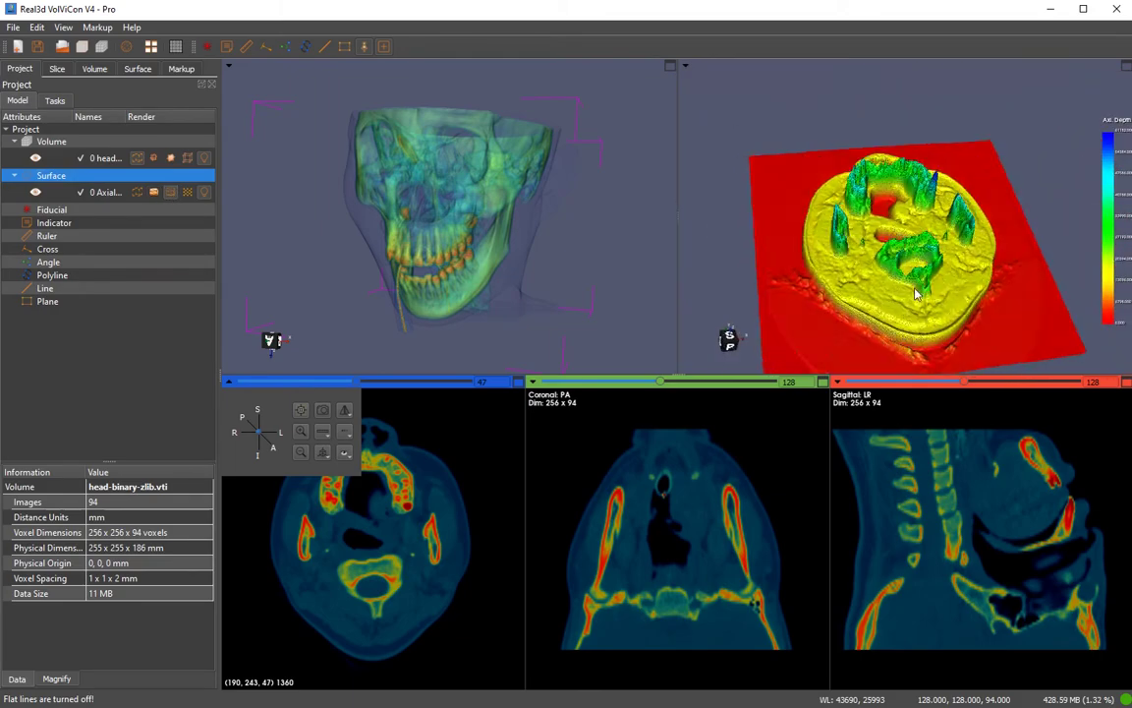
Turn off the axial slice surface's per-vertex colour, examine the plain surface, and turn the colour back on
left_click(202, 191)
scroll(924, 284, "up", 10)
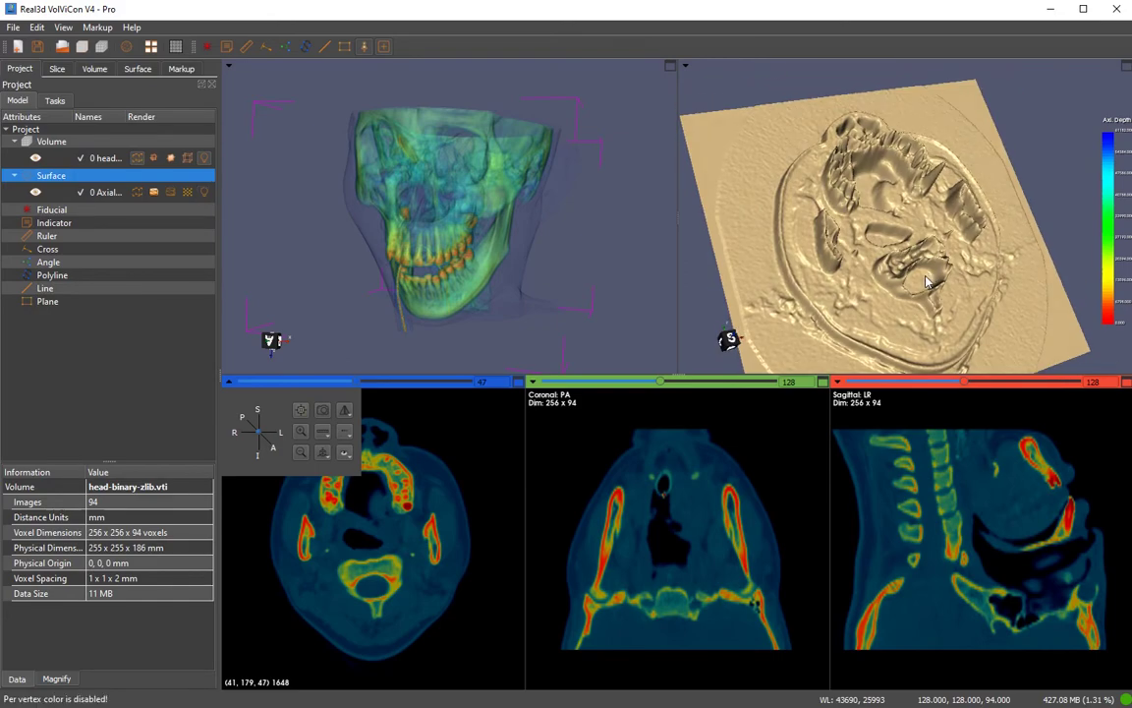
scroll(924, 284, "down", 10)
left_click(186, 190)
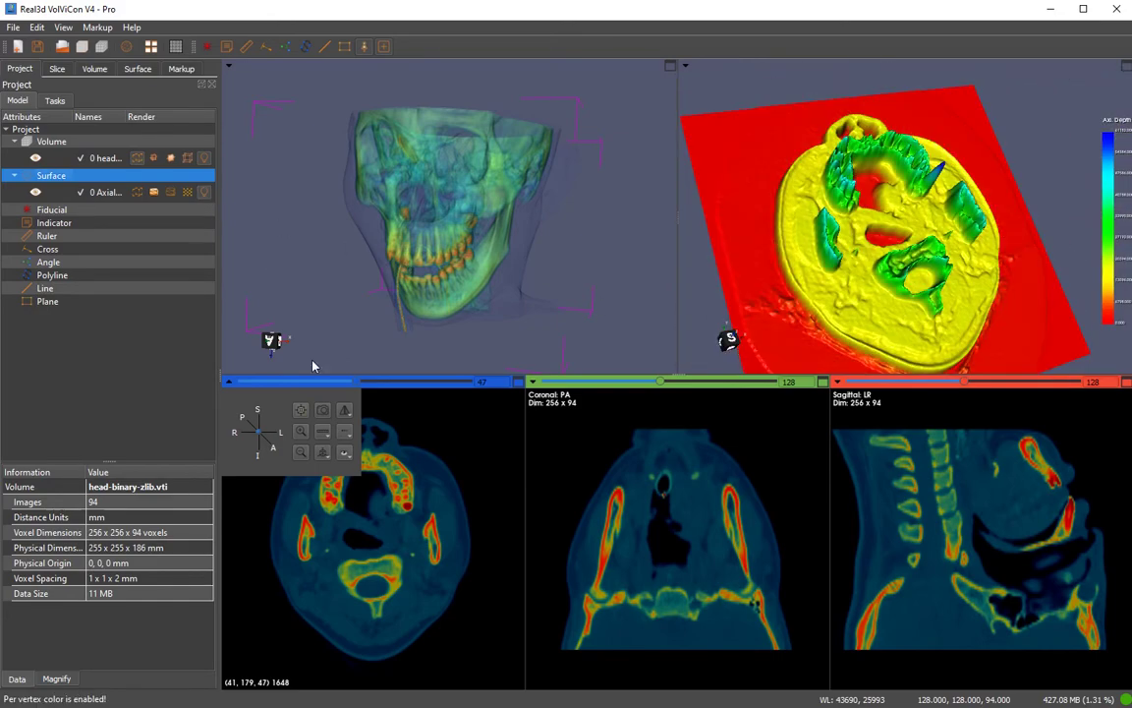
Link the axial slice controls with the other views and test the link by zooming the axial slice
left_click(351, 456)
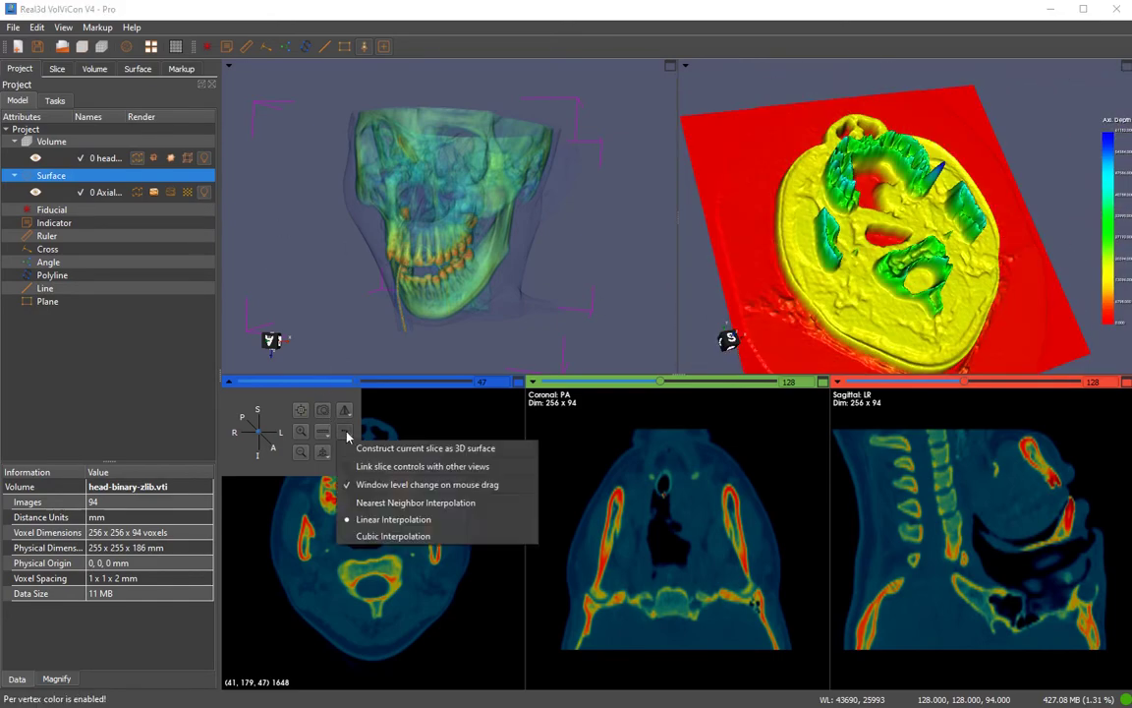
left_click(401, 468)
scroll(438, 495, "down", 2)
scroll(447, 551, "up", 4)
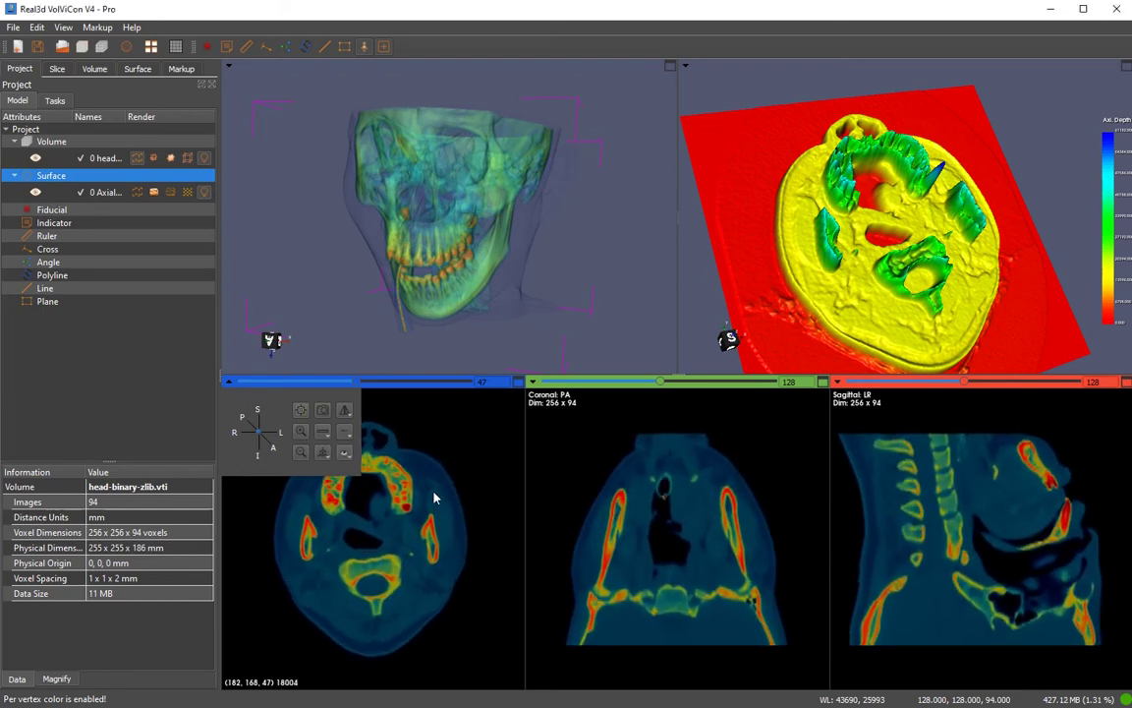
Zoom the axial slice in and out to check that the coronal and sagittal views follow
scroll(429, 511, "down", 2)
scroll(423, 475, "up", 2)
scroll(422, 502, "down", 1)
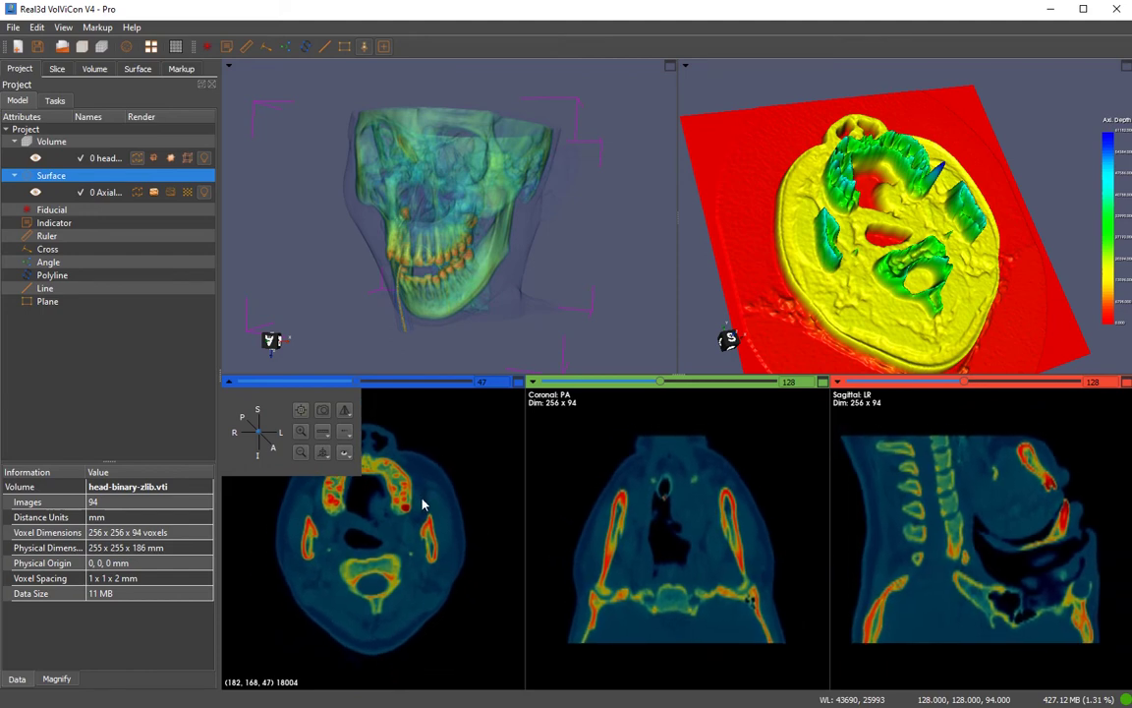
scroll(421, 492, "up", 2)
Turn window level change on mouse movement off and back on, and adjust the slices' window level to 45366, 23237
left_click(344, 432)
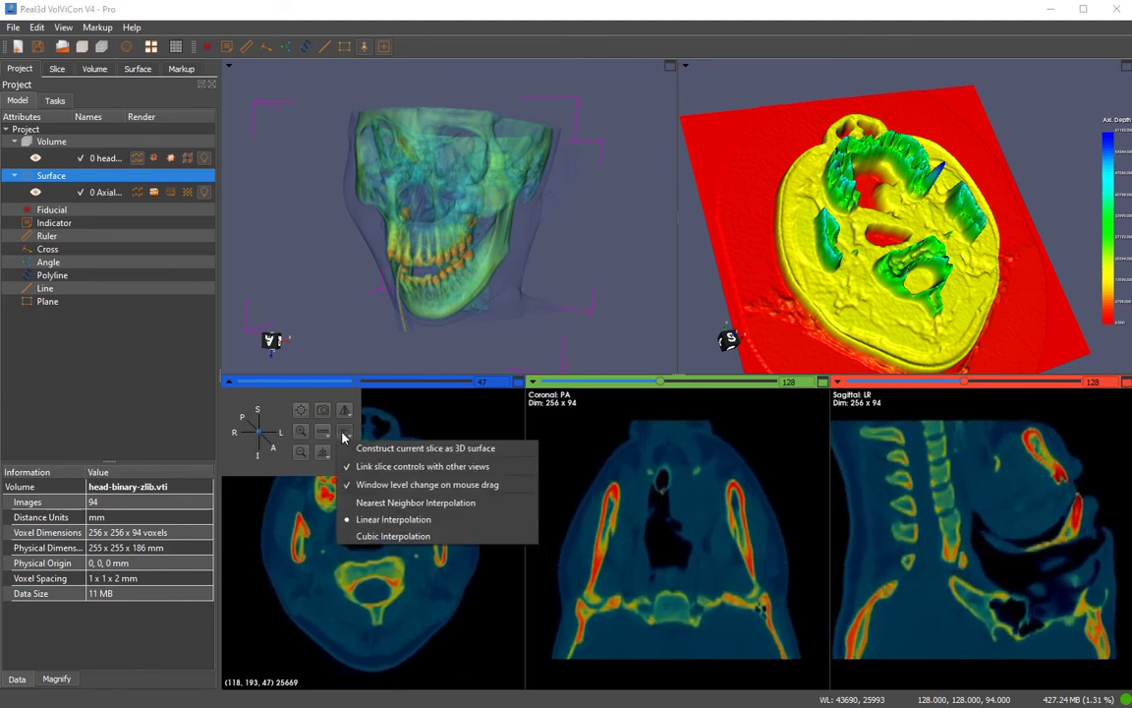
left_click(387, 486)
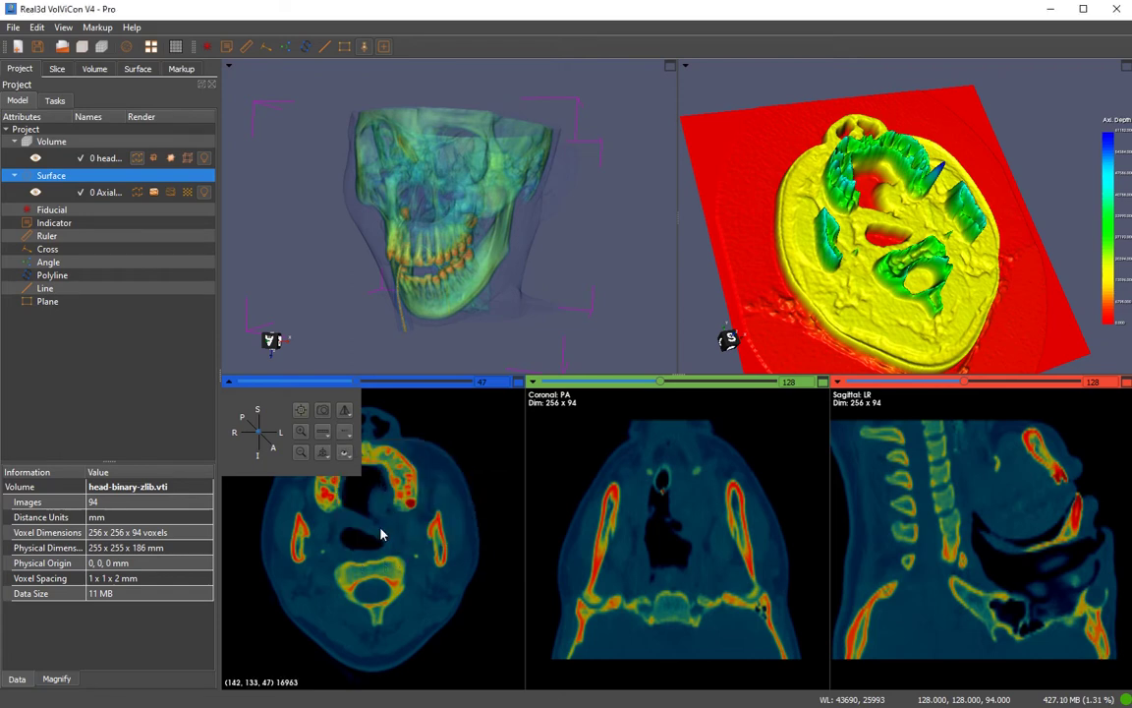
left_click(347, 441)
left_click(344, 439)
left_click_drag(407, 571, 411, 553)
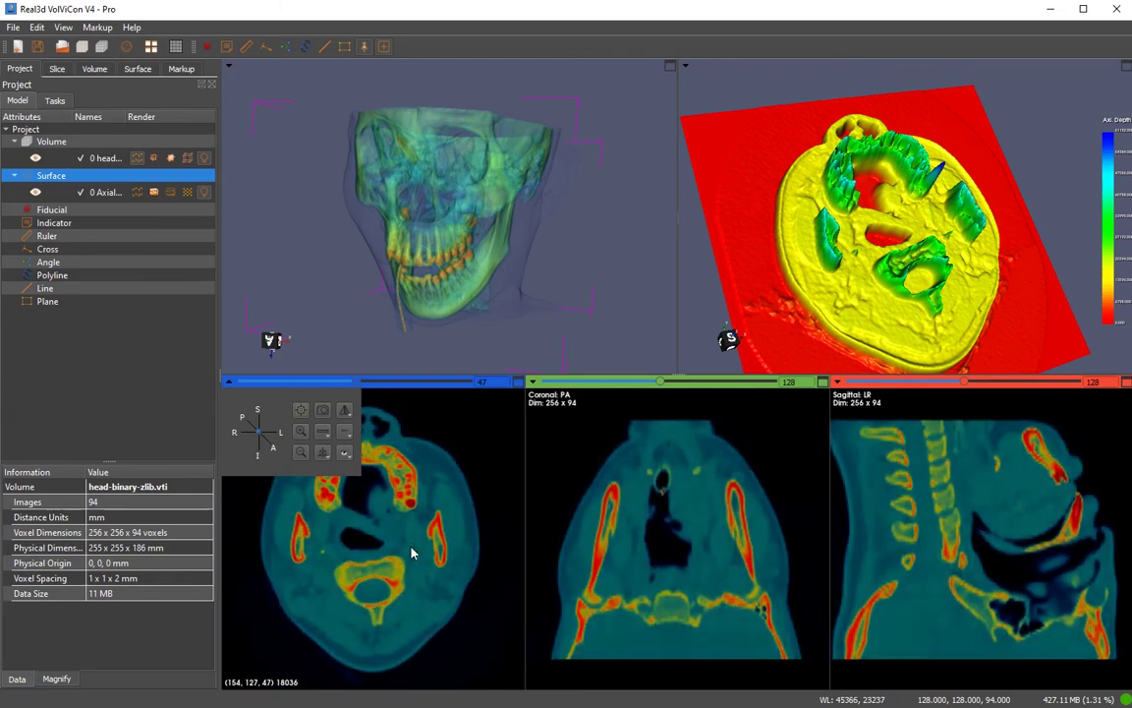
left_click(347, 454)
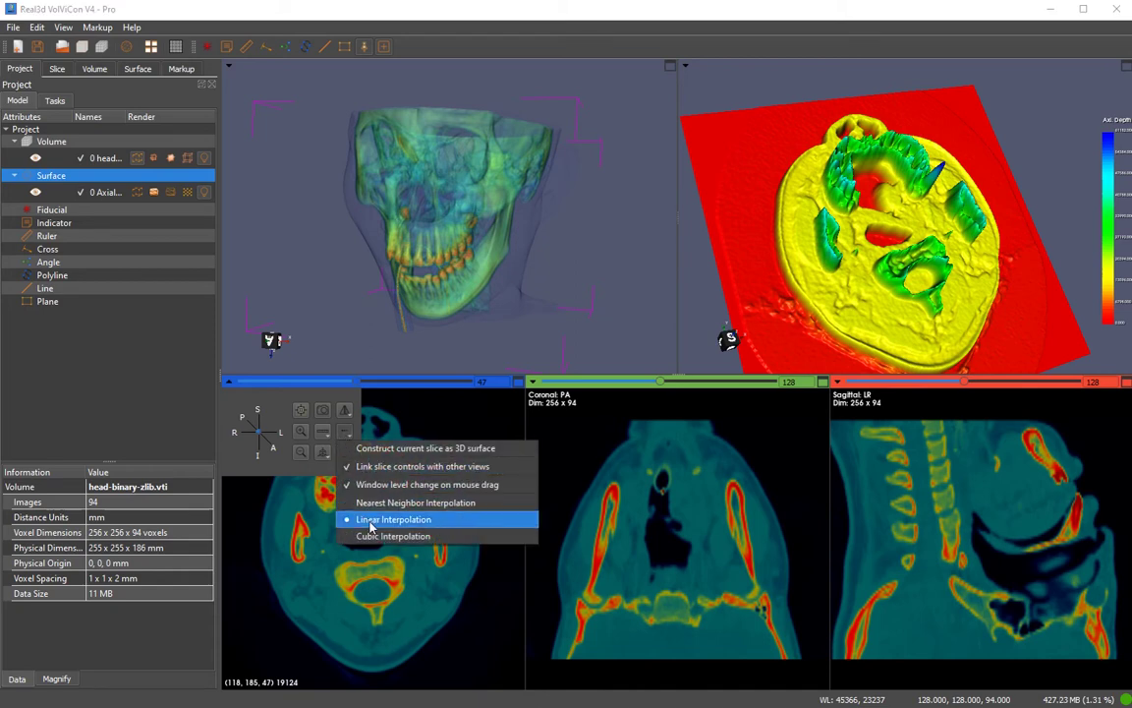
left_click(240, 465)
Show the axial slice plane in the 3D view, browse through the slices to slice 45, and hide the plane again
left_click(345, 455)
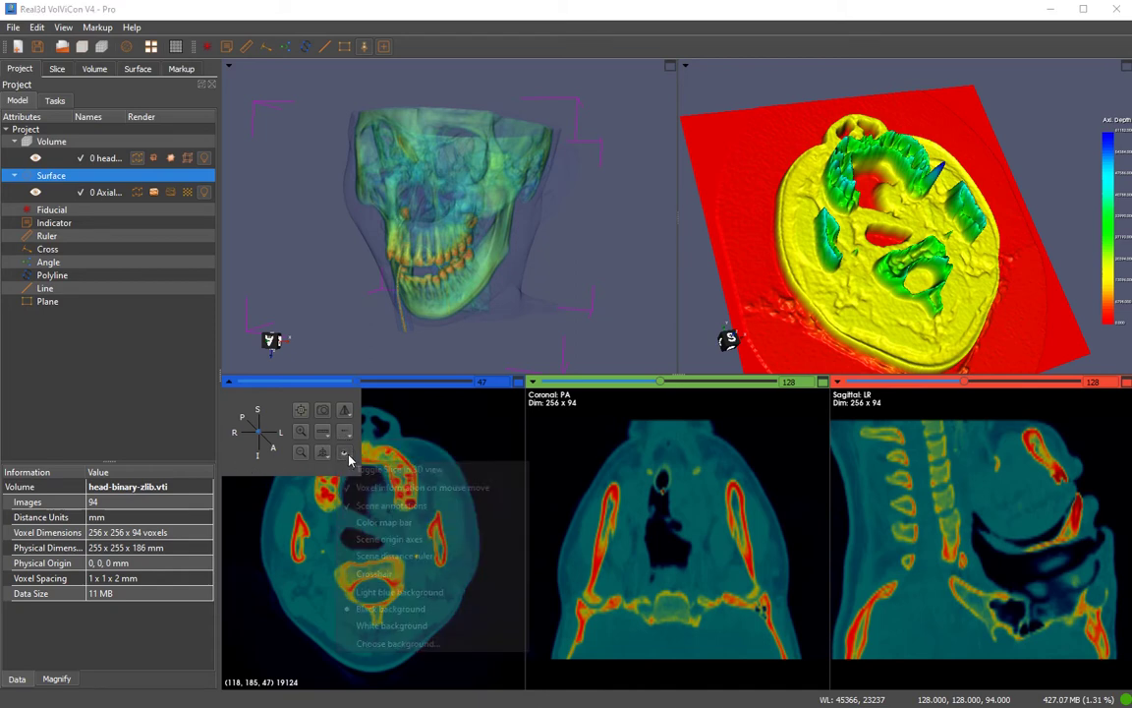
left_click(396, 471)
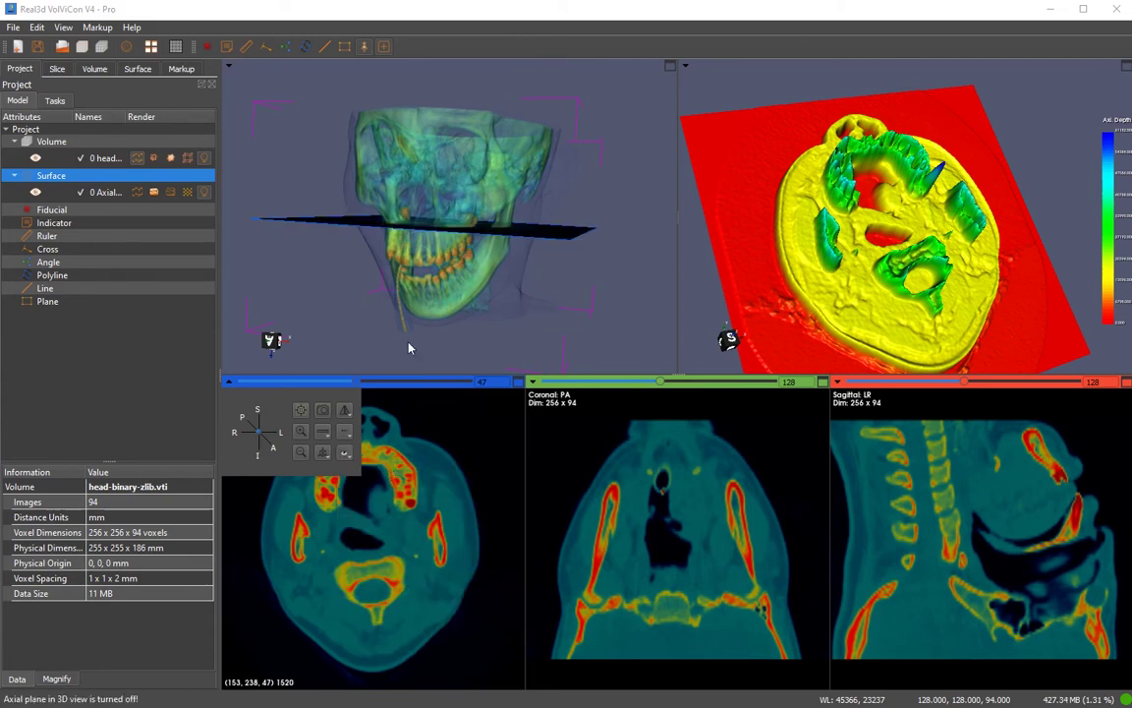
left_click_drag(339, 354, 321, 286)
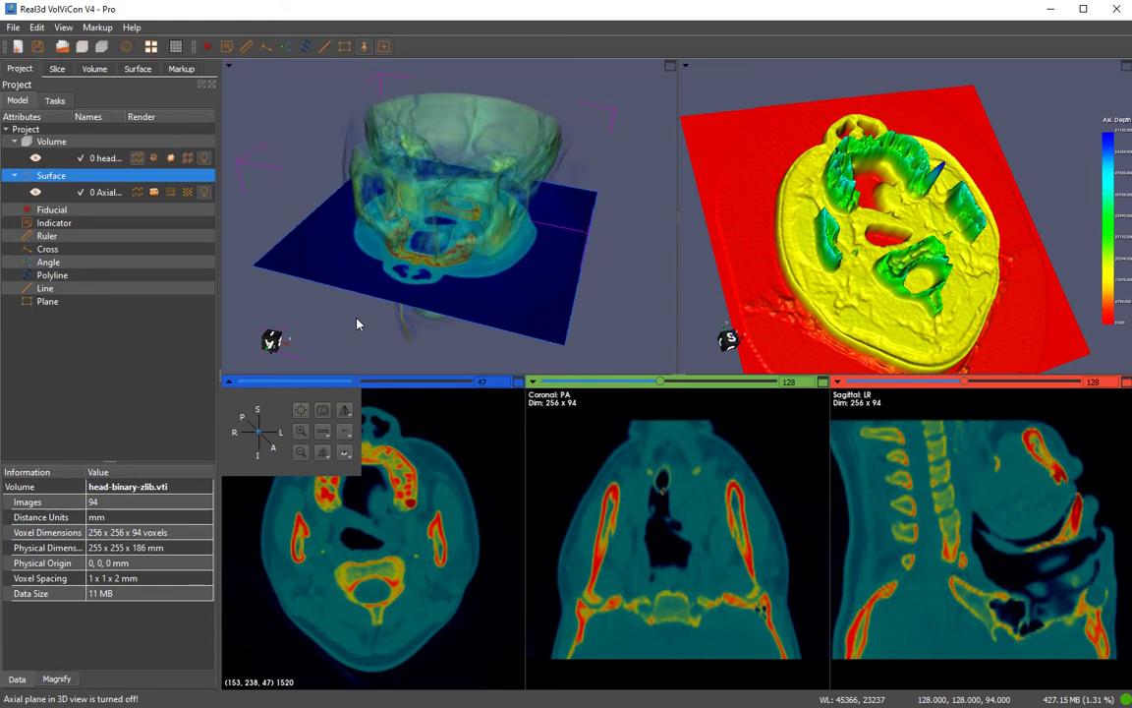
scroll(305, 386, "up", 1)
scroll(335, 385, "down", 3)
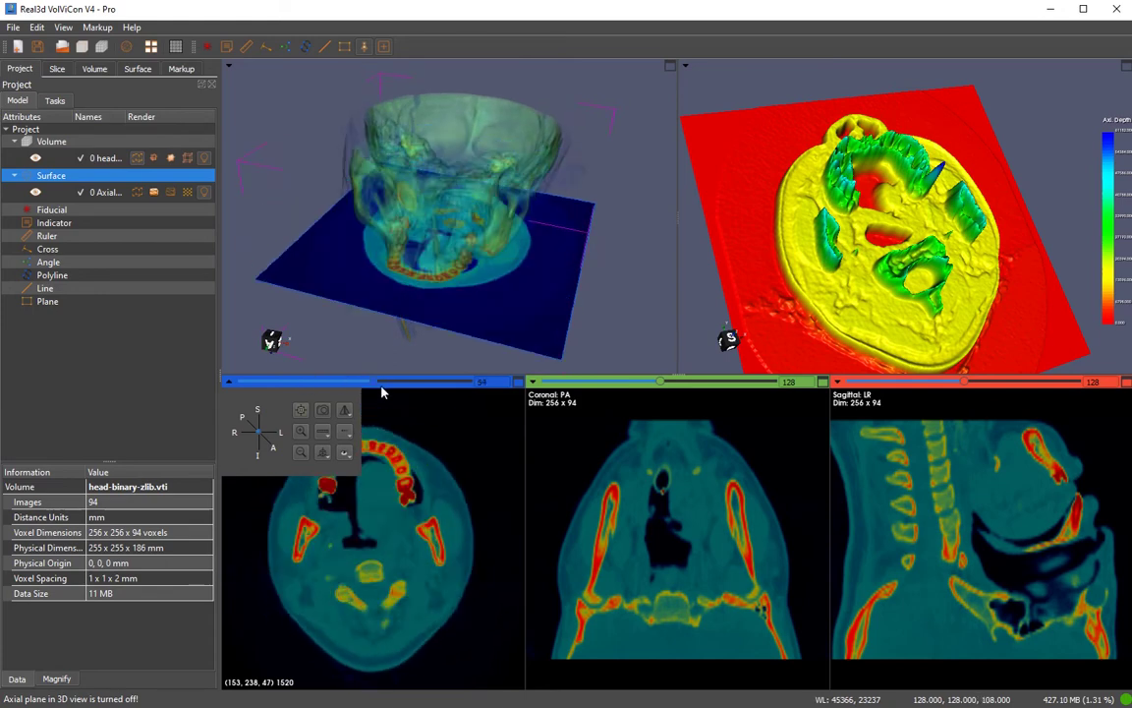
left_click(346, 455)
left_click(362, 469)
left_click(346, 454)
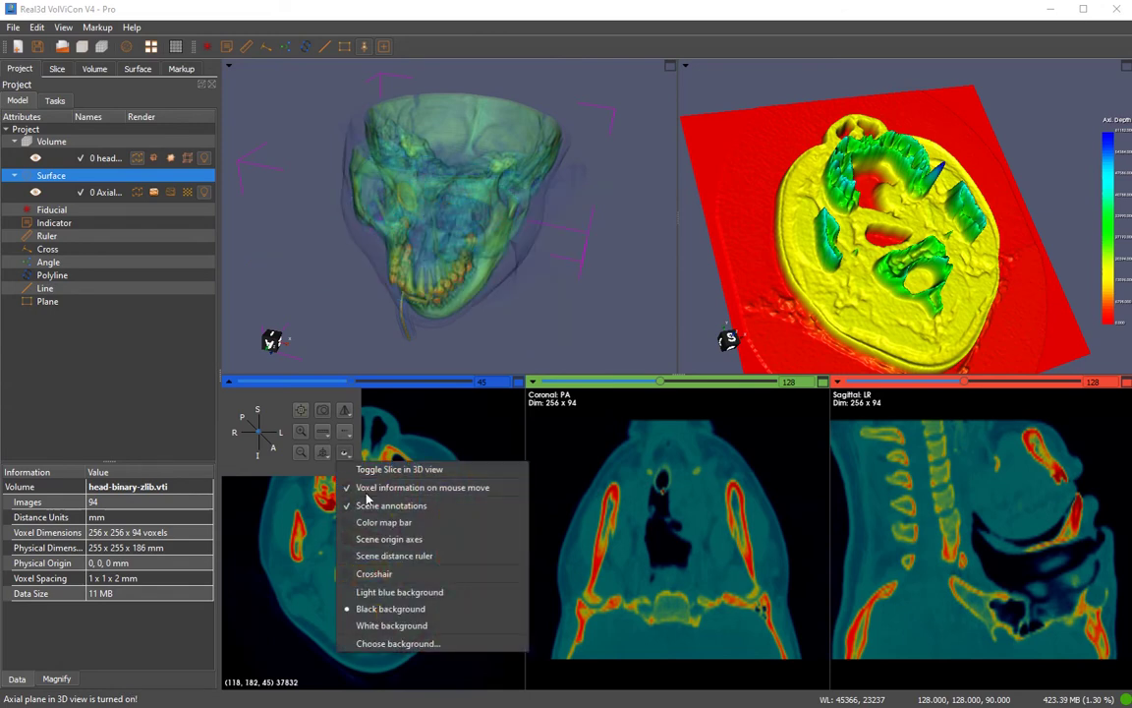
left_click(306, 534)
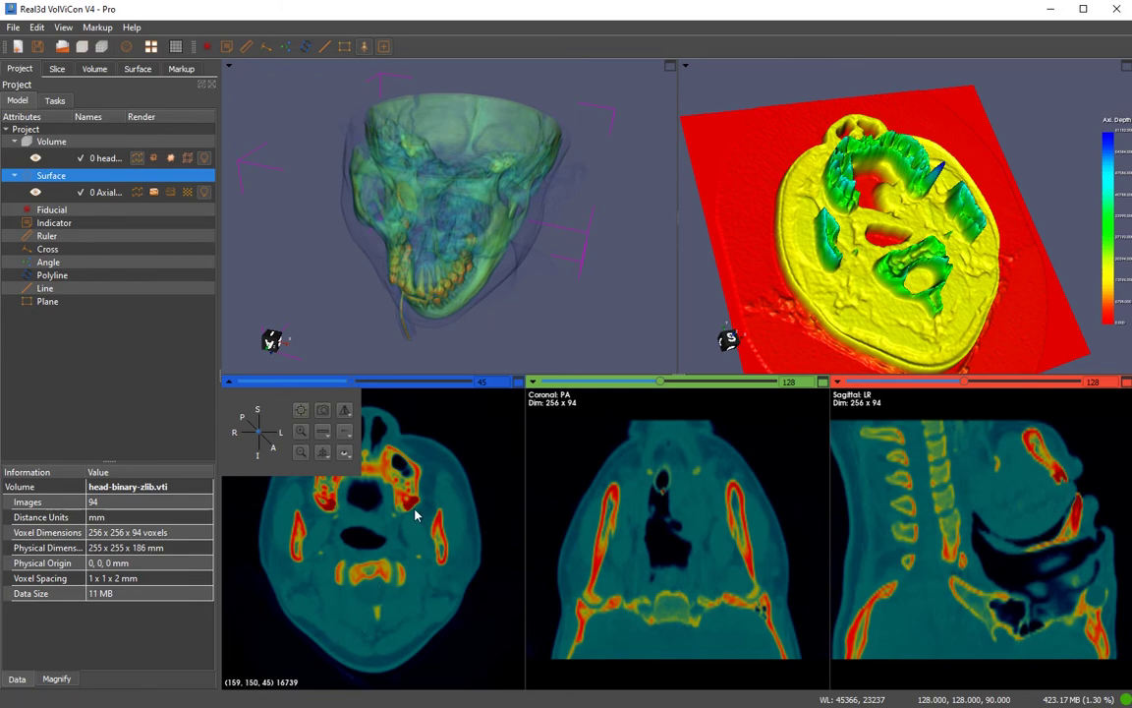
Show the color map bar on the axial slice and turn it off again
left_click(346, 454)
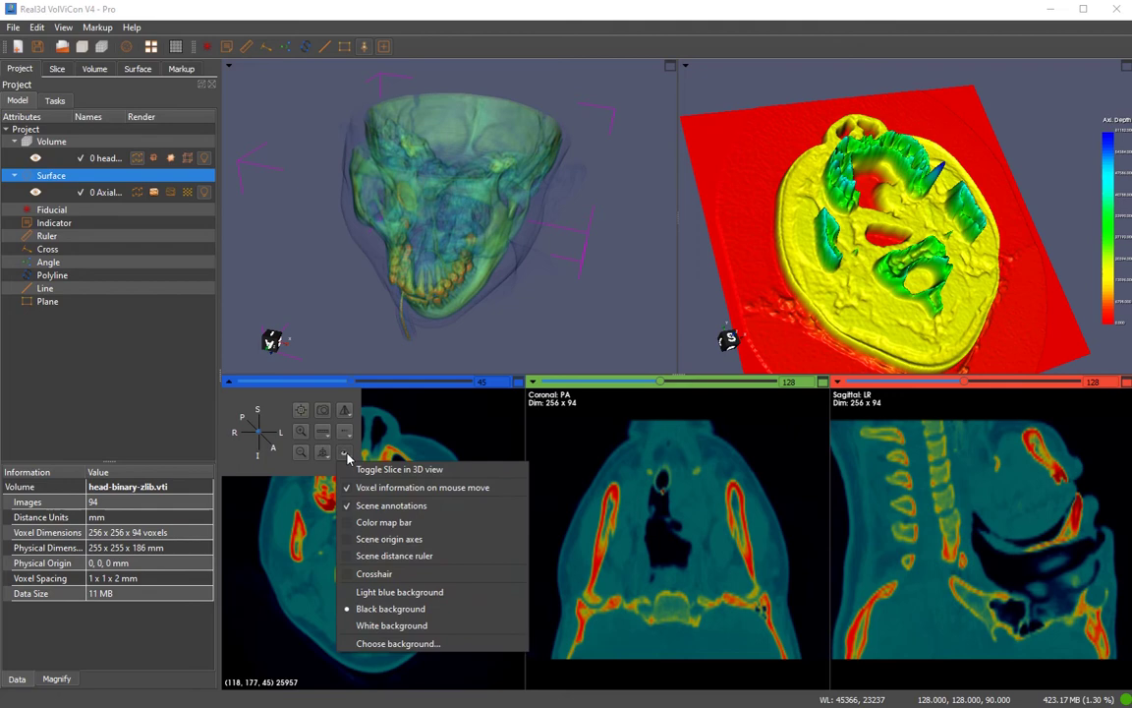
left_click(386, 523)
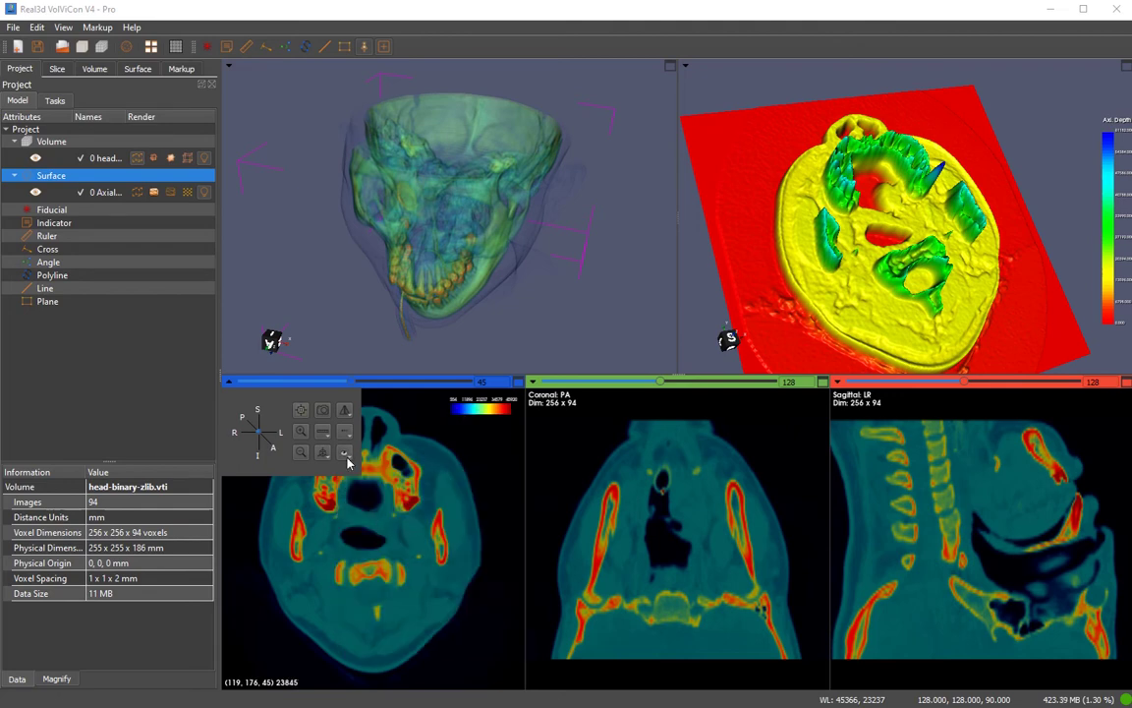
left_click(346, 454)
left_click(362, 506)
Show the scene distance ruler on the axial slice and turn it off again
left_click(344, 452)
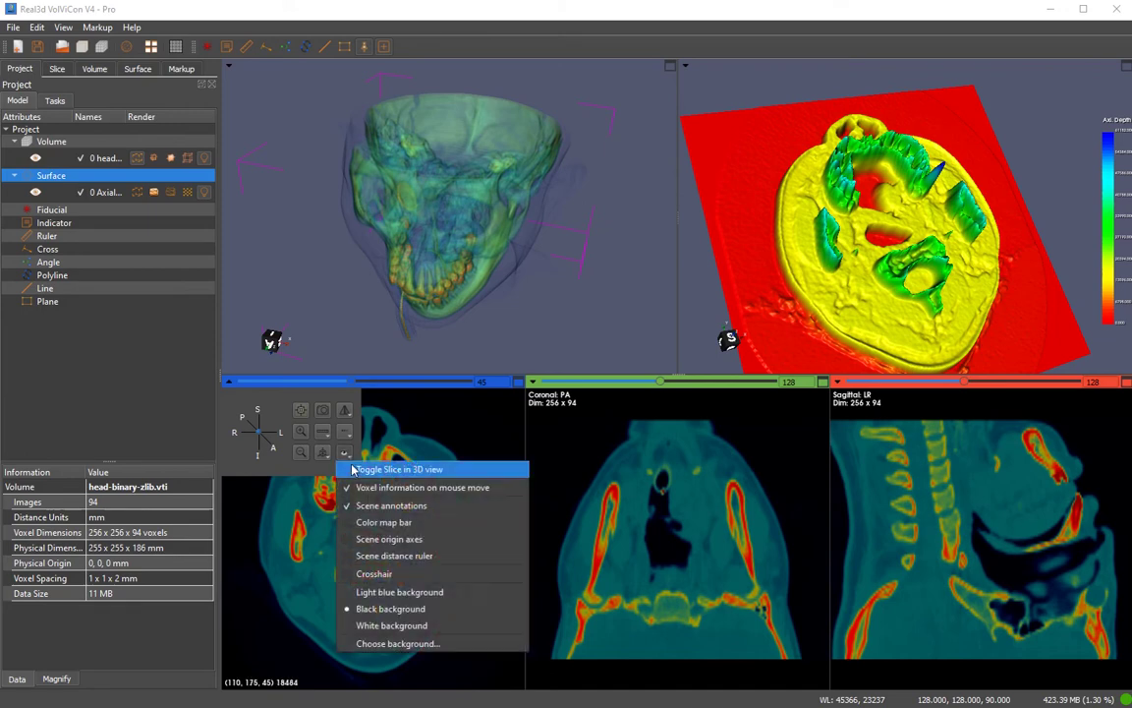
left_click(391, 555)
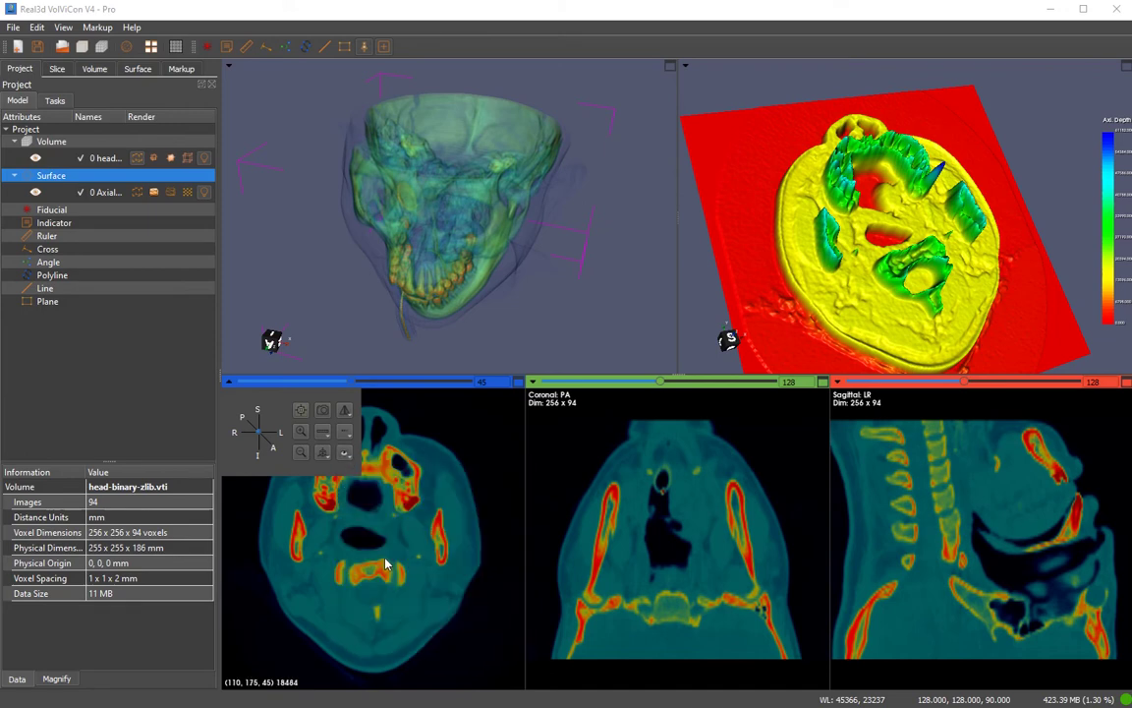
left_click(344, 452)
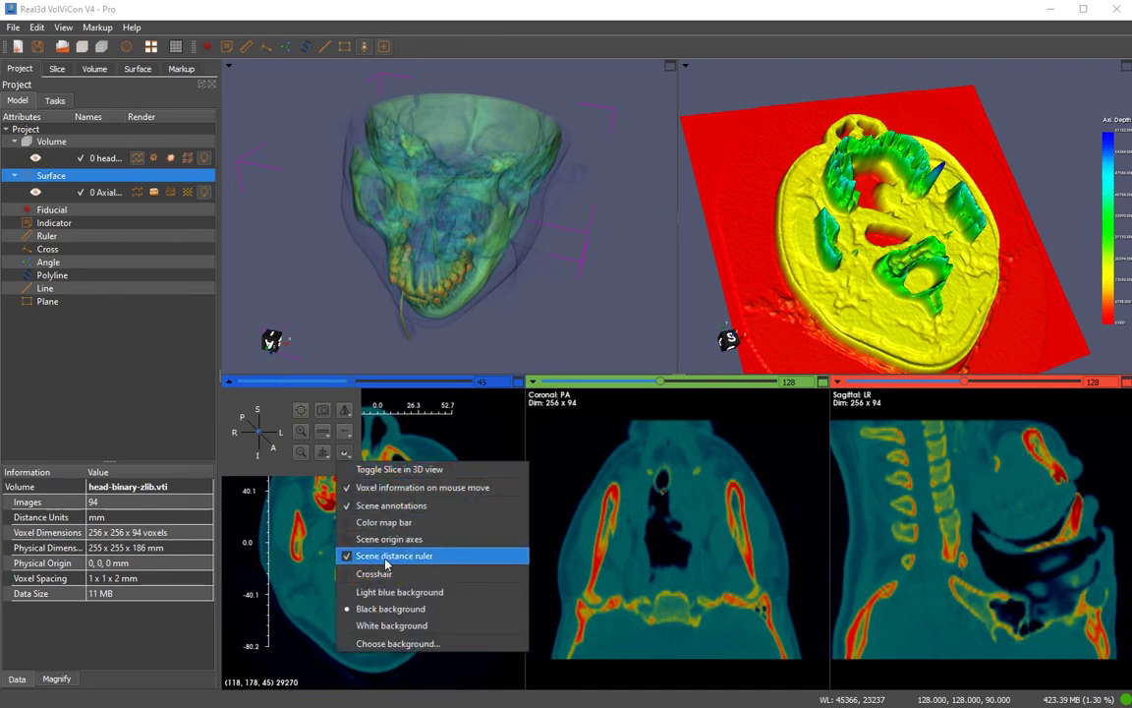
left_click(391, 556)
Turn on the slice crosshair, move it to coronal slice 131 and sagittal slice 129, and turn it off
left_click(344, 452)
left_click(374, 573)
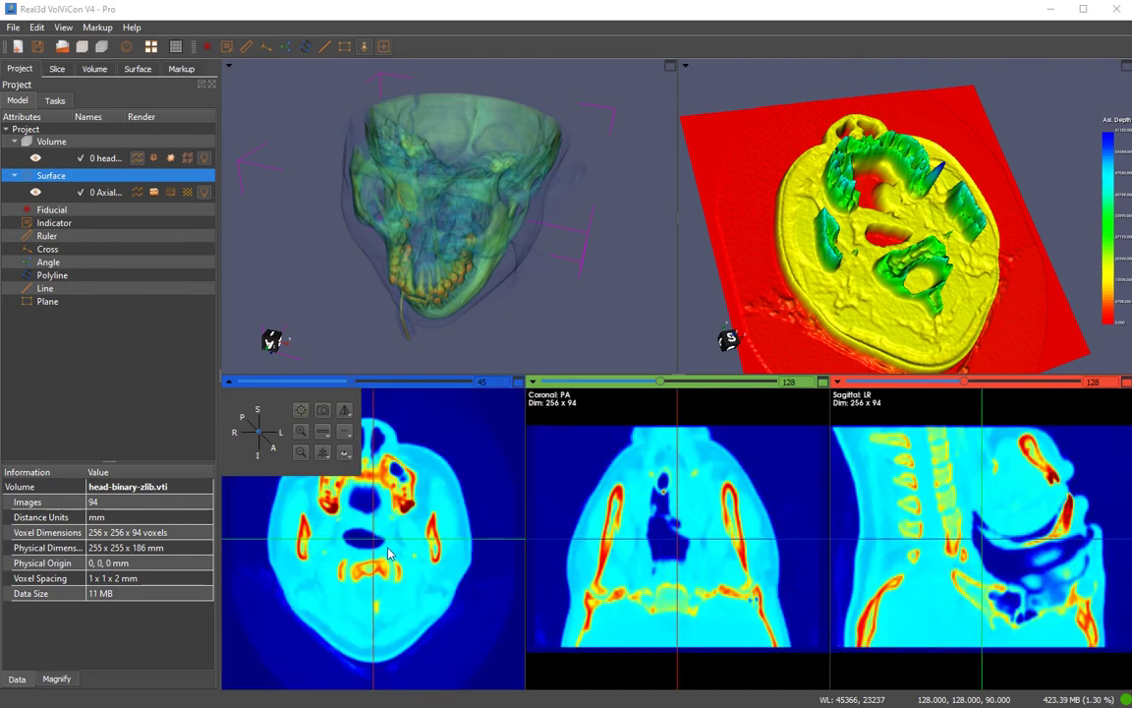
left_click_drag(375, 539, 370, 558)
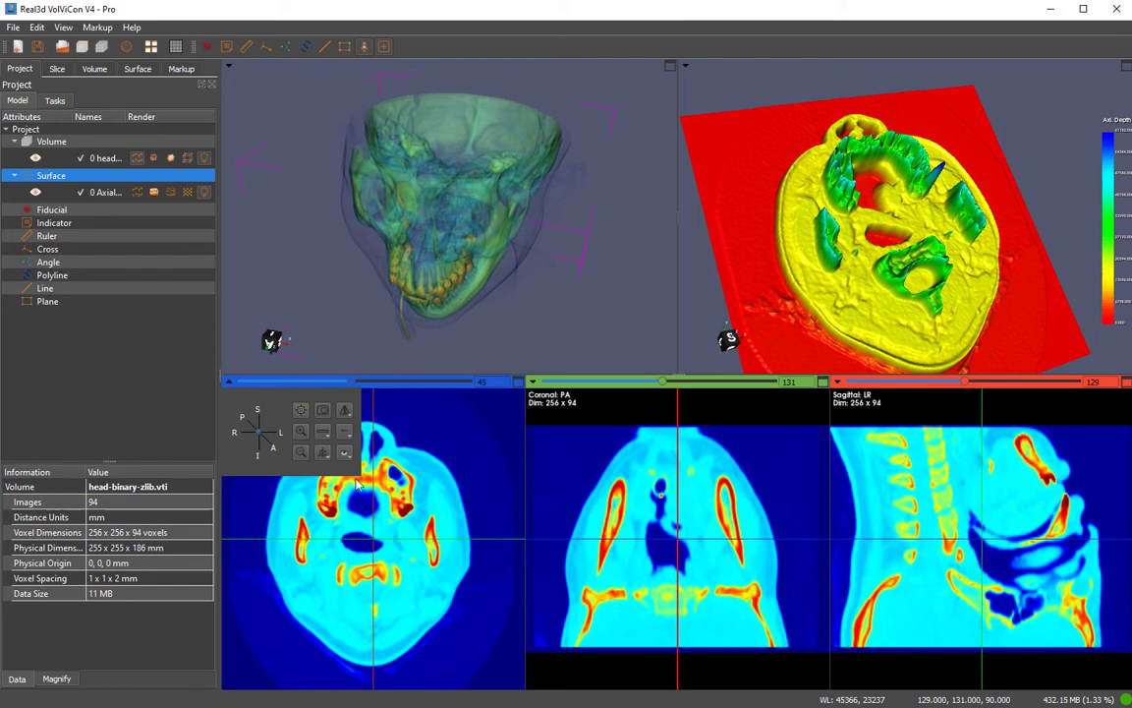
left_click(308, 410)
left_click(345, 517)
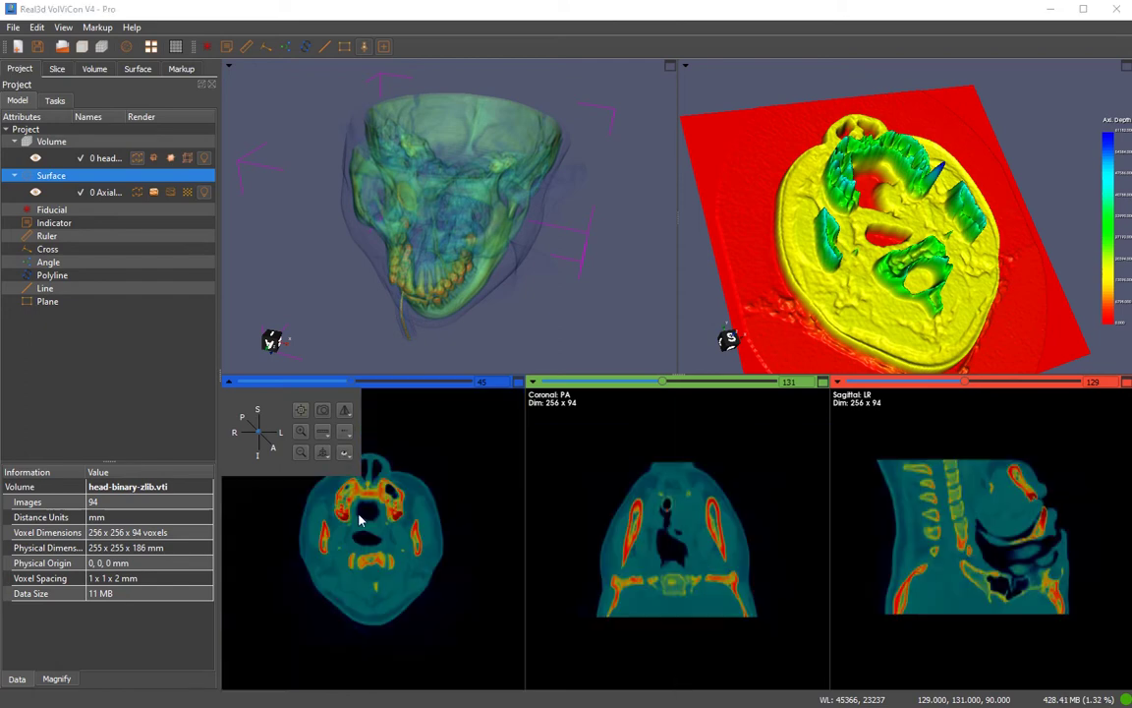
left_click(344, 452)
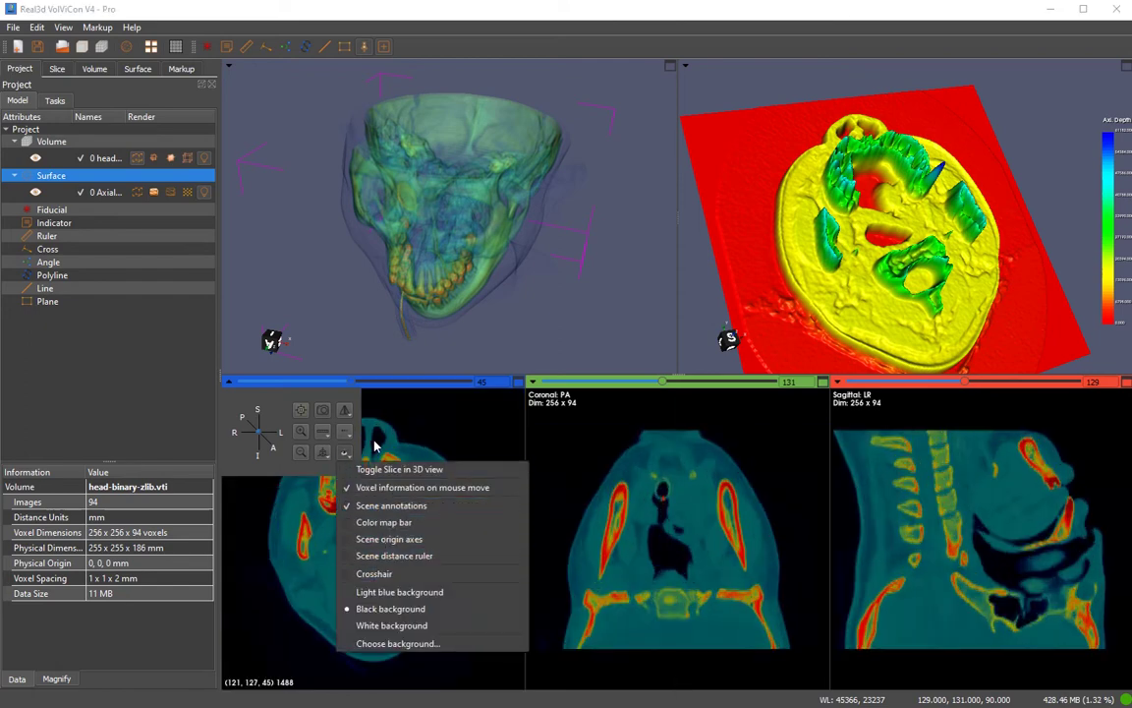
scroll(335, 472, "down", 3)
Add a yellow scale bar to the axial slice and zoom the slice to check how the bar rescales
left_click(322, 431)
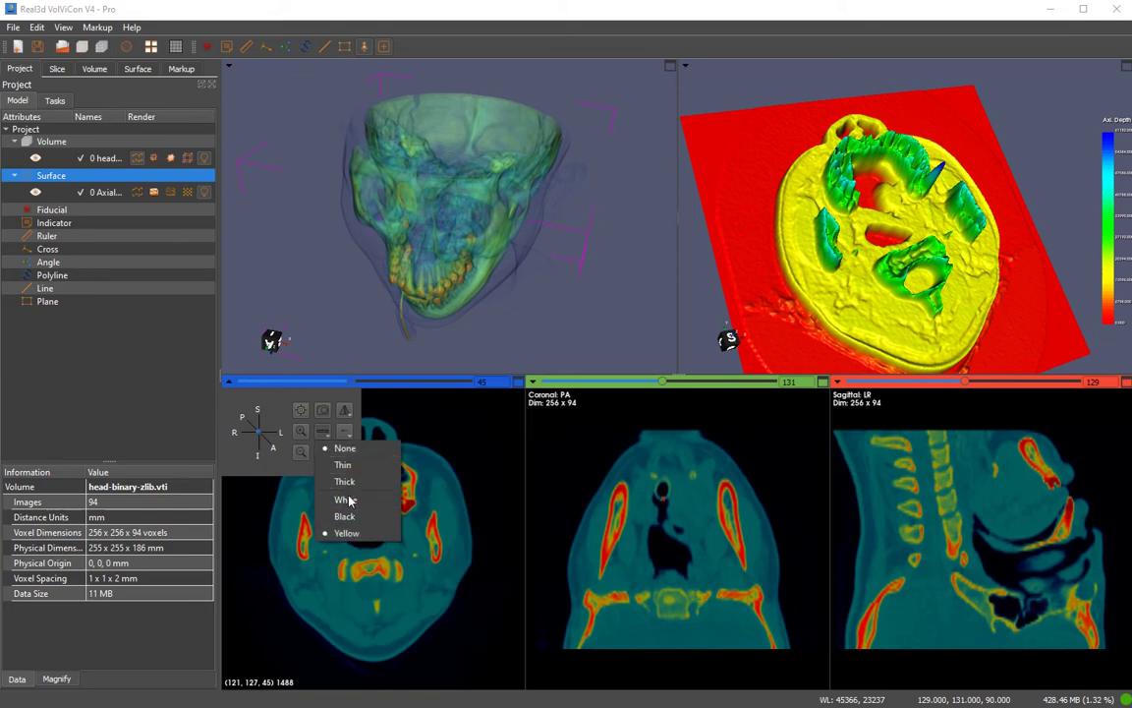
left_click(347, 473)
left_click_drag(392, 486, 393, 565)
mouse_move(391, 565)
right_mouse_down()
mouse_move(397, 523)
mouse_move(397, 576)
mouse_move(390, 546)
right_mouse_up()
Try the axes orientation marker on the axial slice, switch it to the cube marker, and rotate the 3D view
left_click(323, 452)
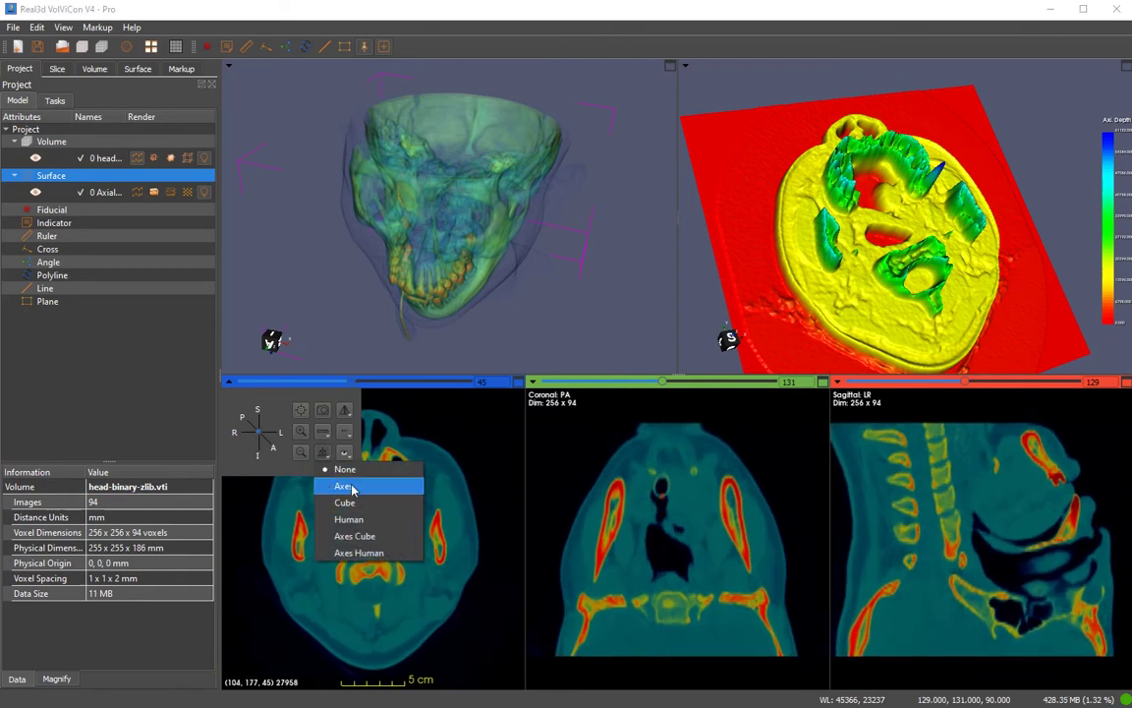
left_click(352, 488)
left_click(323, 453)
left_click(341, 504)
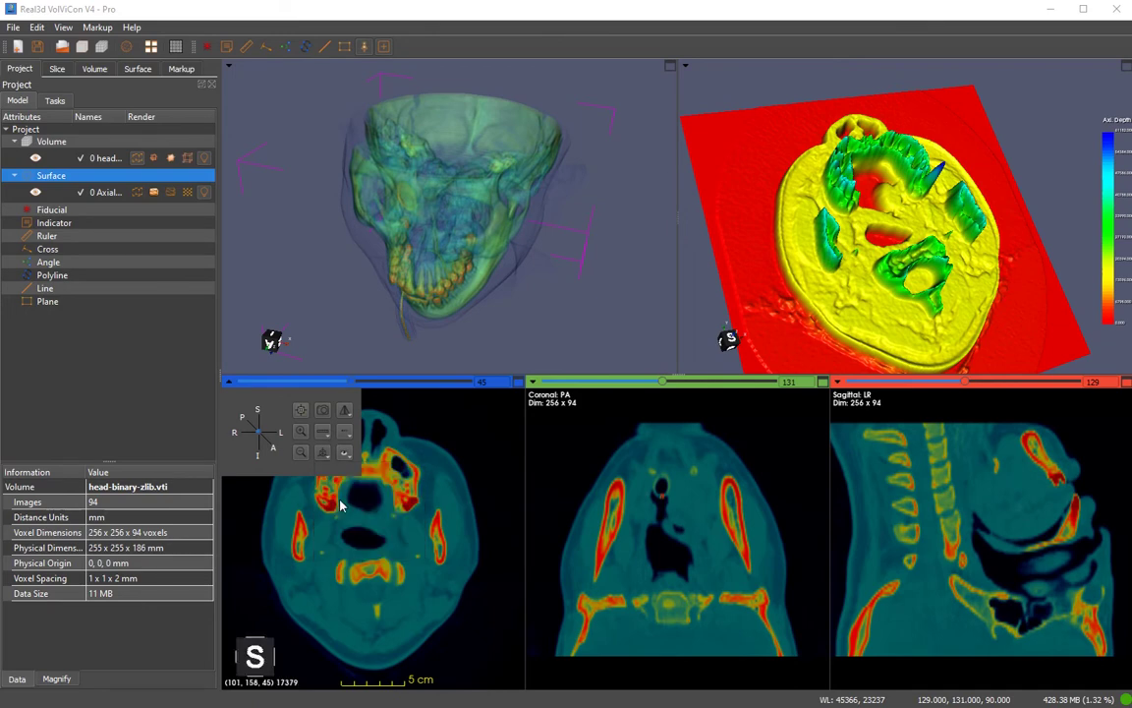
left_click_drag(404, 281, 454, 293)
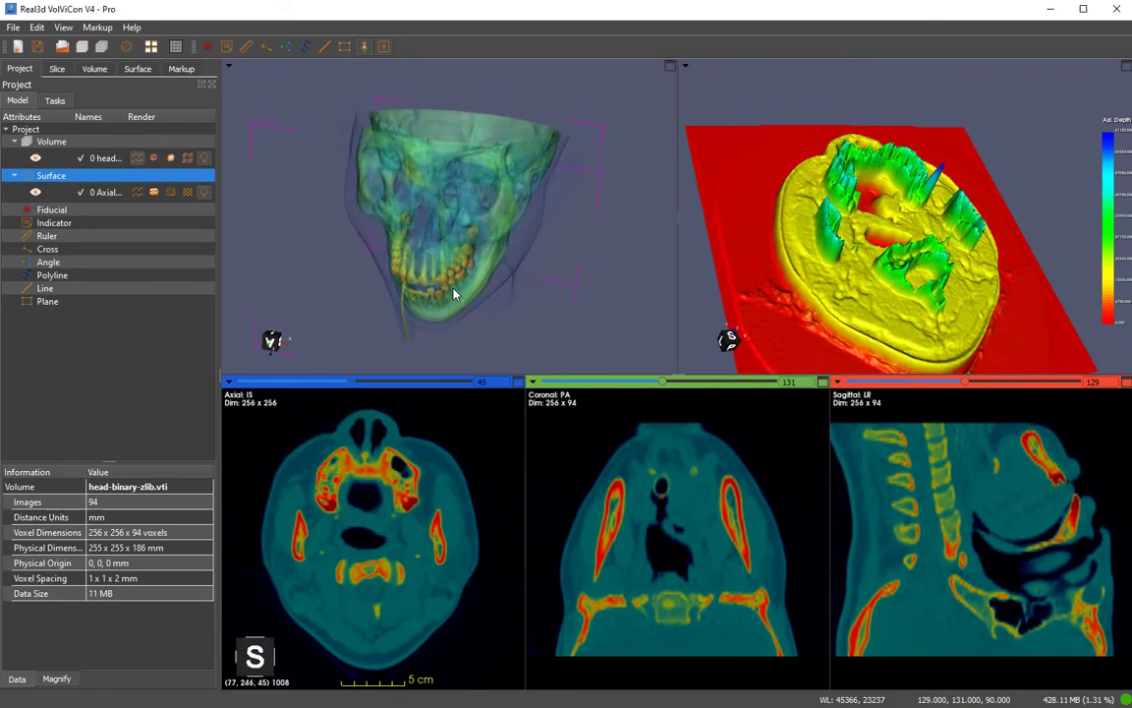
Review the volume's blending modes, keep Composite, set the interactive quality to Maximum, and rotate the skull to check it
left_click(93, 69)
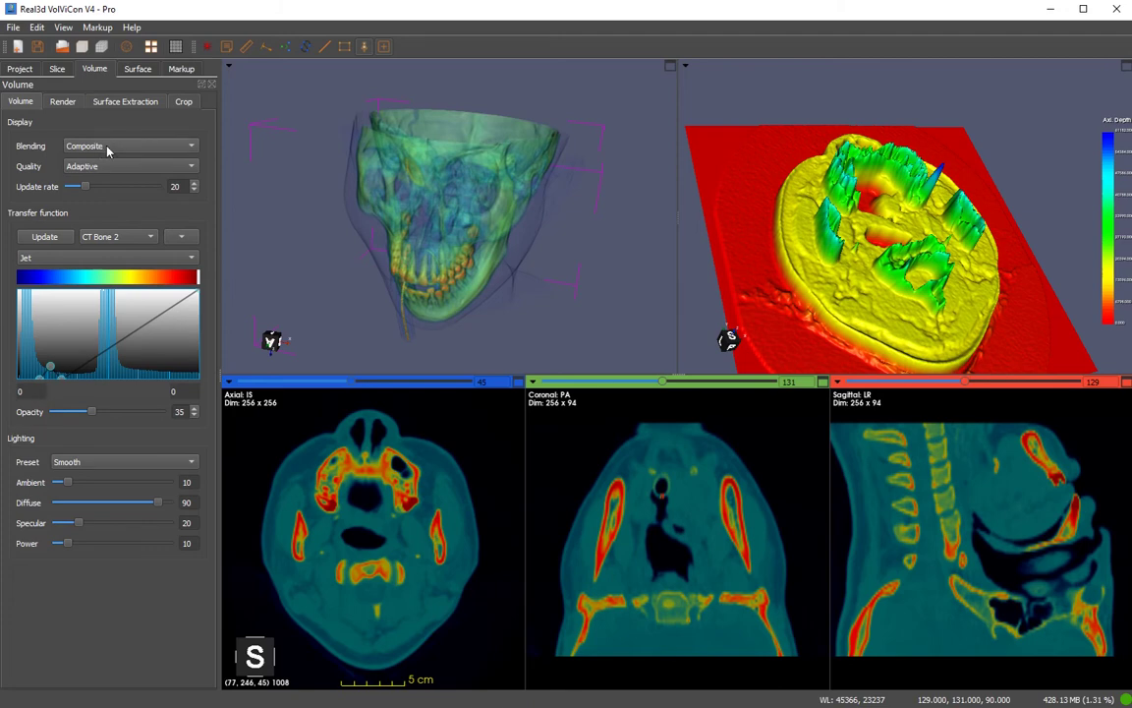
left_click(108, 147)
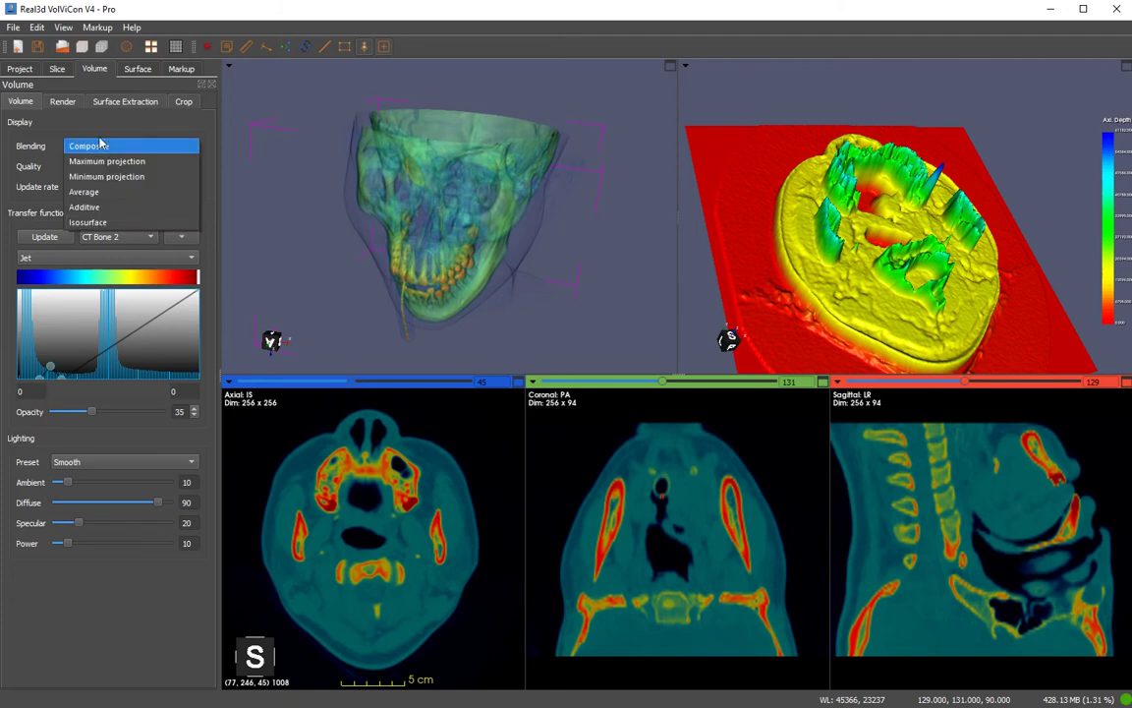
left_click(100, 146)
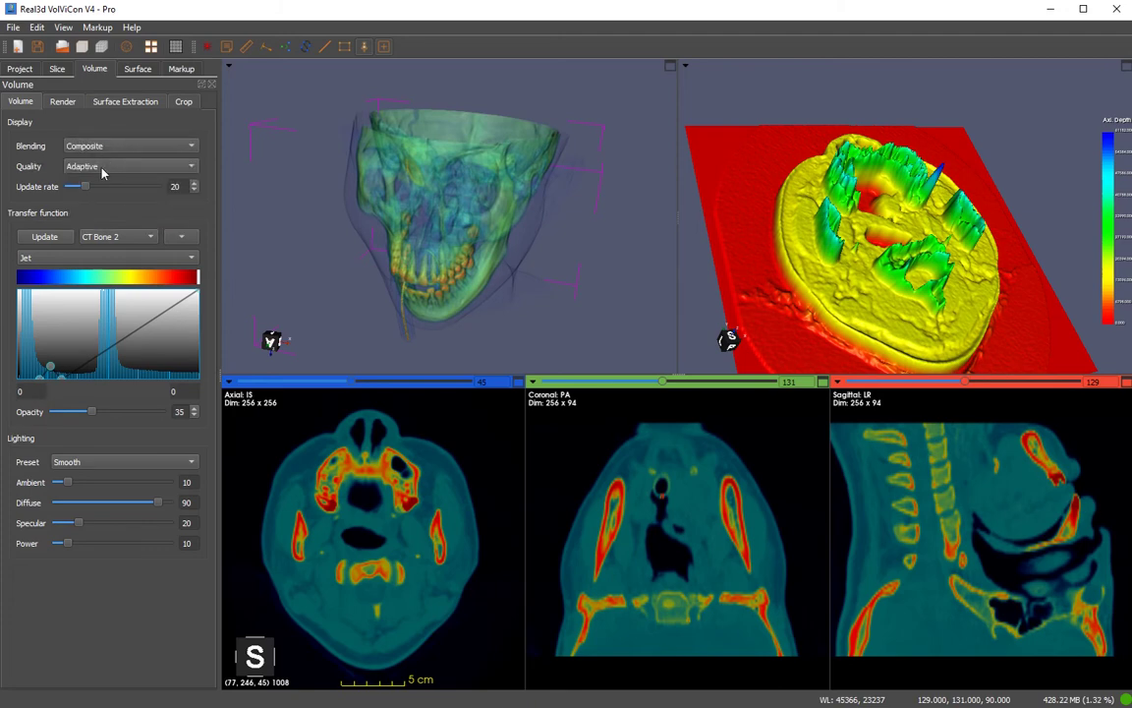
left_click(96, 168)
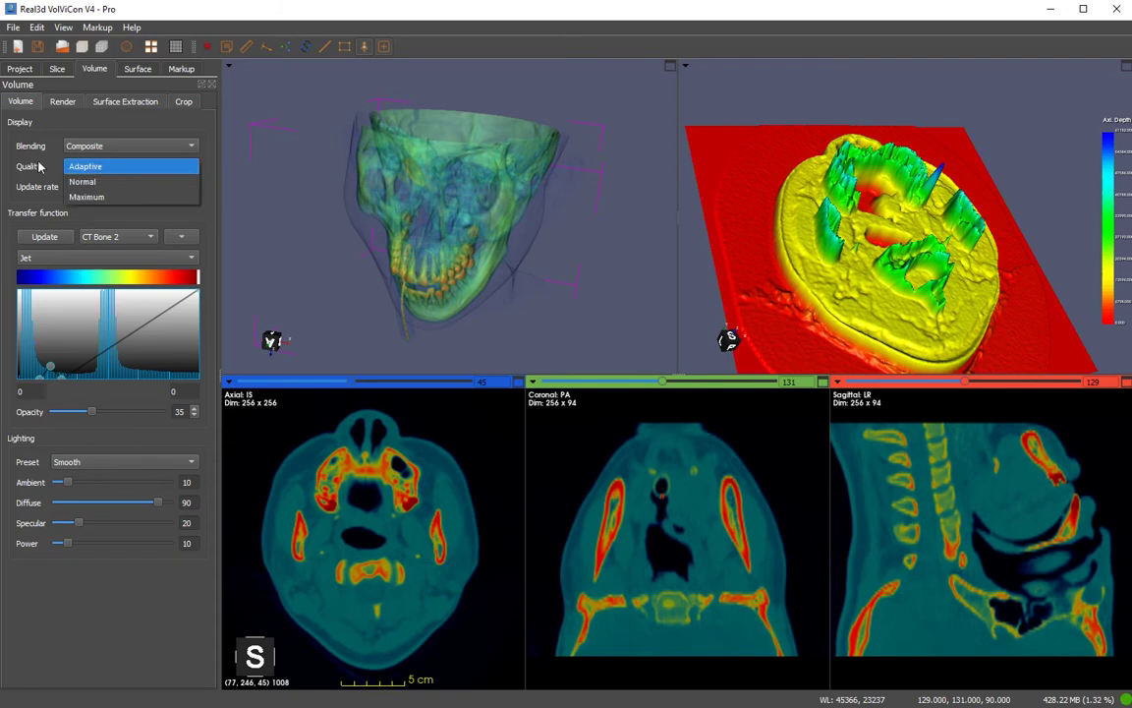
left_click(87, 160)
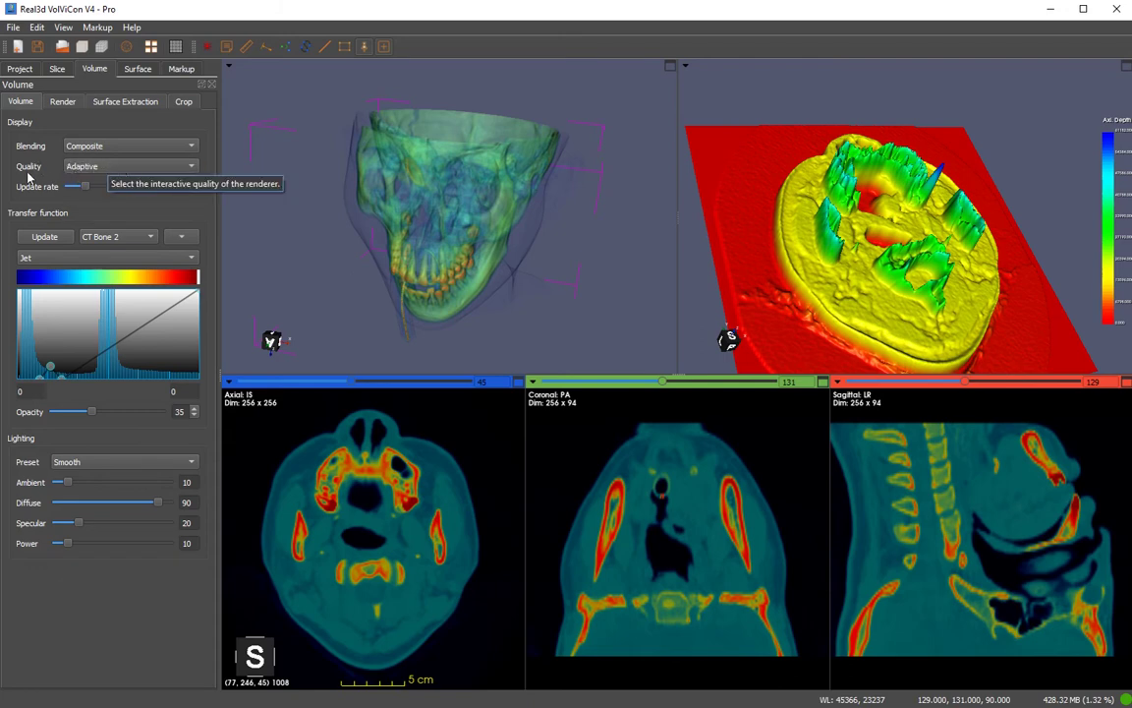
left_click(122, 168)
left_click(118, 197)
left_click_drag(451, 221, 425, 220)
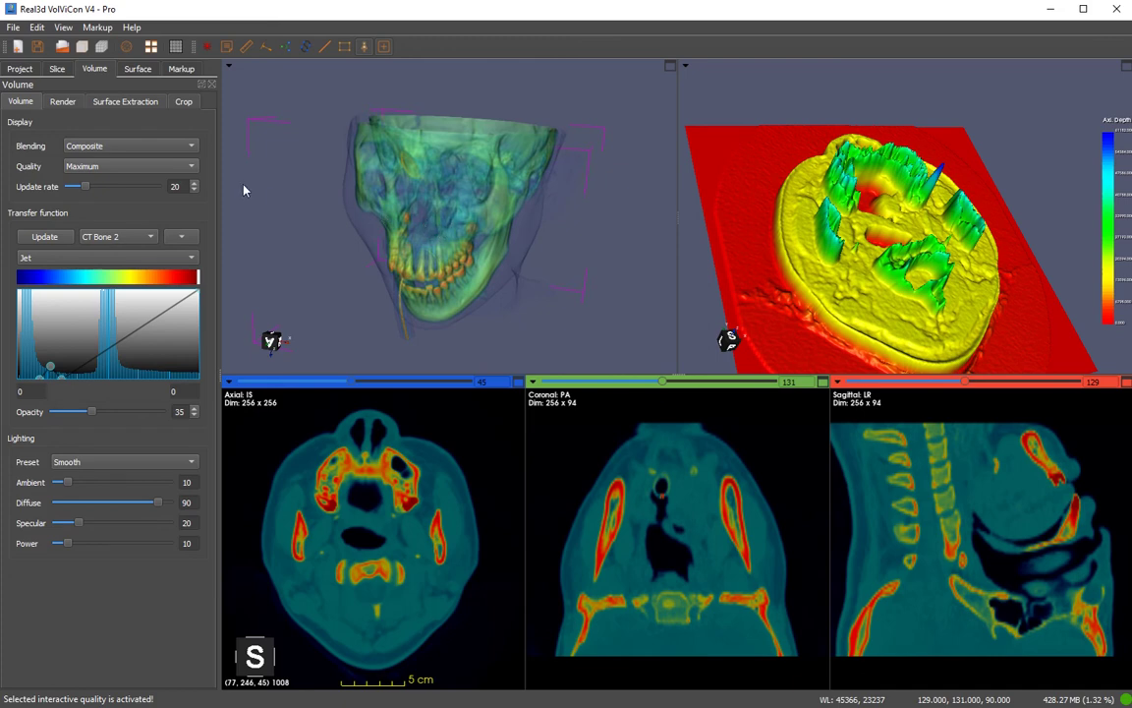
left_click(155, 167)
left_click(155, 167)
Set the volume's opacity to 33, try the Shiny lighting preset, and return the lighting to Smooth
left_click(182, 237)
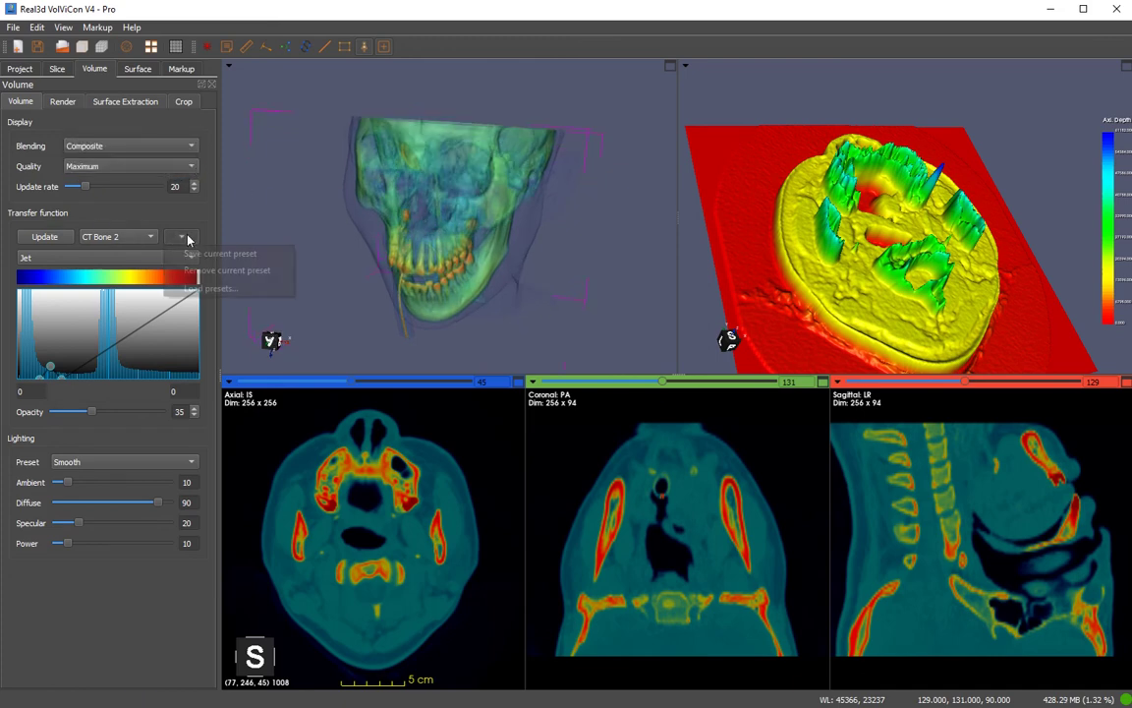
left_click(118, 260)
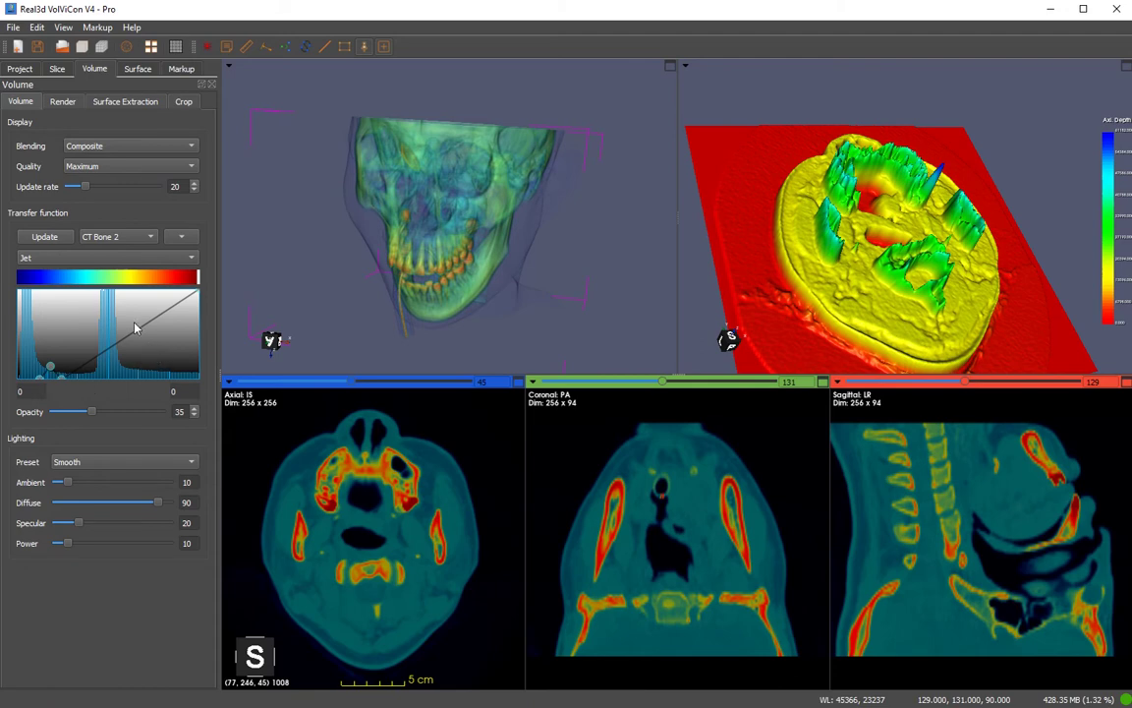
left_click(103, 462)
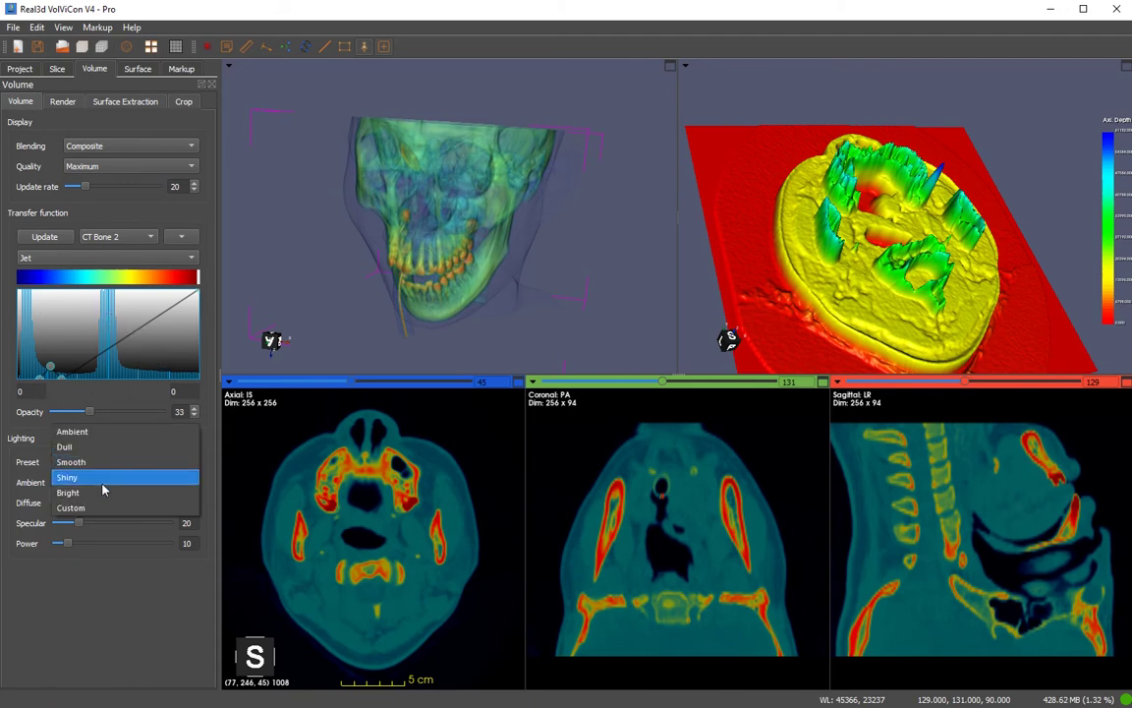
left_click(102, 480)
left_click(108, 462)
left_click(73, 447)
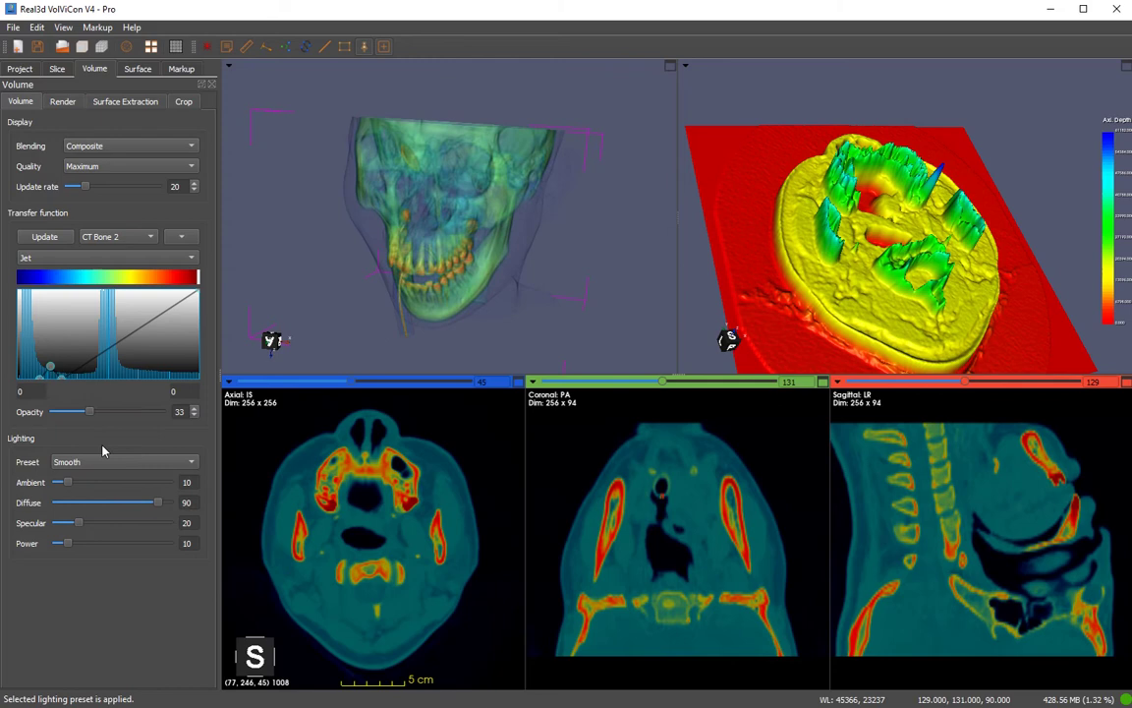
Try the volume's Sagittal YZ planes and scale bounding box, rotate the skull to view them, and switch them off again
left_click(62, 102)
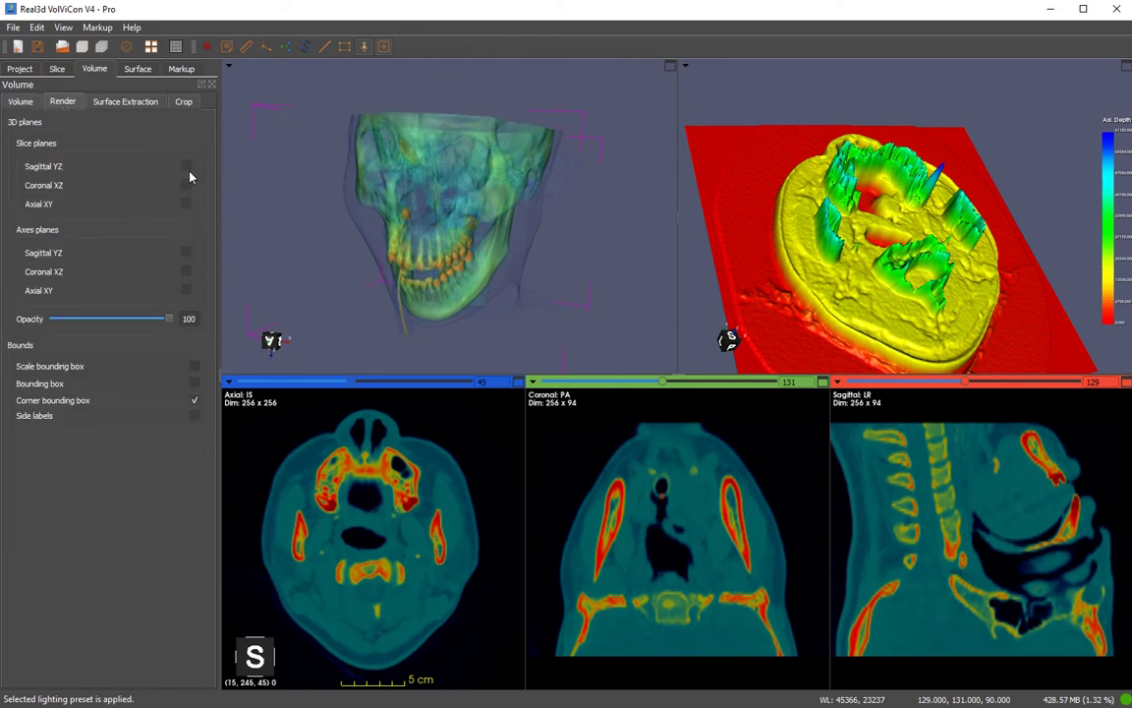
left_click(187, 166)
left_click(187, 166)
left_click(187, 253)
left_click(194, 365)
left_click_drag(369, 253, 464, 259)
left_click(196, 368)
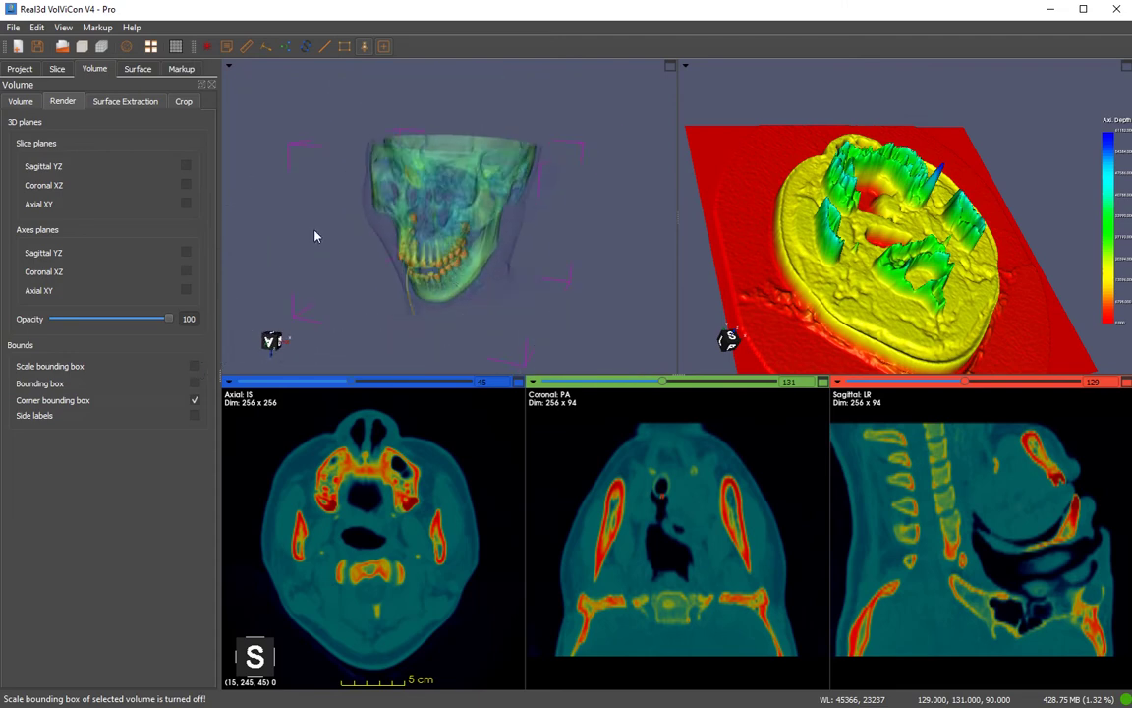
Preview a surface of the skull volume, raise the iso value to 48928 to isolate the teeth, and extract it
left_click(120, 101)
left_click(54, 143)
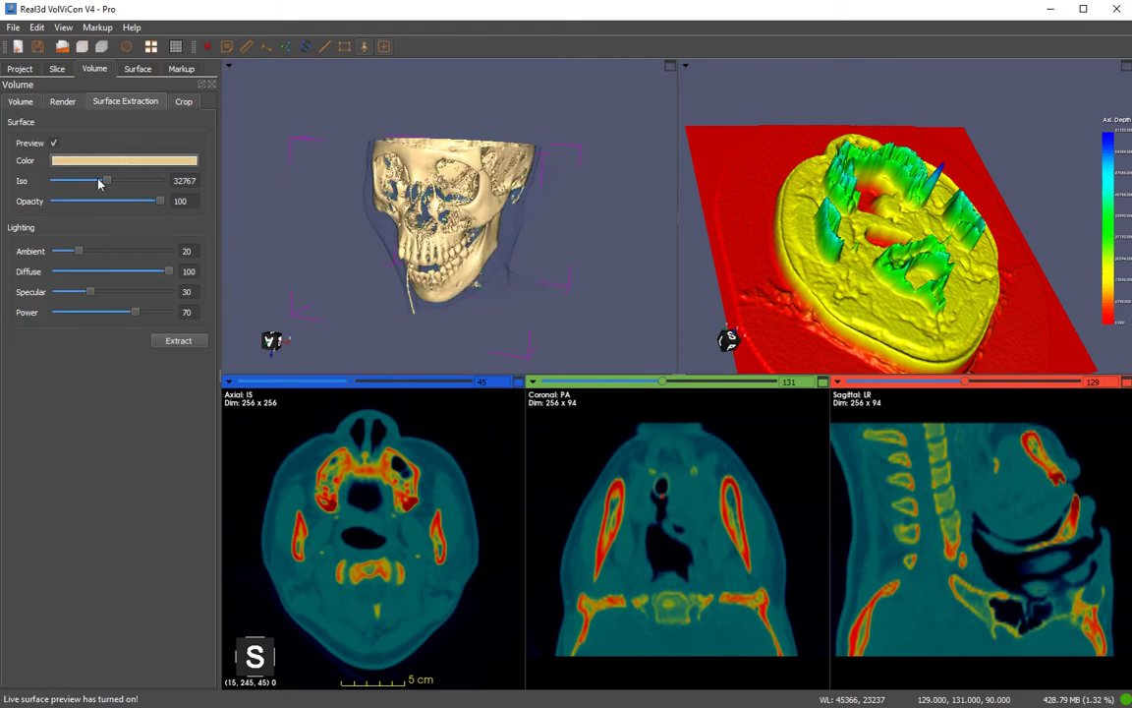
left_click_drag(103, 182, 132, 195)
left_click_drag(241, 246, 235, 218)
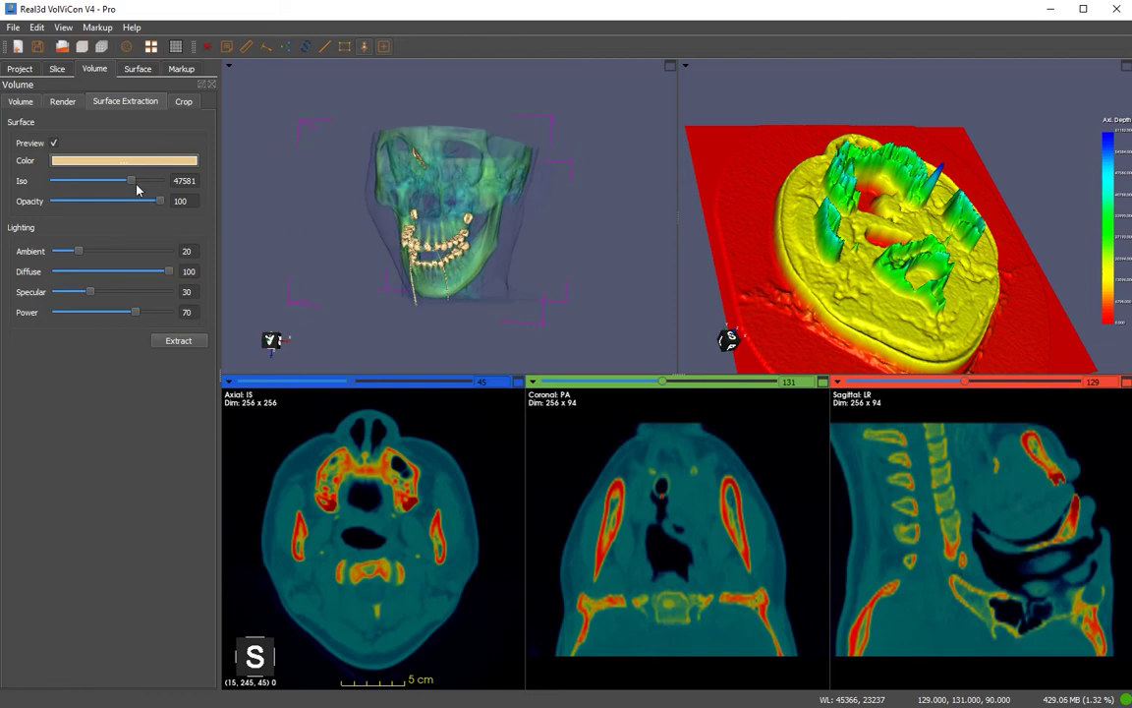
left_click_drag(134, 184, 135, 184)
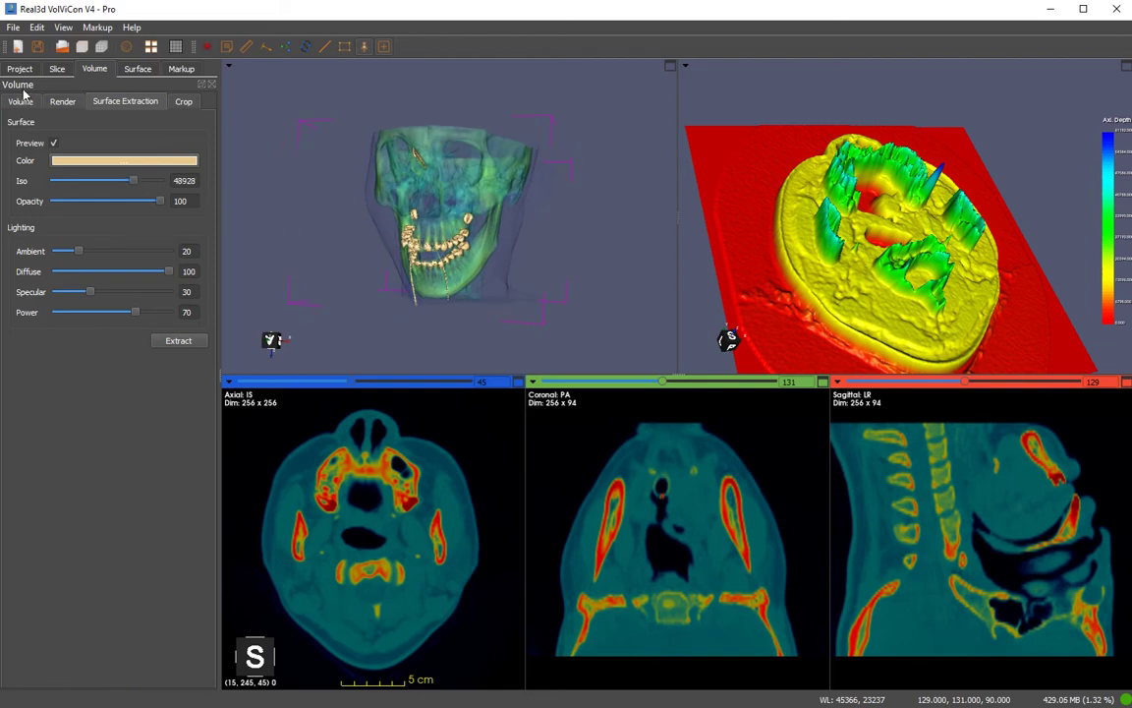
left_click(180, 341)
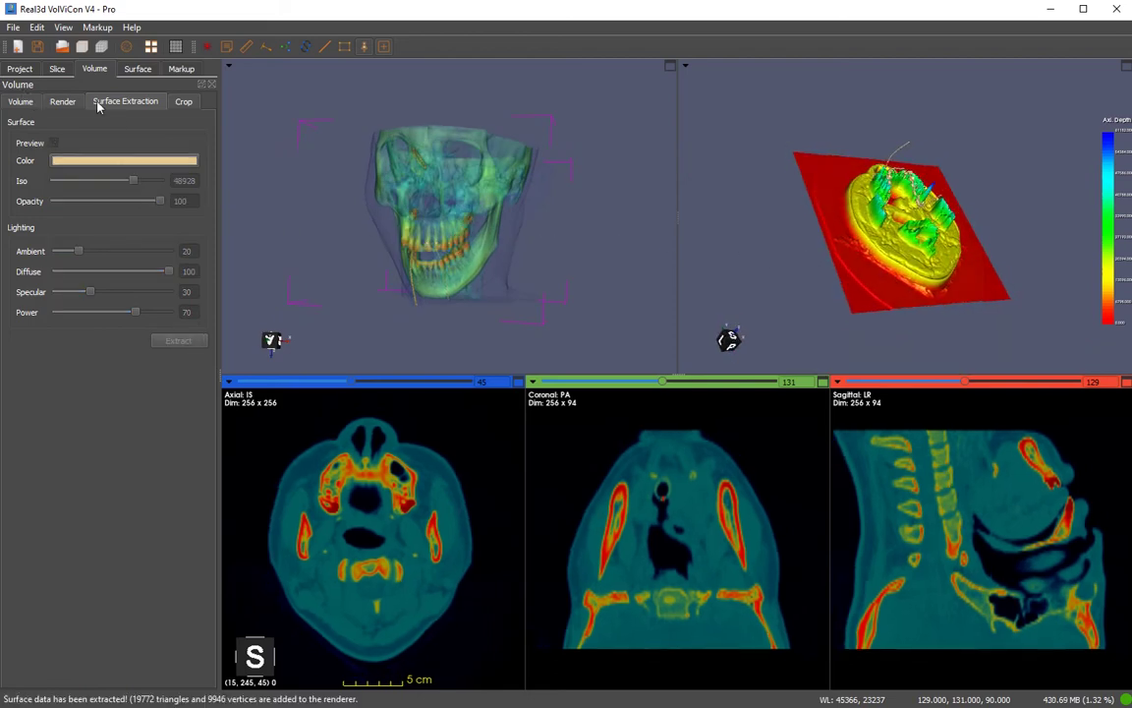
Hide the axial slice surface in the project and delete it
left_click(21, 103)
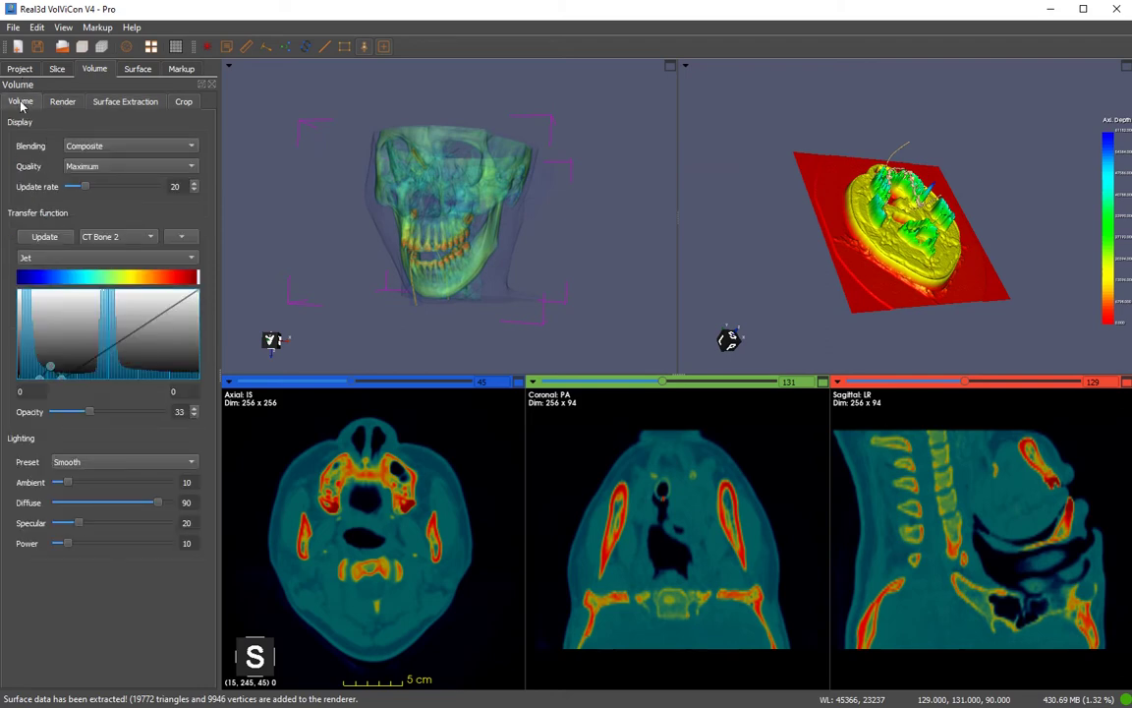
left_click(26, 70)
left_click(37, 191)
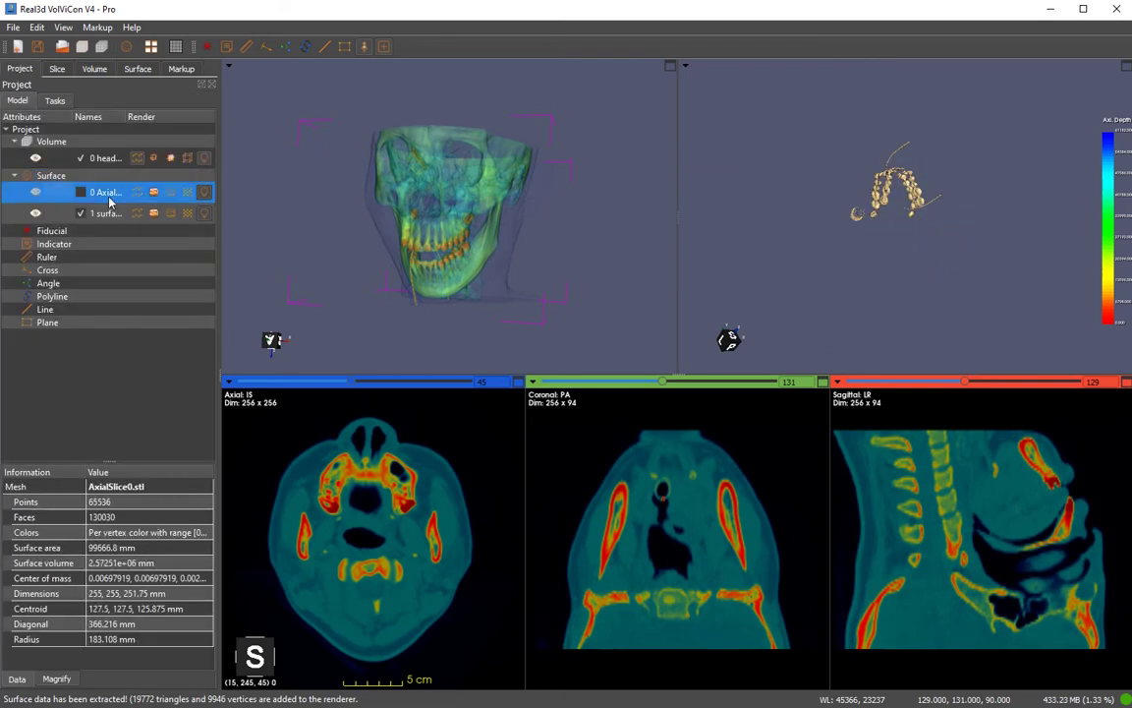
left_click(81, 191)
right_click(98, 185)
left_click(163, 461)
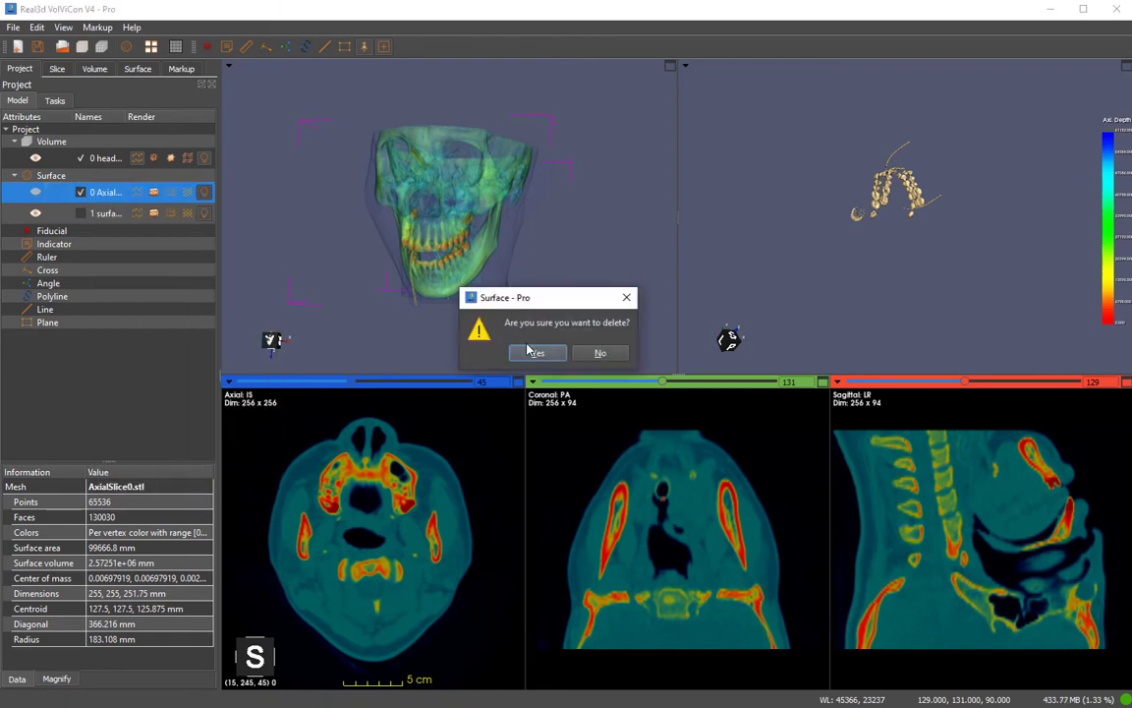
left_click(531, 351)
Inspect the extracted teeth surface up close in wireframe and return it to solid shading
left_click_drag(749, 263, 867, 262)
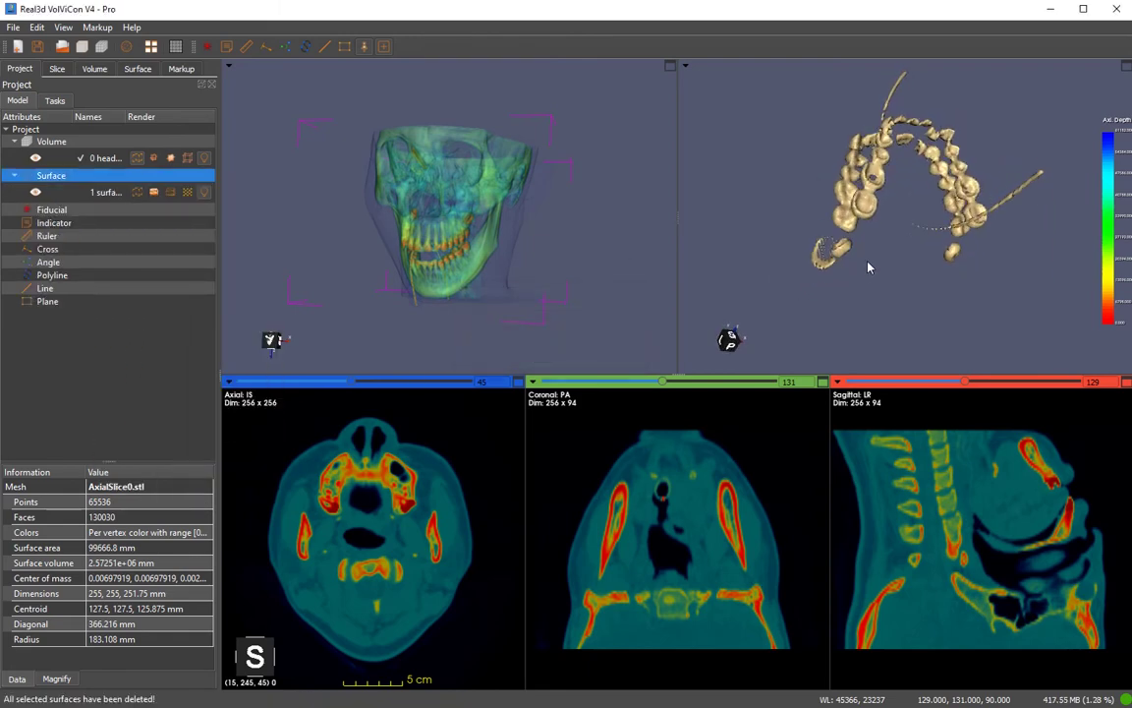
scroll(869, 263, "up", 3)
left_click(170, 192)
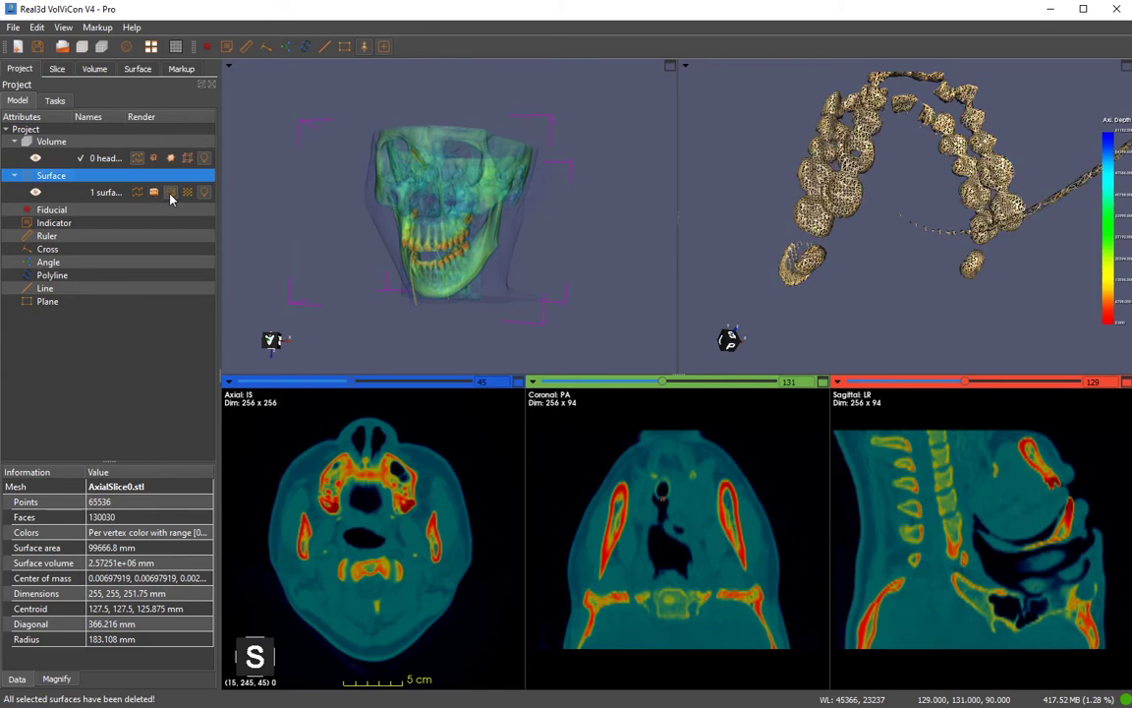
scroll(890, 217, "up", 2)
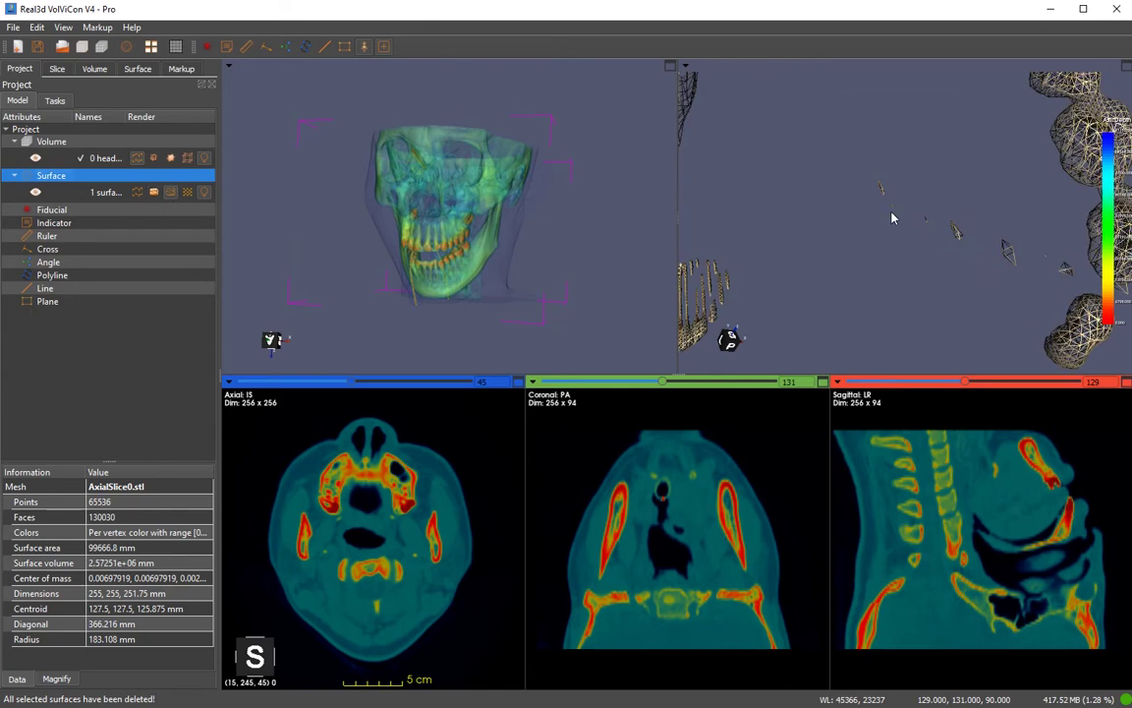
left_click(170, 192)
Review the volume's crop ranges, make a copy of the head volume, hide the original, and select the copy for cropping
left_click(95, 69)
left_click(184, 102)
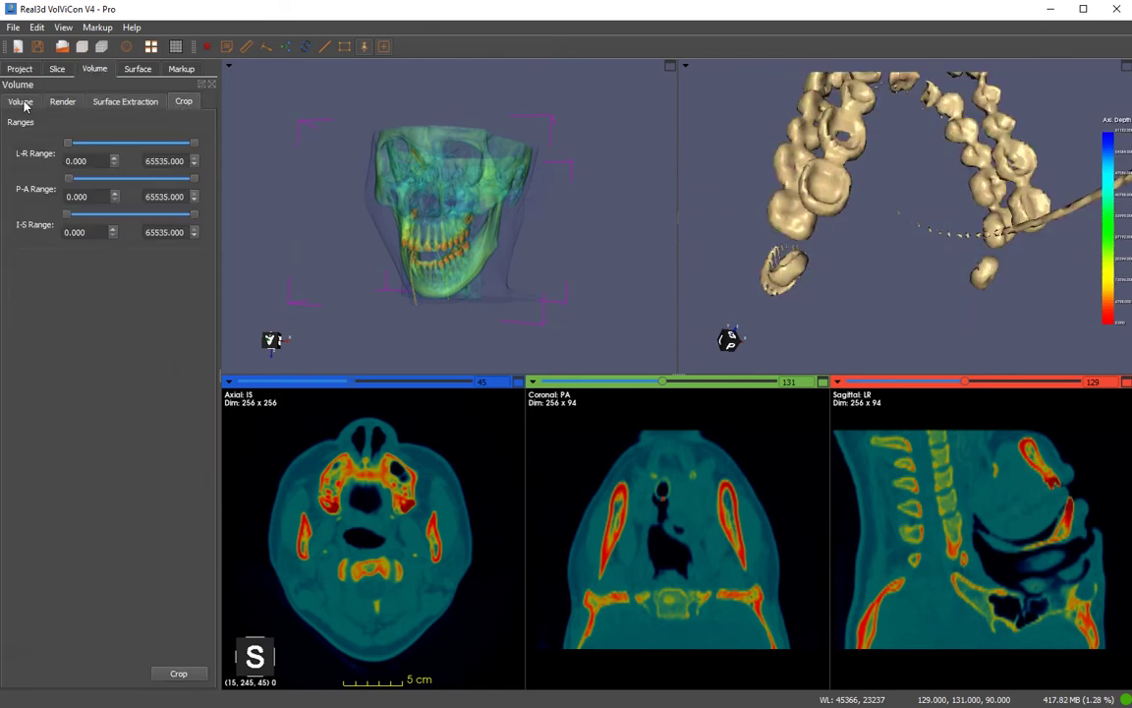
left_click(22, 103)
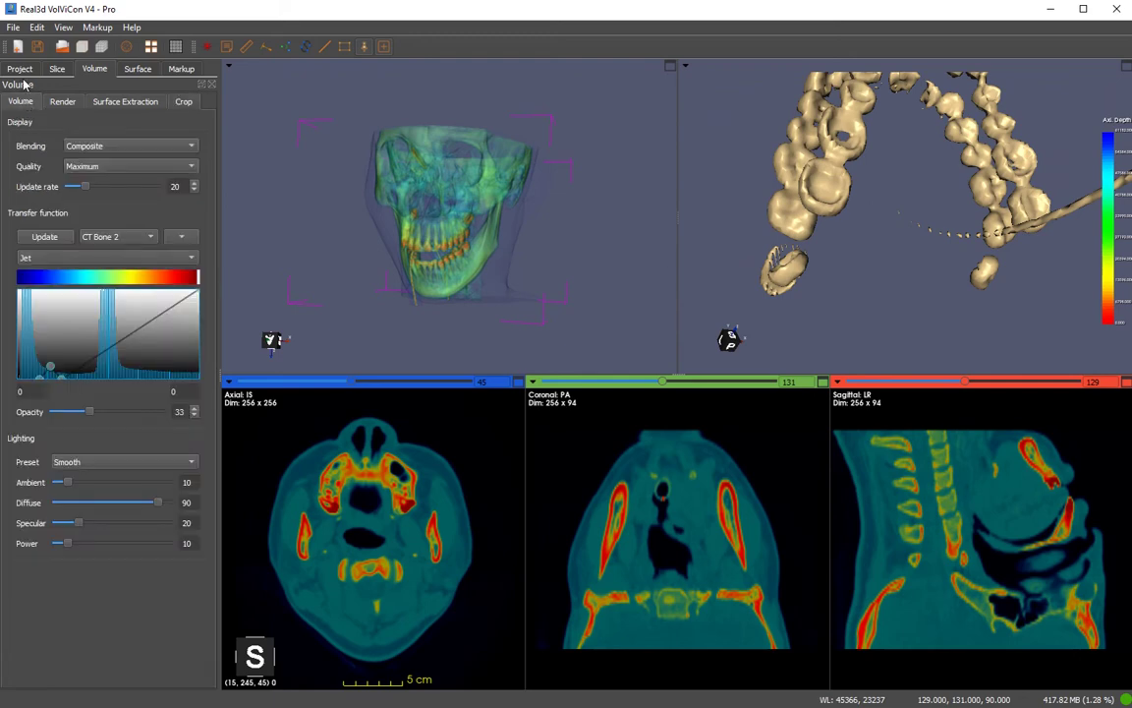
left_click(19, 69)
left_click(104, 149)
right_click(105, 148)
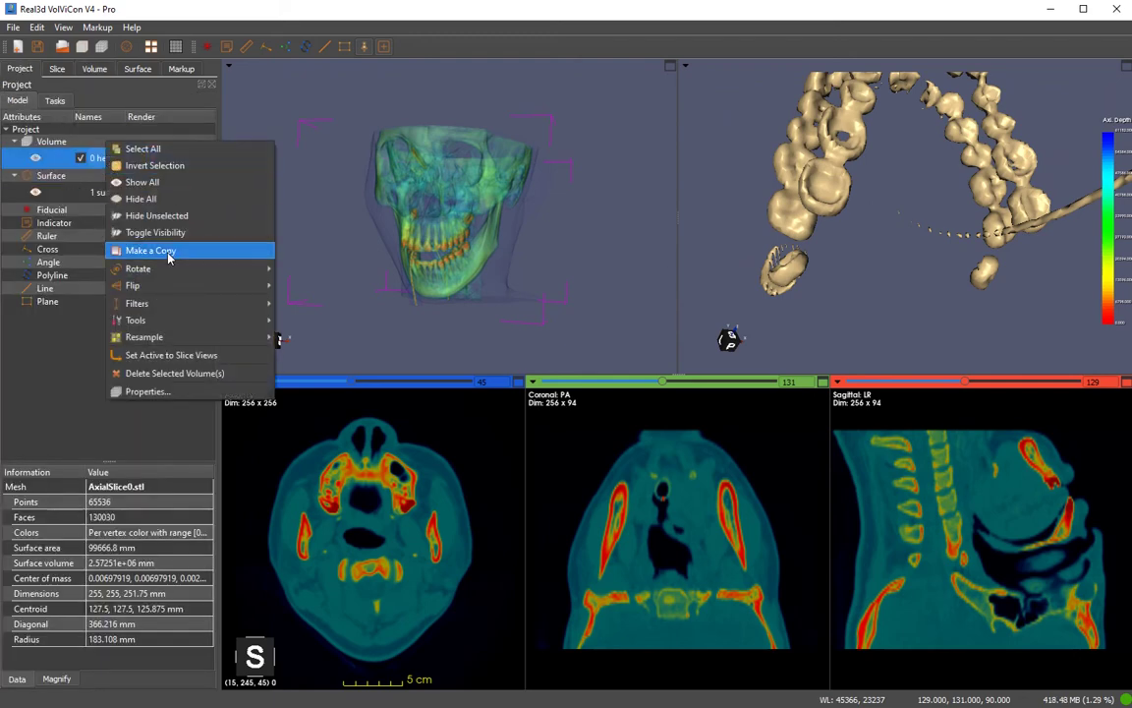
left_click(157, 250)
left_click(35, 160)
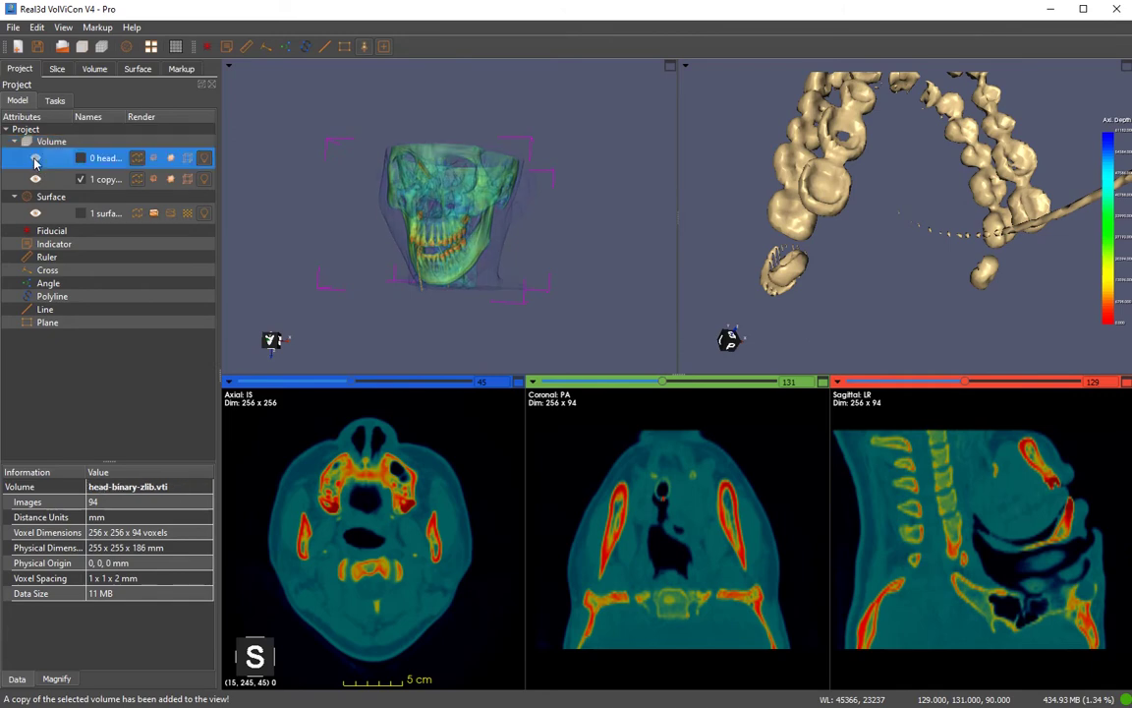
left_click(99, 179)
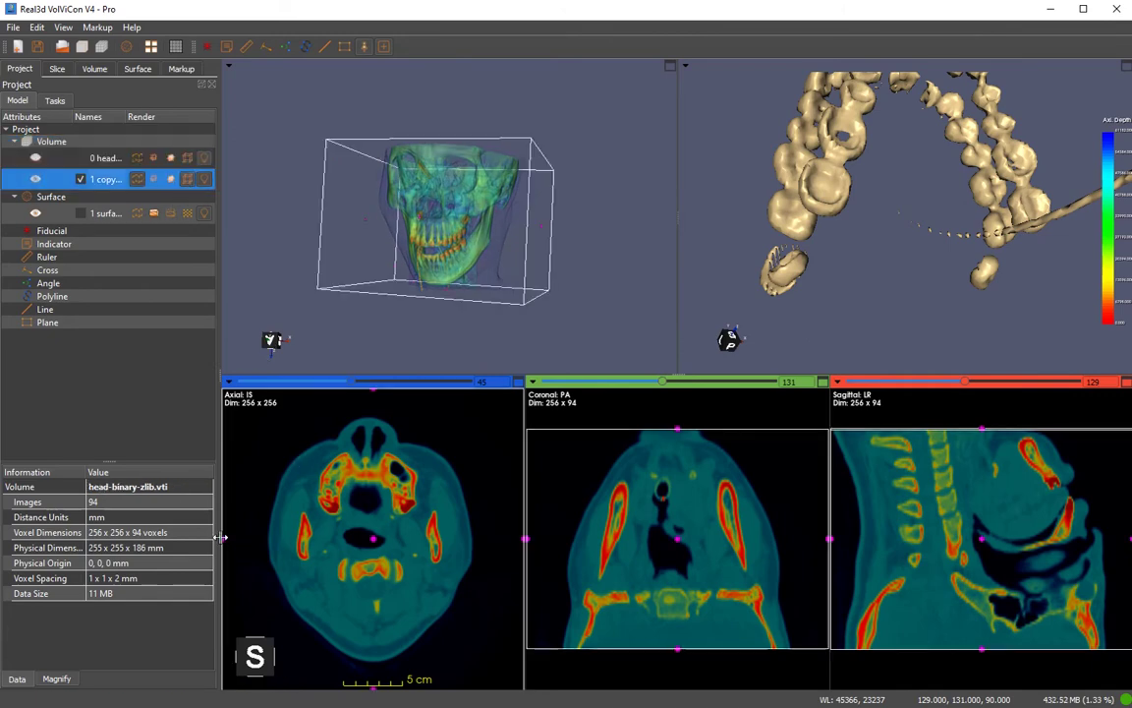
Shrink the copied volume's crop box to about 131–216 L-R, 81–192 P-A and 36–182 I-S around one side of the jaw
left_click_drag(221, 537, 357, 540)
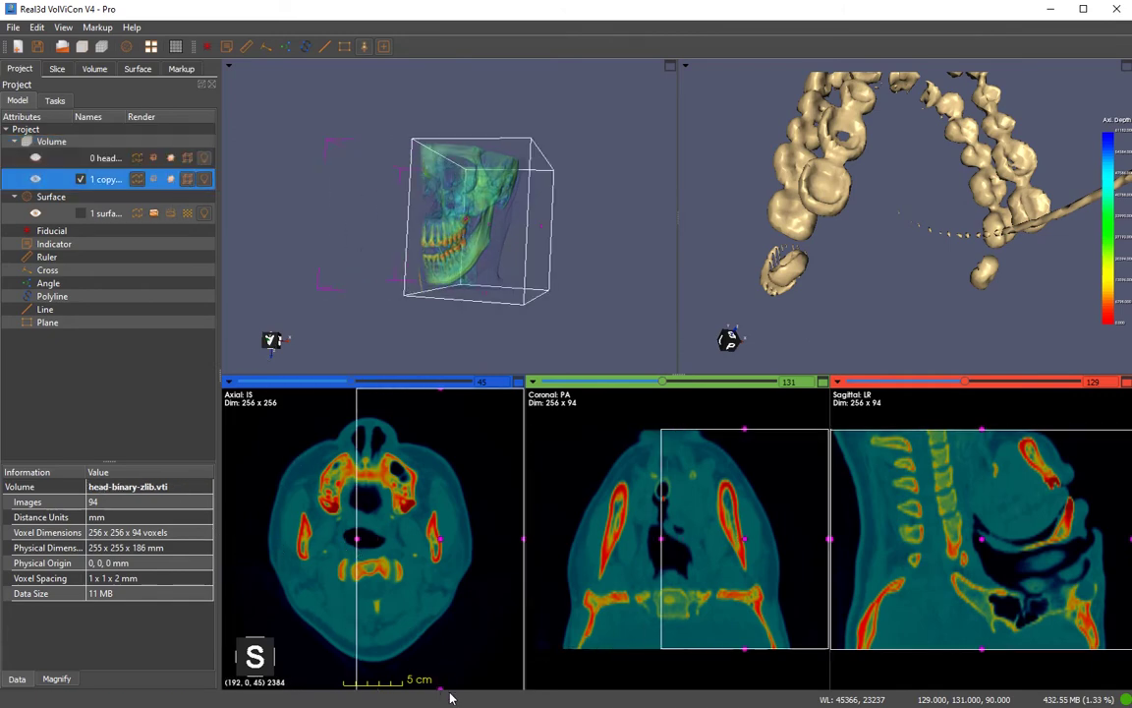
left_click_drag(438, 691, 430, 595)
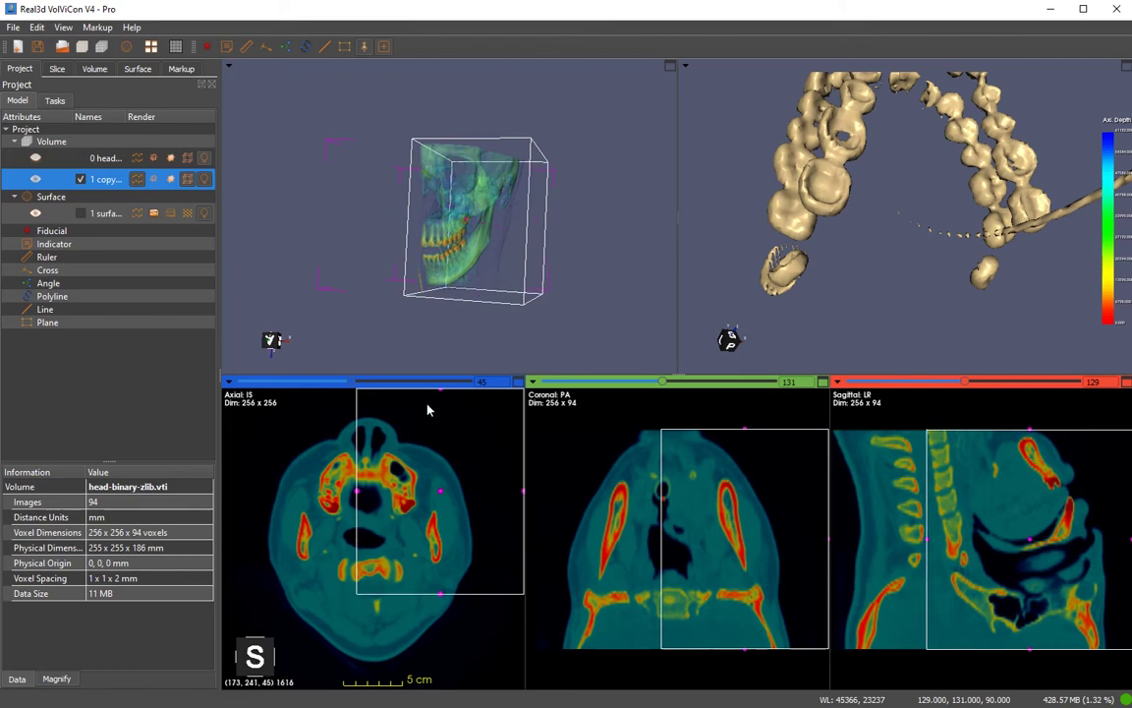
left_click_drag(440, 392, 445, 471)
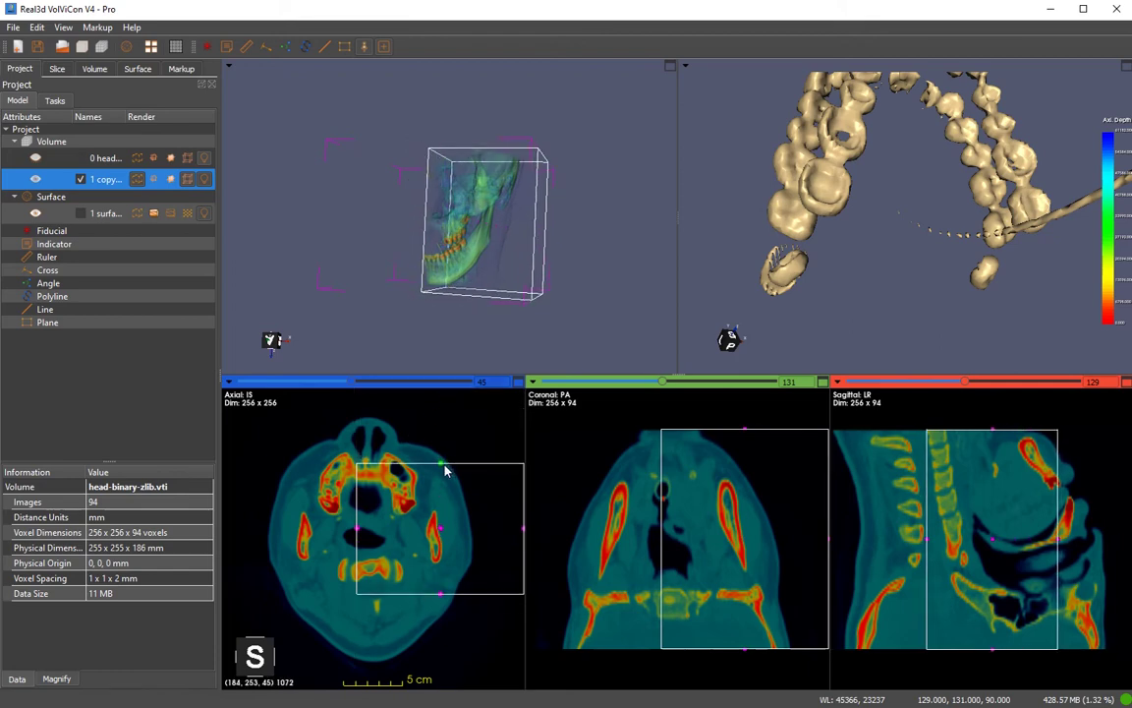
left_click_drag(359, 532, 377, 534)
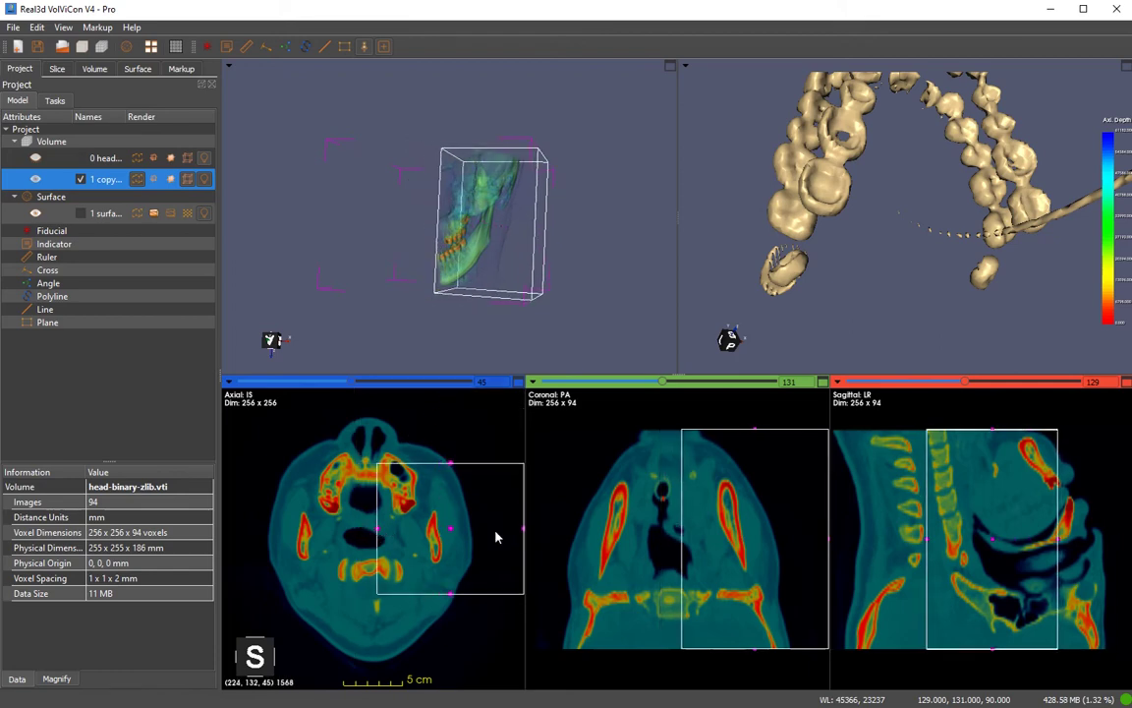
left_click_drag(523, 534, 479, 534)
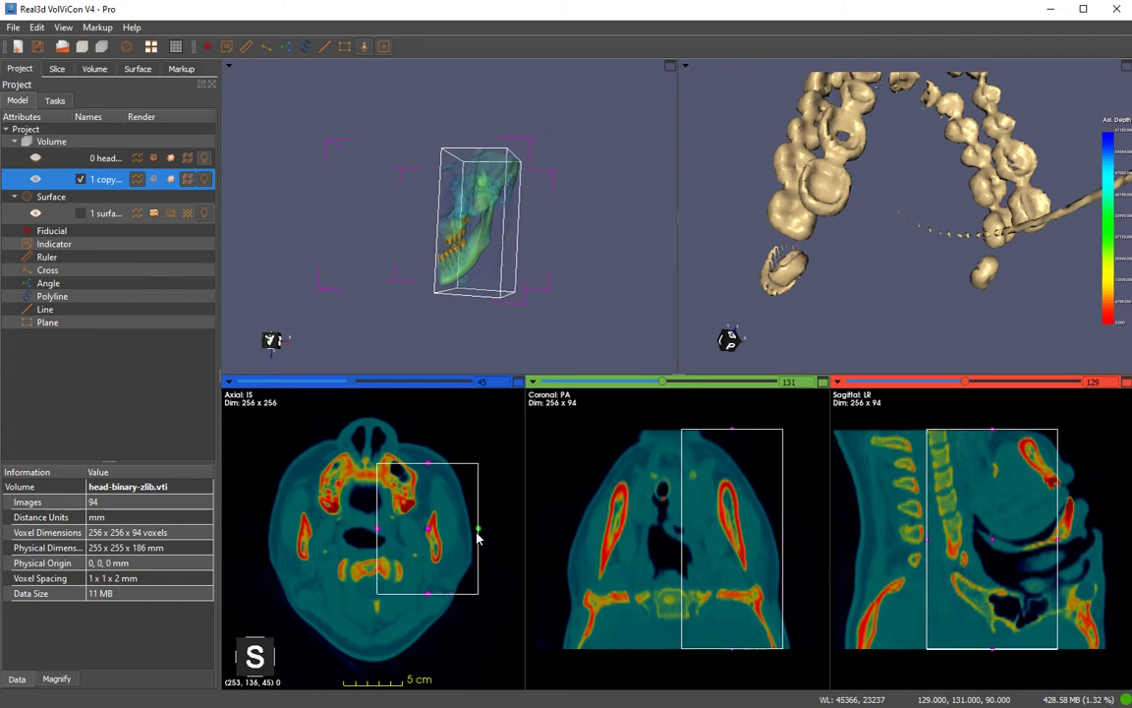
mouse_move(730, 434)
left_mouse_down()
mouse_move(730, 466)
mouse_move(733, 450)
left_mouse_up()
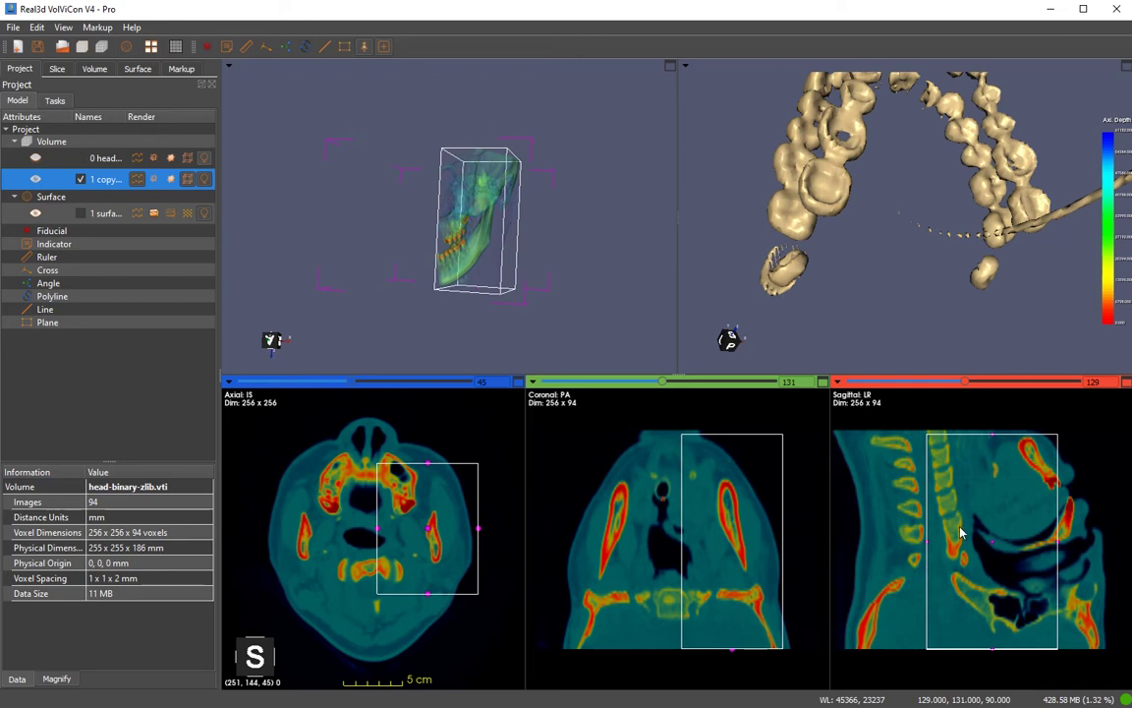
left_click_drag(733, 653, 740, 610)
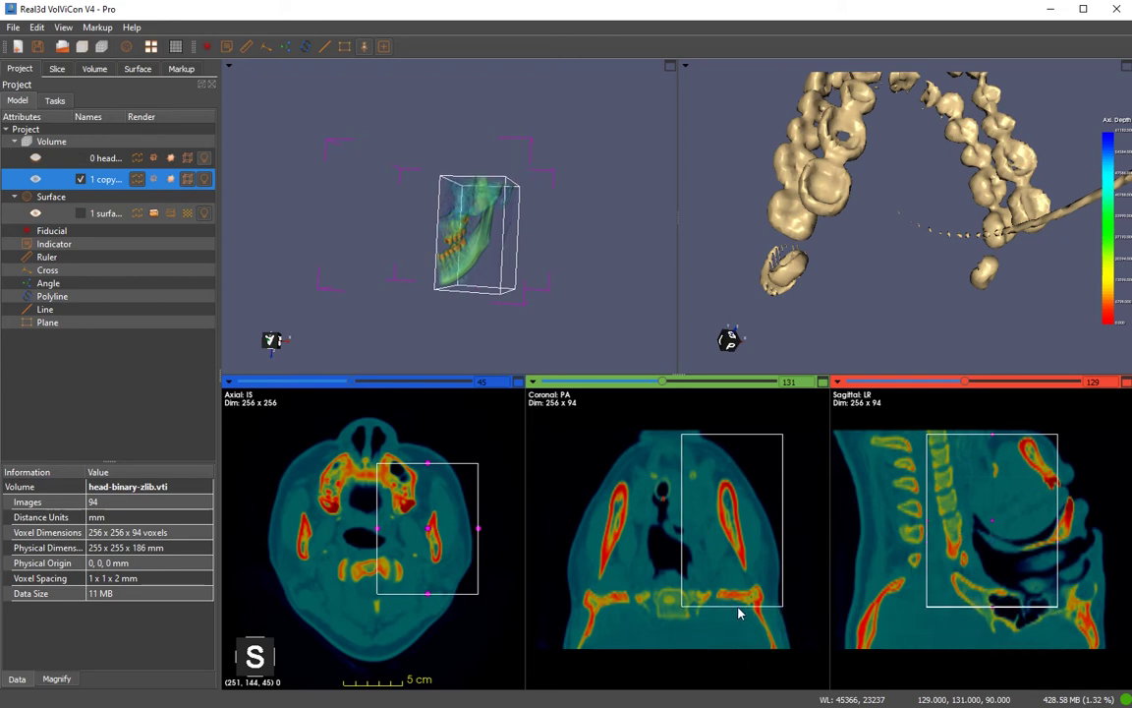
Crop the copied volume to the box with the Crop filter and open its numeric crop ranges
right_click(105, 173)
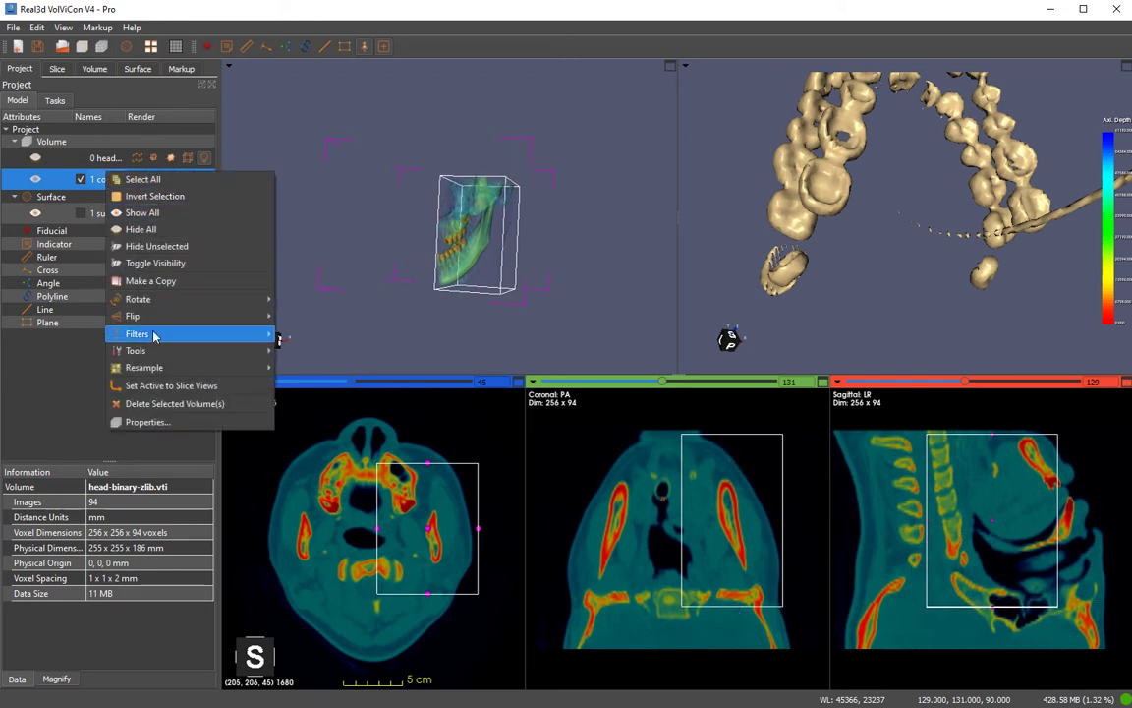
mouse_move(207, 356)
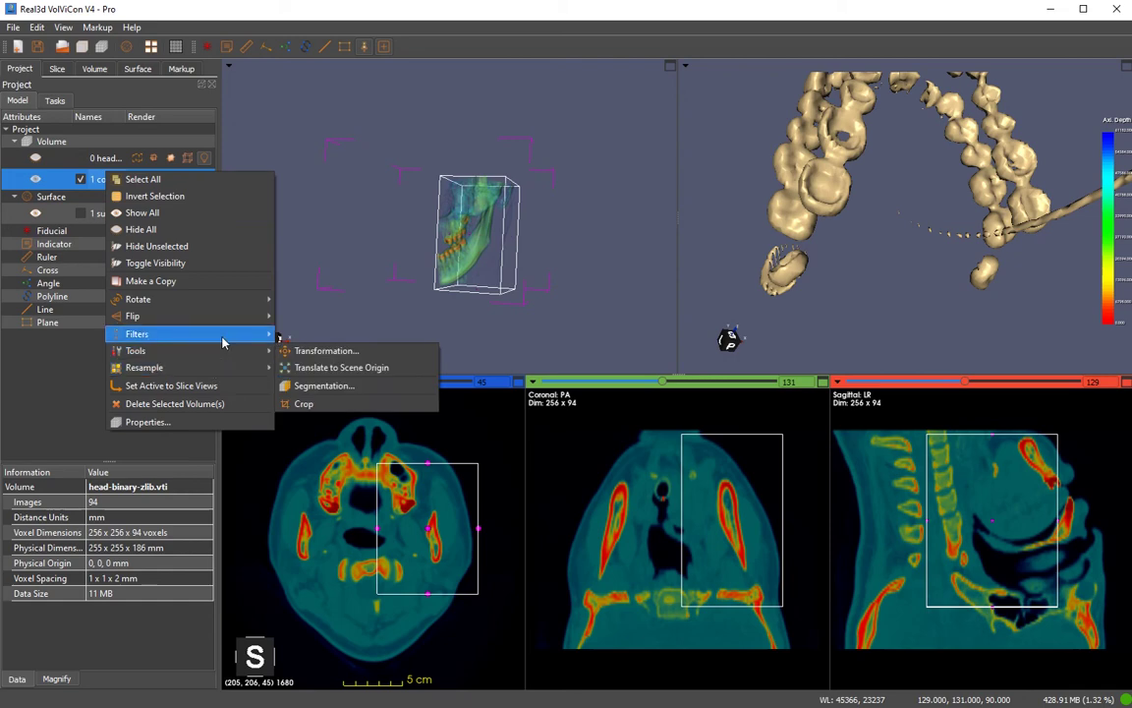
left_click(331, 408)
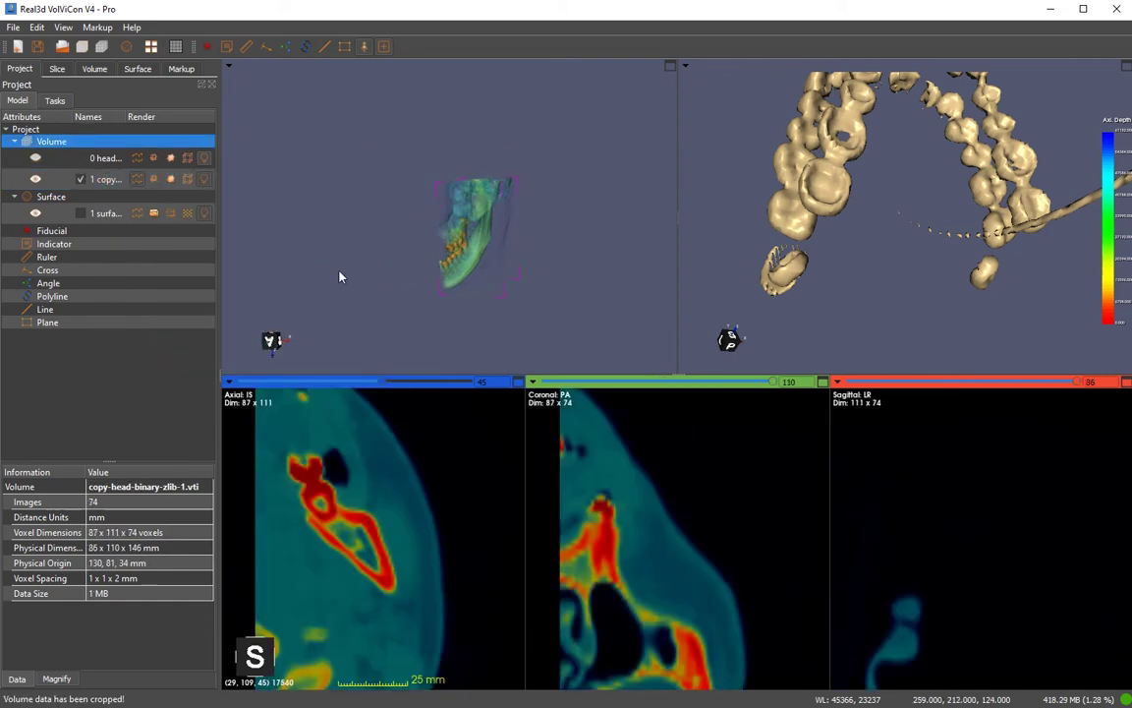
scroll(351, 290, "up", 5)
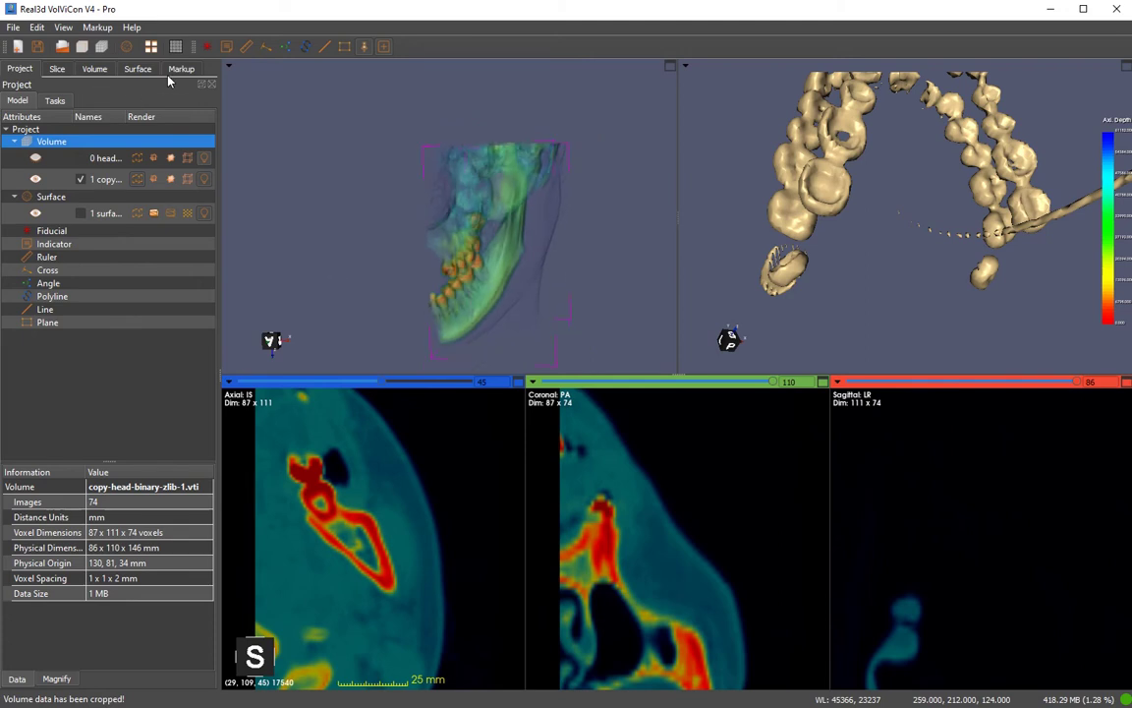
left_click(95, 69)
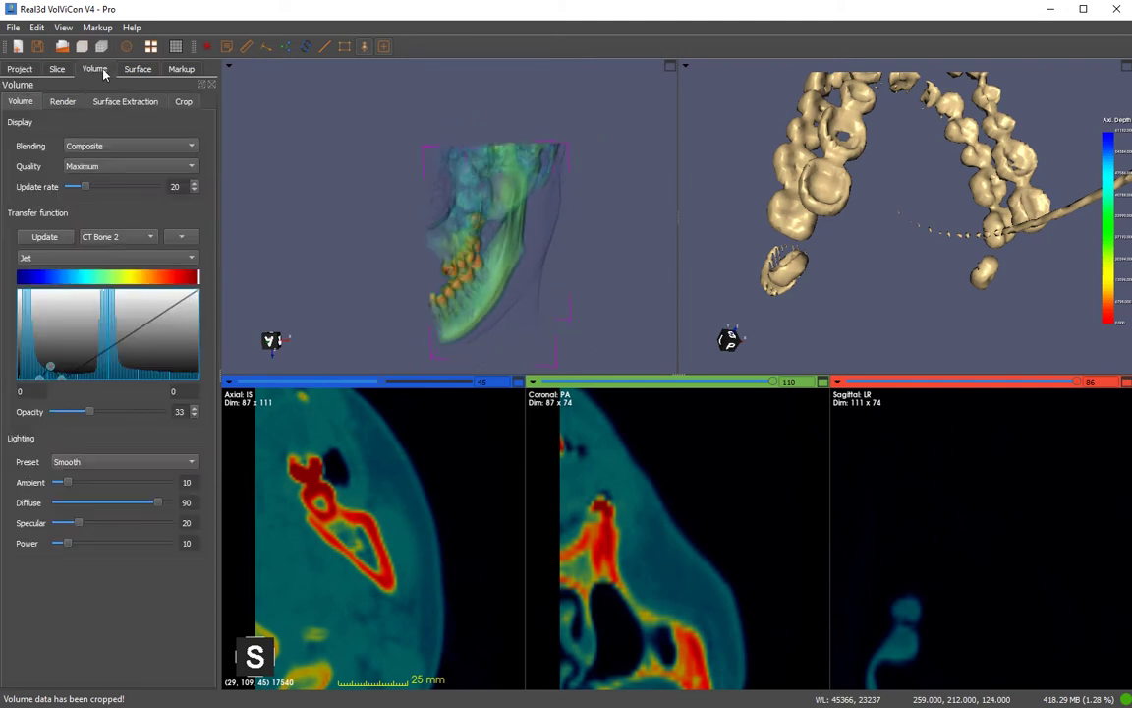
left_click(185, 103)
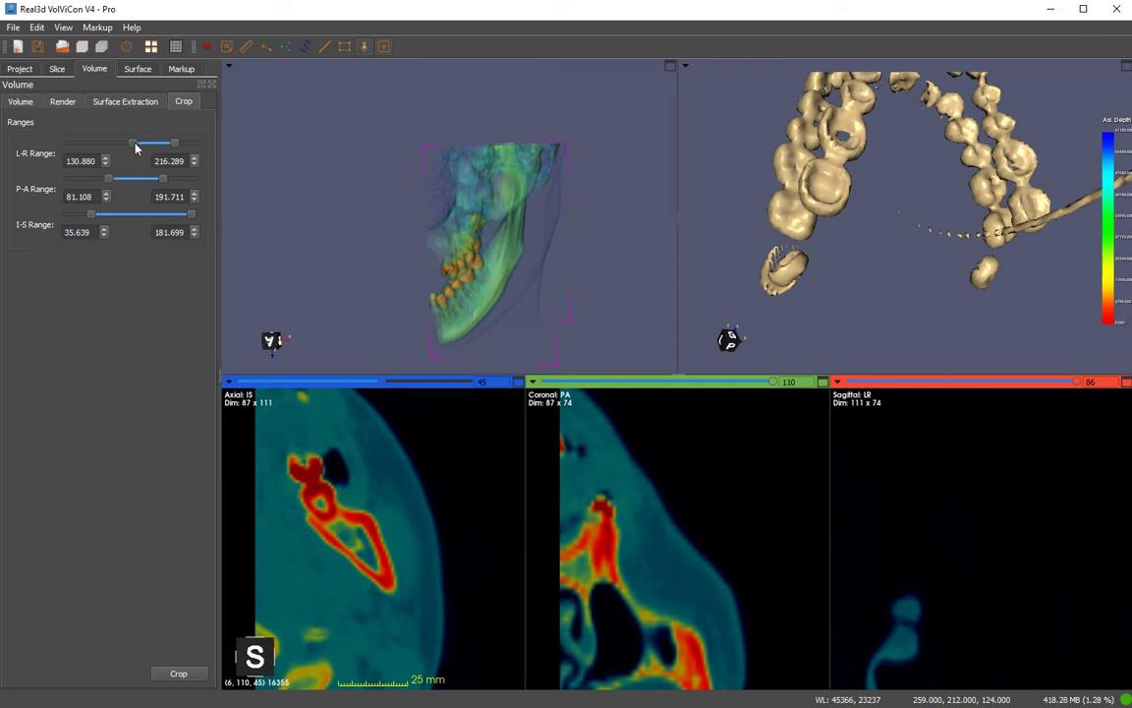
Review the 3D view's options for depth peeling, FPS display, scene overlays and background
mouse_move(233, 70)
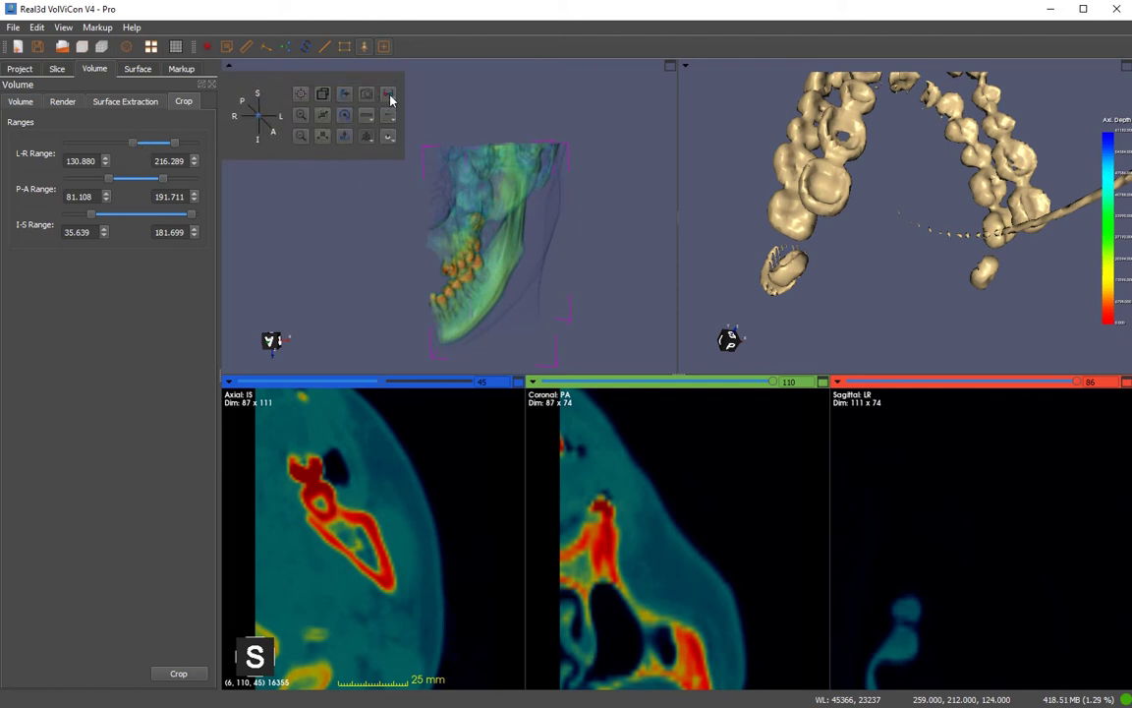
left_click(389, 96)
left_click(387, 87)
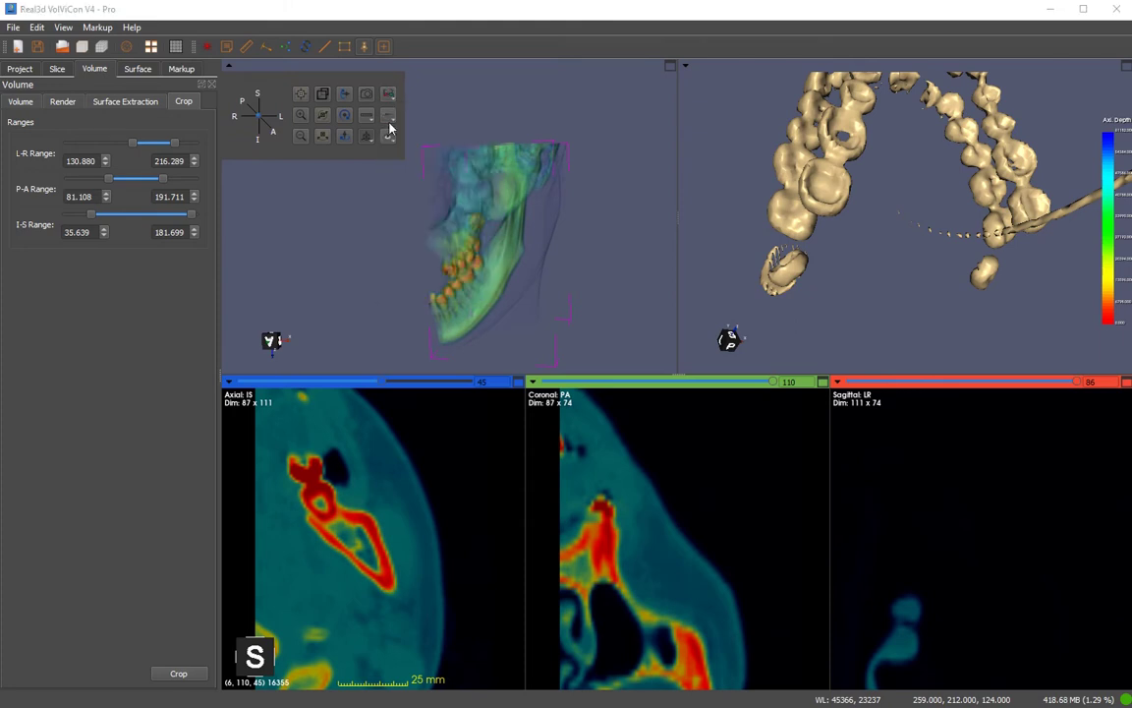
left_click(391, 118)
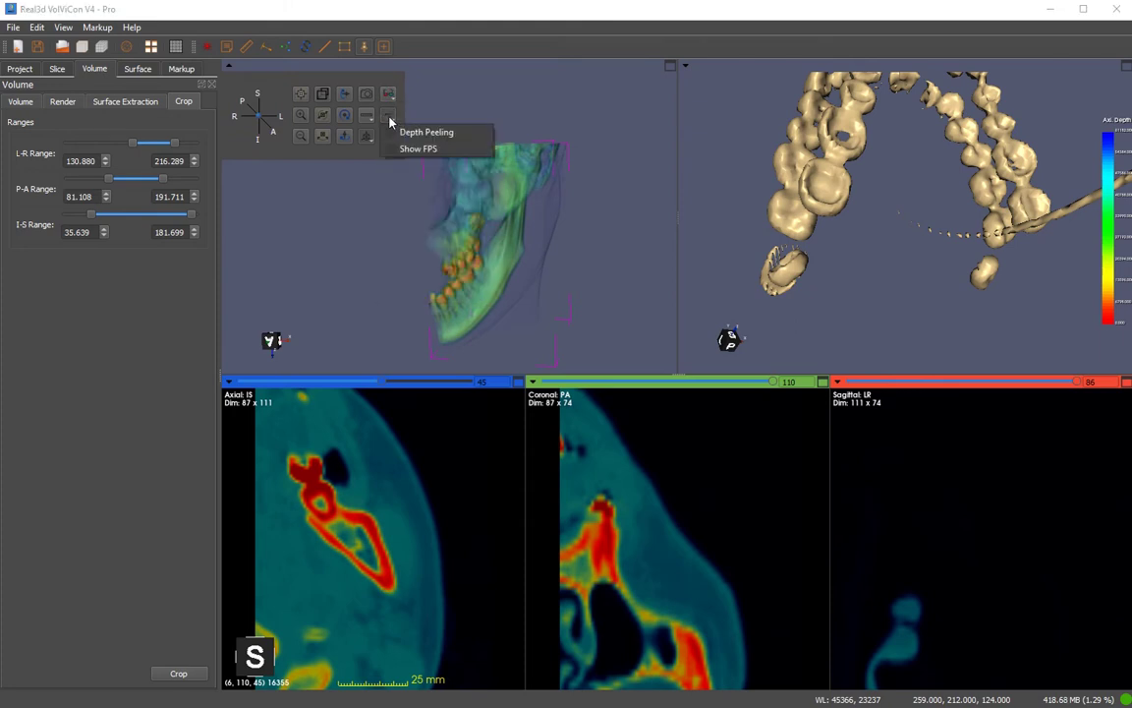
left_click(391, 118)
left_click(391, 118)
left_click(390, 118)
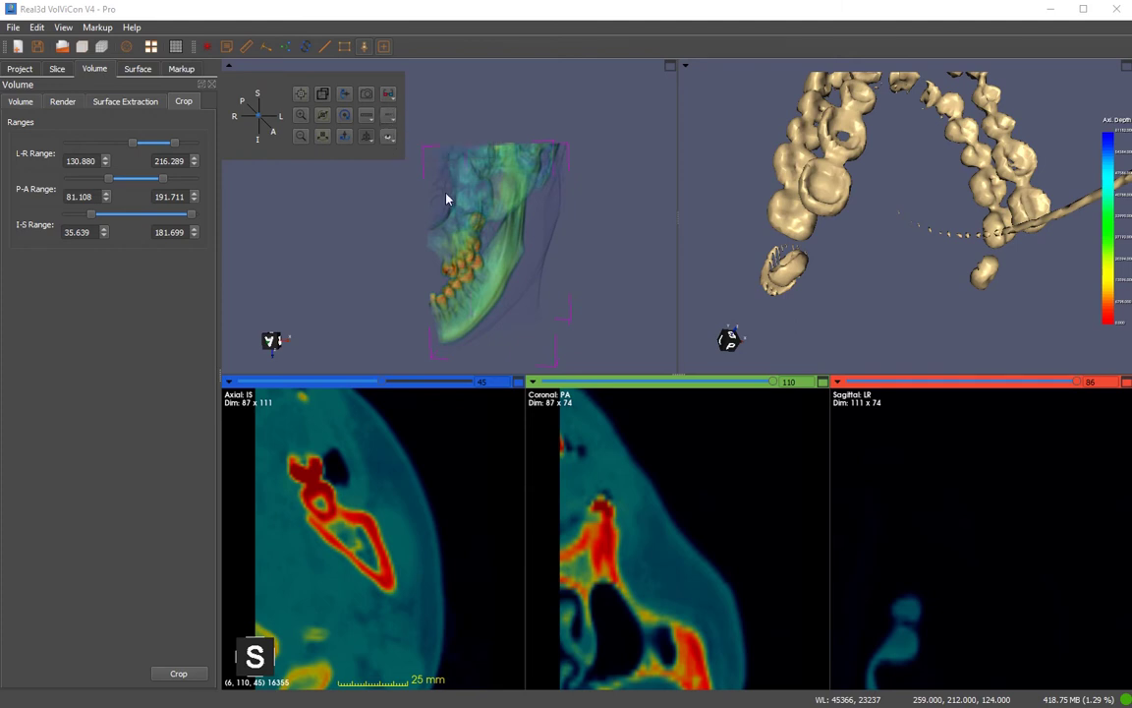
left_click(390, 141)
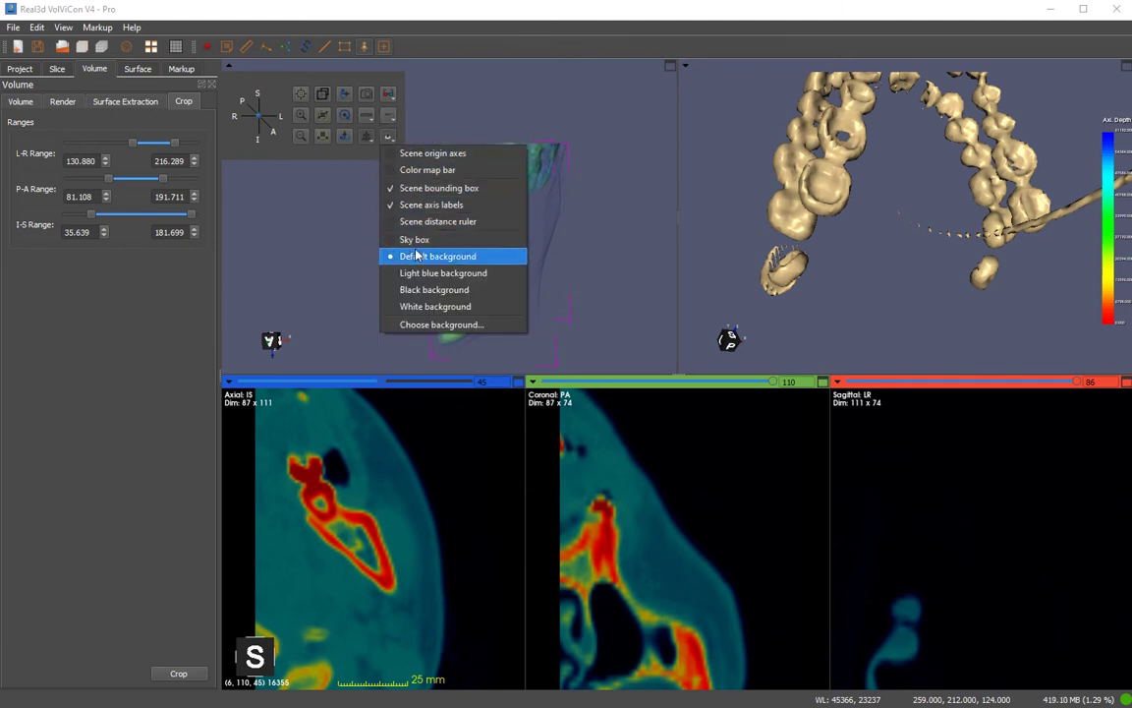
left_click(369, 156)
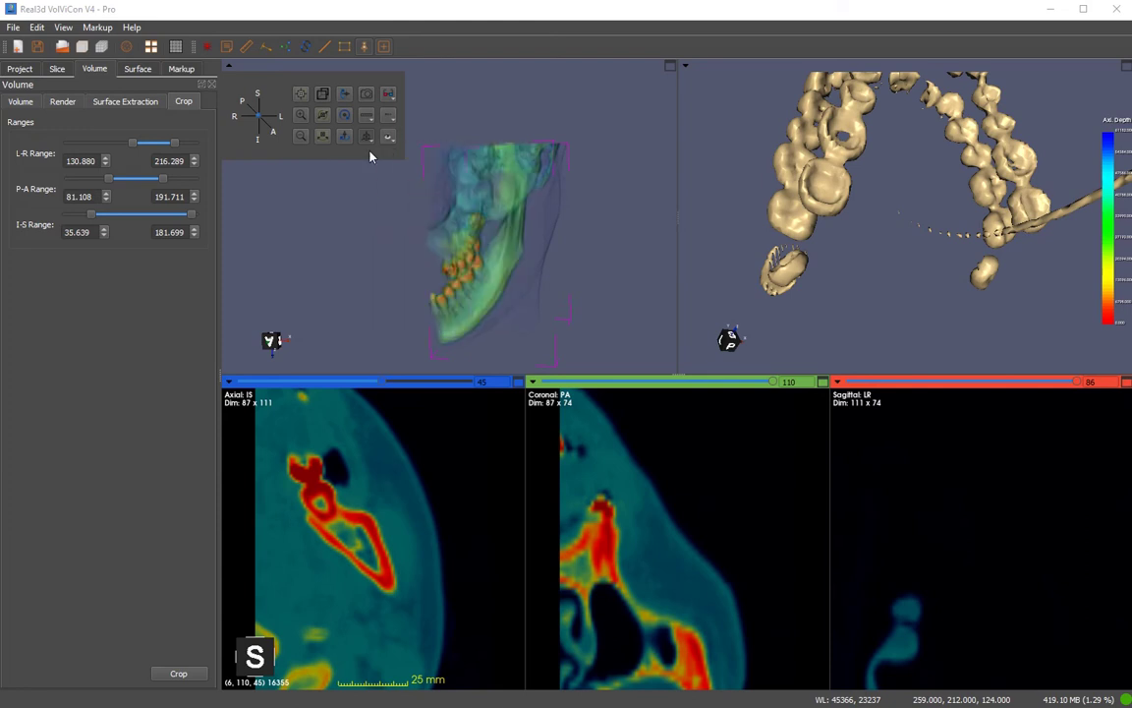
Set the volume view's orientation marker to Human and its distance ruler to Thin
left_click(390, 140)
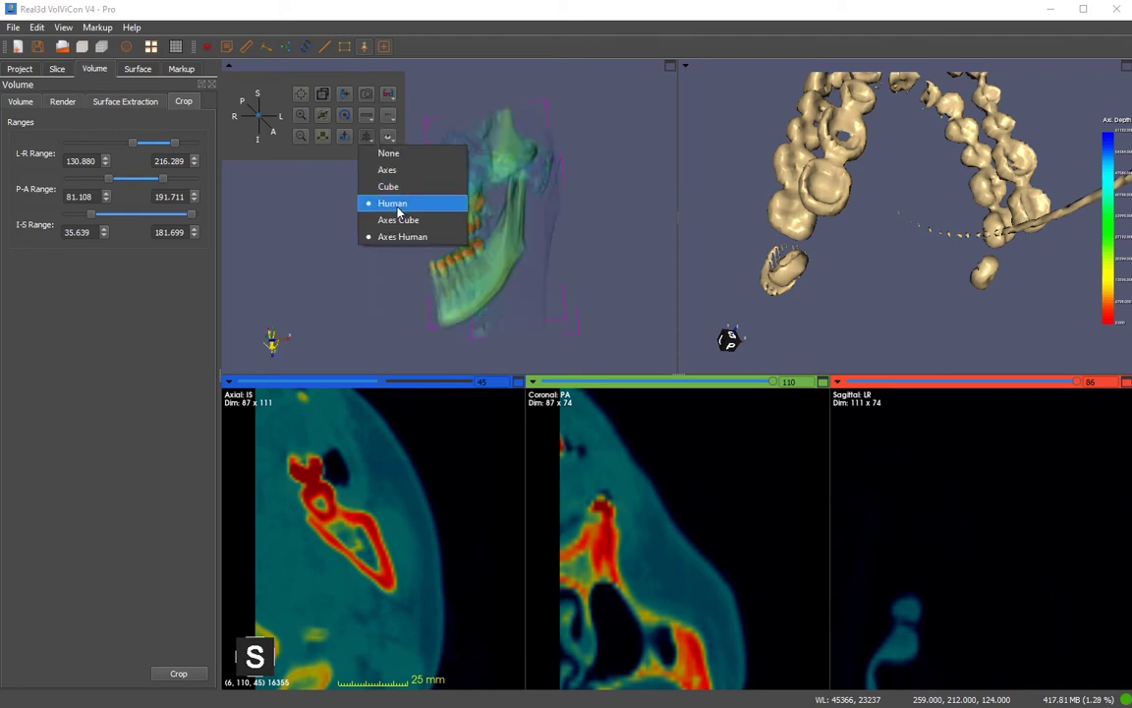
left_click(364, 202)
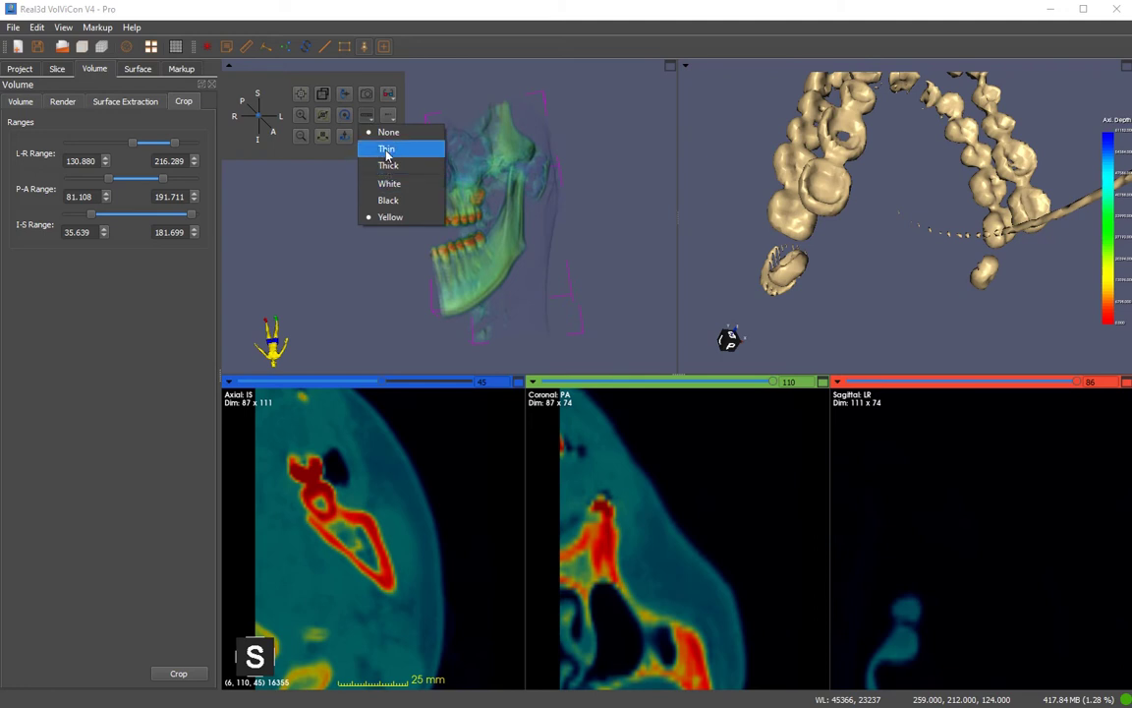
left_click(386, 149)
left_click_drag(442, 196, 469, 317)
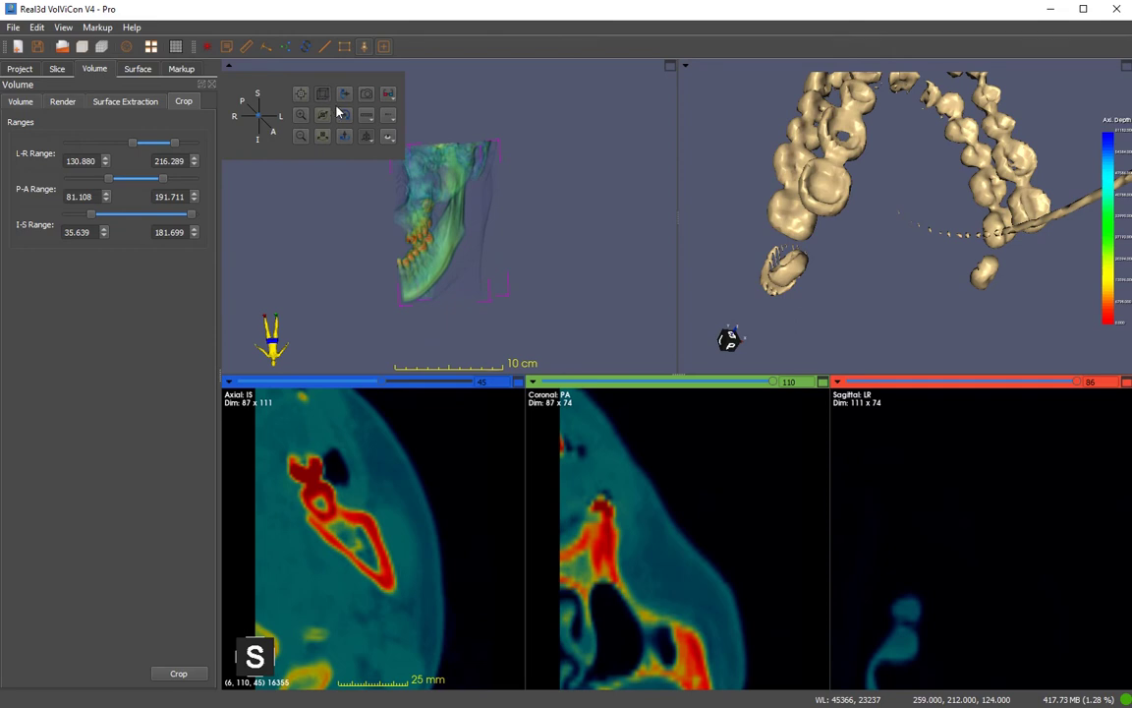
left_click(366, 116)
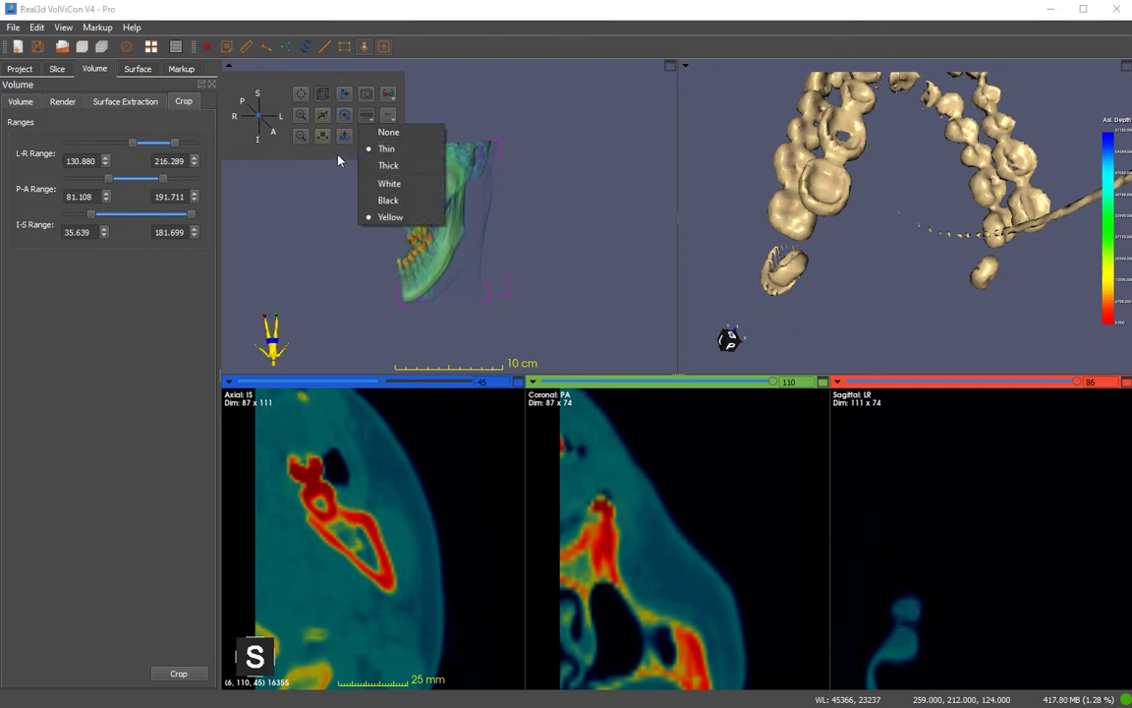
left_click(323, 116)
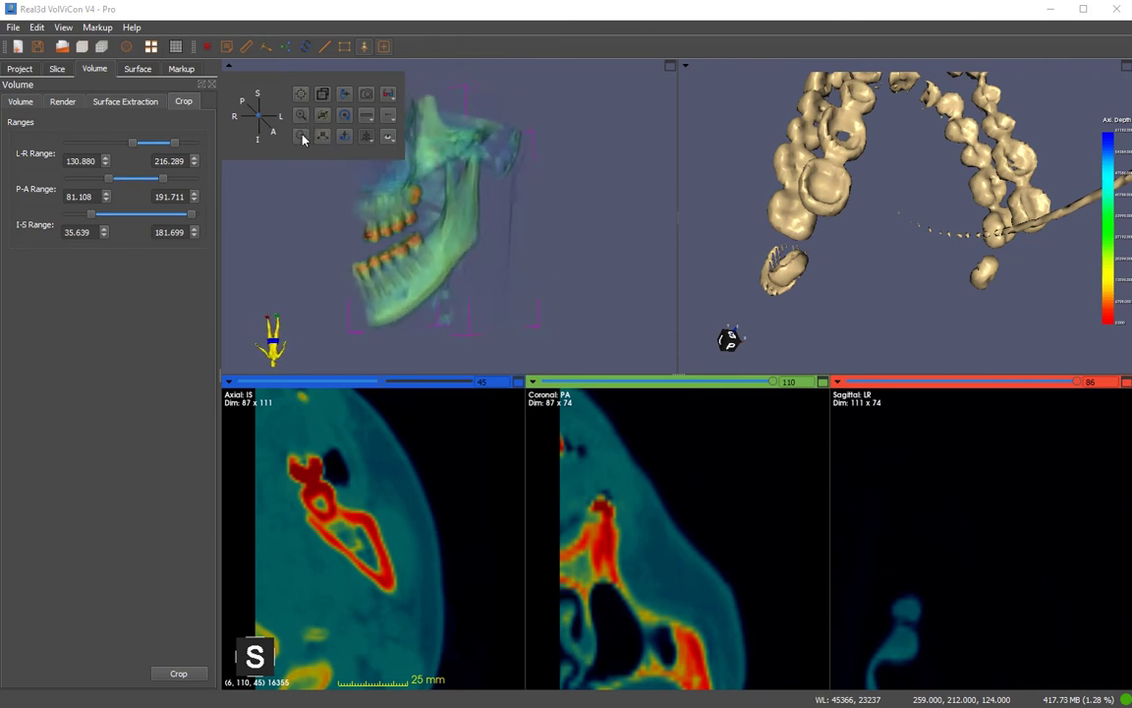
Activate the original head volume and delete the cropped copy from the project
left_click(19, 69)
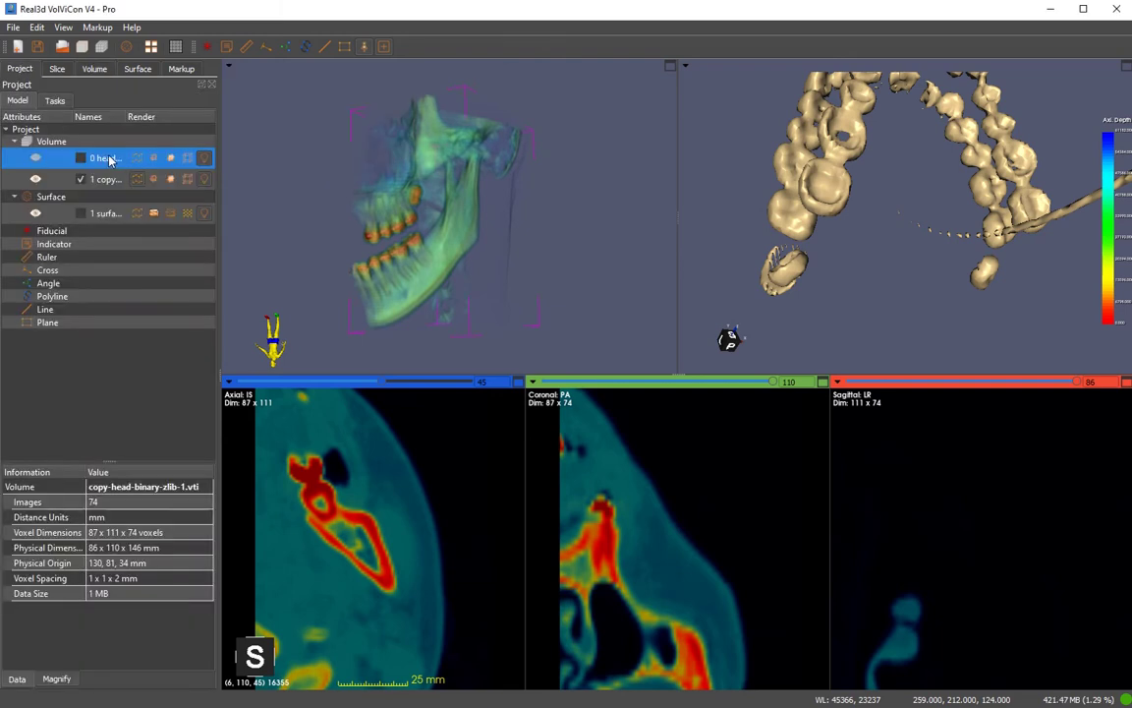
right_click(106, 150)
left_click(173, 355)
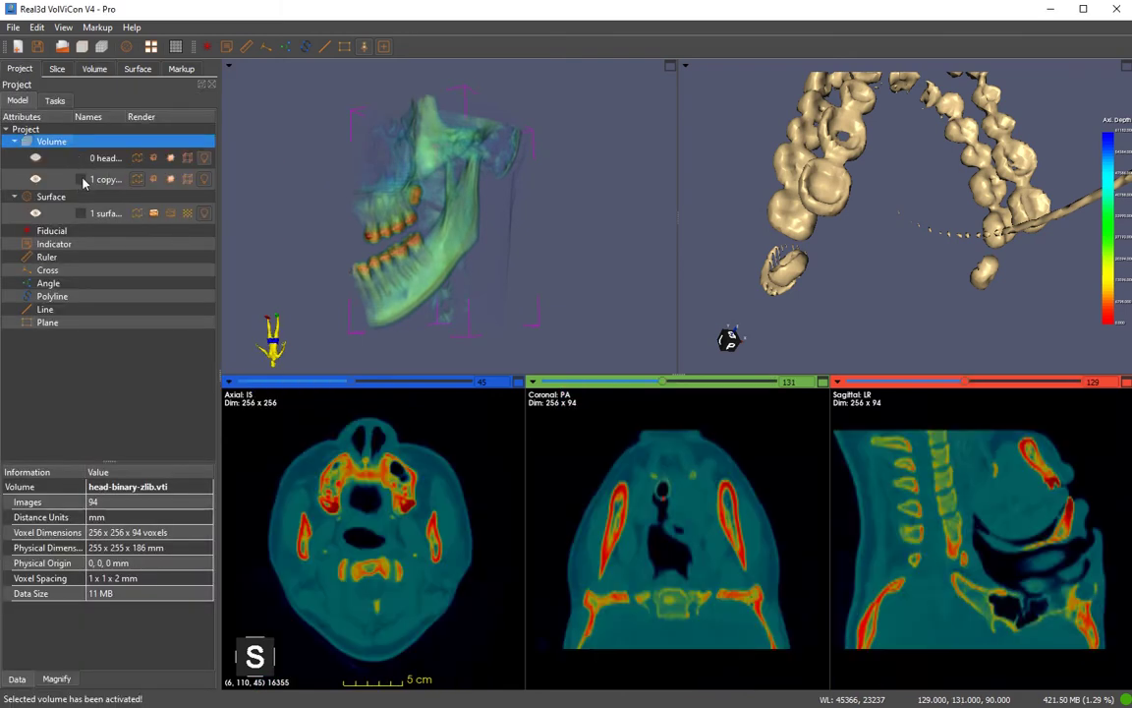
right_click(104, 172)
left_click(170, 396)
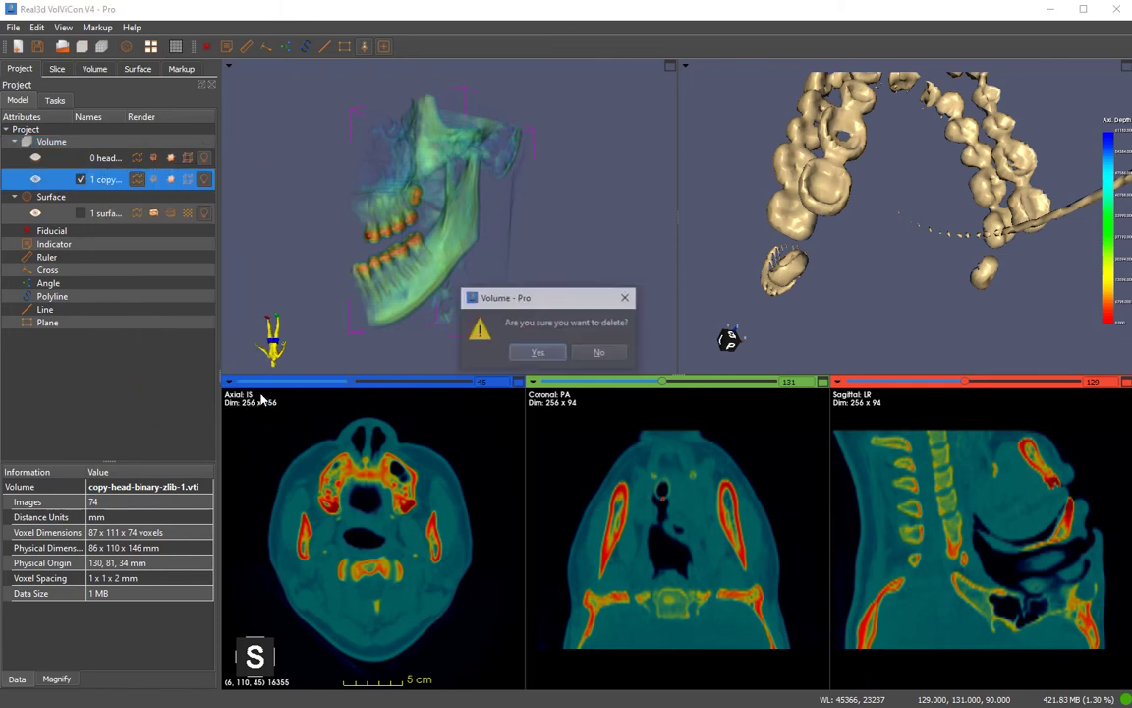
key("Return")
Show the original head volume again in its 3D view
left_click(108, 193)
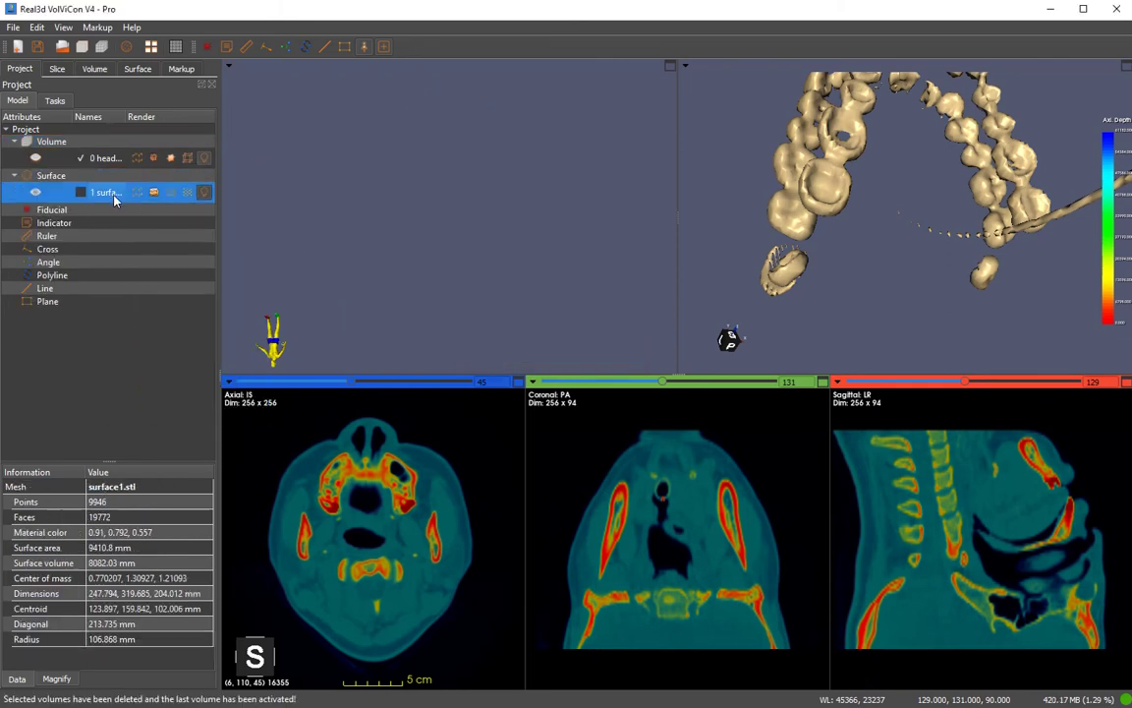
left_click_drag(782, 244, 498, 243)
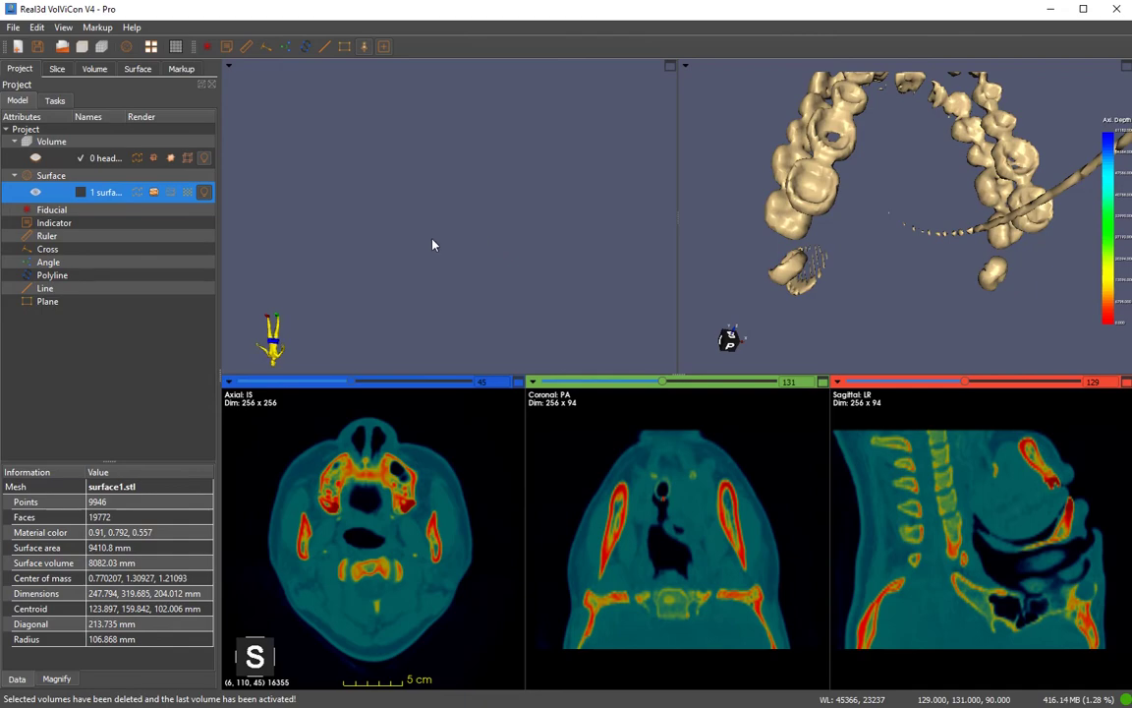
left_click(103, 157)
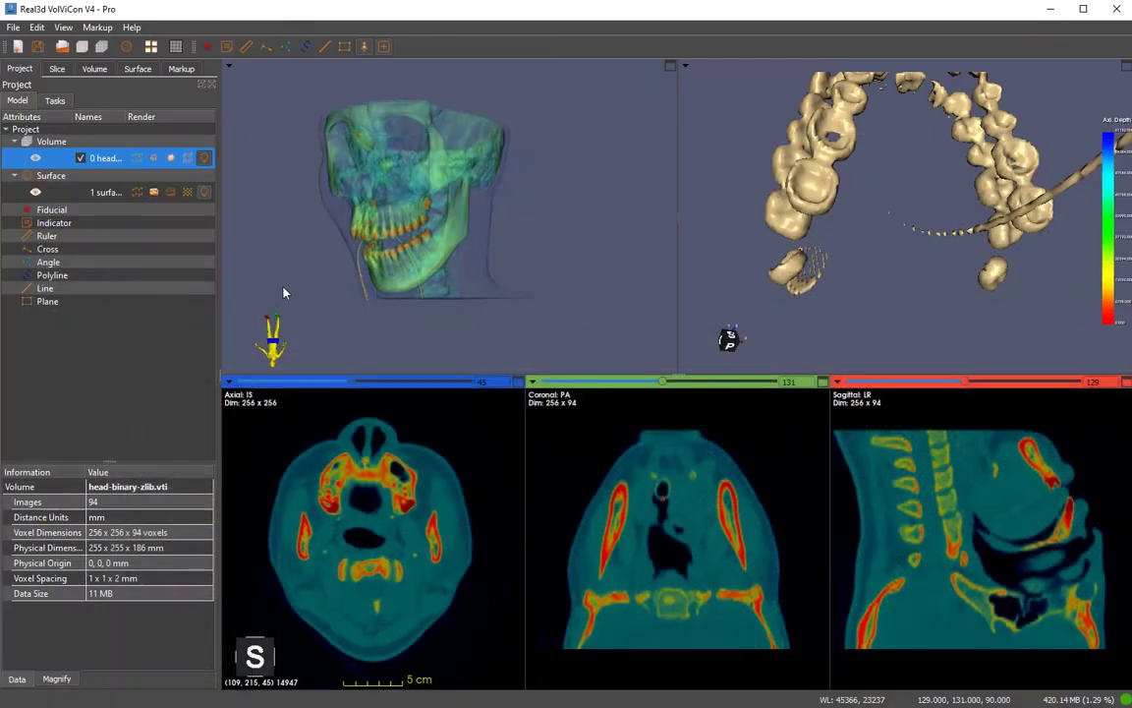
Try to switch the extracted teeth surface to Wireframe drawing while only the head volume is selected
left_click(137, 69)
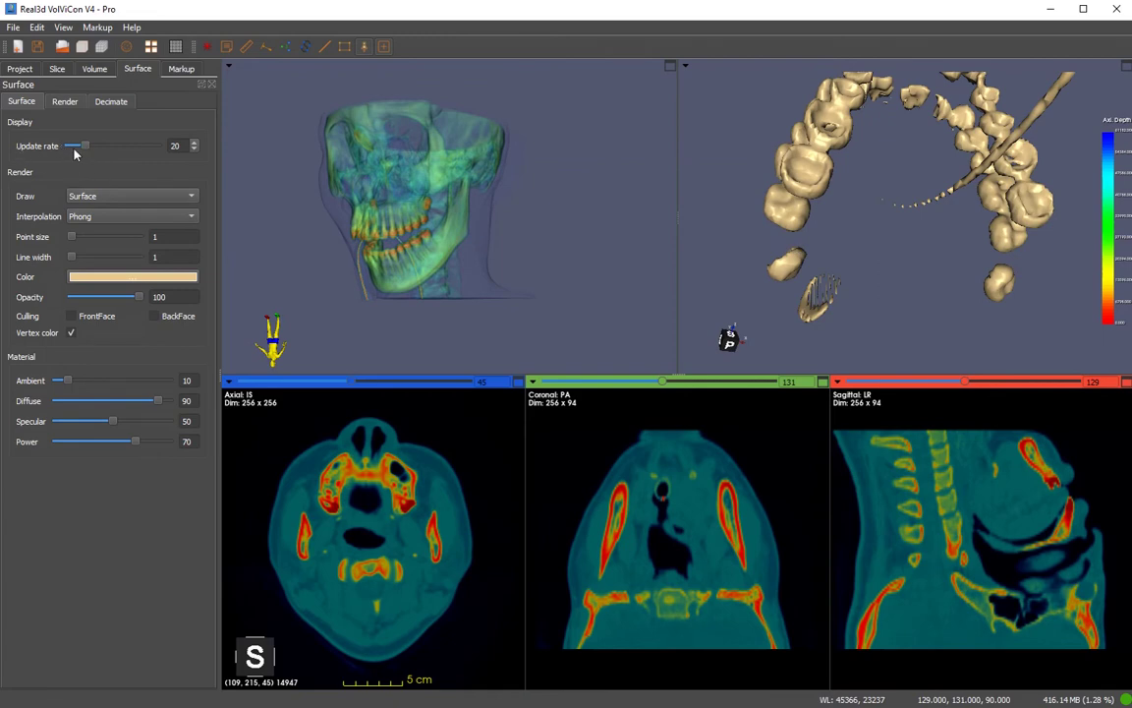
left_click_drag(819, 254, 891, 277)
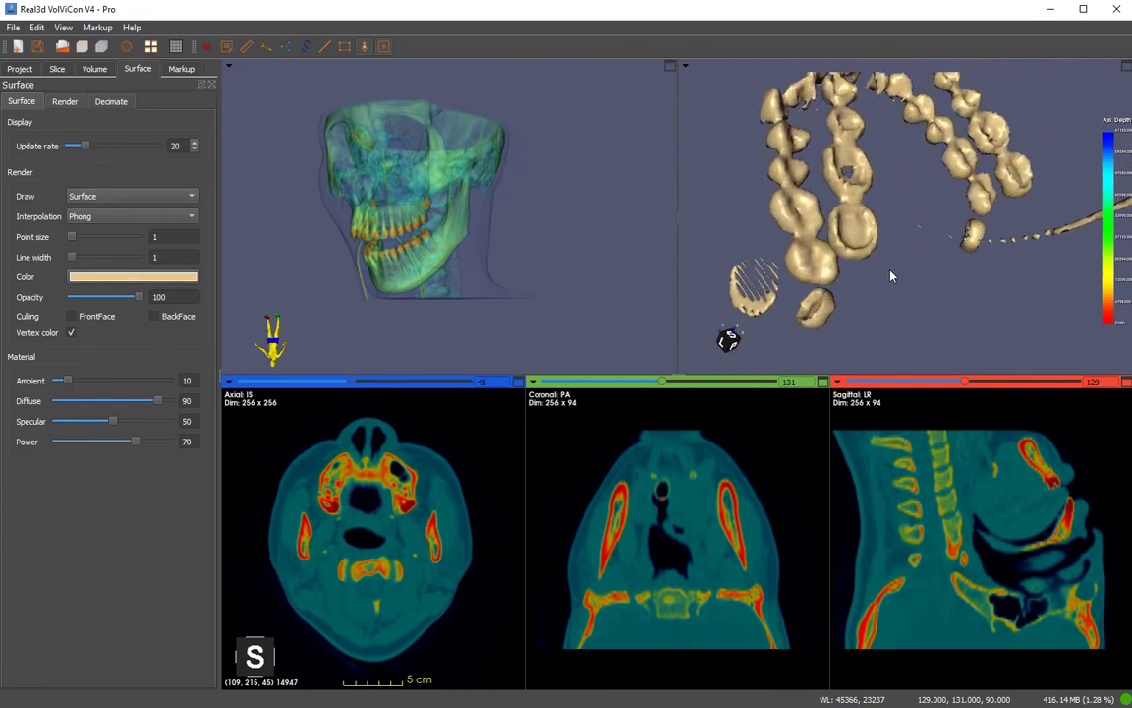
scroll(857, 254, "up", 5)
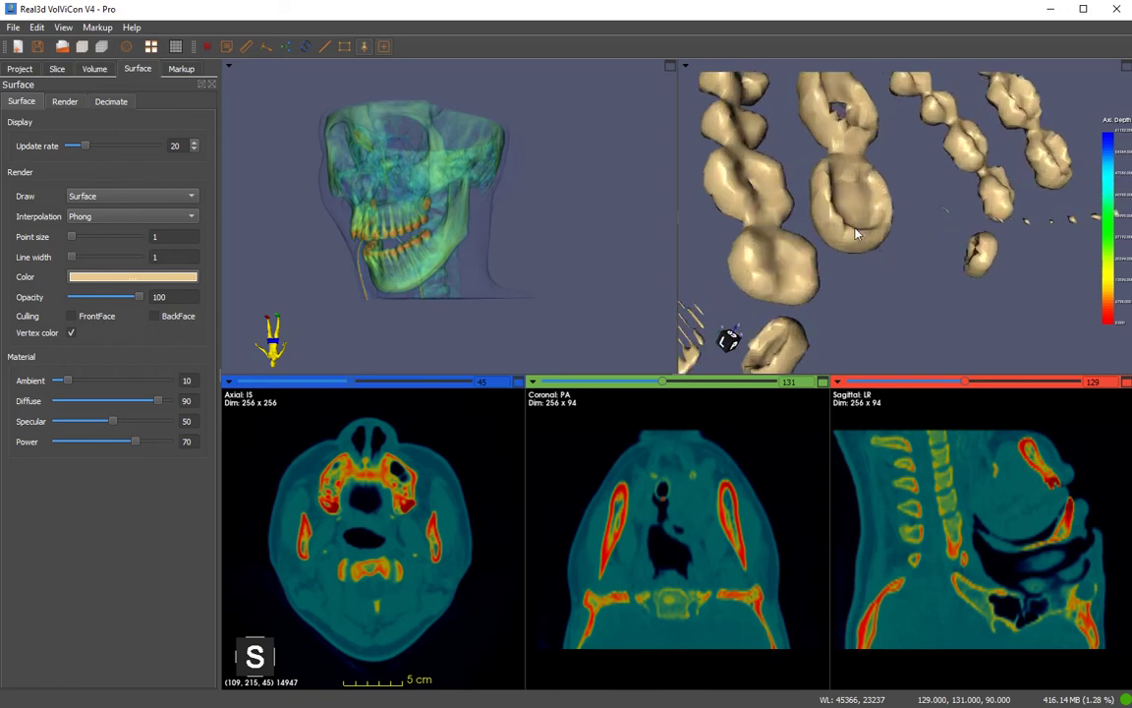
left_click(124, 195)
Select the teeth surface, preview it in Wireframe, return it to Surface drawing, and toggle back-face culling on and off
left_click(15, 70)
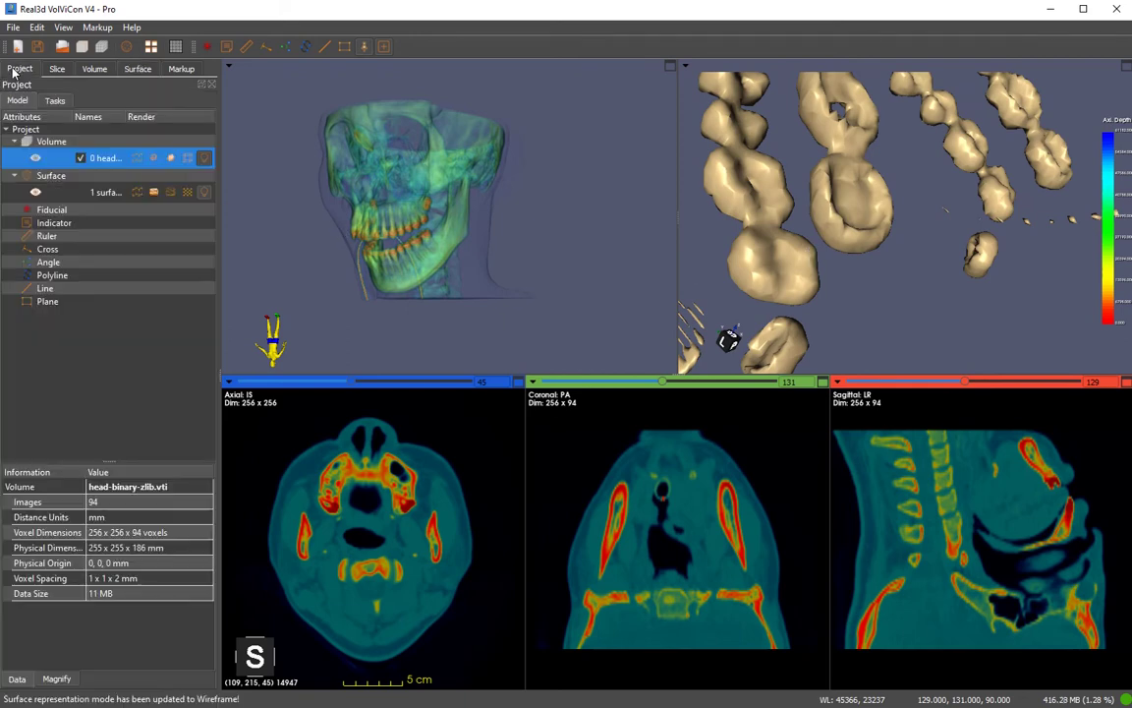
left_click(76, 174)
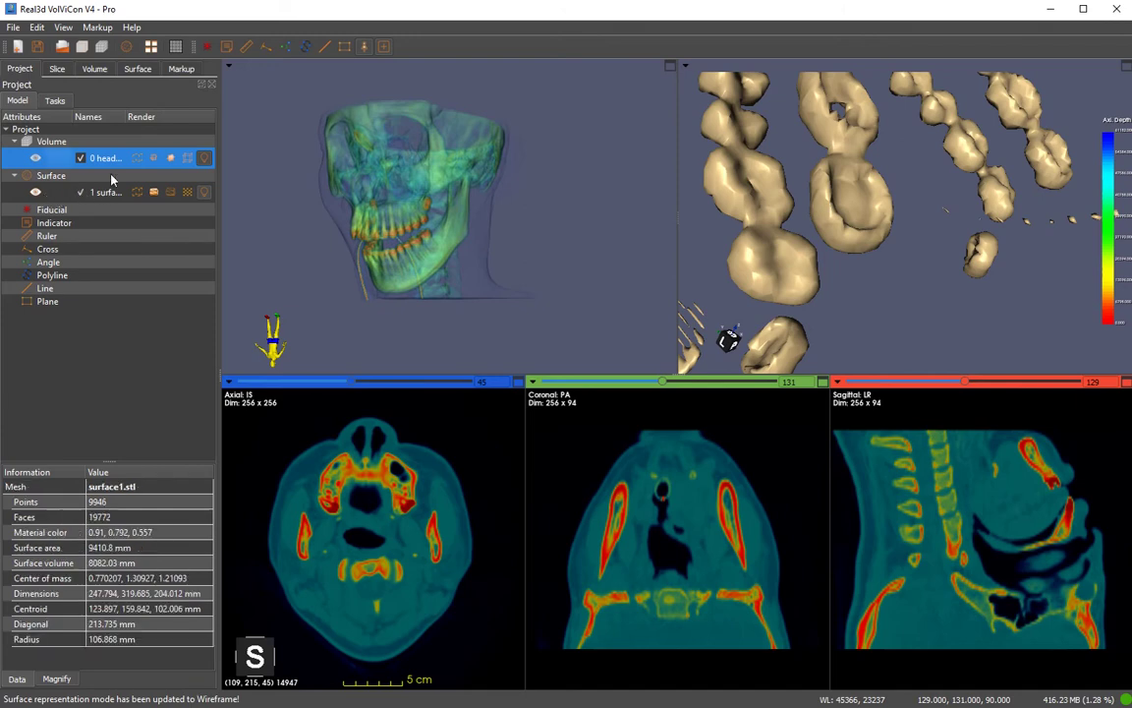
left_click(136, 71)
left_click(121, 208)
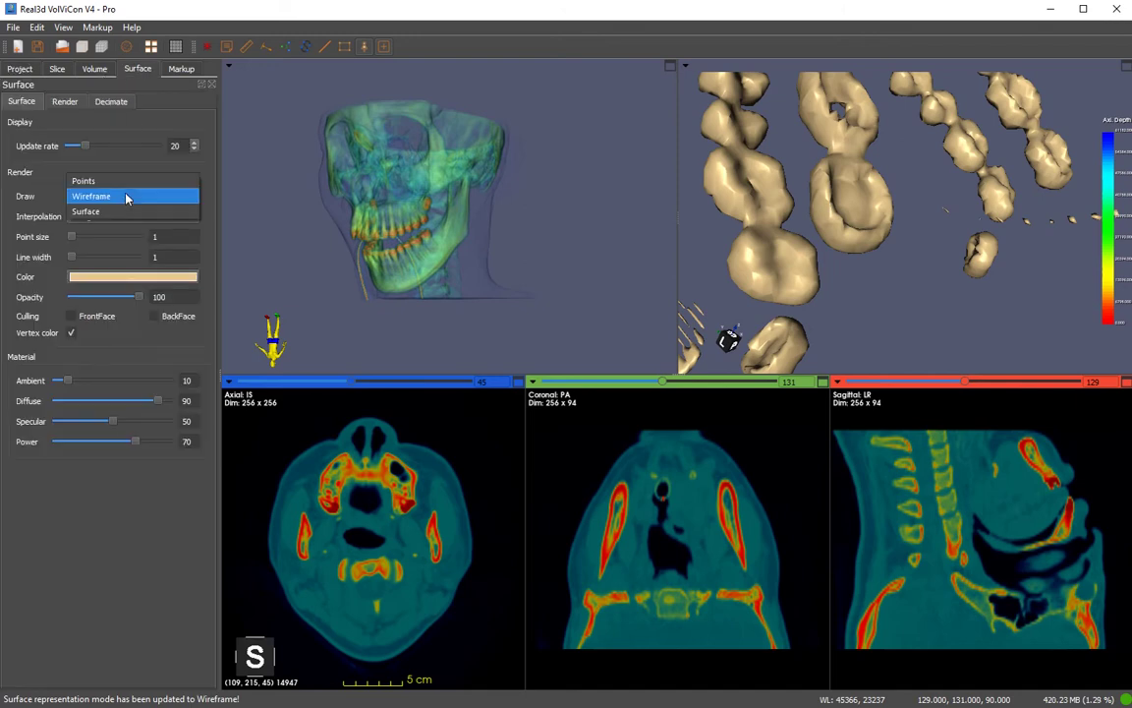
left_click(110, 208)
left_click(110, 191)
left_click(125, 182)
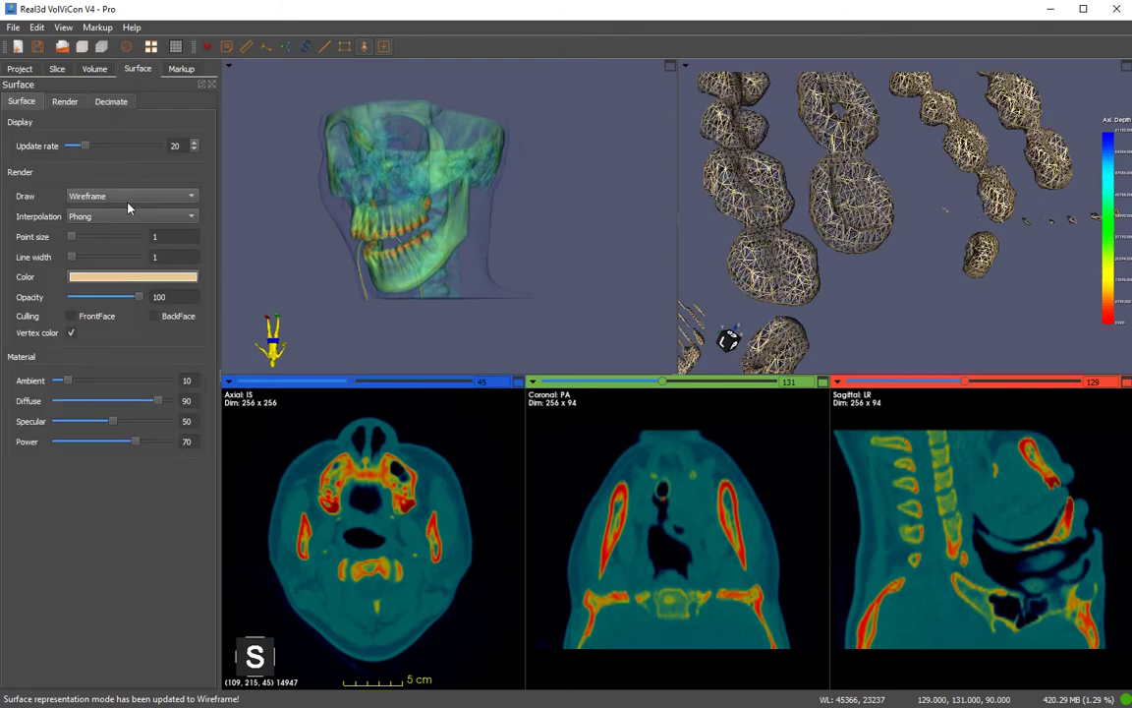
left_click(114, 196)
left_click(110, 212)
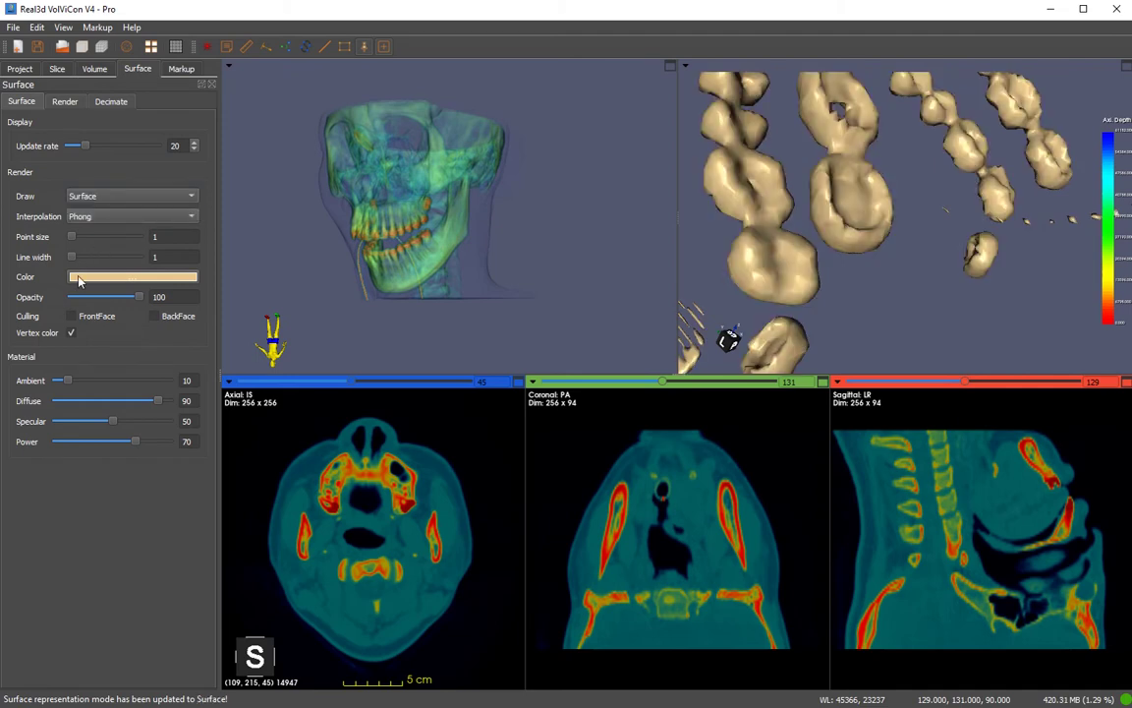
left_click(153, 315)
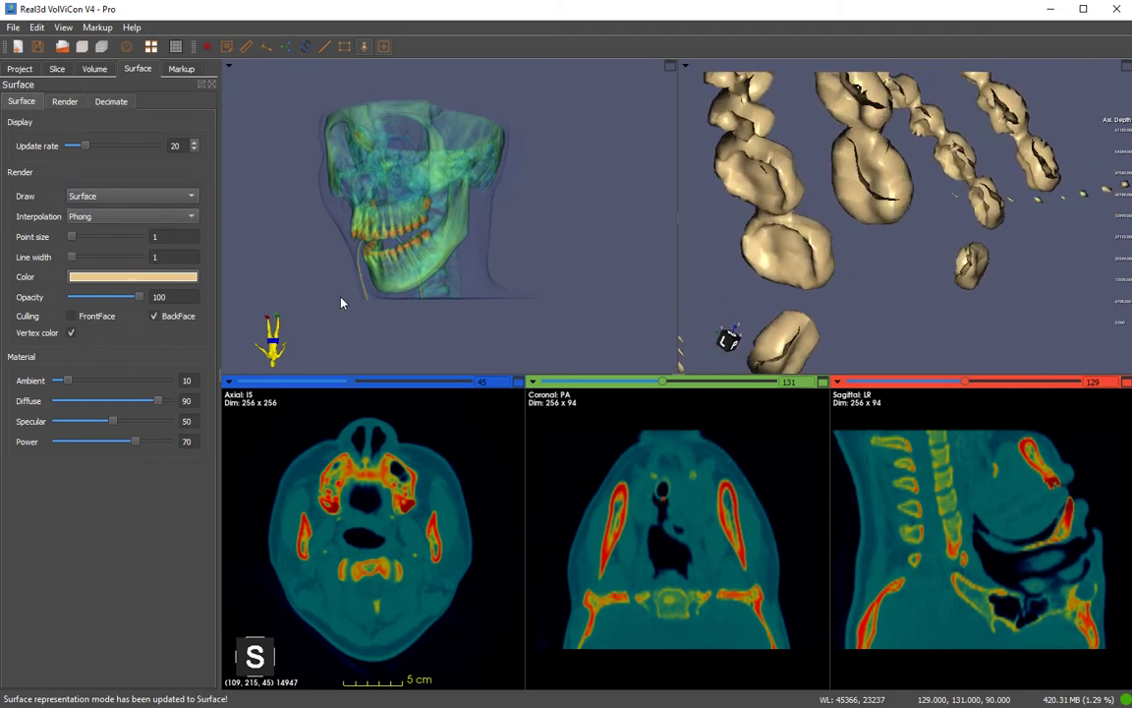
left_click(153, 316)
Decimate the teeth surface with a feature angle of 0.30 and 95% removal
left_click(108, 101)
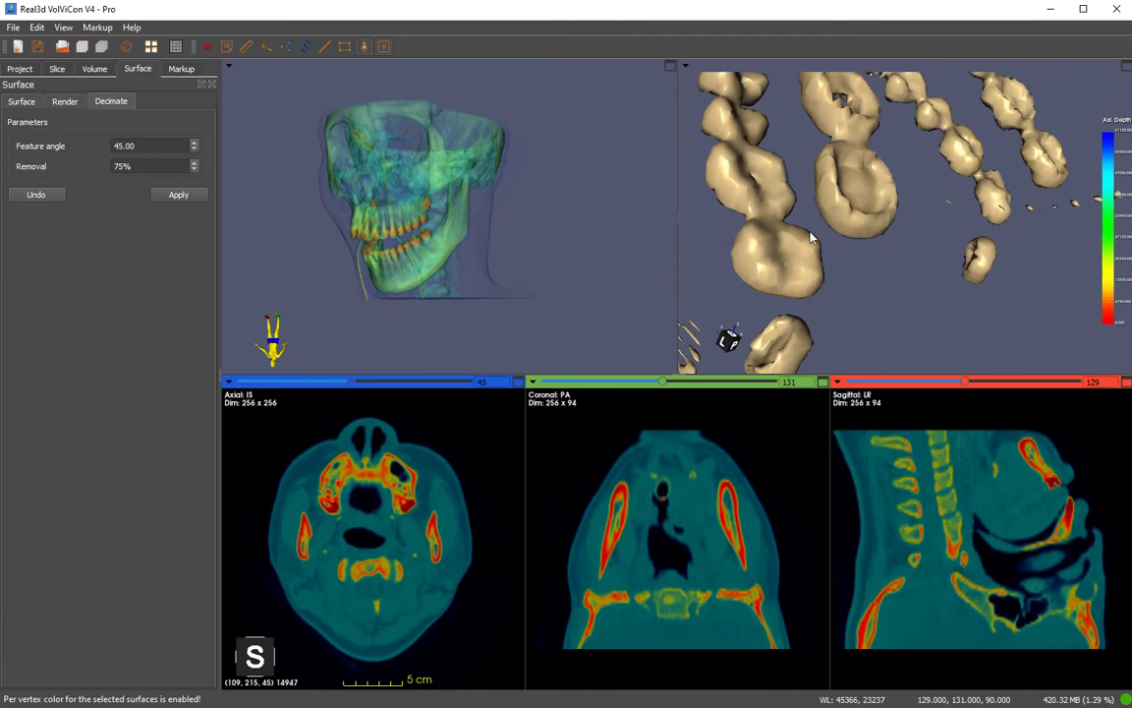
left_click_drag(812, 237, 849, 245)
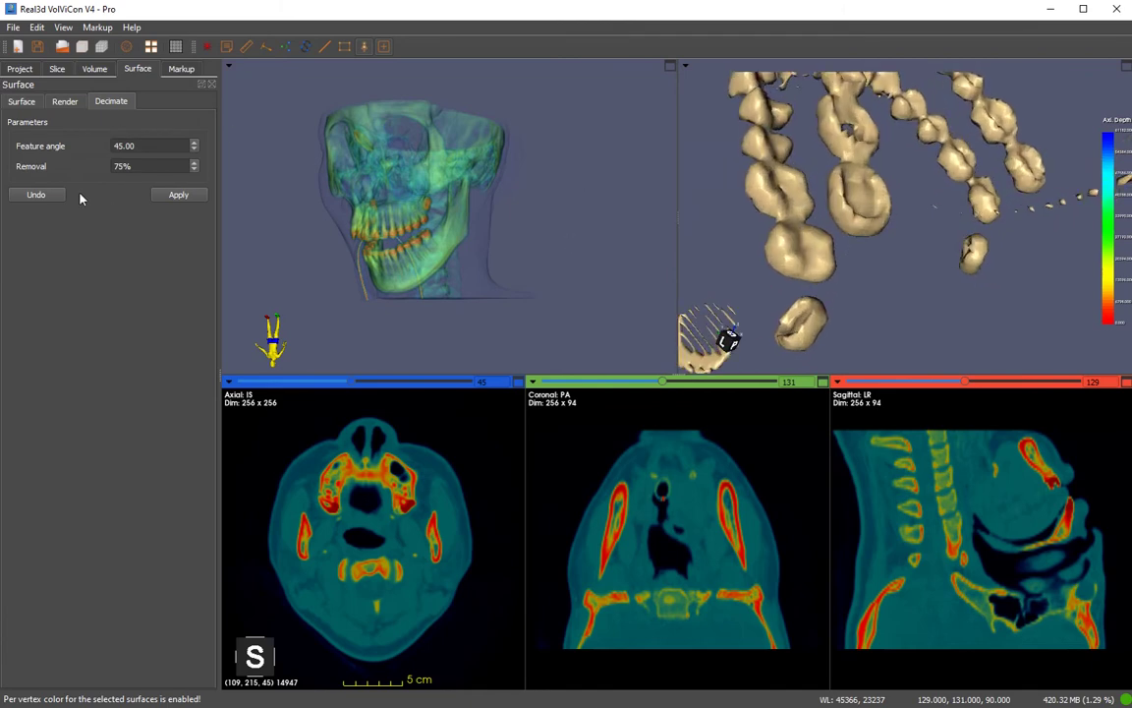
left_click_drag(148, 145, 96, 153)
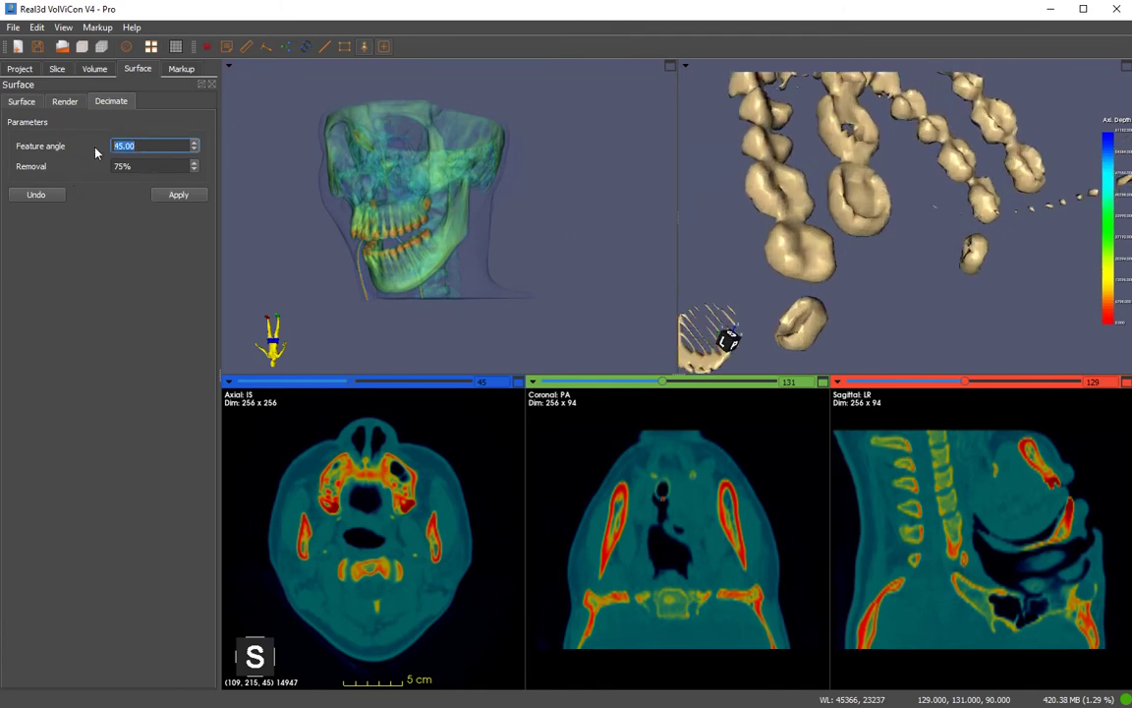
type("0.3")
left_click_drag(151, 165, 74, 170)
type("95")
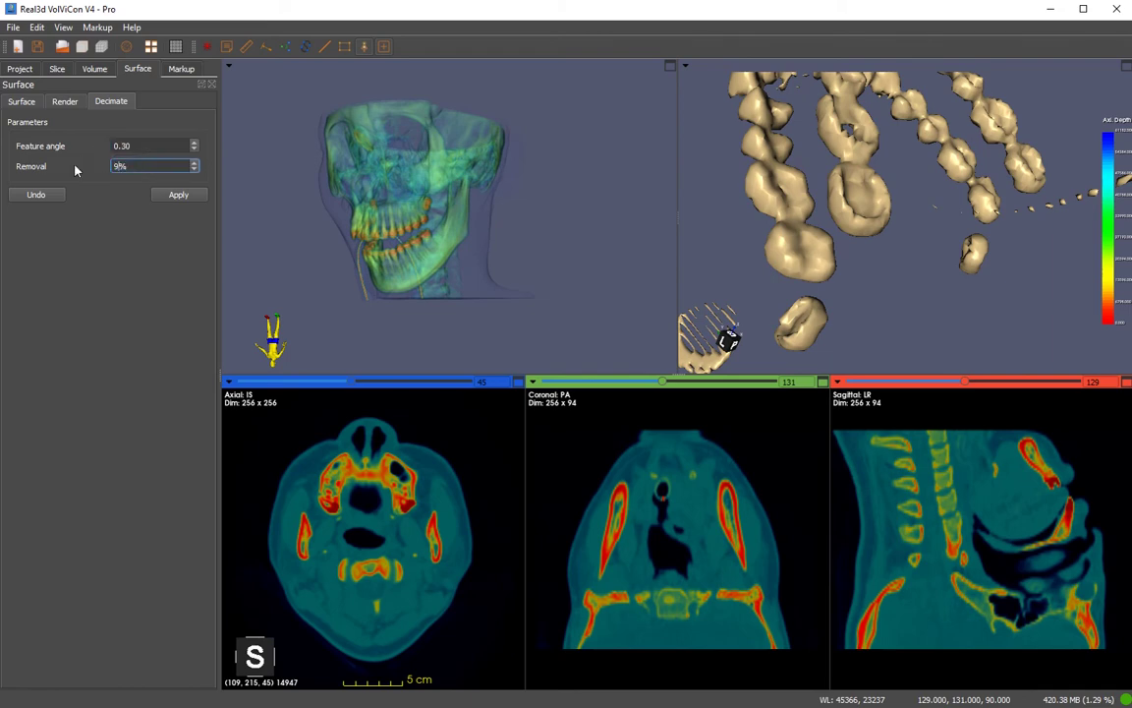
left_click(177, 194)
Inspect the decimated teeth surface at close range and undo the decimation
scroll(896, 267, "up", 5)
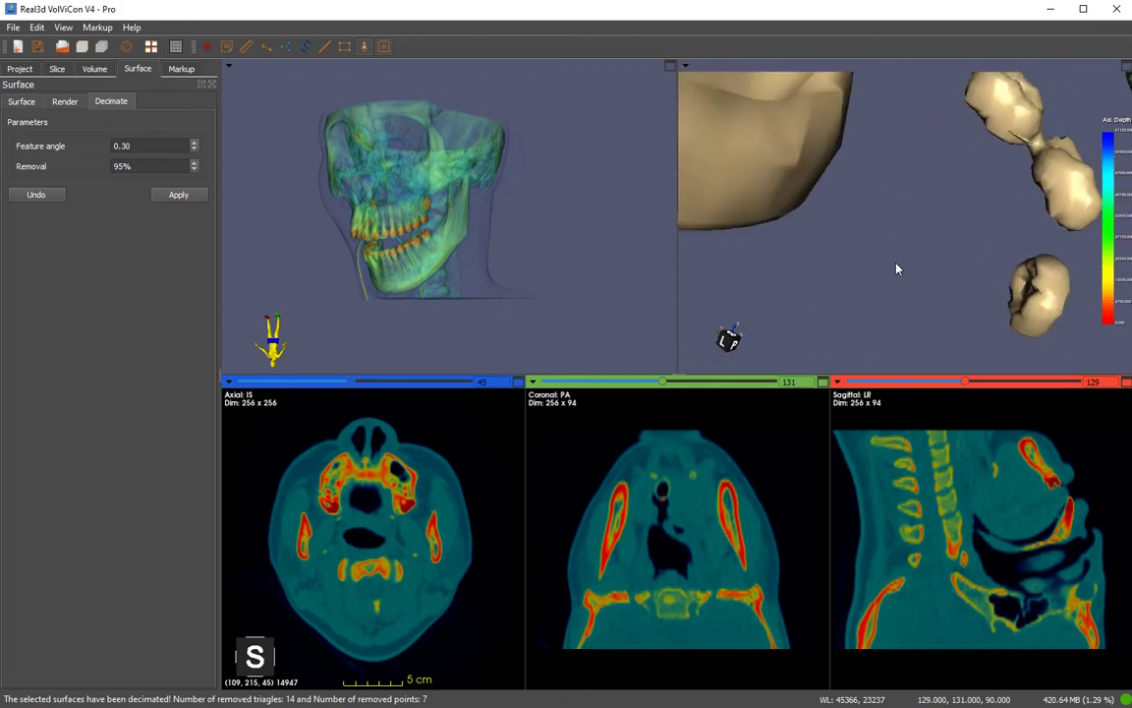
scroll(897, 267, "down", 4)
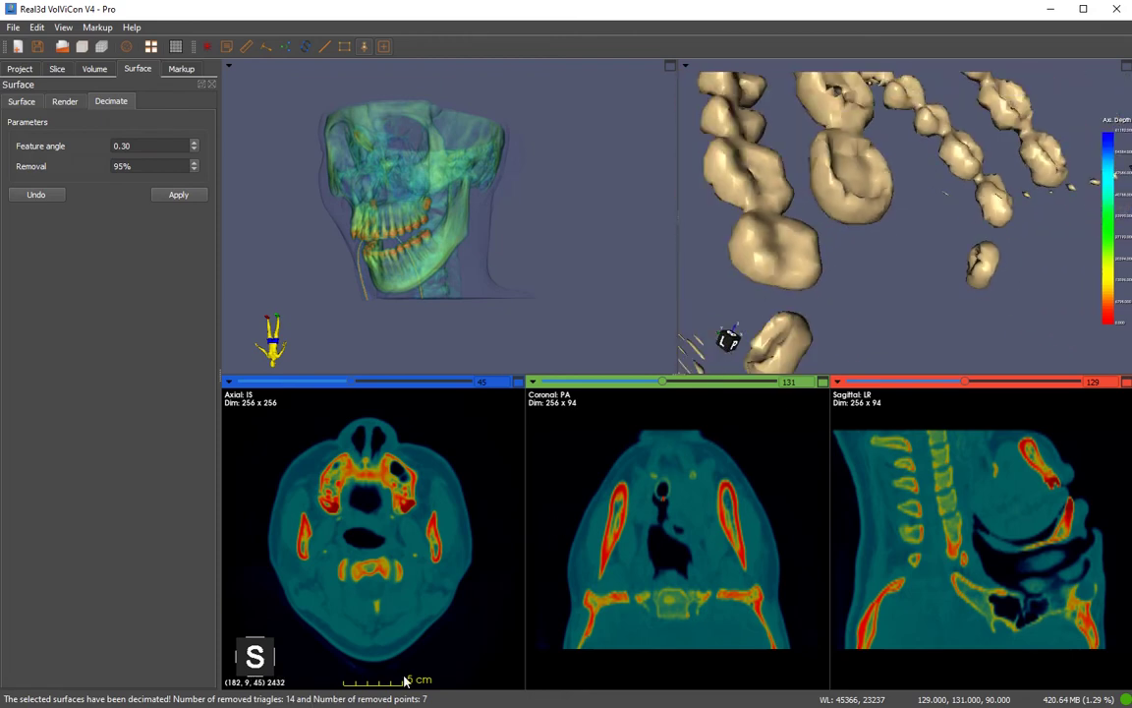
scroll(857, 246, "down", 3)
scroll(766, 253, "up", 3)
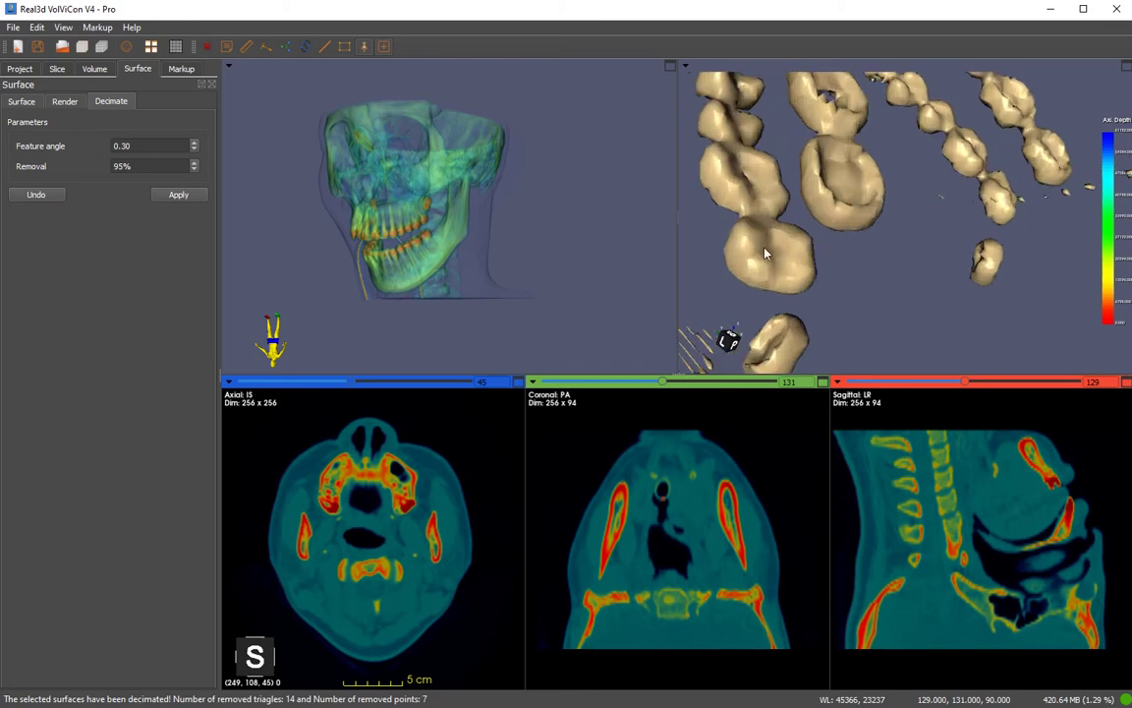
left_click(35, 195)
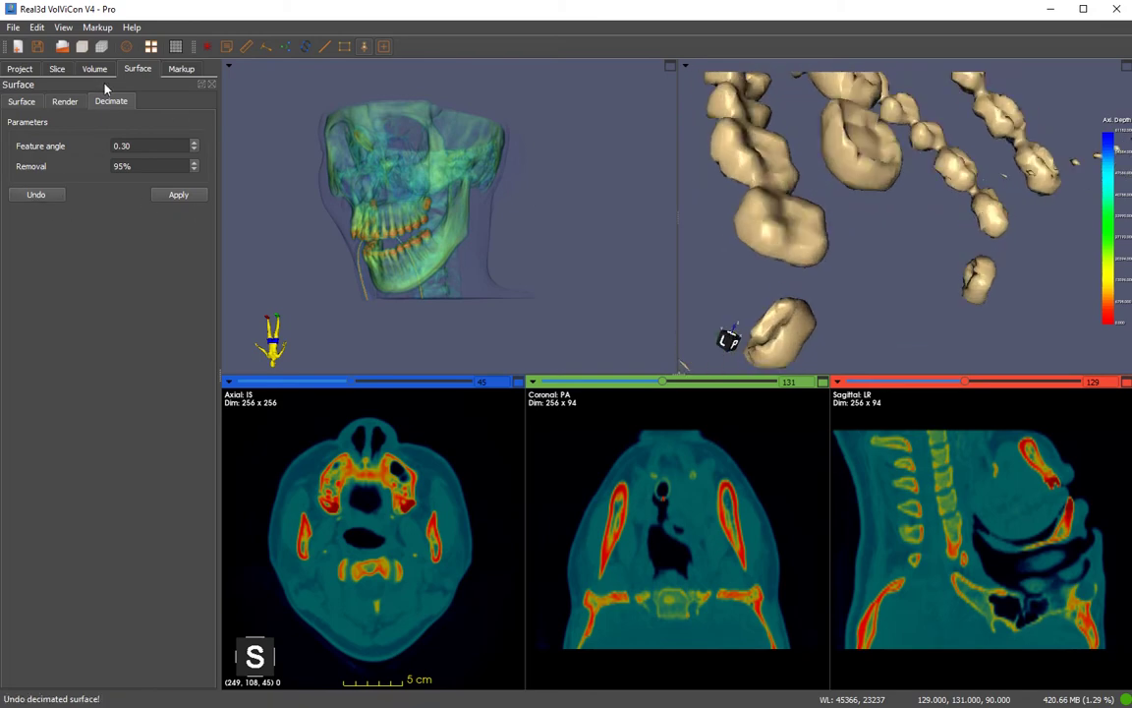
Review the rotate, translate and tool operations available for the teeth surface in the project model
left_click(20, 69)
right_click(111, 191)
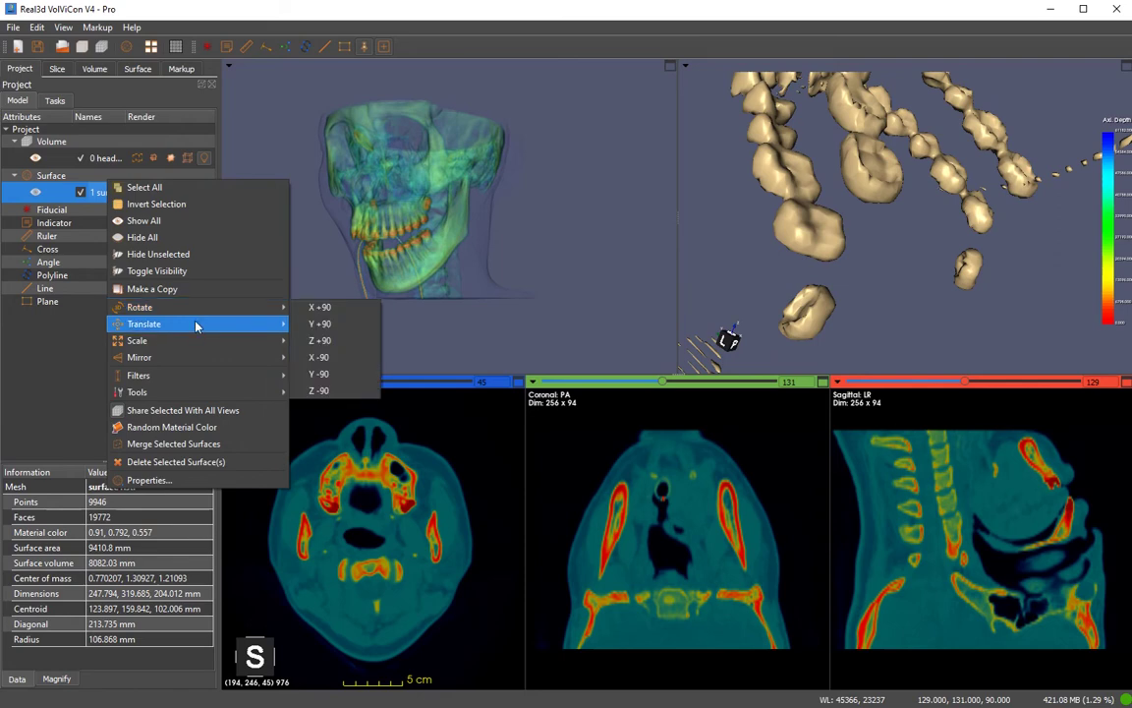
mouse_move(198, 334)
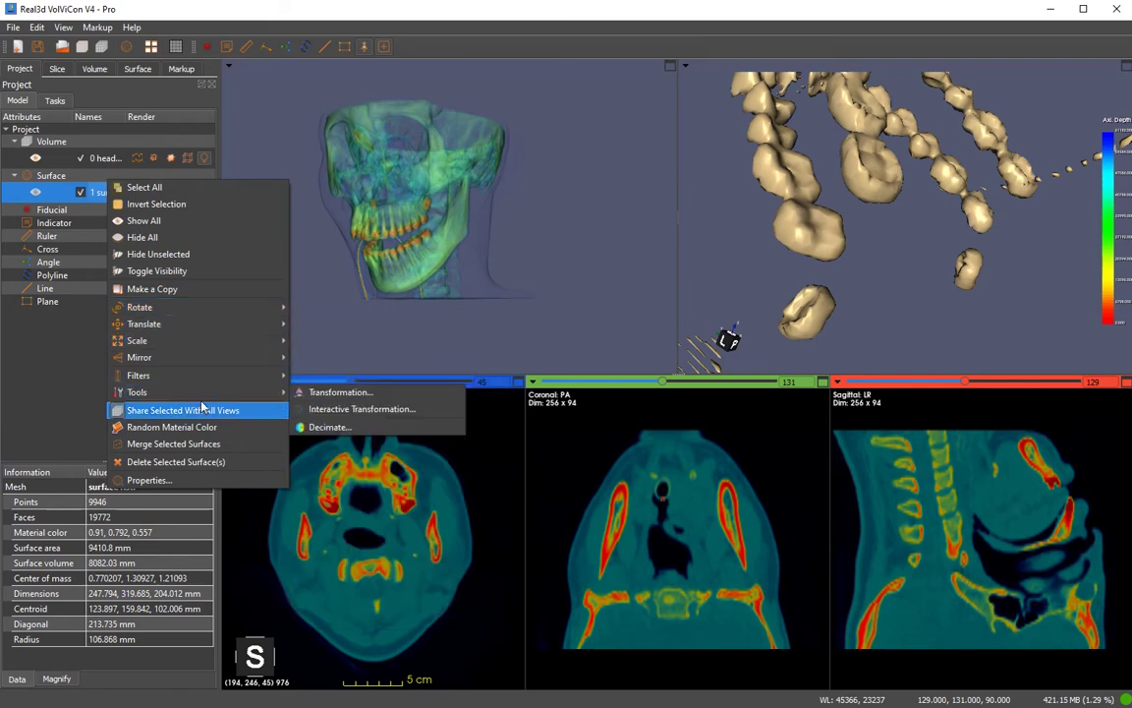
left_click(255, 125)
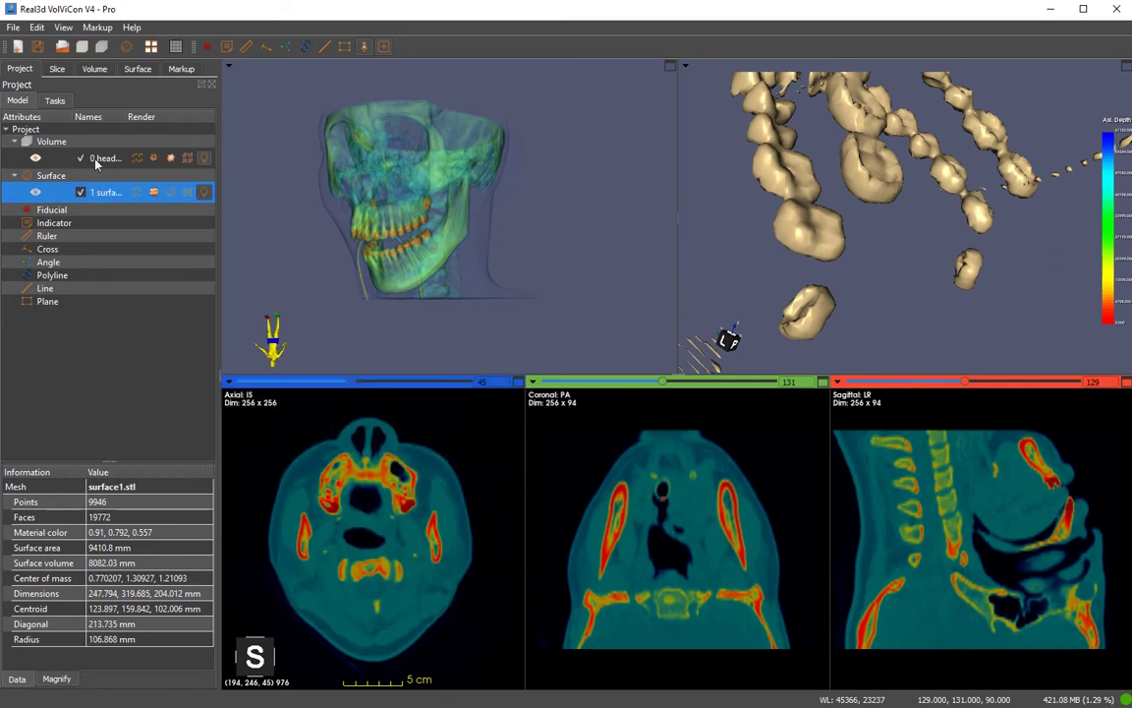
Review the filter, tool and resampling operations available for the head volume
right_click(98, 156)
mouse_move(197, 303)
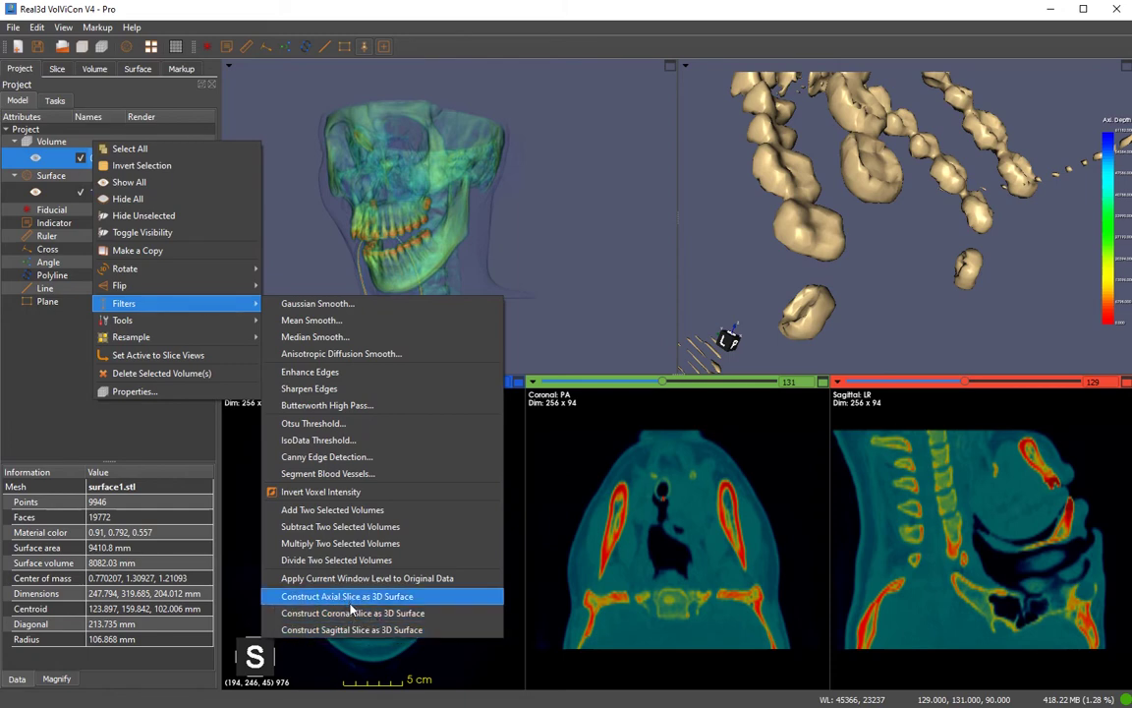
left_click(458, 580)
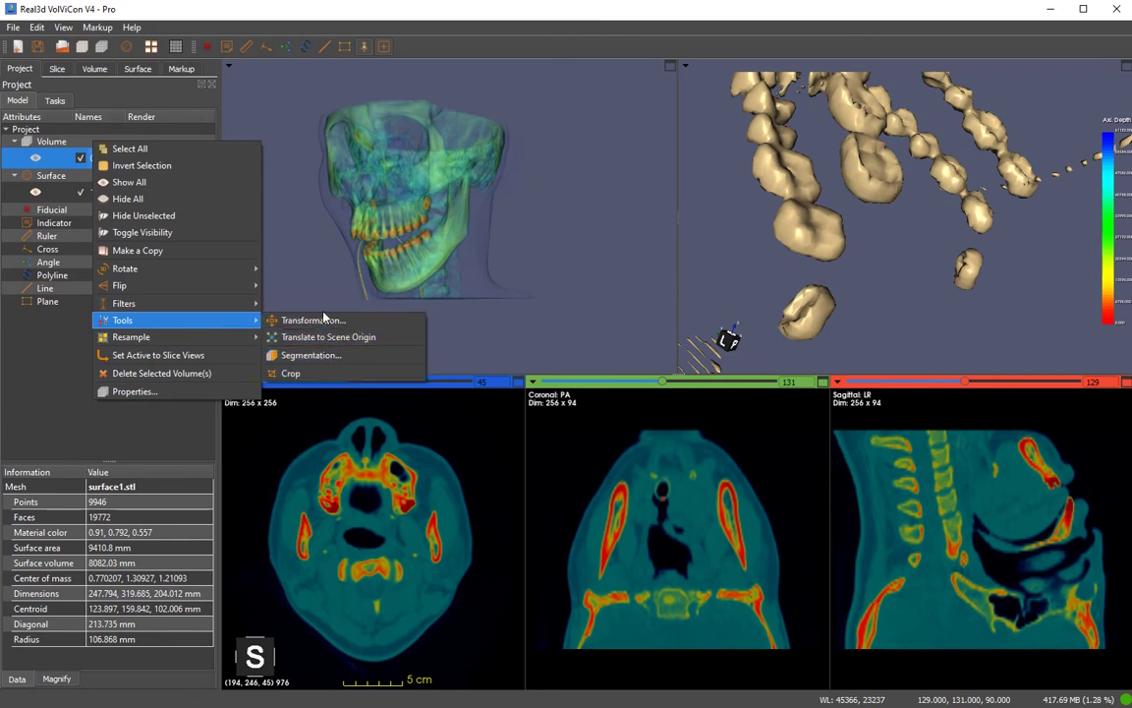
mouse_move(232, 341)
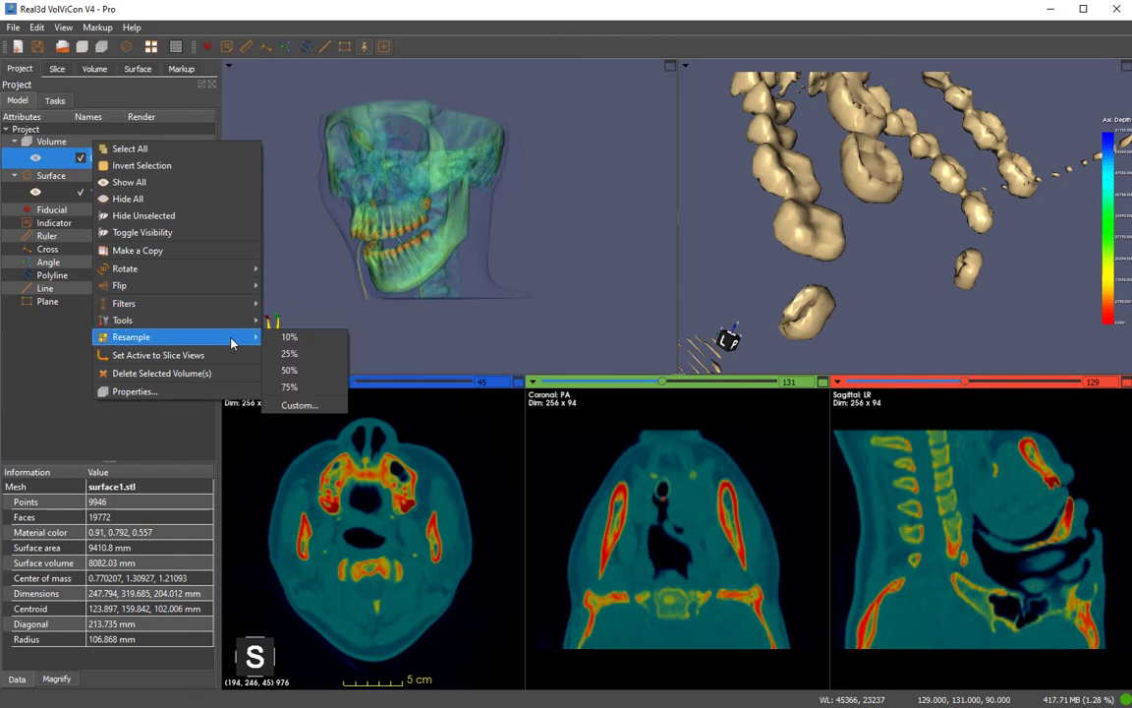
left_click(289, 353)
Make a copy of the head volume and resample the copy to 50%
scroll(374, 118, "up", 5)
left_click_drag(414, 108, 456, 204)
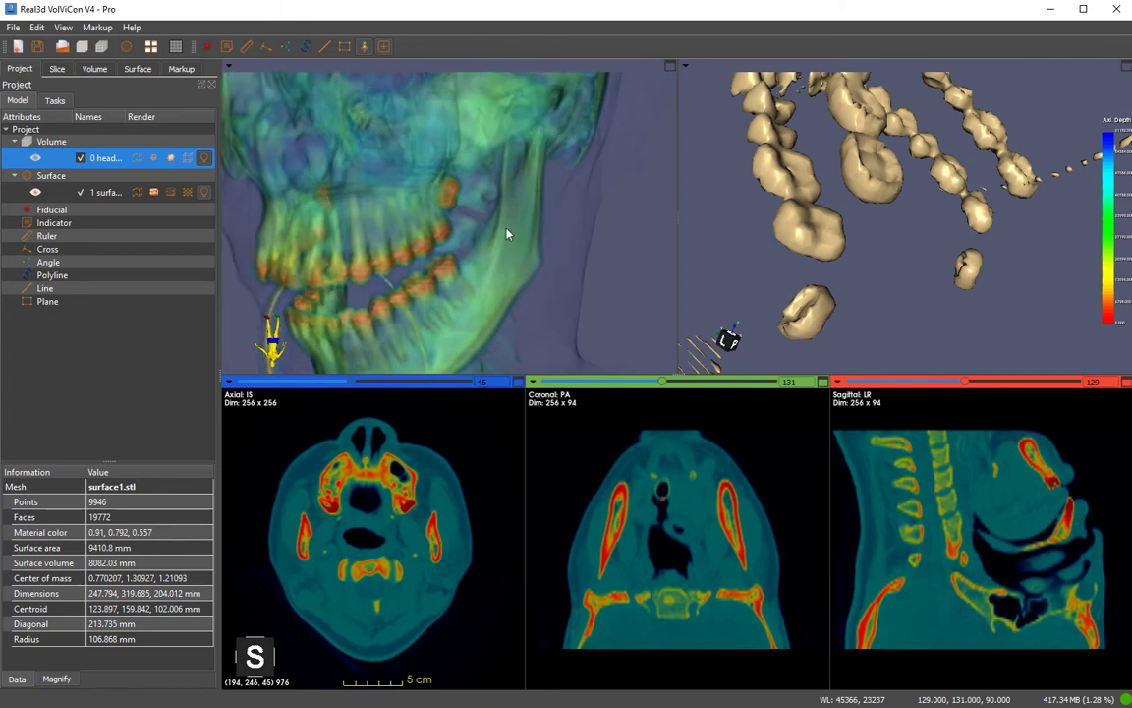
right_click(91, 164)
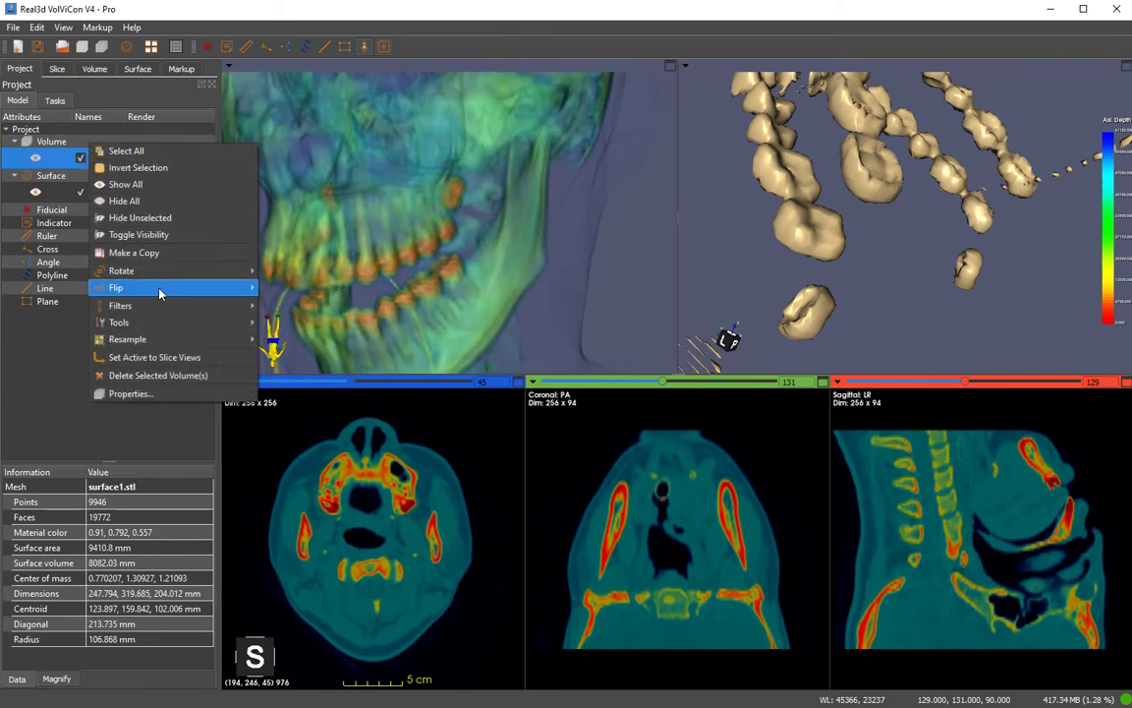
left_click(147, 233)
left_click(96, 159)
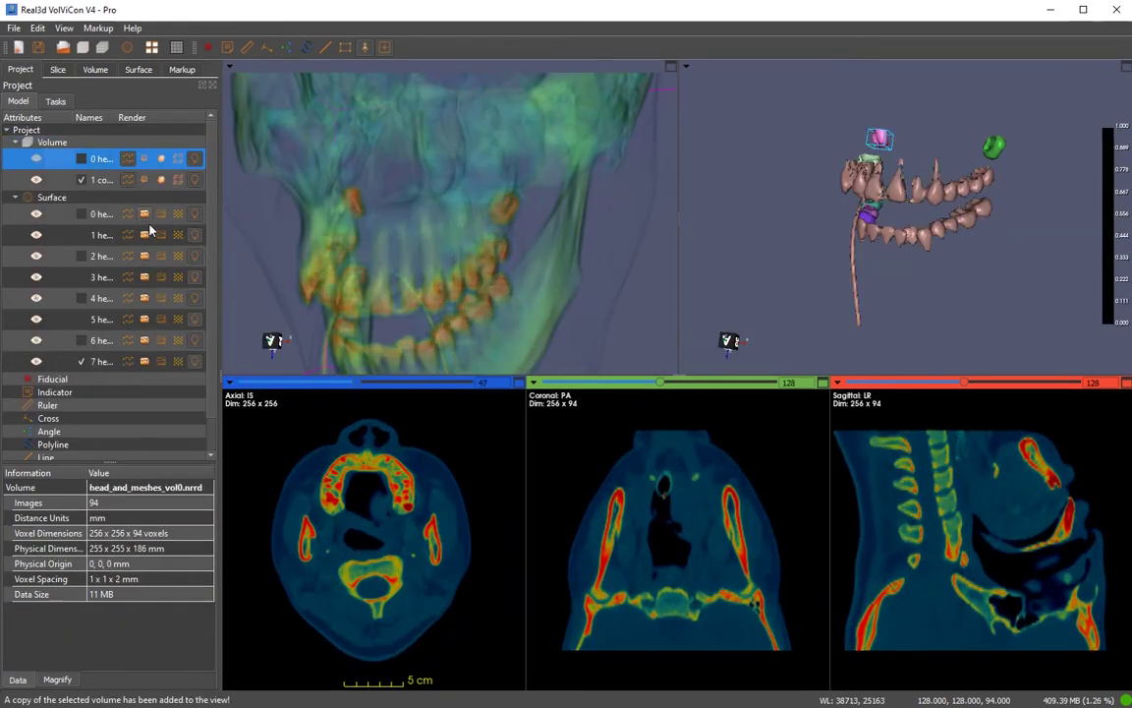
left_click(96, 177)
right_click(96, 171)
mouse_move(195, 362)
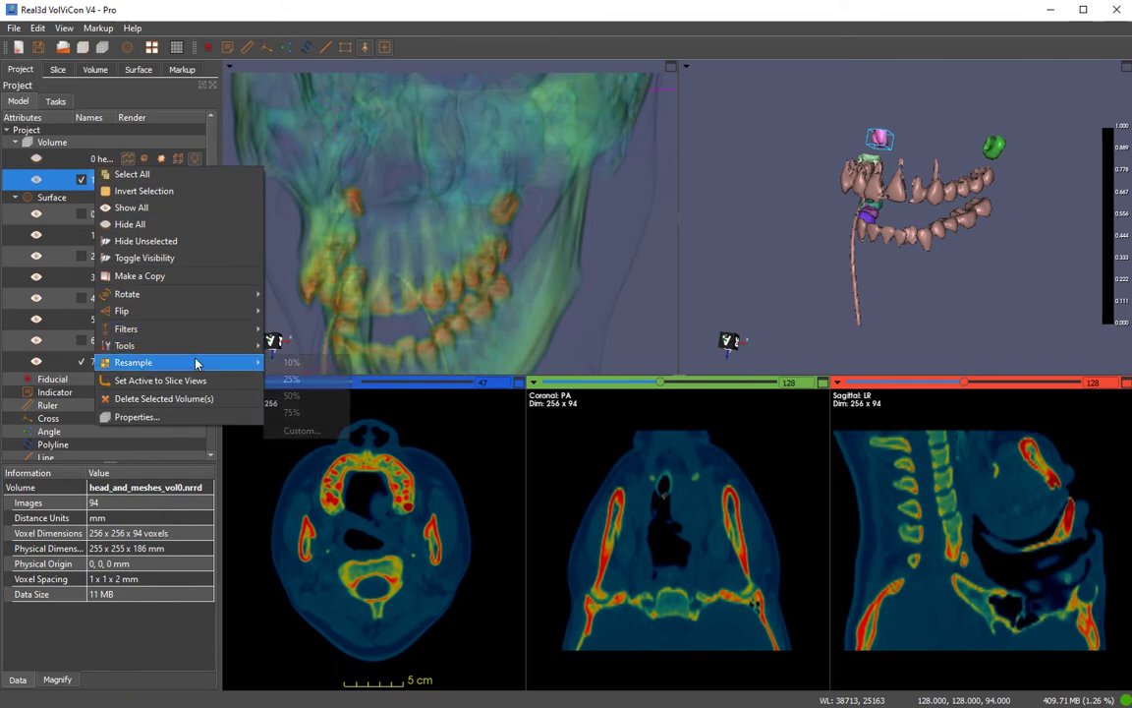
left_click(316, 395)
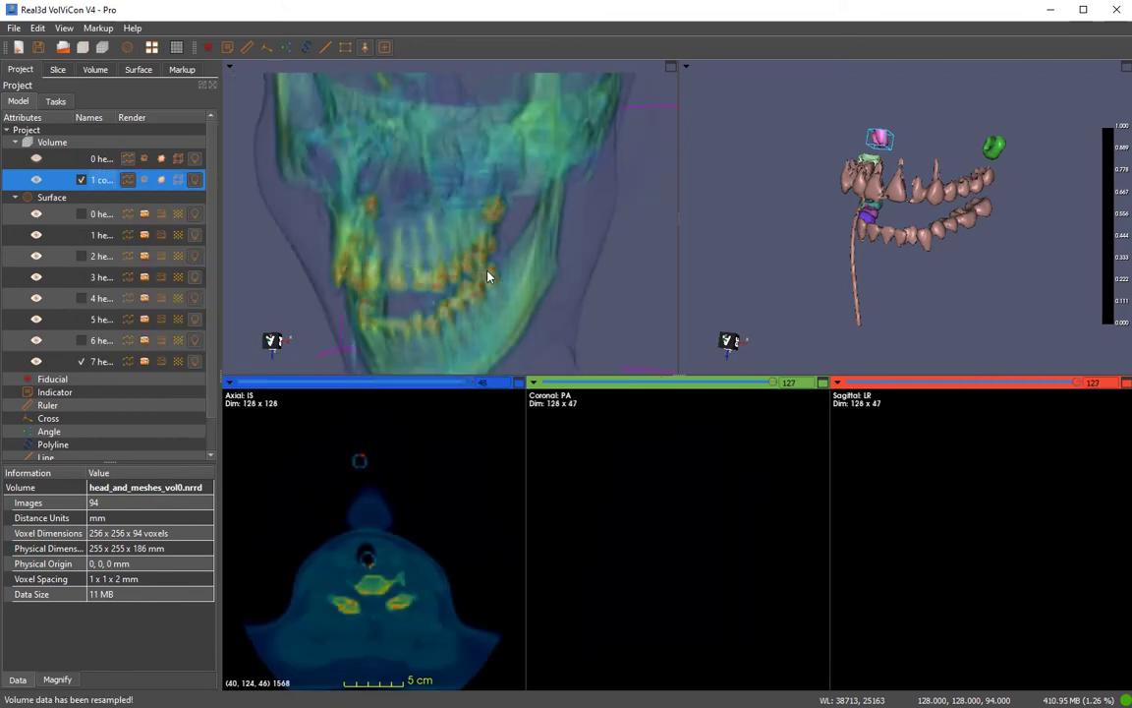
Inspect the resampled volume copy in 3D from several angles and delete it
left_click_drag(487, 276, 460, 291)
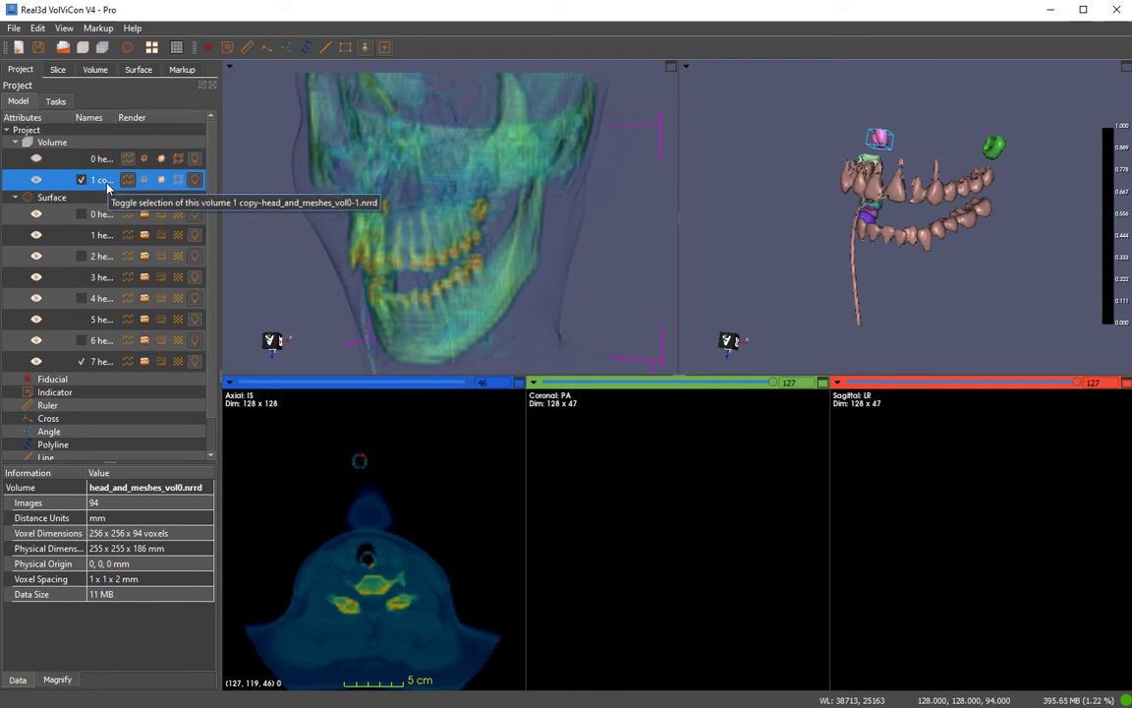
left_click_drag(324, 232, 403, 259)
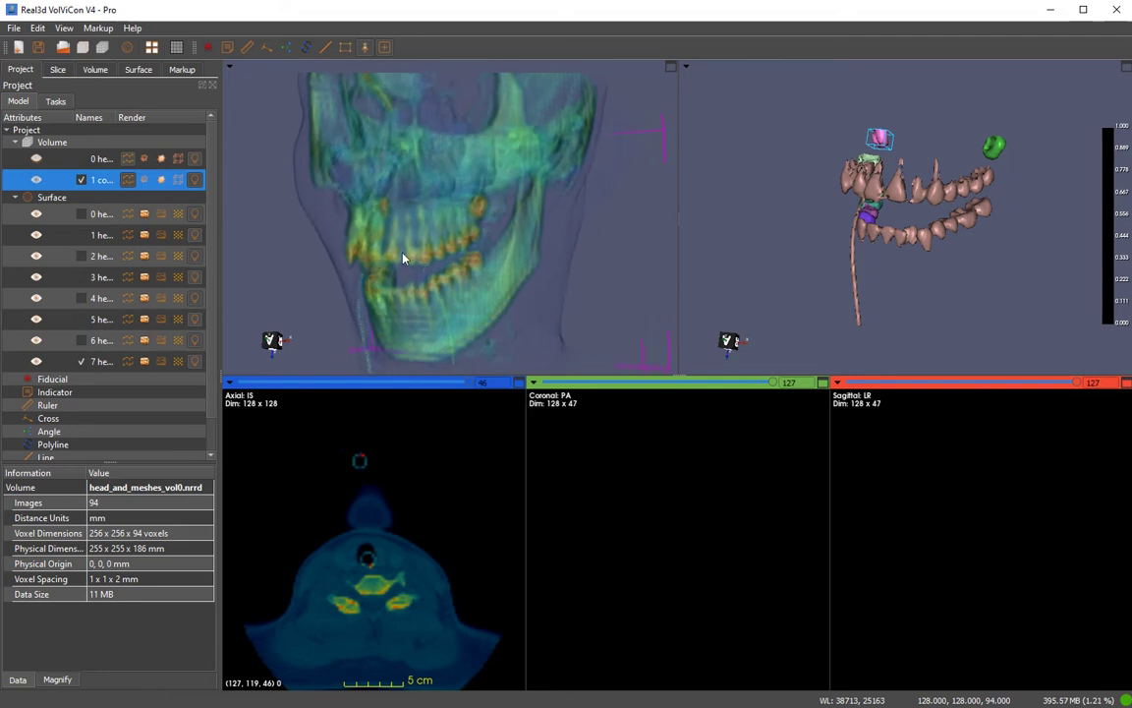
right_click(101, 182)
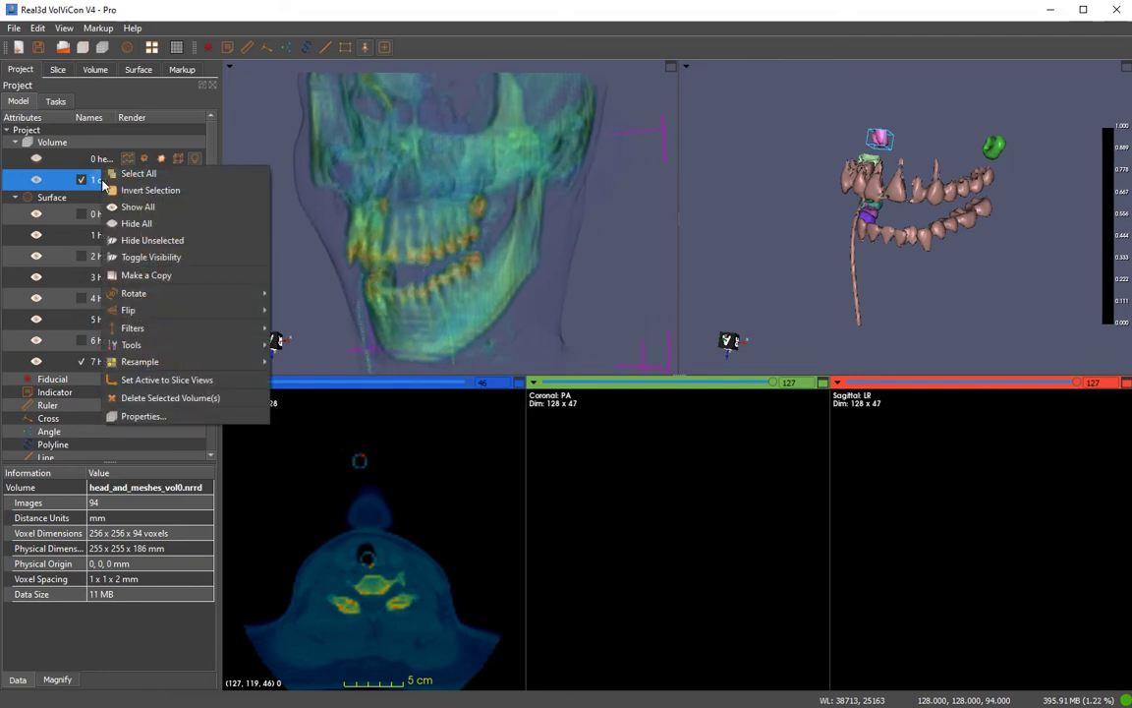
left_click(358, 187)
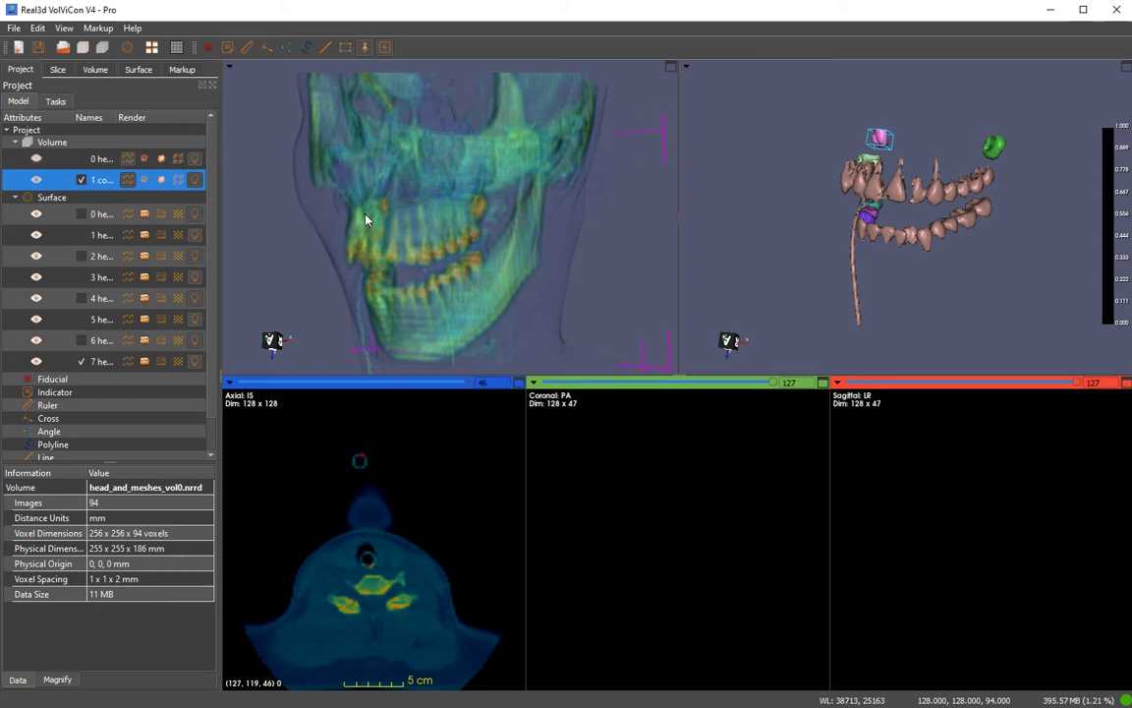
left_click(128, 195)
right_click(103, 183)
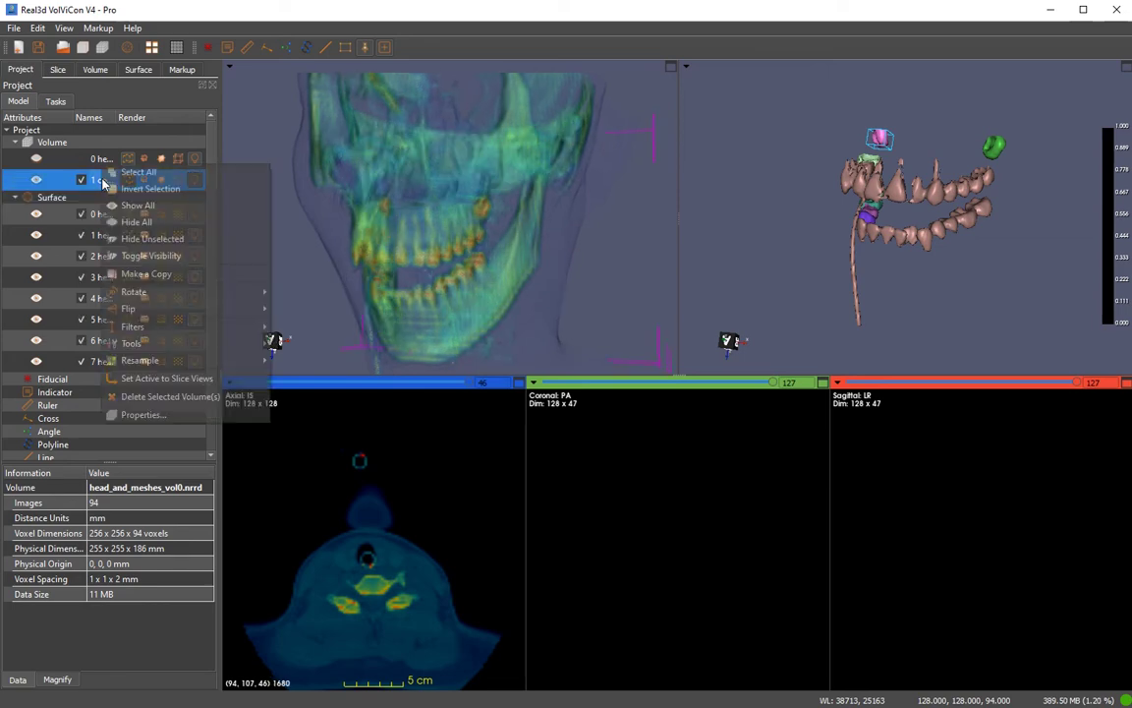
left_click(164, 396)
key("Return")
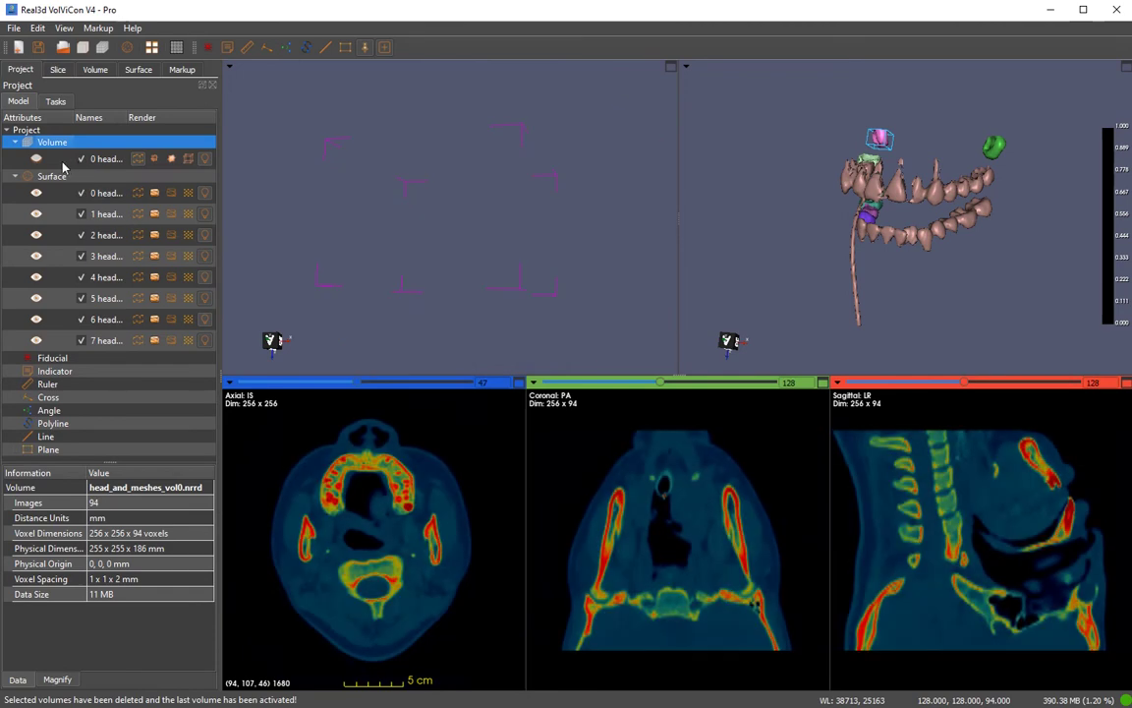
Show the original head volume and enable interactive rotation on the slice views in its volume transformation
left_click(35, 153)
scroll(433, 252, "up", 4)
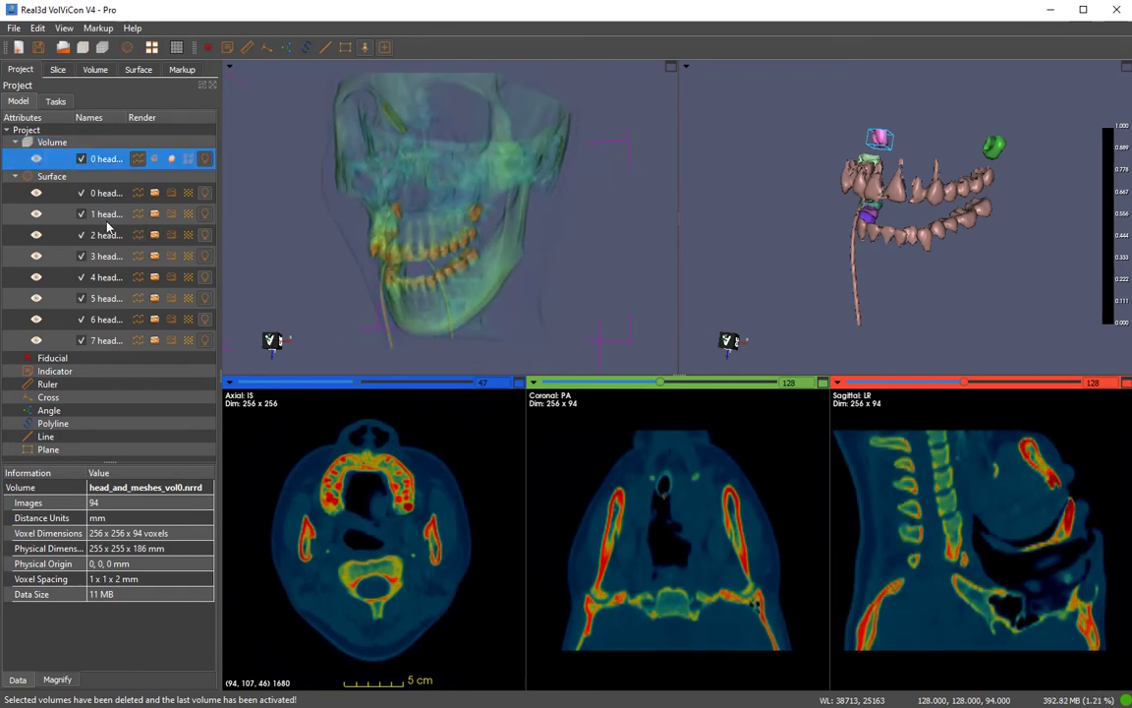
right_click(108, 143)
mouse_move(221, 324)
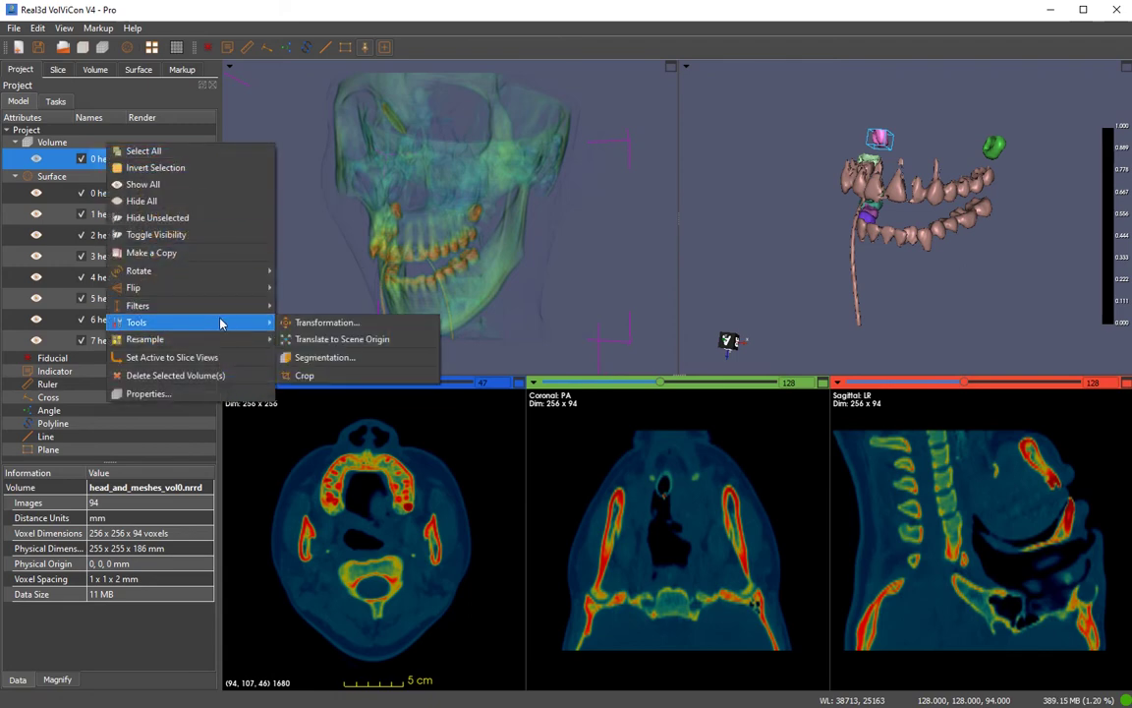
left_click(345, 329)
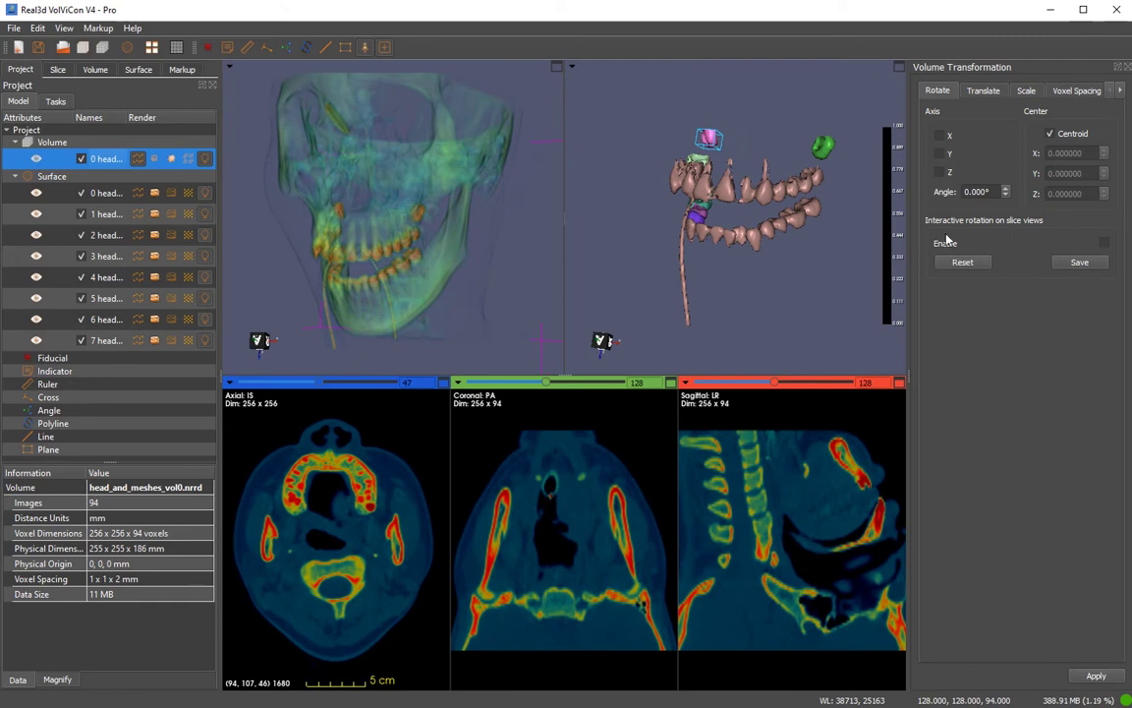
left_click(1104, 244)
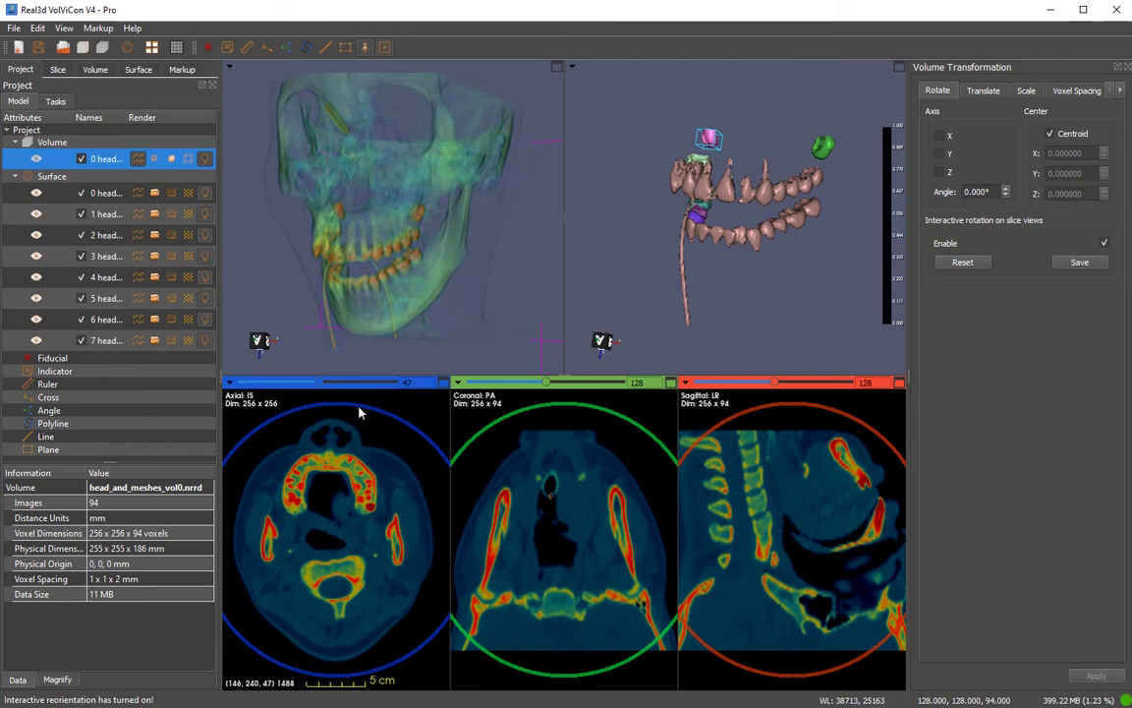
Rotate the head volume interactively in the axial and coronal slice views, resetting the interactive rotation in between
left_click_drag(359, 414, 418, 444)
left_click(962, 261)
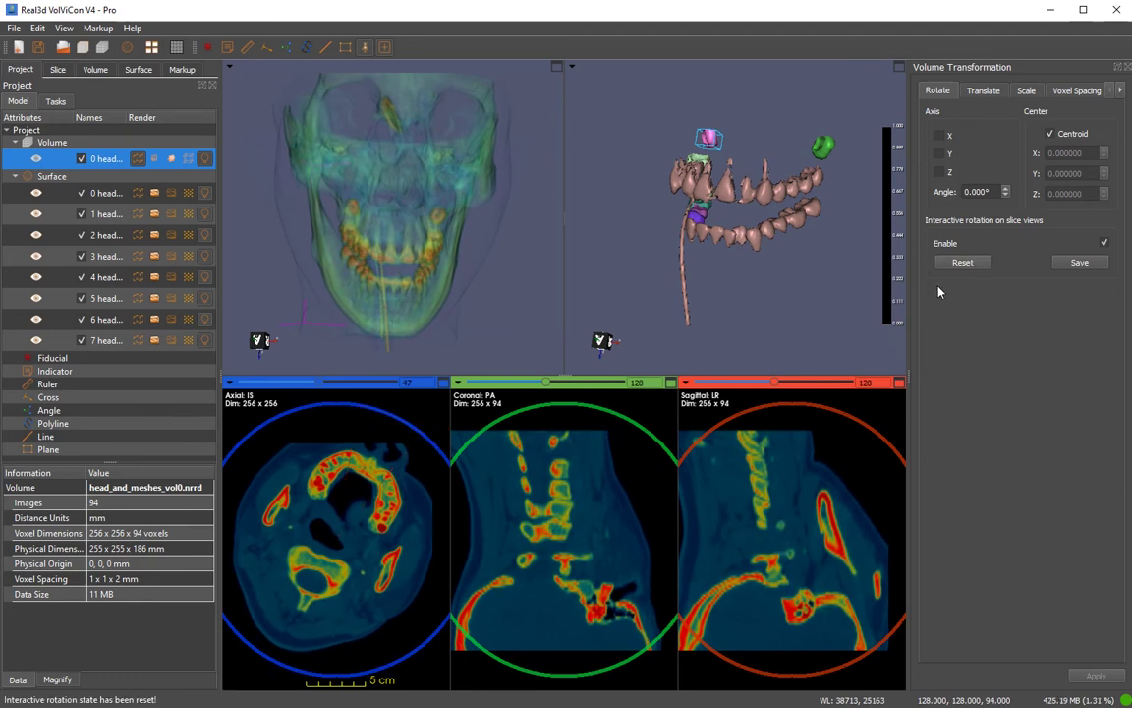
left_click_drag(332, 404, 386, 474)
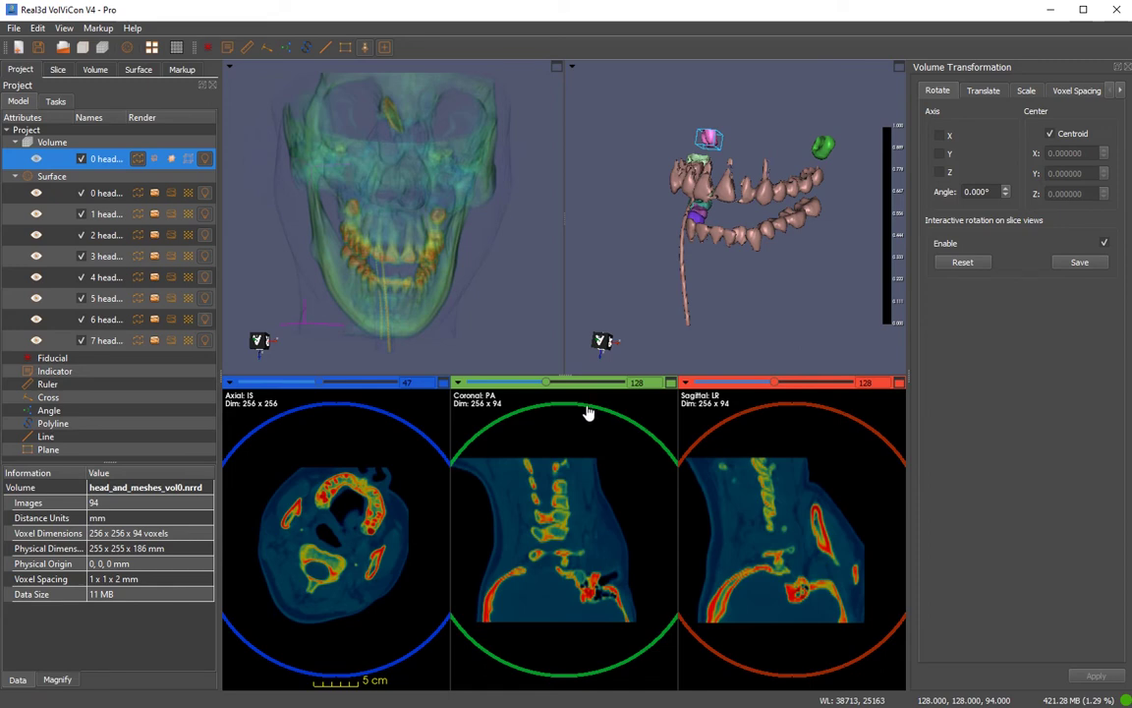
left_click_drag(589, 412, 568, 458)
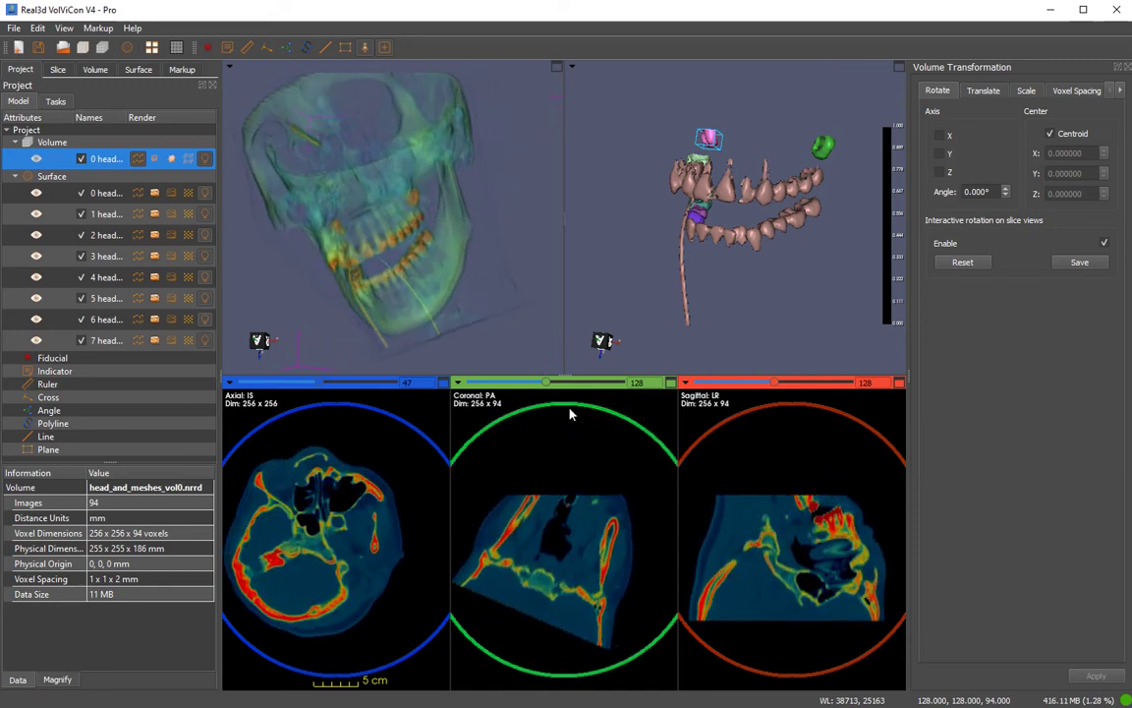
Review the volume transformation's scale and voxel spacing settings, close it, and look through the list of available panels
left_click(1025, 90)
left_click(1078, 91)
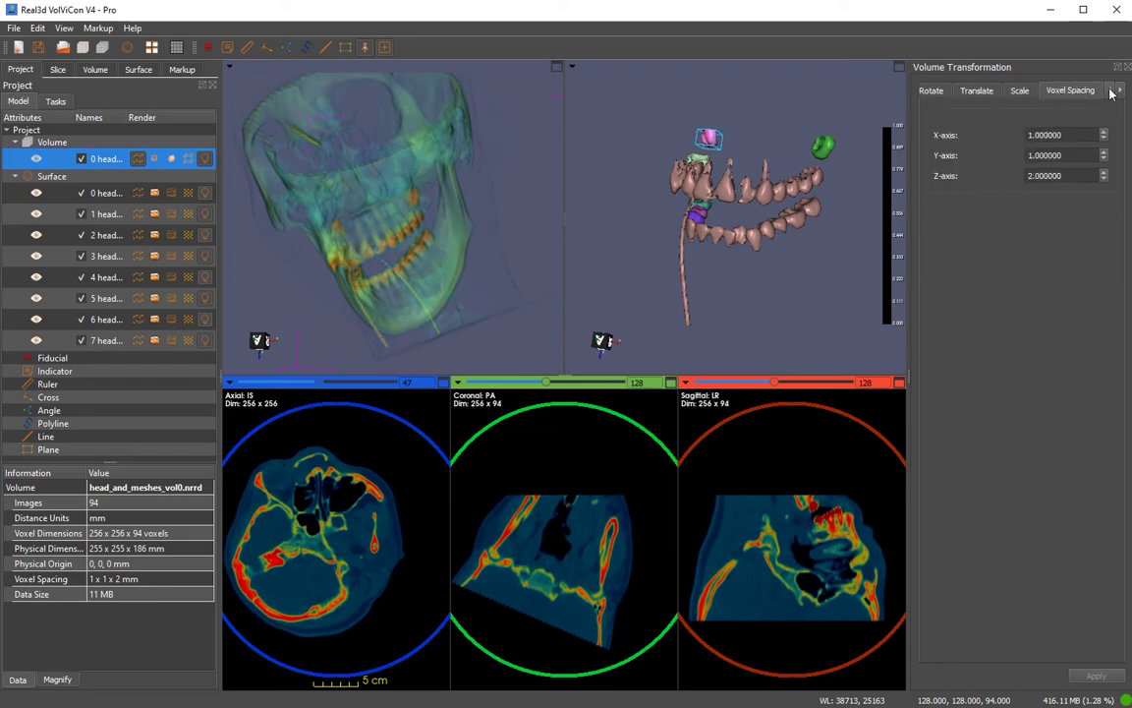
left_click(924, 91)
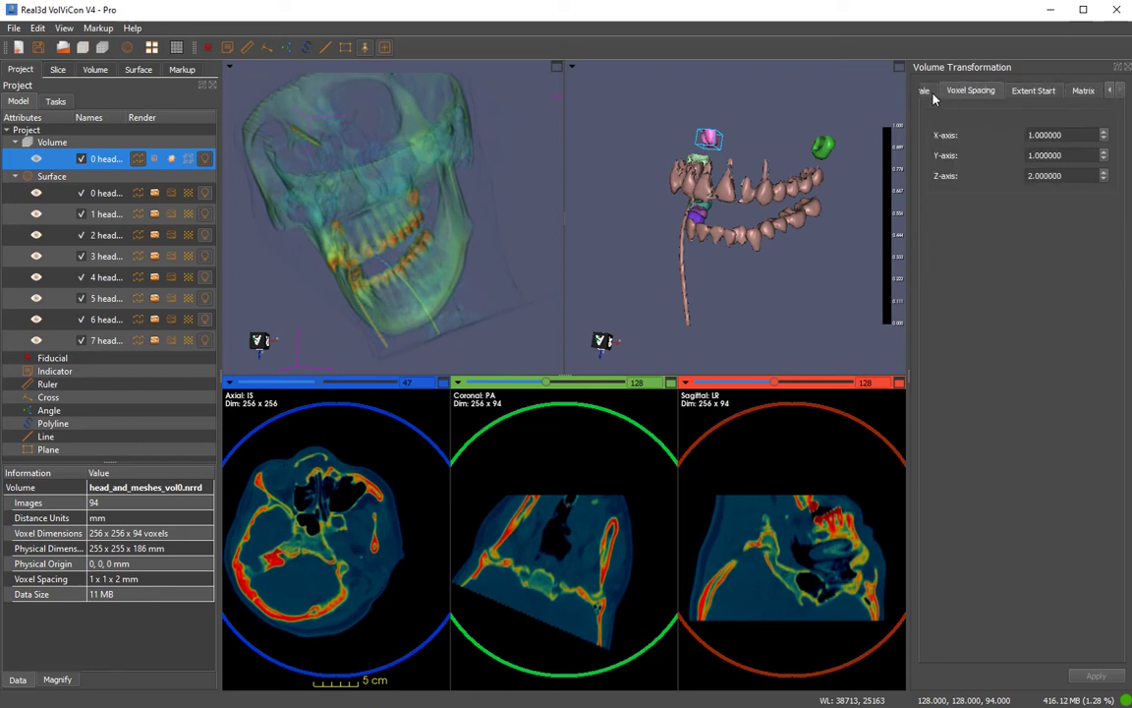
left_click(925, 91)
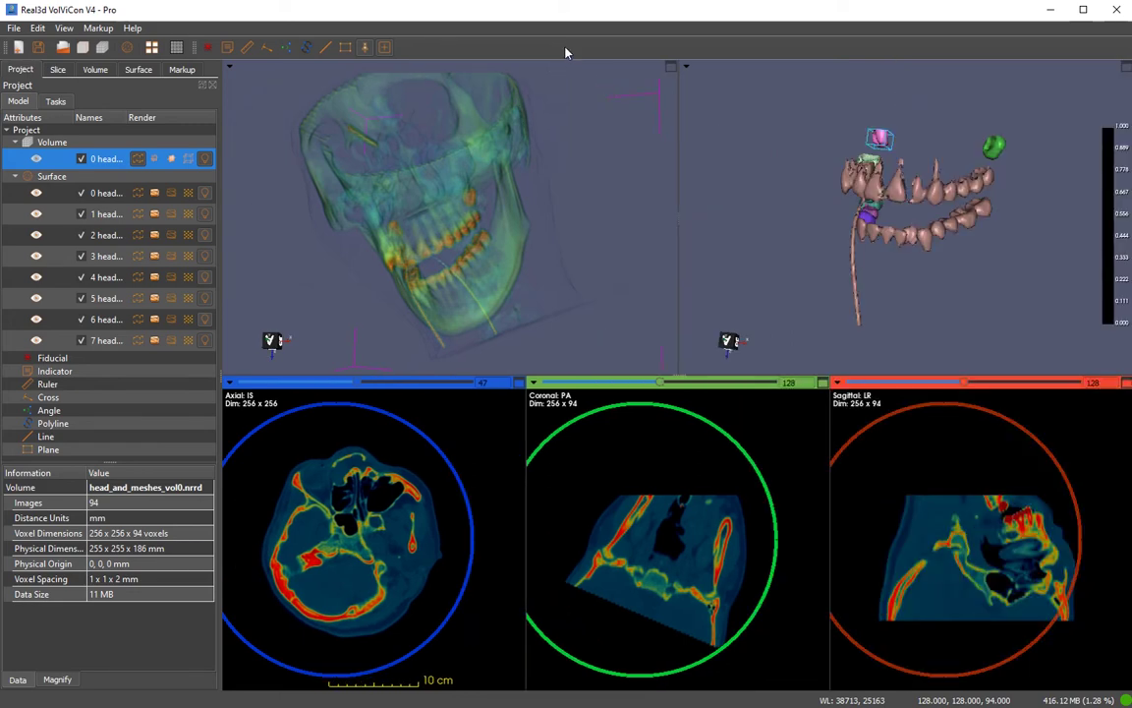
right_click(565, 52)
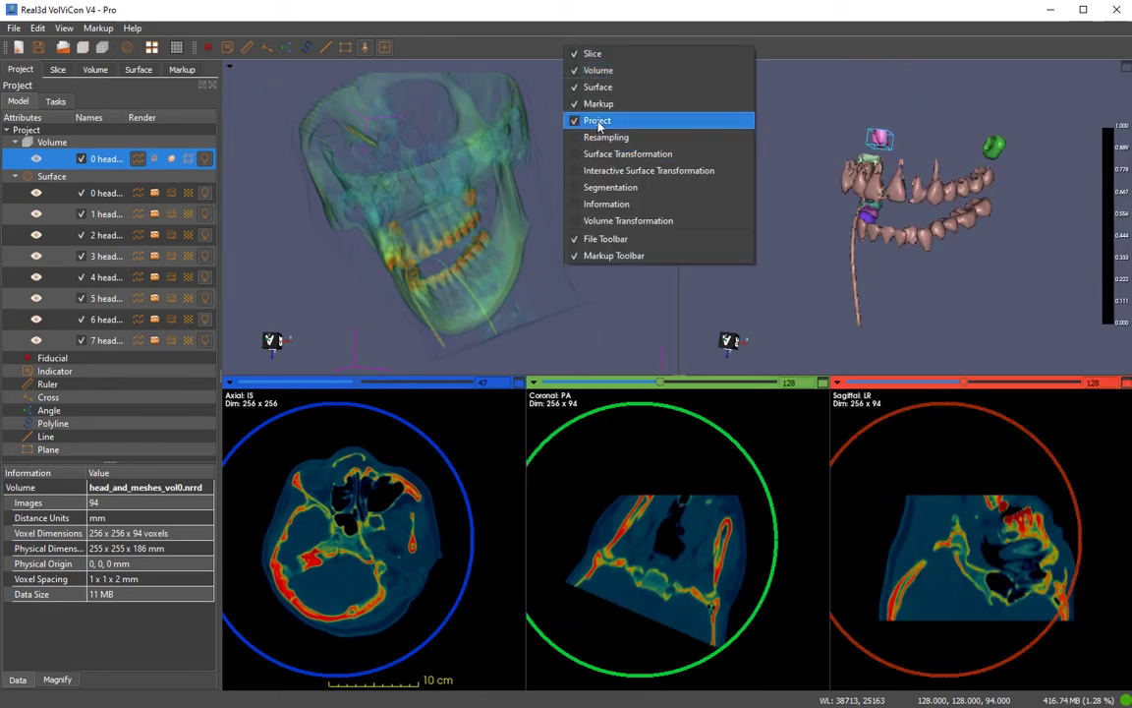
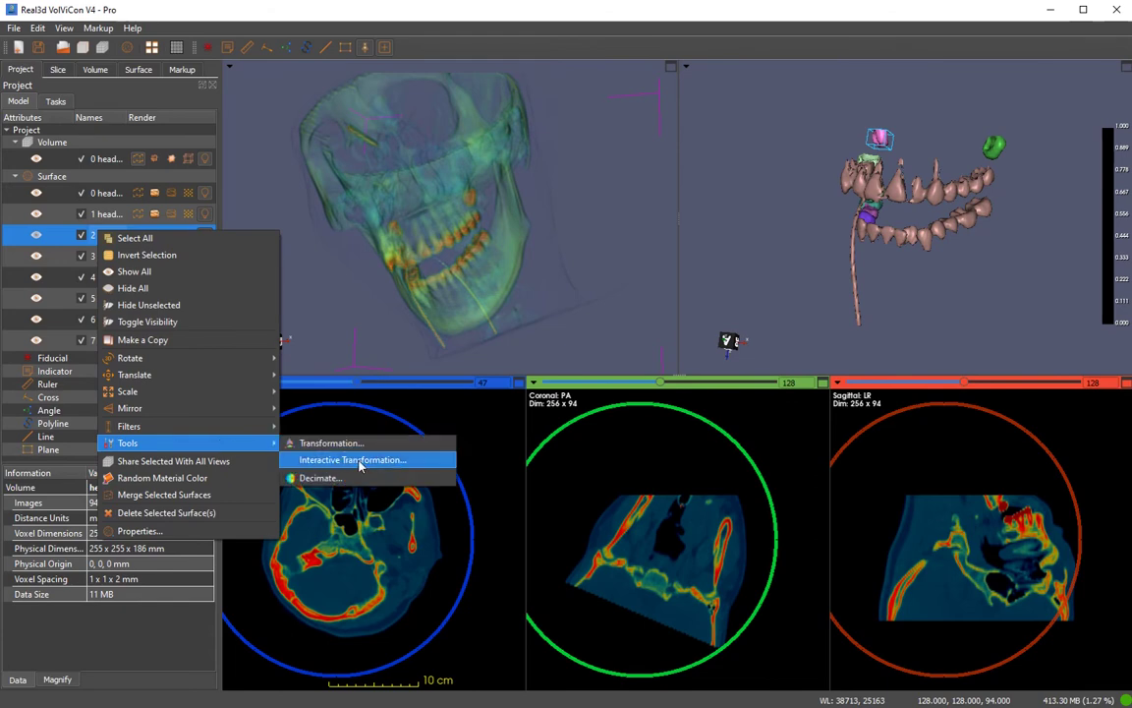
Open the surface transformation for surface 2, review its translate, matrix and rotate settings, and close it
left_click(324, 443)
left_click(983, 90)
left_click(1064, 90)
left_click(937, 91)
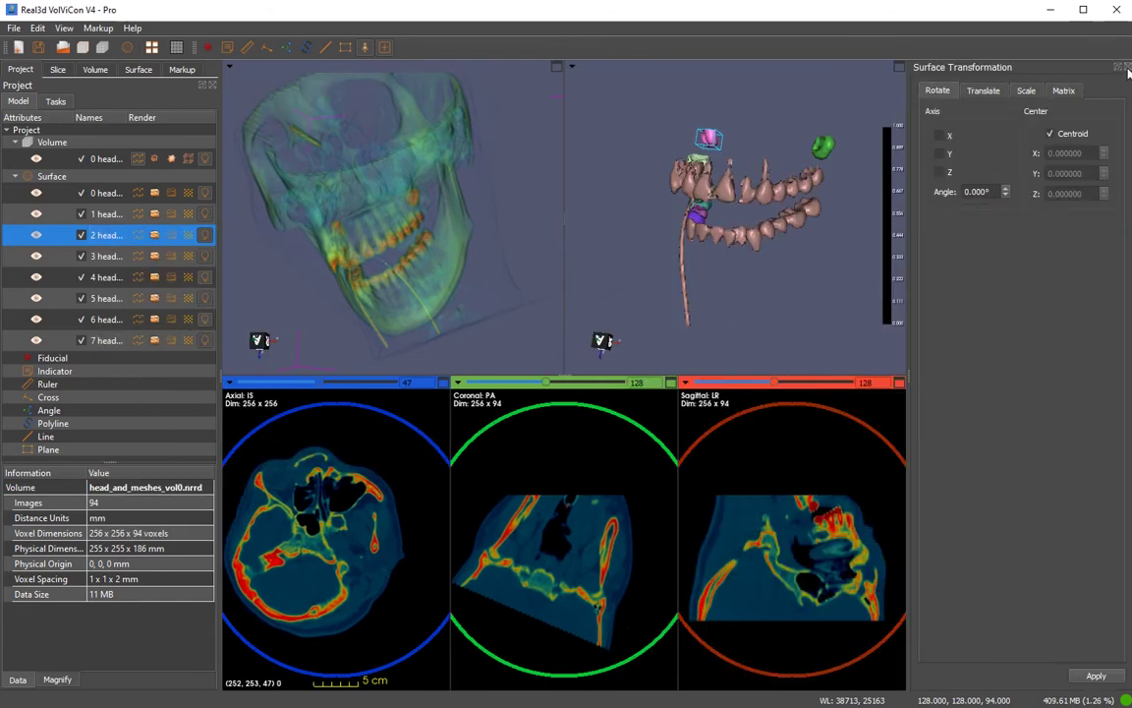
key("Escape")
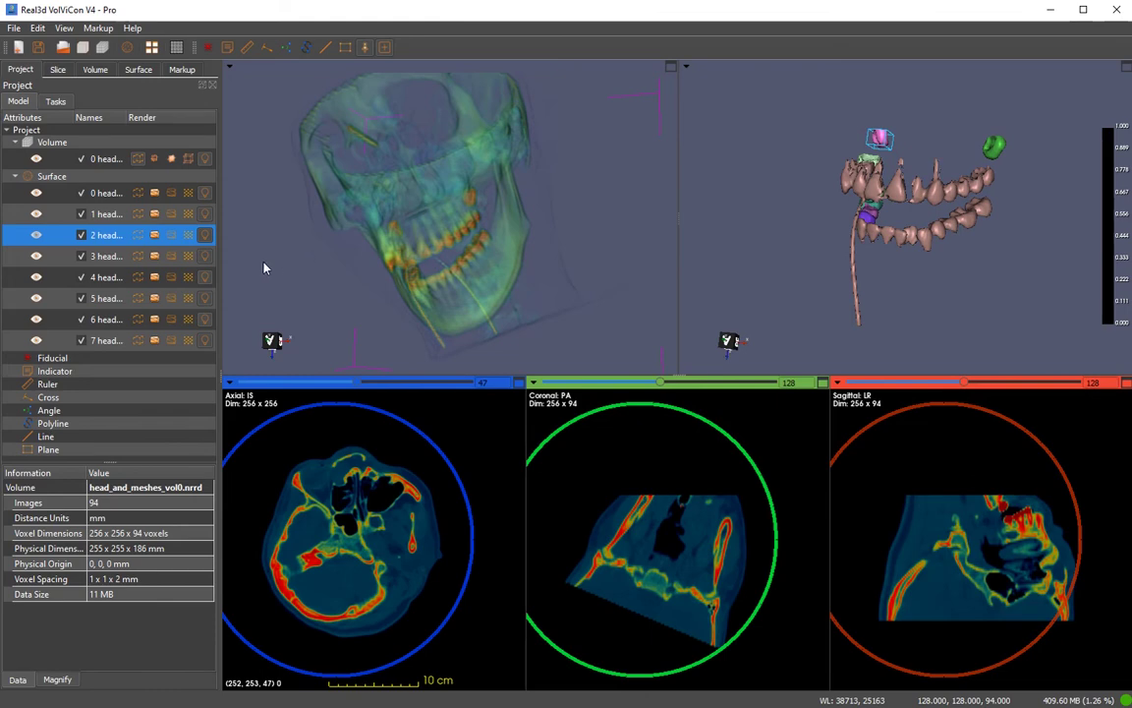
Turn off interactive rotation on the slice views for the head volume and close the volume transformation
left_click(97, 155)
right_click(101, 148)
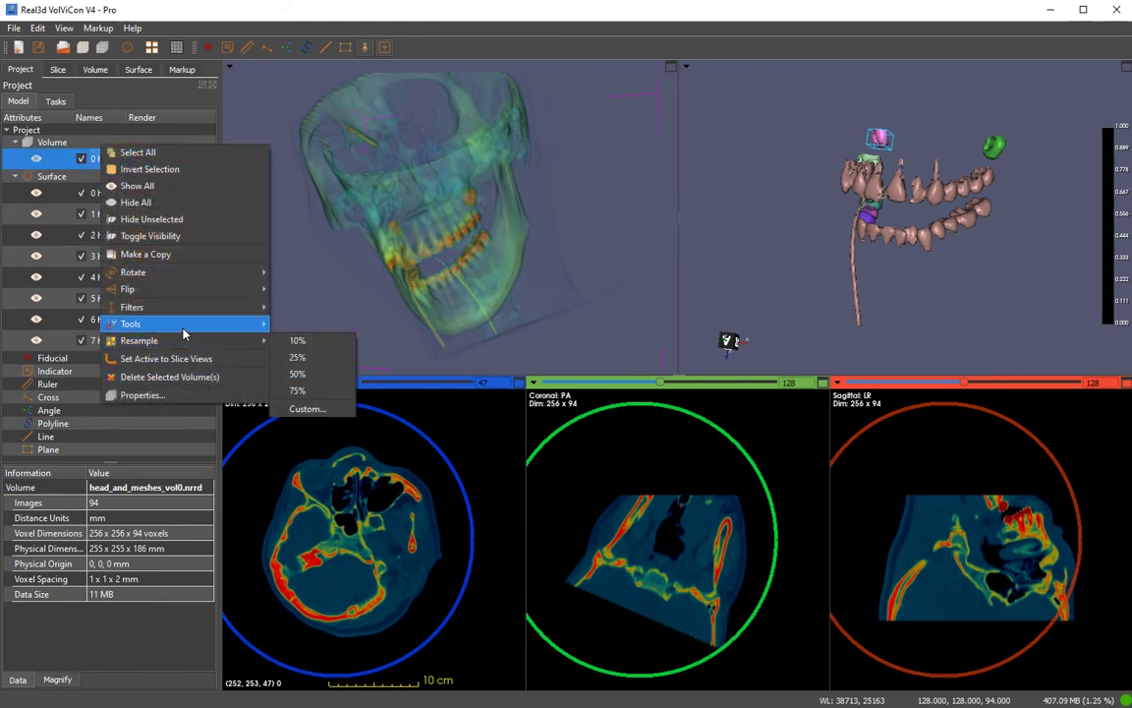
mouse_move(184, 332)
left_click(319, 323)
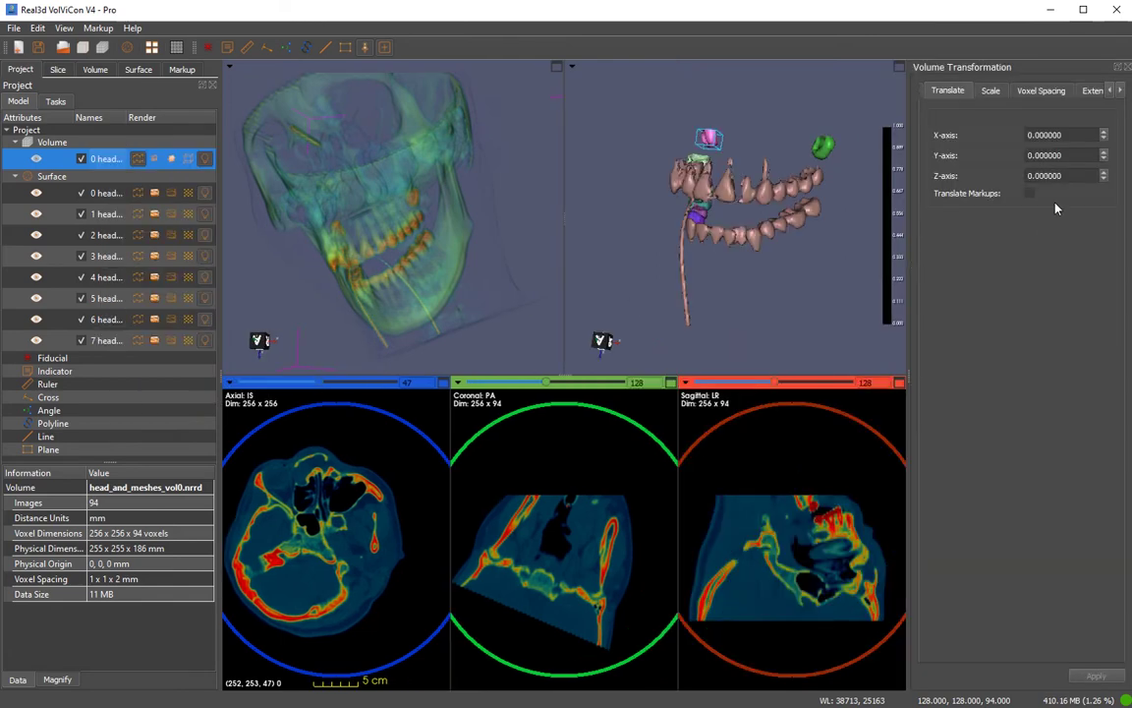
left_click(925, 91)
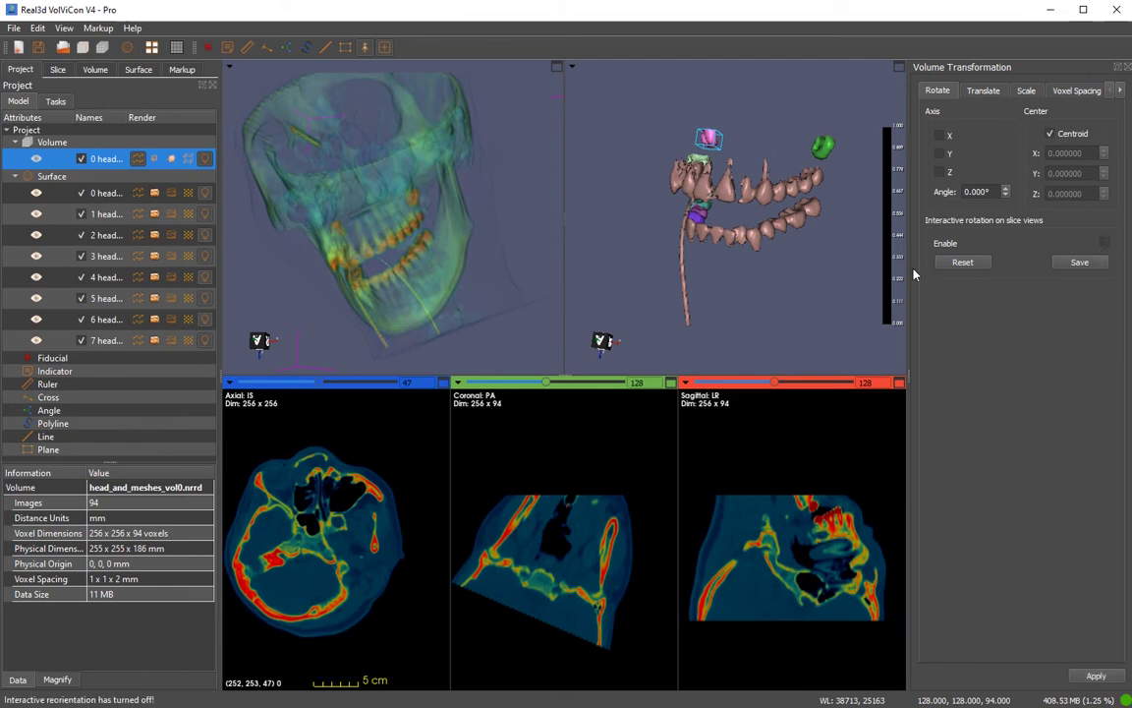
left_click(1126, 68)
Open the interactive transformation for surface 2 and review its Y-axis translation limits
left_click(103, 235)
right_click(110, 228)
mouse_move(243, 443)
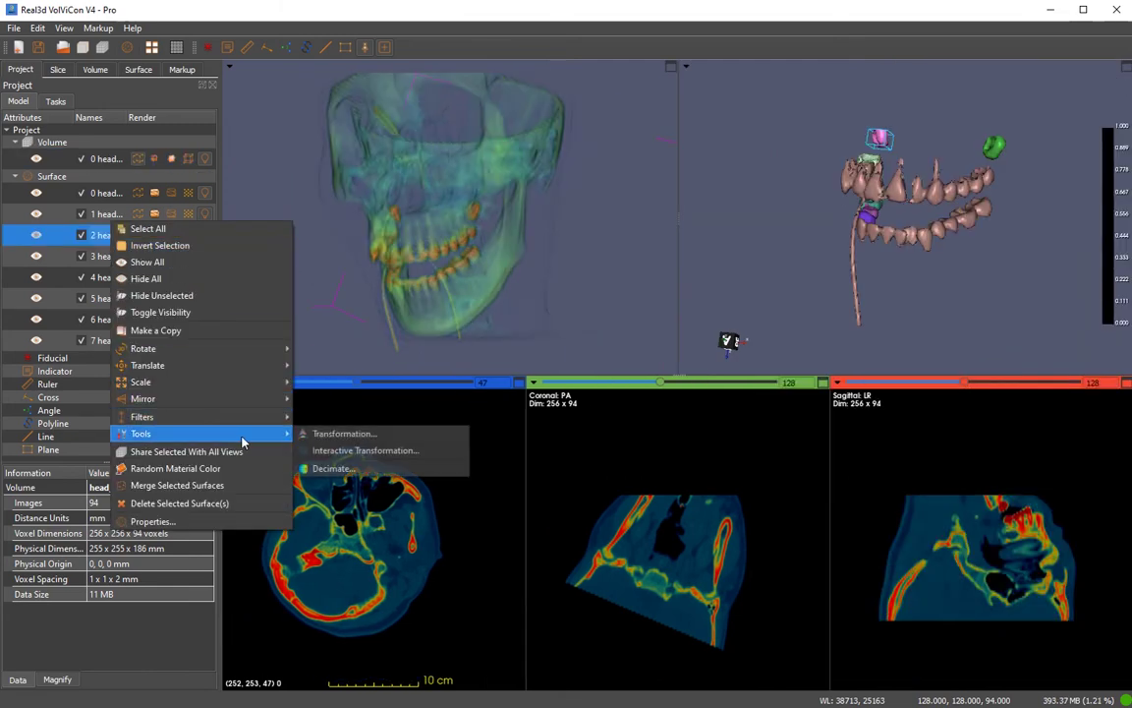
left_click(364, 450)
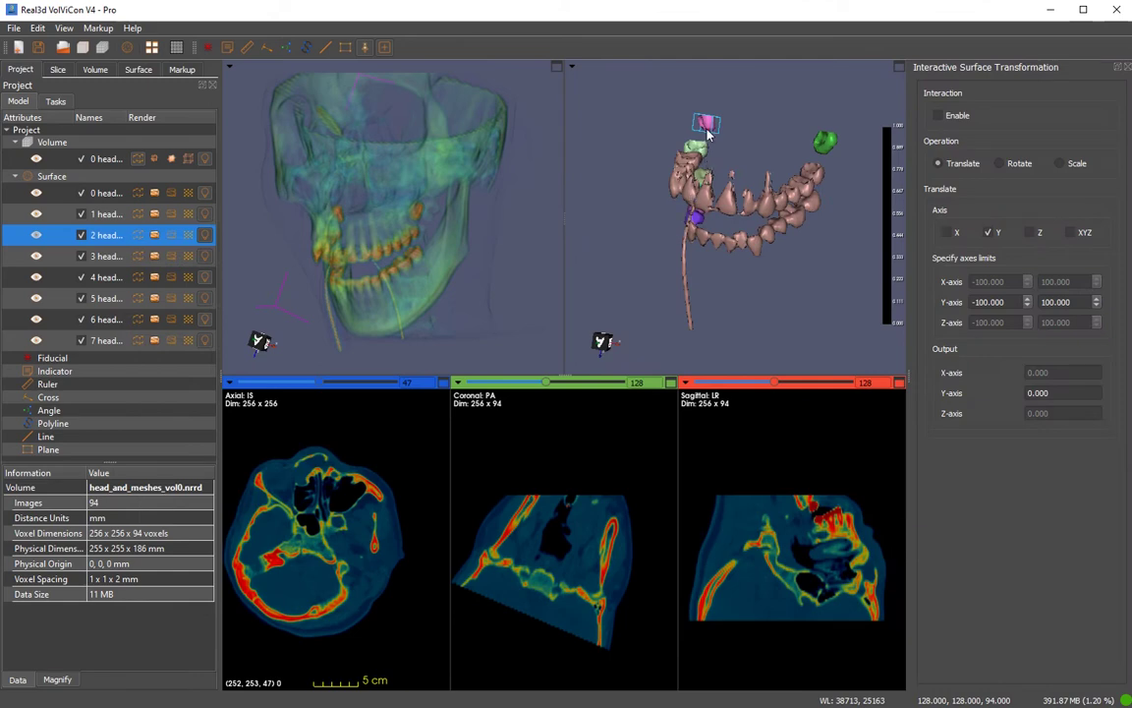
left_click_drag(636, 126, 634, 109)
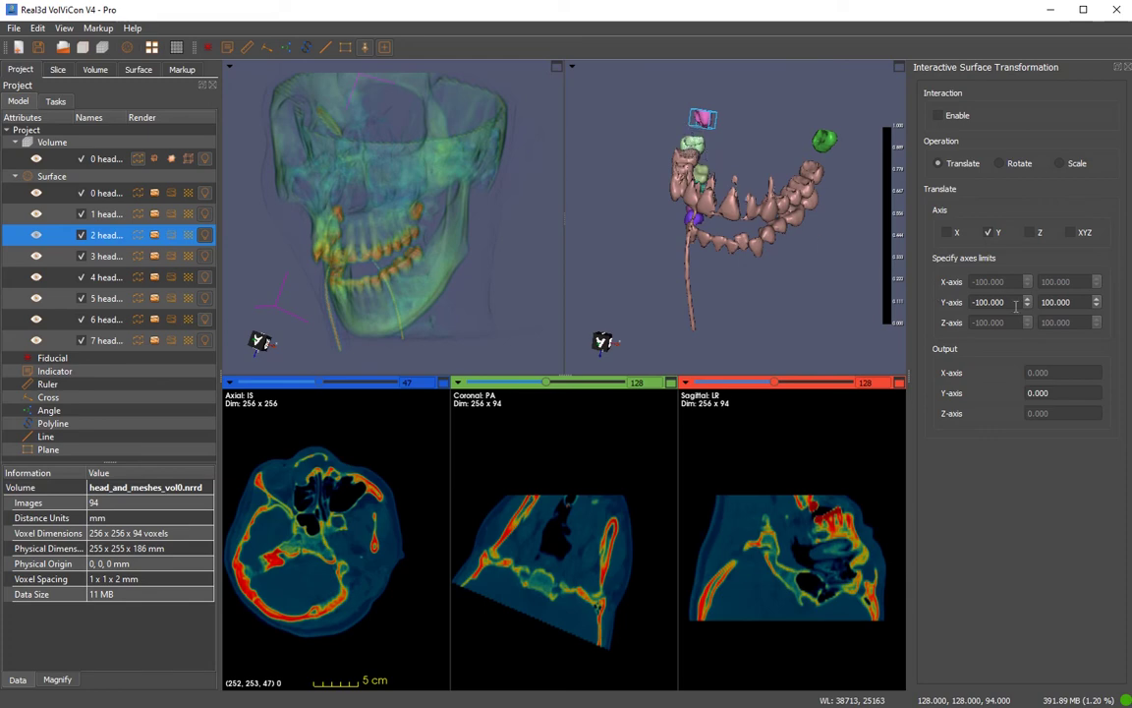
triple_click(1005, 303)
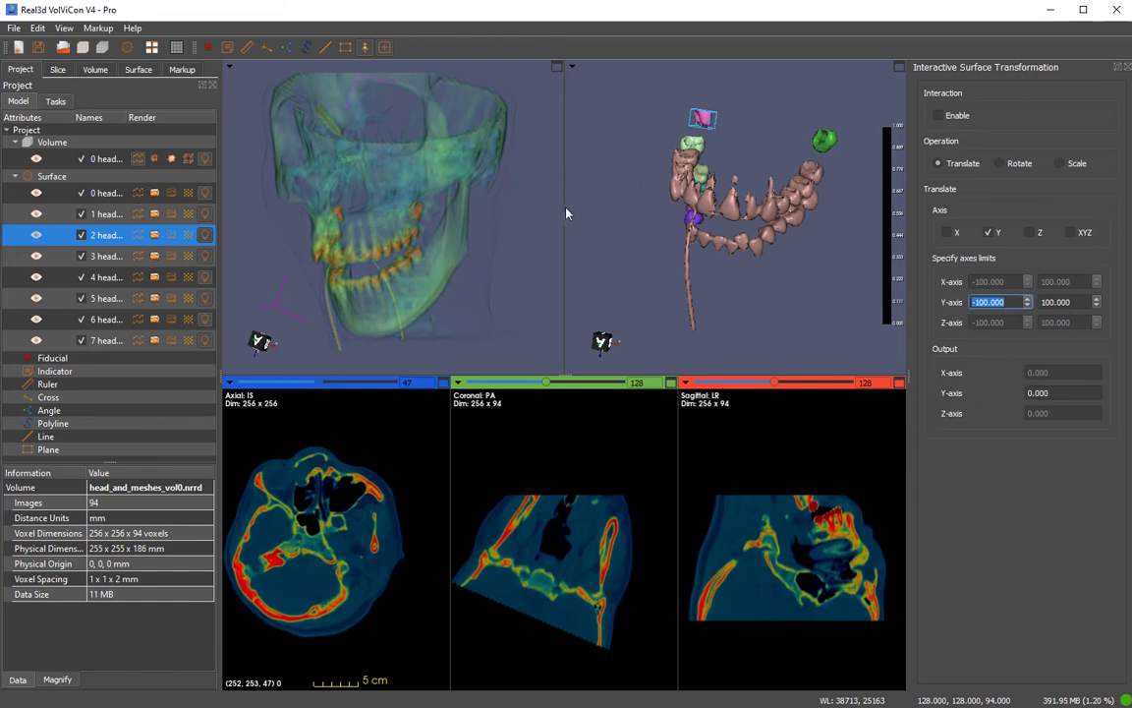
left_click_drag(634, 204, 675, 197)
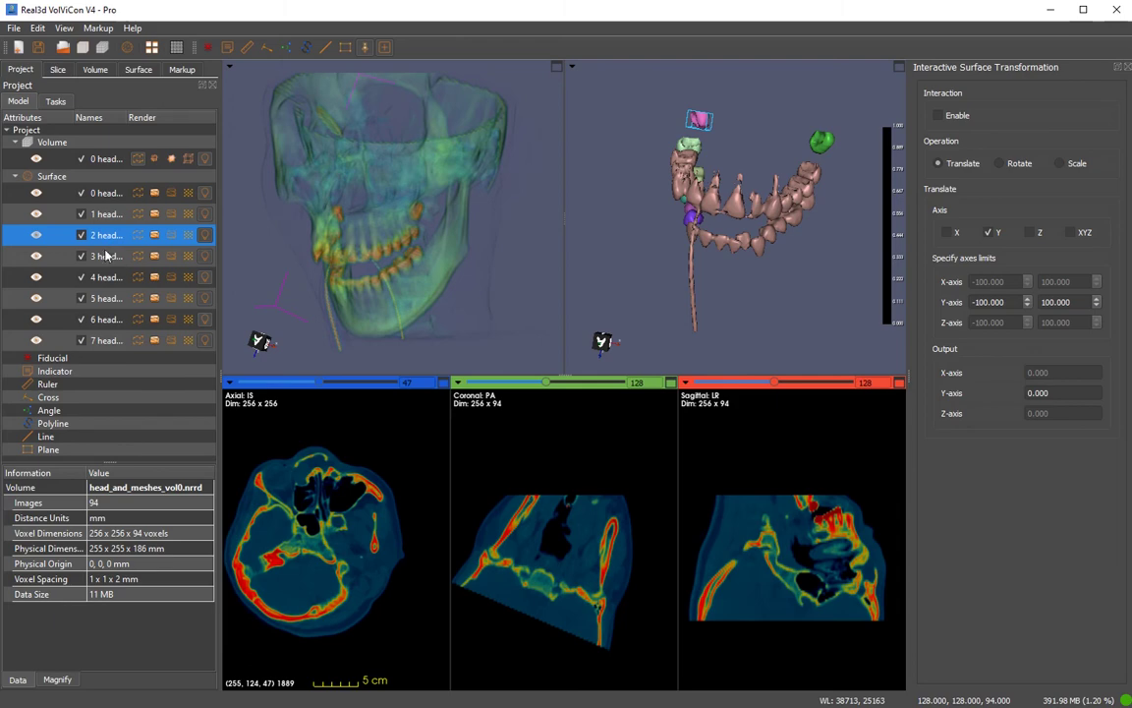
Hide surface 0 and exclude it from the set of selected surfaces
left_click(36, 192)
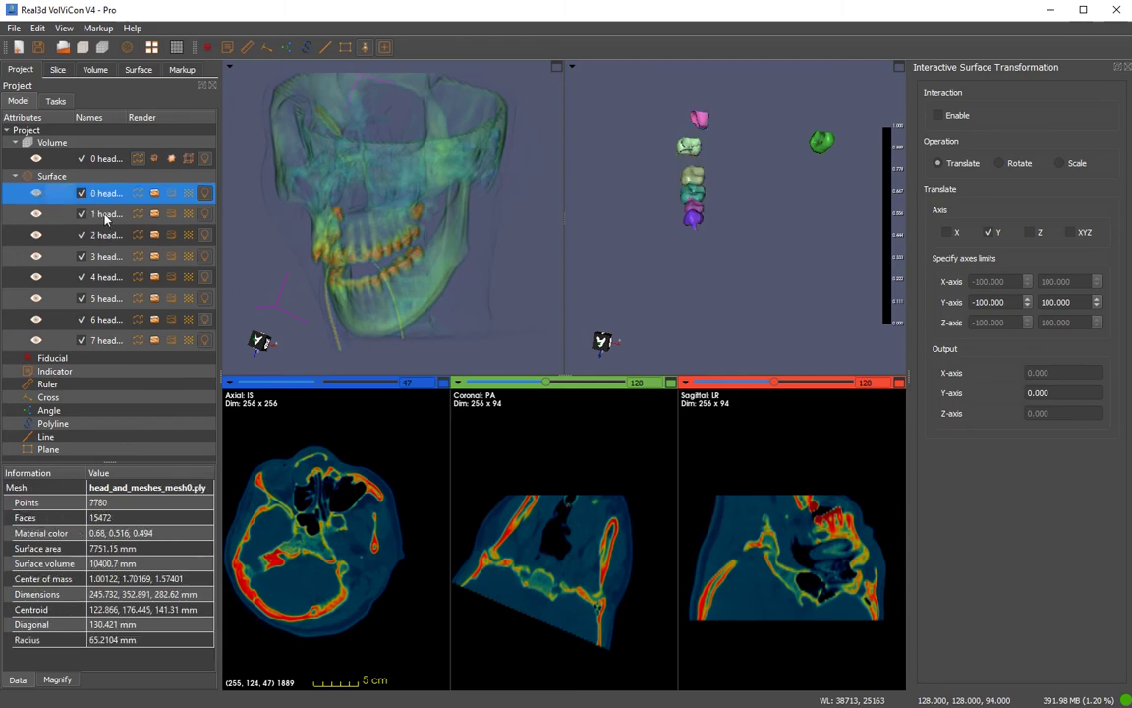
right_click(105, 220)
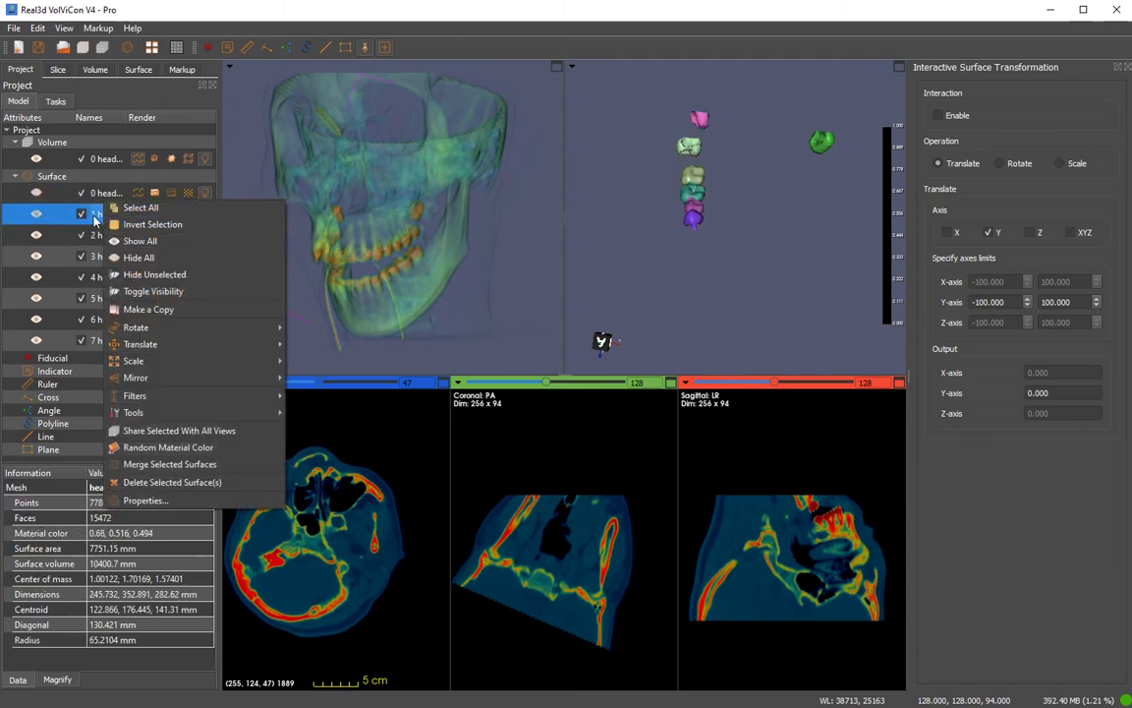
left_click(79, 194)
left_click(81, 193)
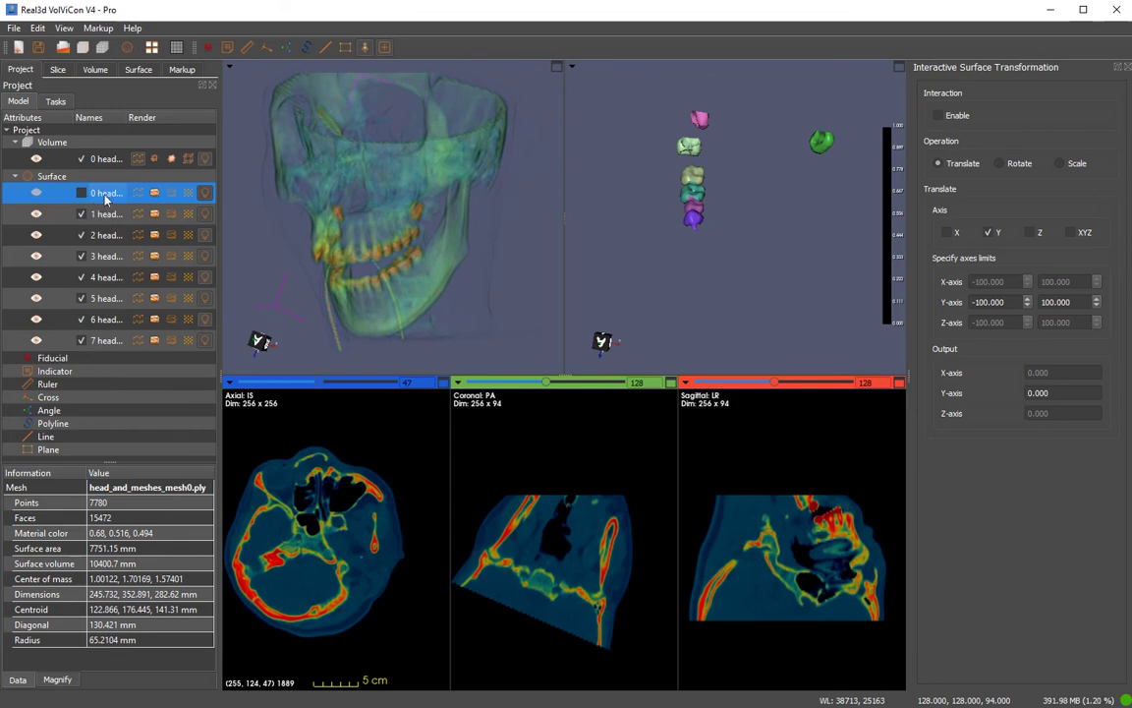
Share the selected surfaces 1 to 7 with the volume and slice views
left_click(99, 215)
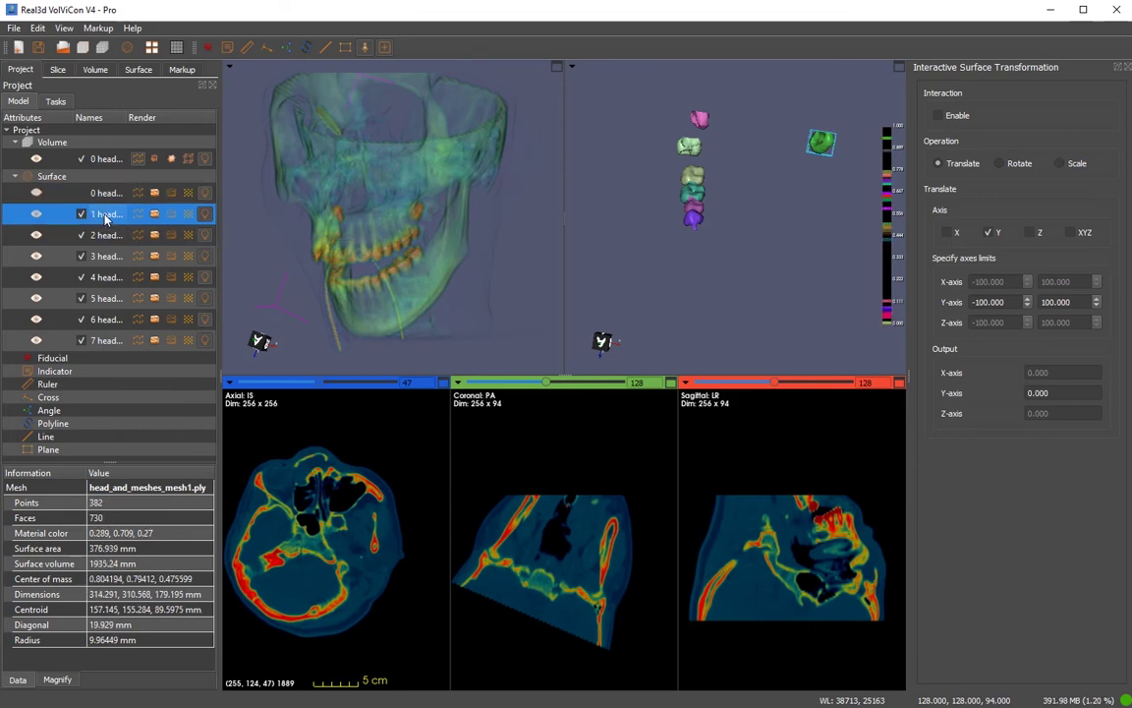
right_click(101, 215)
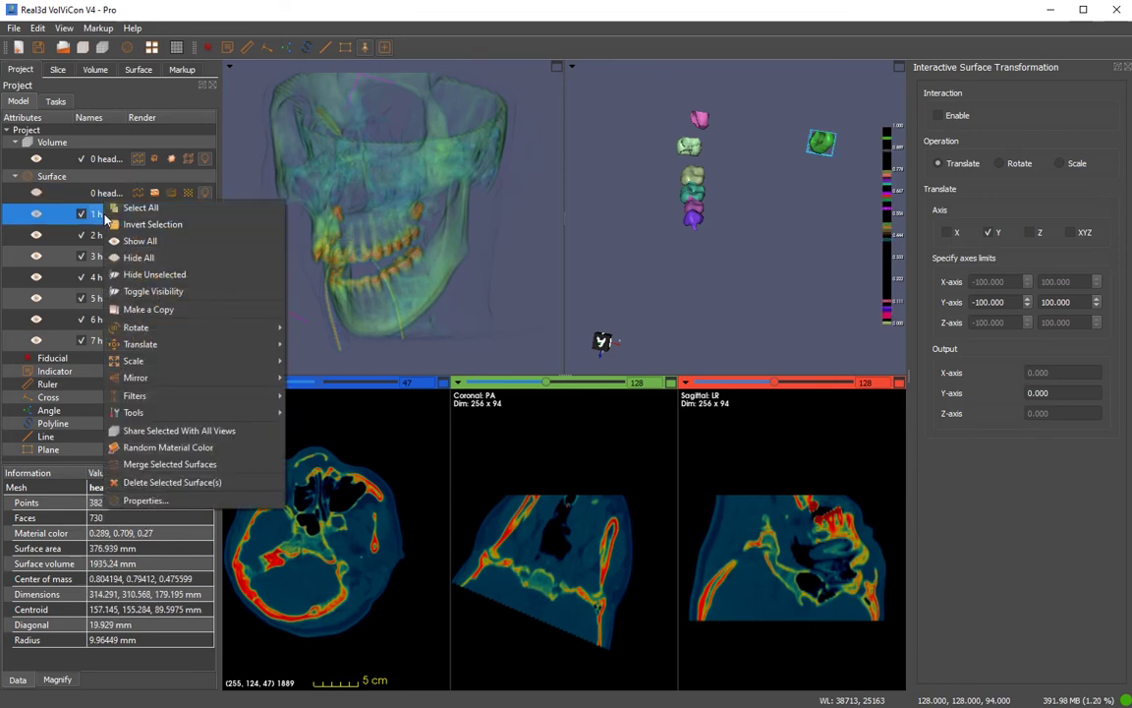
left_click(180, 432)
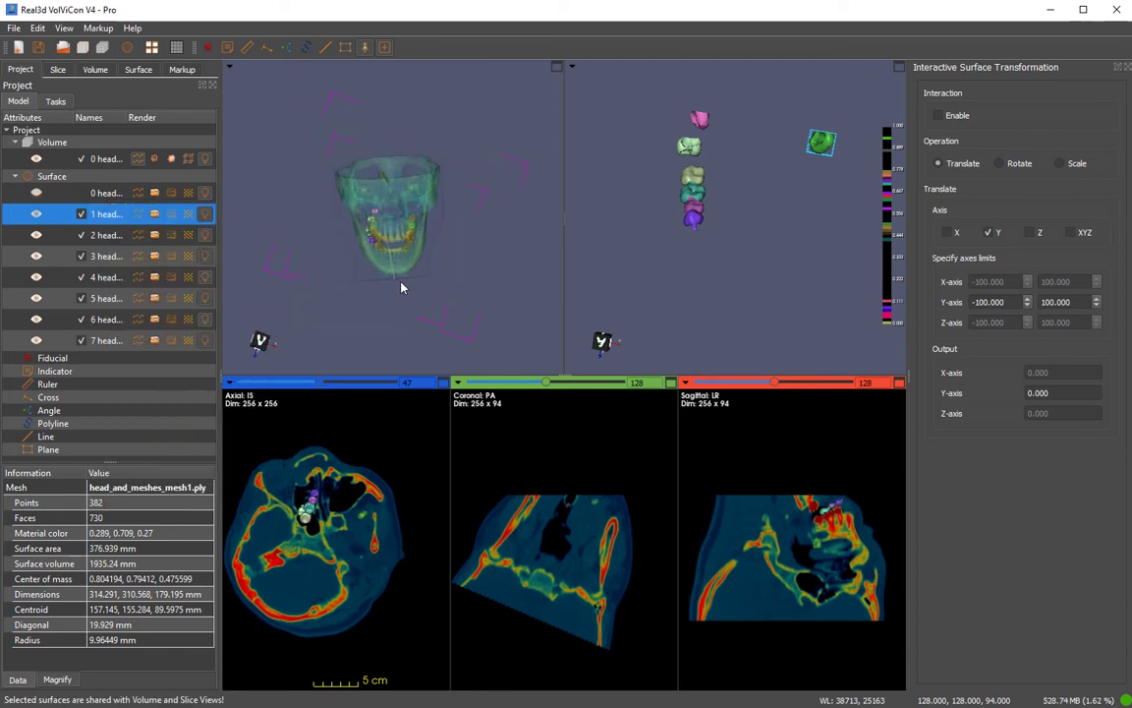
scroll(423, 282, "up", 5)
left_click_drag(300, 321, 513, 249)
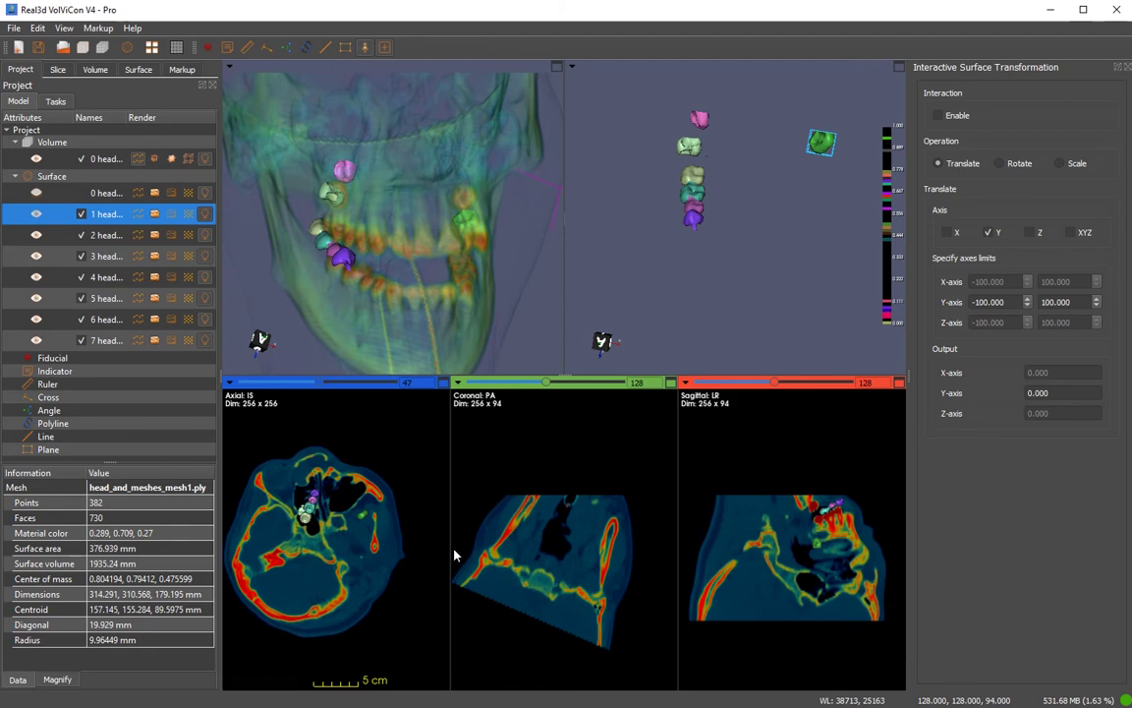
Turn on the magnifier and inspect the shared tooth surfaces in the axial slice
scroll(327, 421, "up", 3)
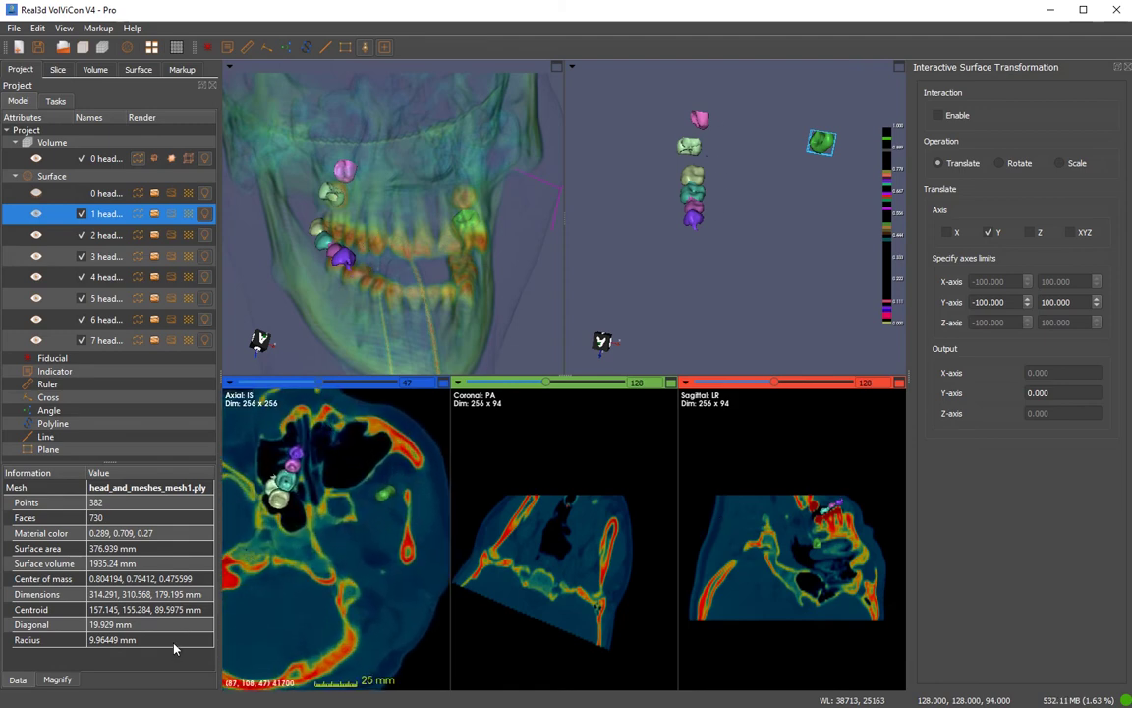
left_click(58, 685)
left_click(197, 657)
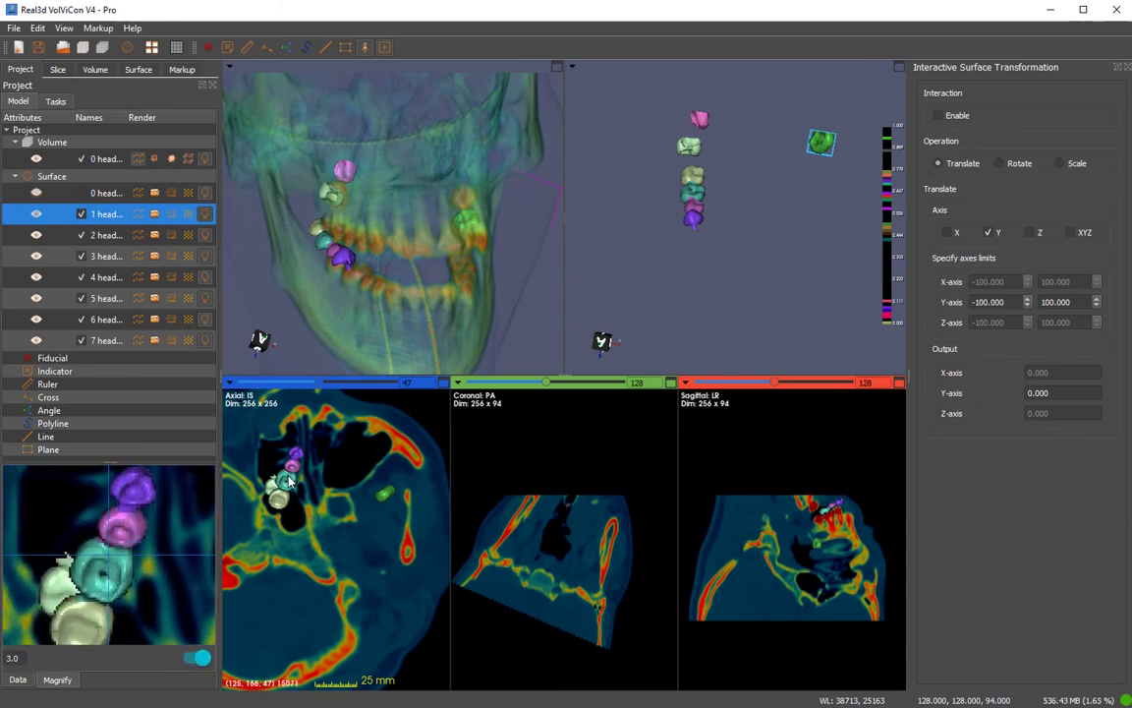
Invert the surface selection, check only surface 2, and enable interactive transformation for it
left_click(93, 259)
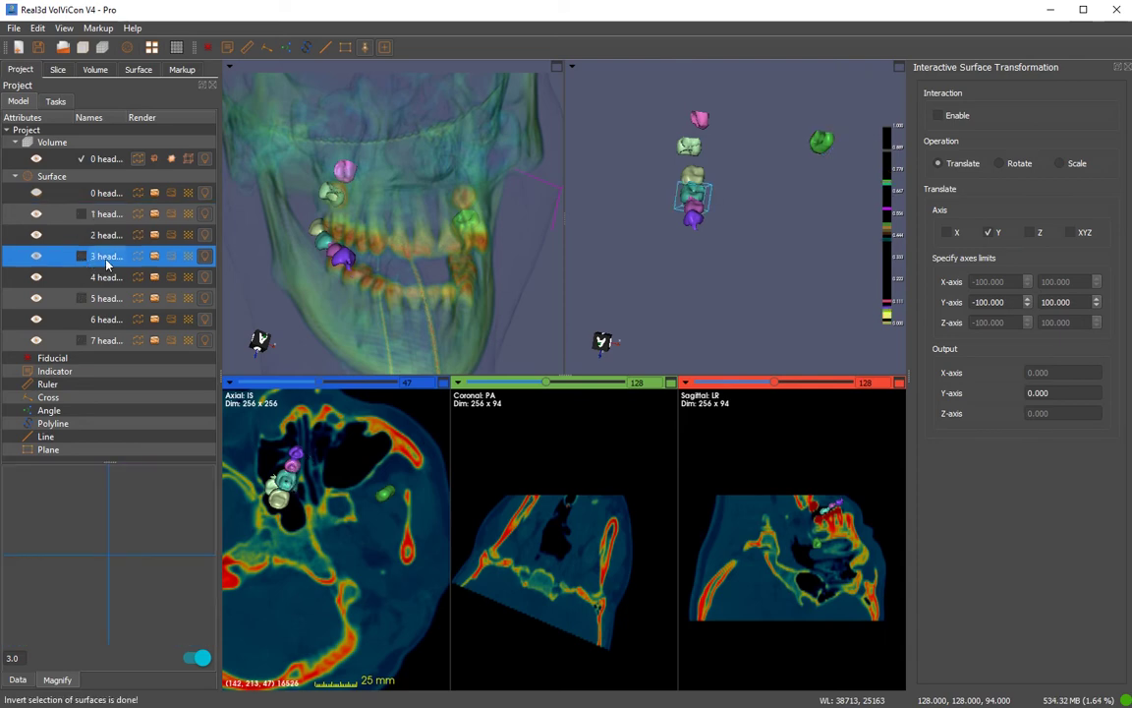
left_click(107, 235)
left_click(81, 235)
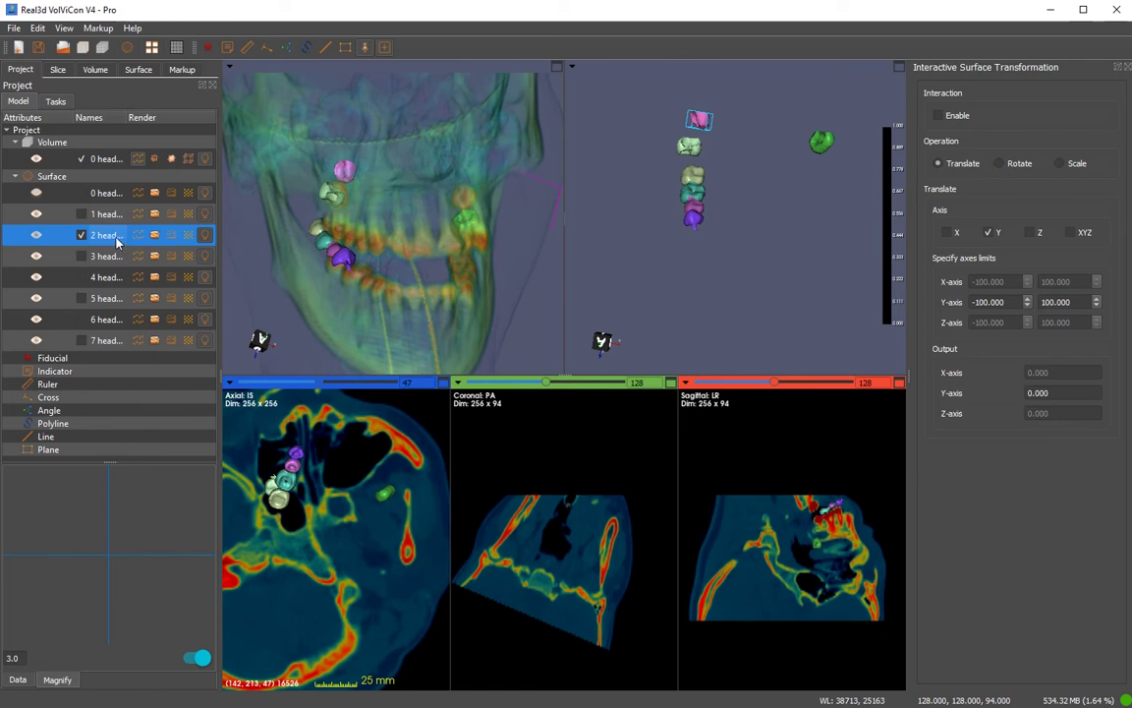
left_click(940, 115)
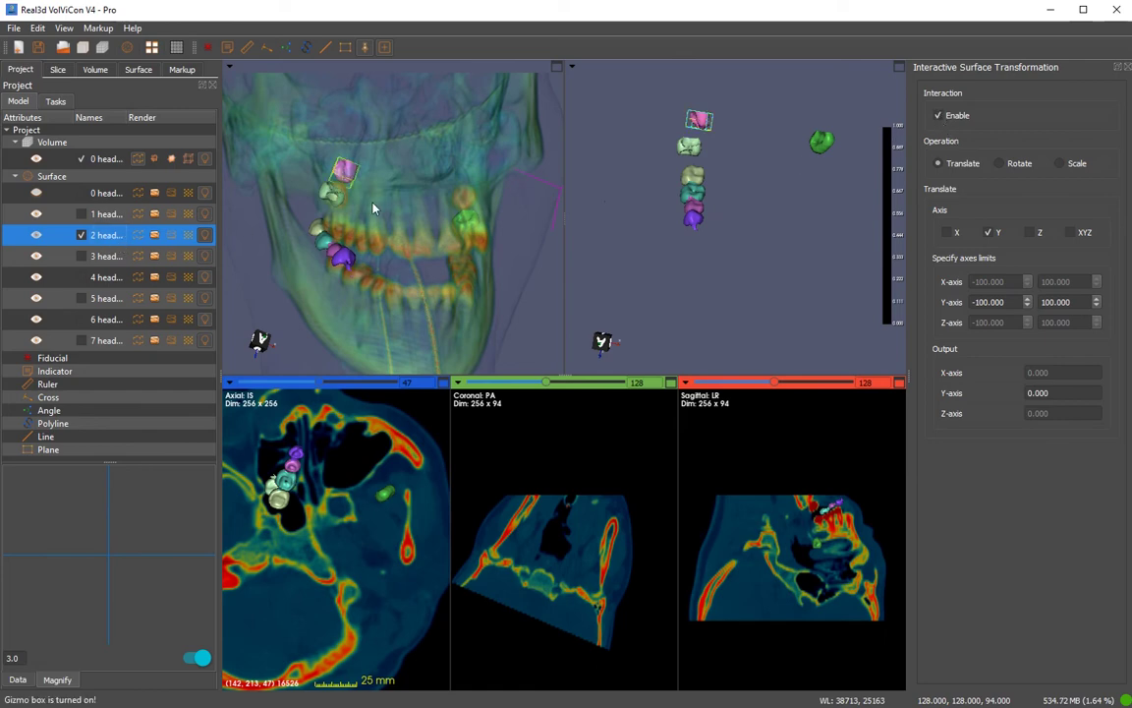
Translate surface 2 interactively along the Y axis by about 1.8 in the surface view
middle_click_drag(699, 119, 720, 161)
right_click_drag(719, 161, 880, 187)
right_click_drag(747, 246, 721, 189)
left_click(677, 224)
middle_click_drag(686, 124, 712, 160)
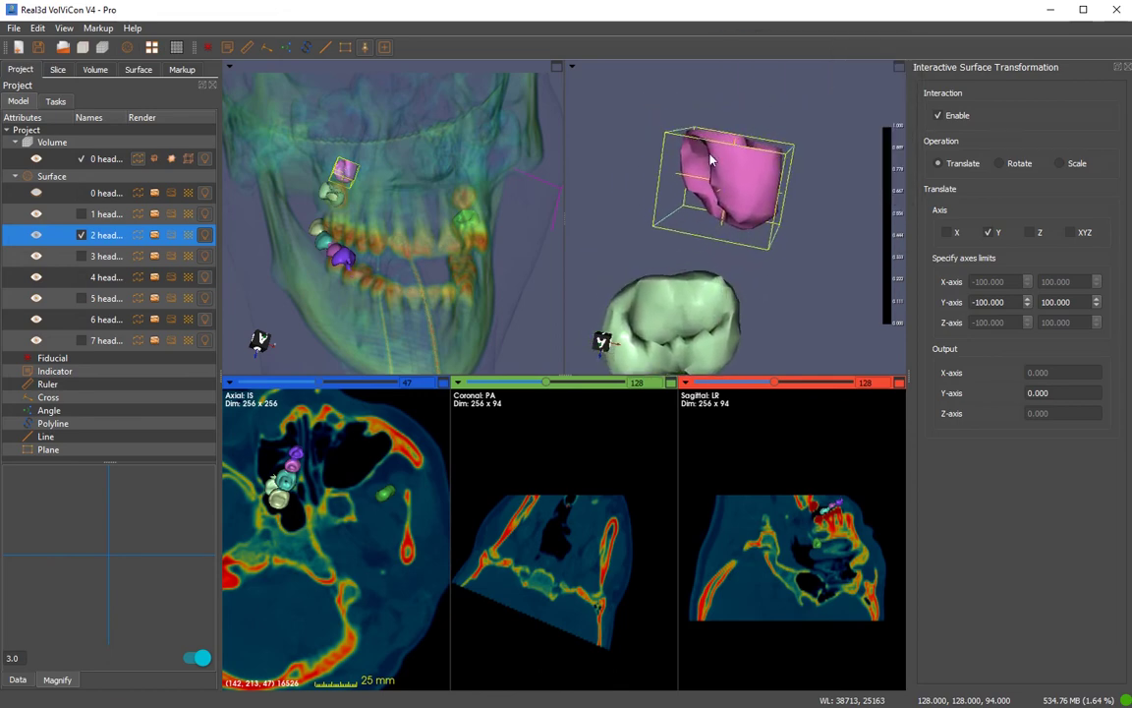
left_click(89, 179)
middle_click_drag(696, 224, 789, 304)
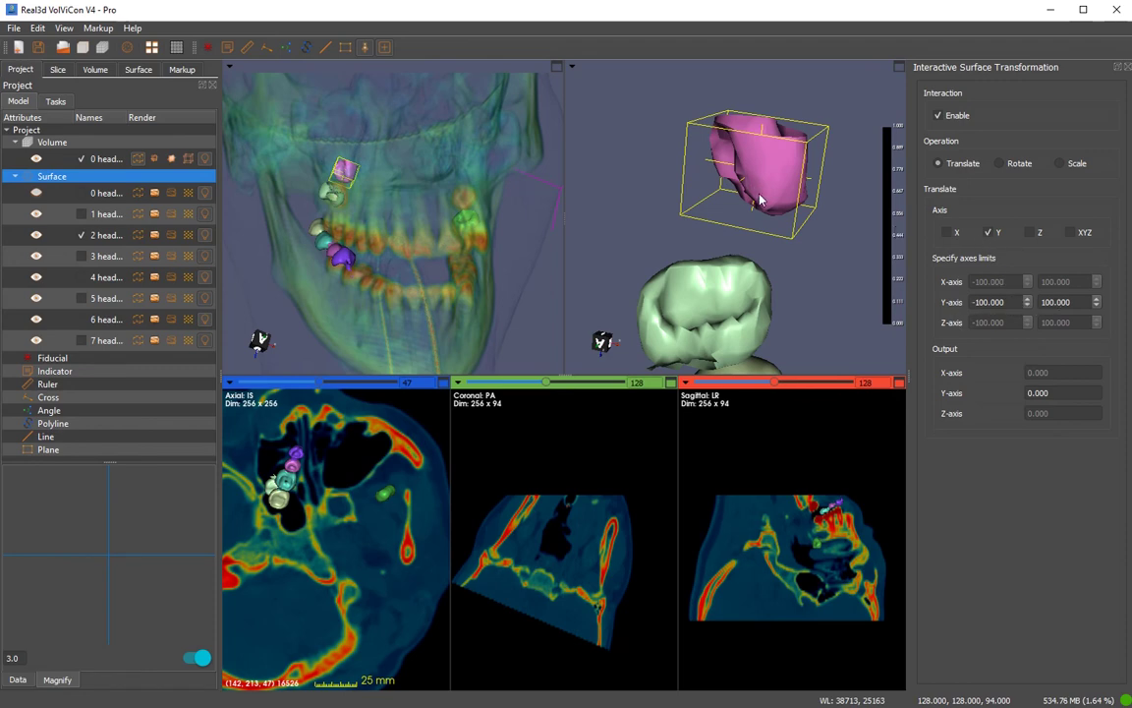
left_click_drag(757, 194, 767, 251)
Set the axial slice to 55 and the coronal slice to 188, and adjust surface 2's Y translation to 1.836
left_click_drag(322, 386, 331, 386)
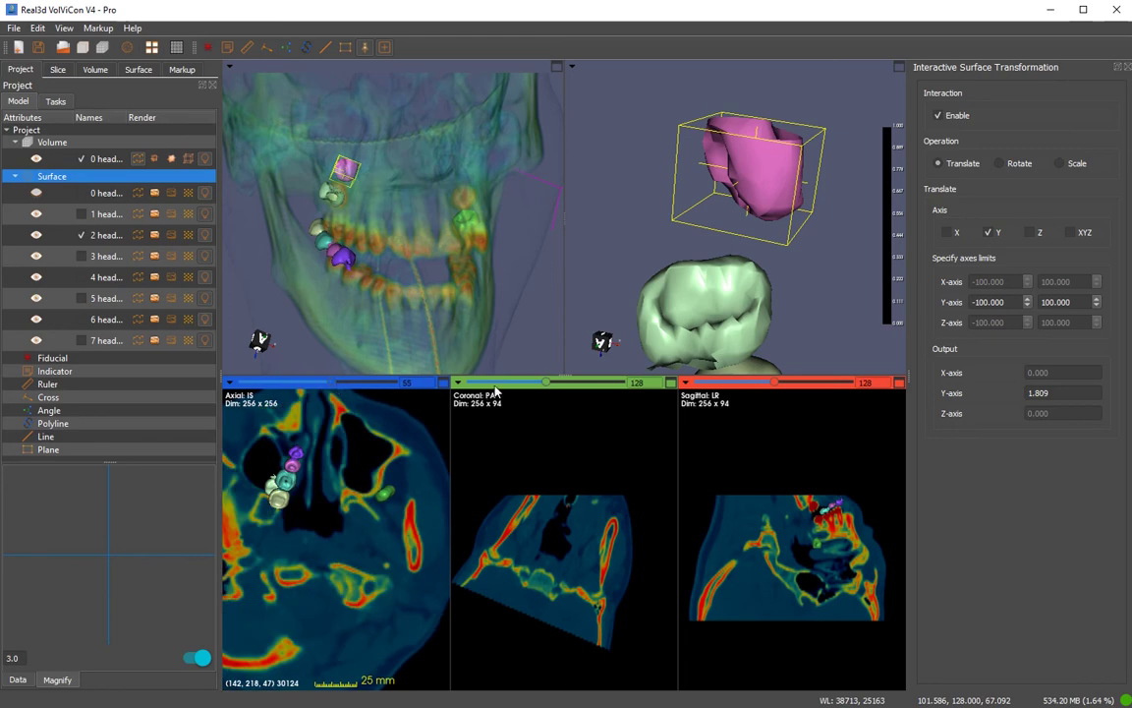
left_click_drag(548, 383, 581, 384)
left_click_drag(767, 196, 766, 231)
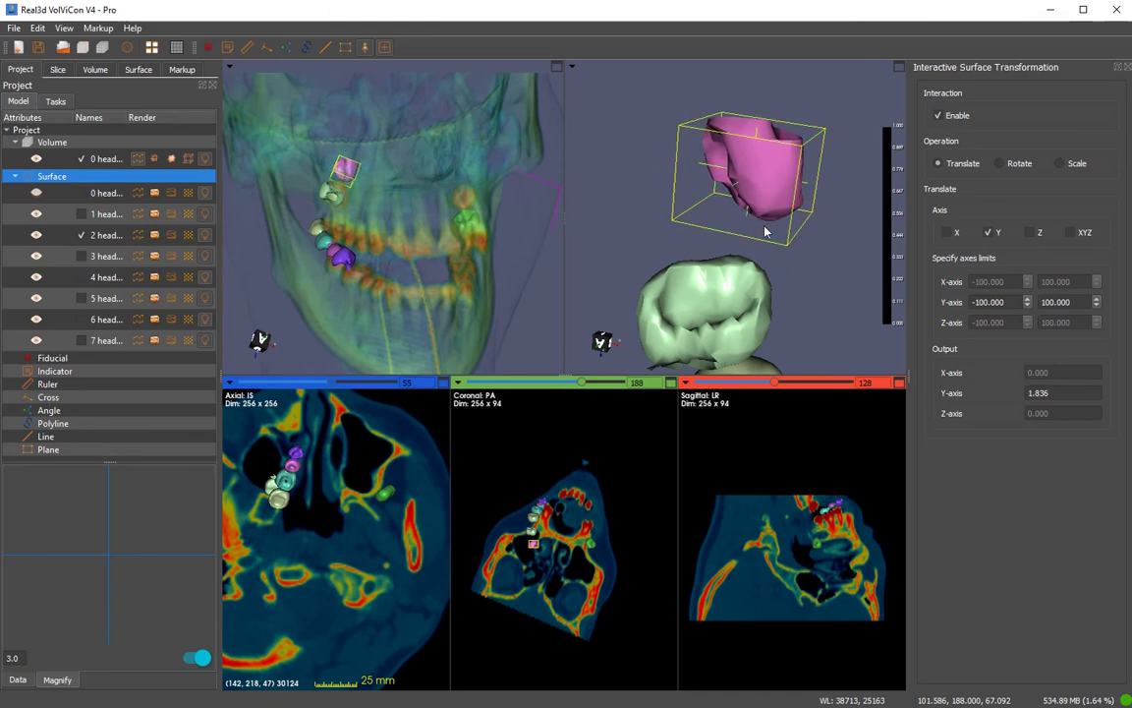
Rotate surface 2 interactively about the Y axis by about -0.088° and turn off the interaction
left_click(1001, 163)
left_click_drag(758, 218, 730, 218)
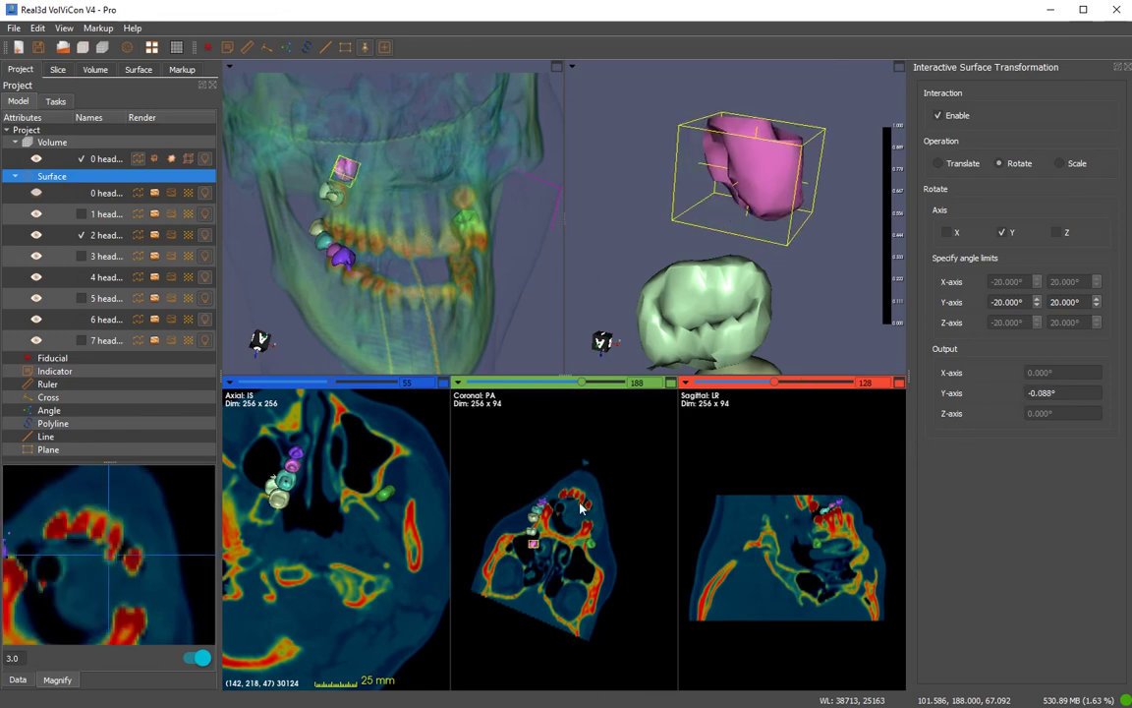
left_click(939, 116)
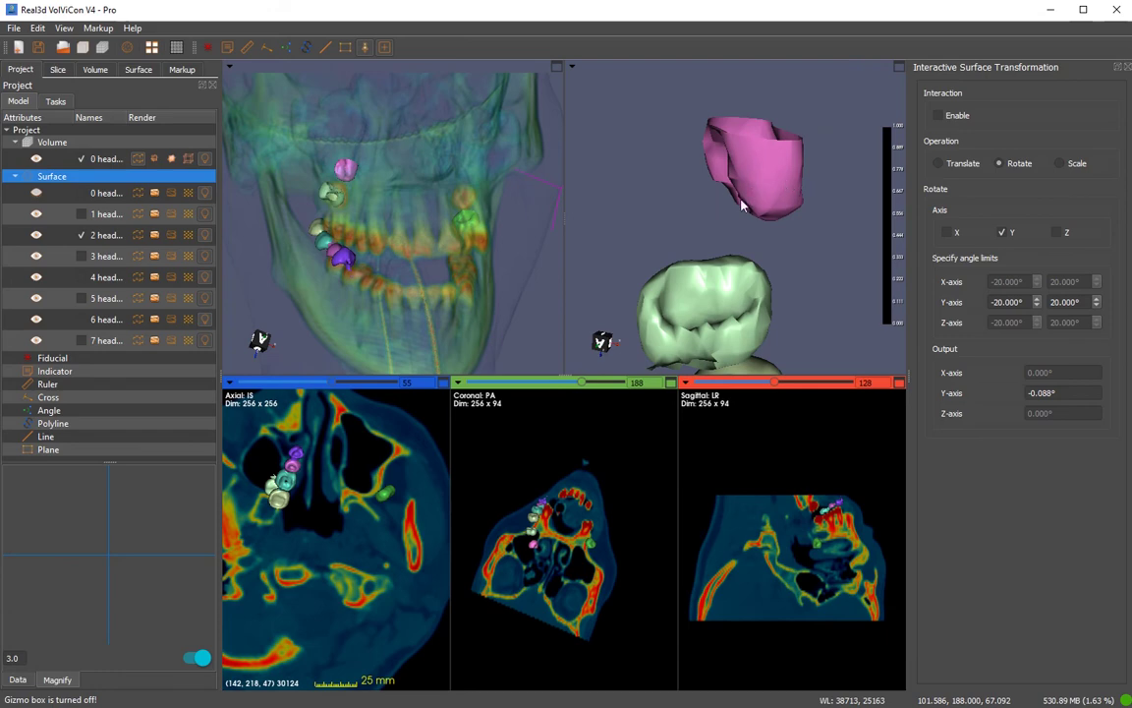
Select all surfaces and remove the shared surfaces from the volume and slice views
right_click(108, 228)
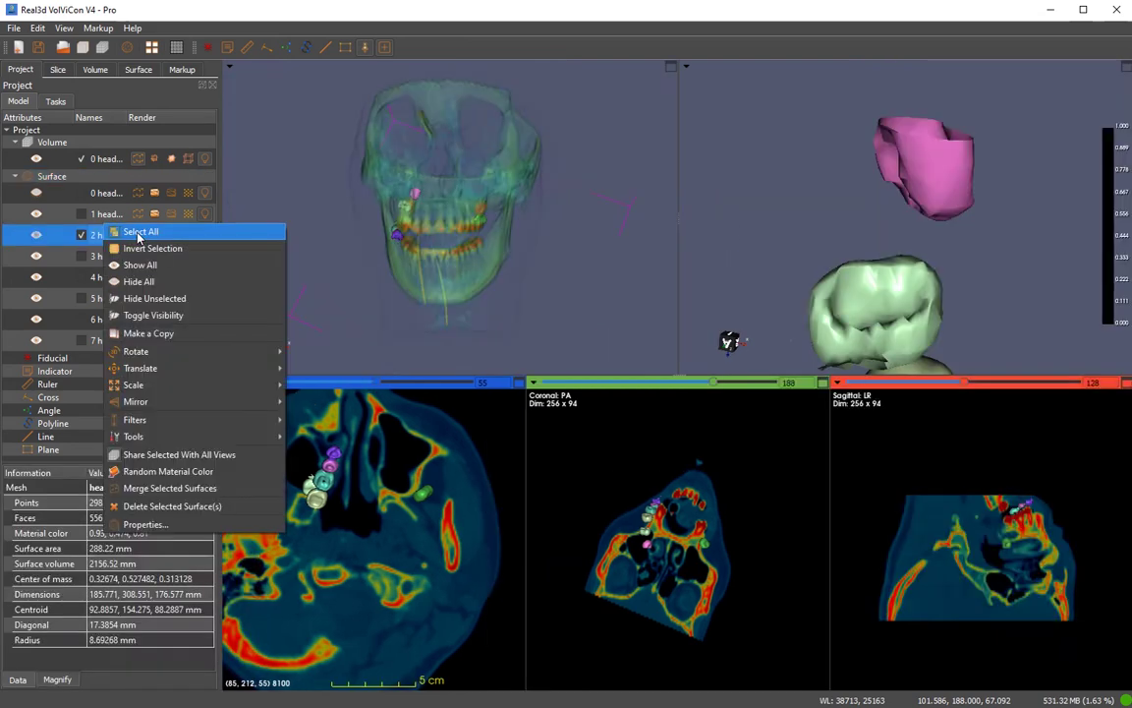
left_click(135, 233)
right_click(105, 228)
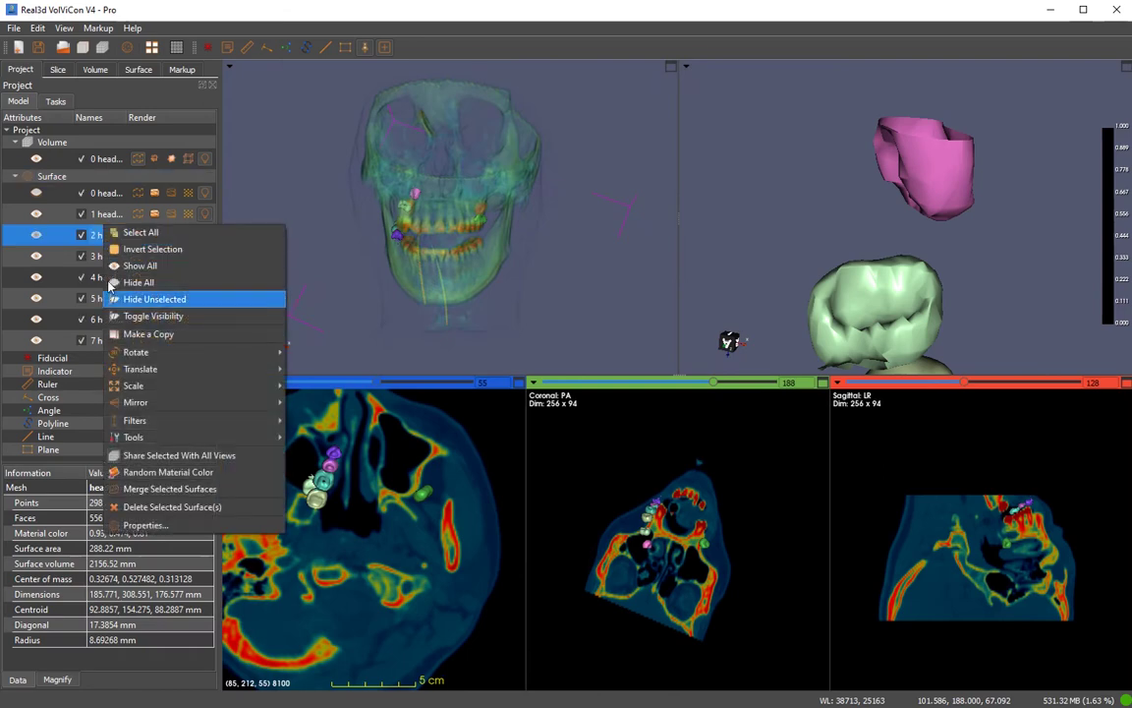
left_click(163, 458)
left_click_drag(472, 196, 655, 248)
scroll(471, 257, "up", 3)
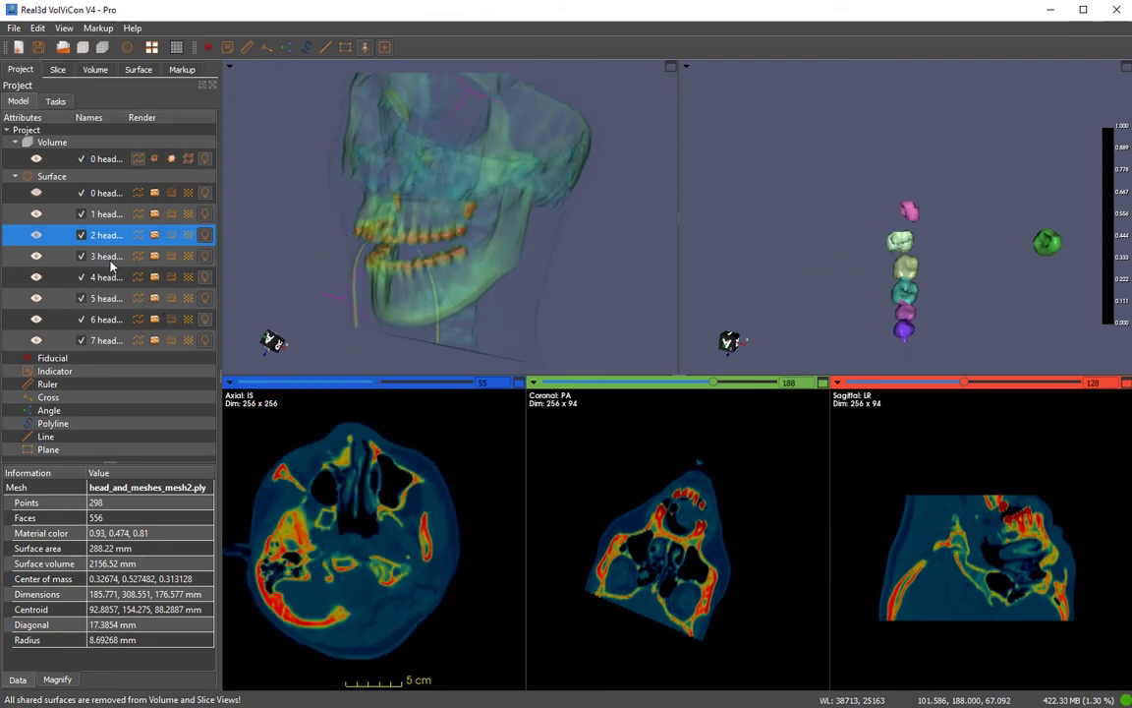
Collapse the surface list, place a fiducial on the skull volume, and reposition it in the axial slice
double_click(54, 176)
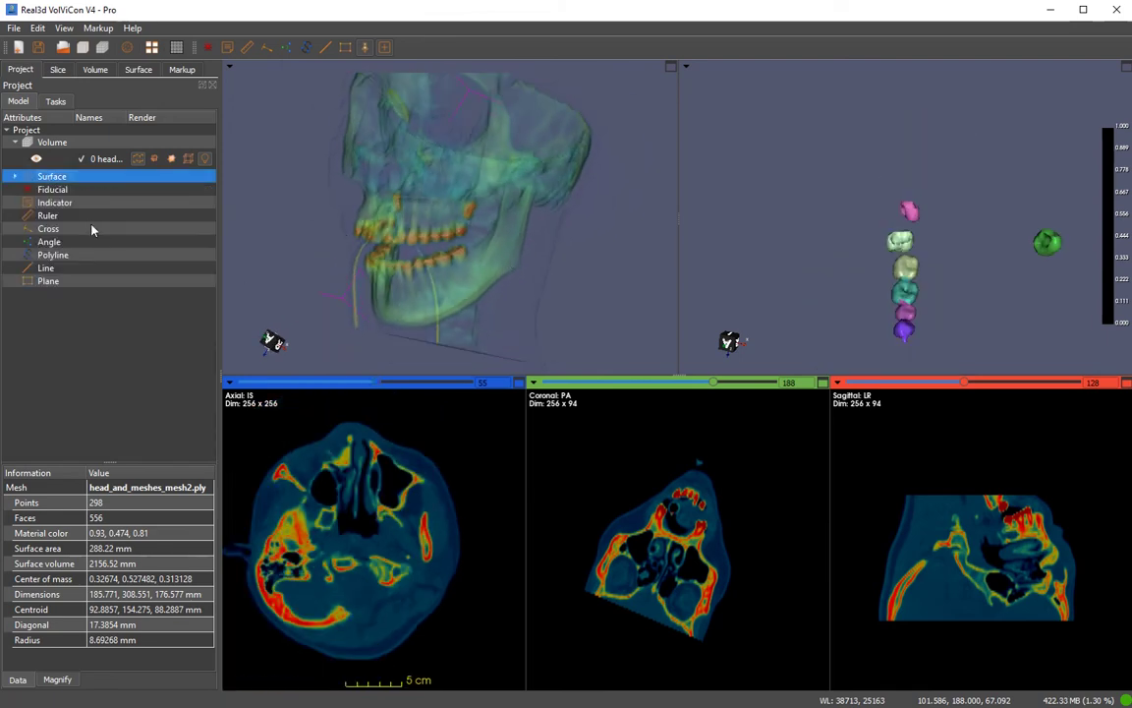
left_click_drag(334, 216, 368, 228)
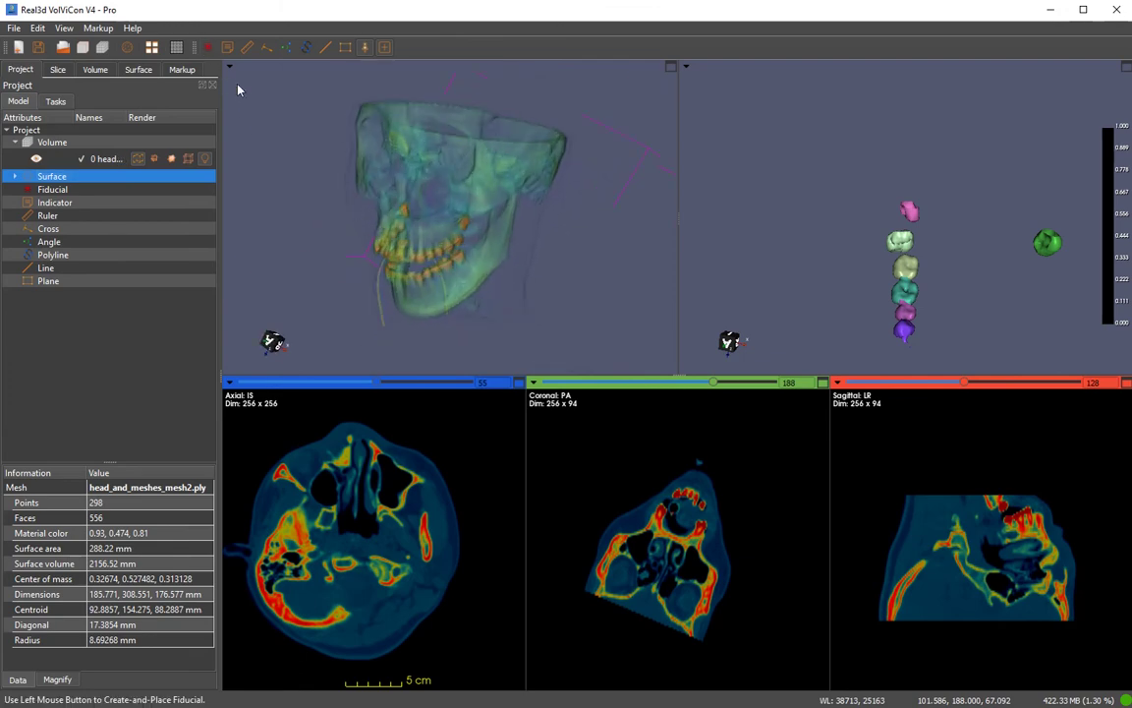
mouse_move(482, 165)
left_mouse_down()
mouse_move(480, 186)
mouse_move(492, 182)
mouse_move(484, 187)
mouse_move(468, 164)
mouse_move(472, 181)
mouse_move(486, 181)
left_mouse_up()
left_click_drag(426, 469, 412, 495)
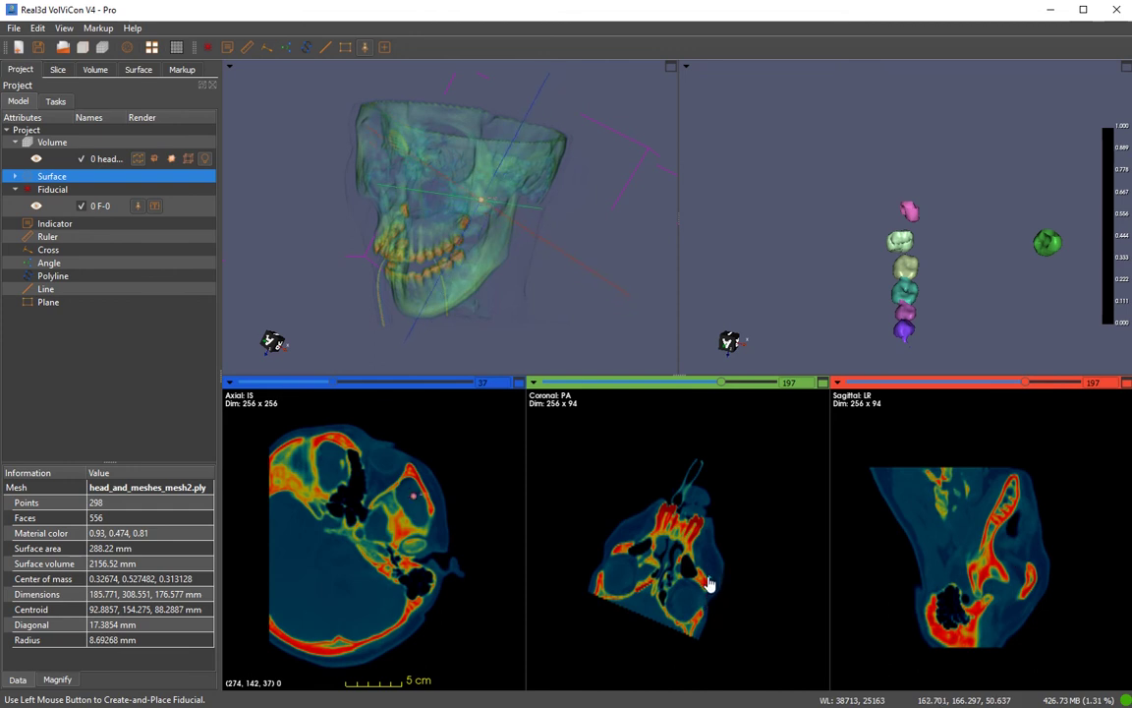
Place an indicator on the skull volume and reposition its label in the axial, coronal and sagittal slices
left_click_drag(450, 306, 362, 124)
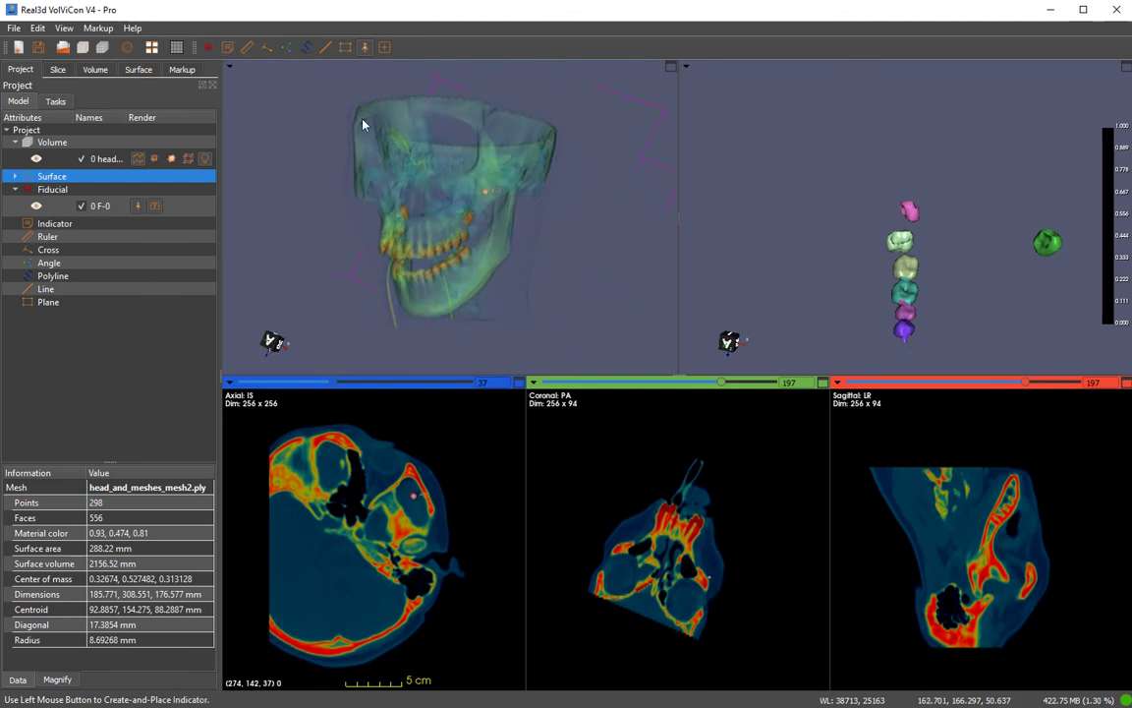
left_click_drag(489, 164, 581, 89)
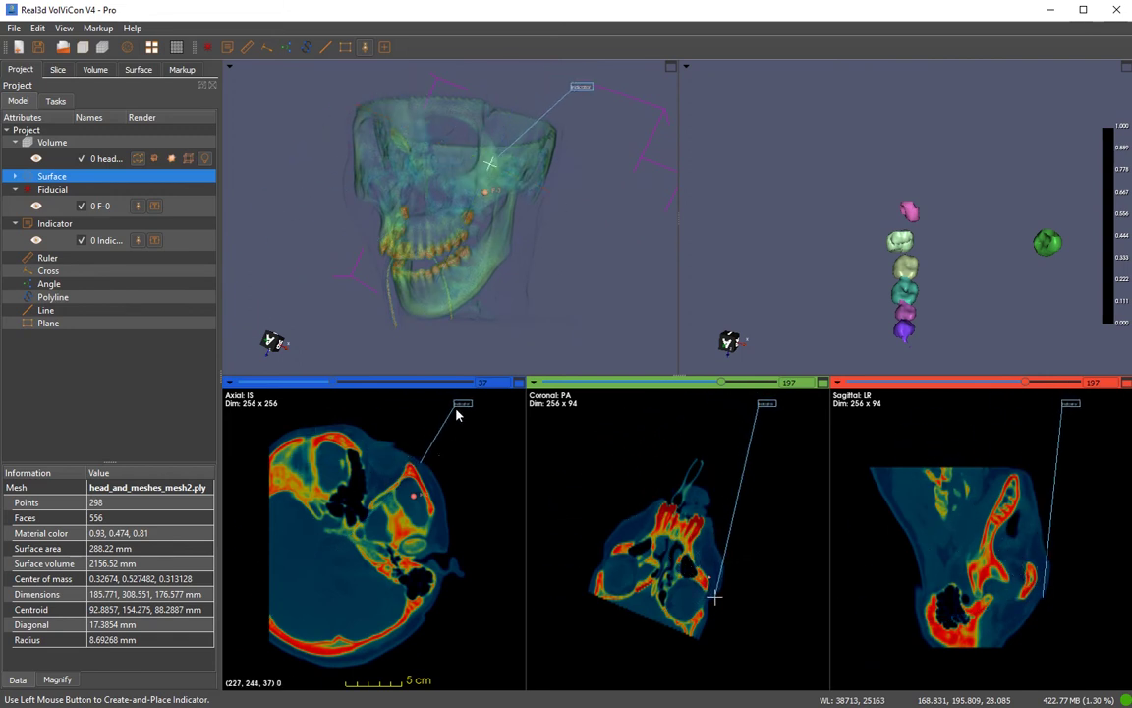
mouse_move(468, 404)
left_mouse_down()
mouse_move(480, 443)
mouse_move(464, 425)
left_mouse_up()
mouse_move(765, 432)
left_mouse_down()
mouse_move(755, 415)
mouse_move(768, 428)
left_mouse_up()
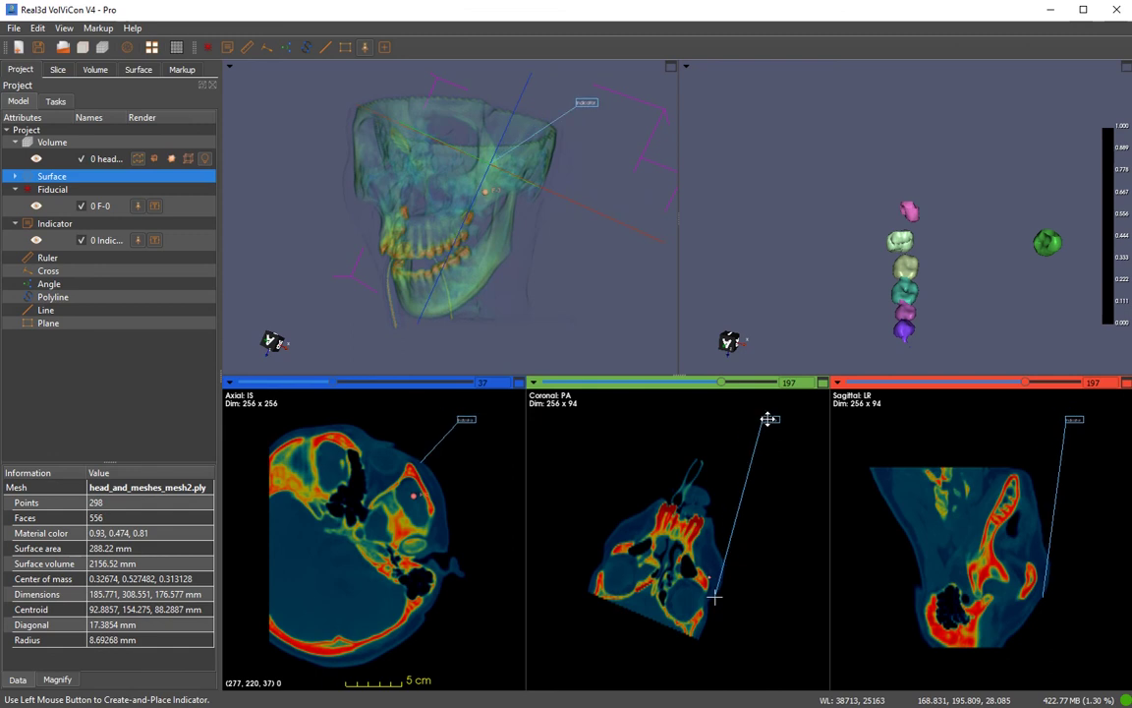
left_click_drag(1079, 423, 1075, 421)
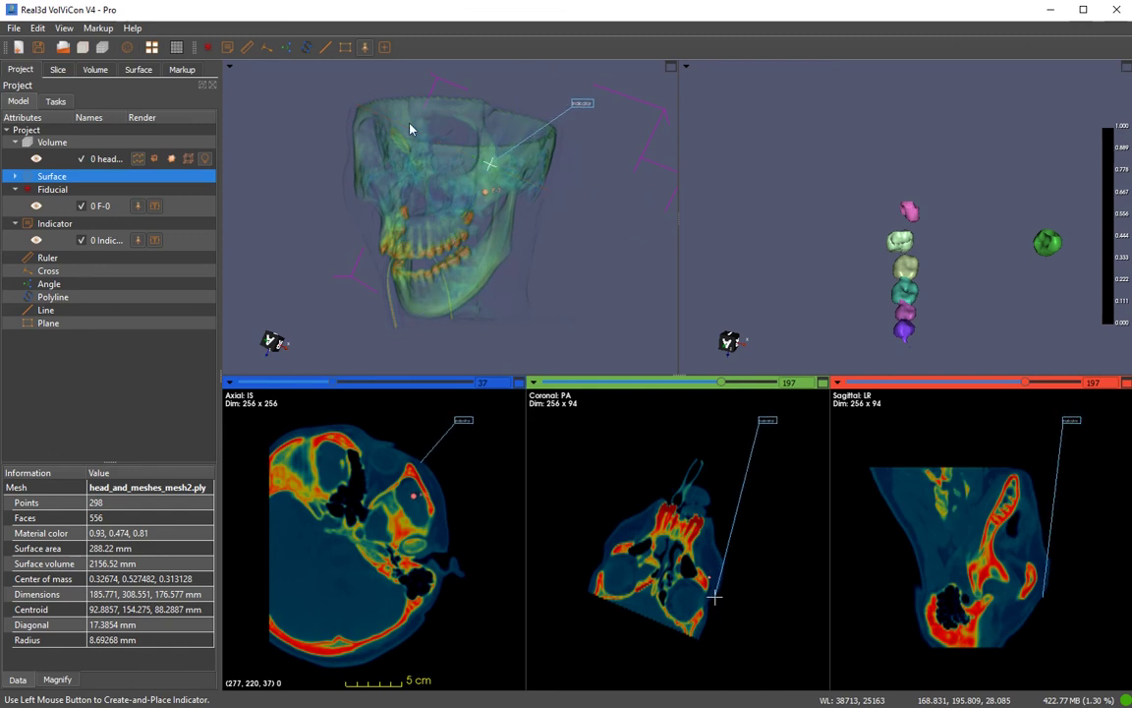
Show the axial slice maximized and enable snapping to edges in the Polyline markup settings
left_click_drag(405, 211, 310, 109)
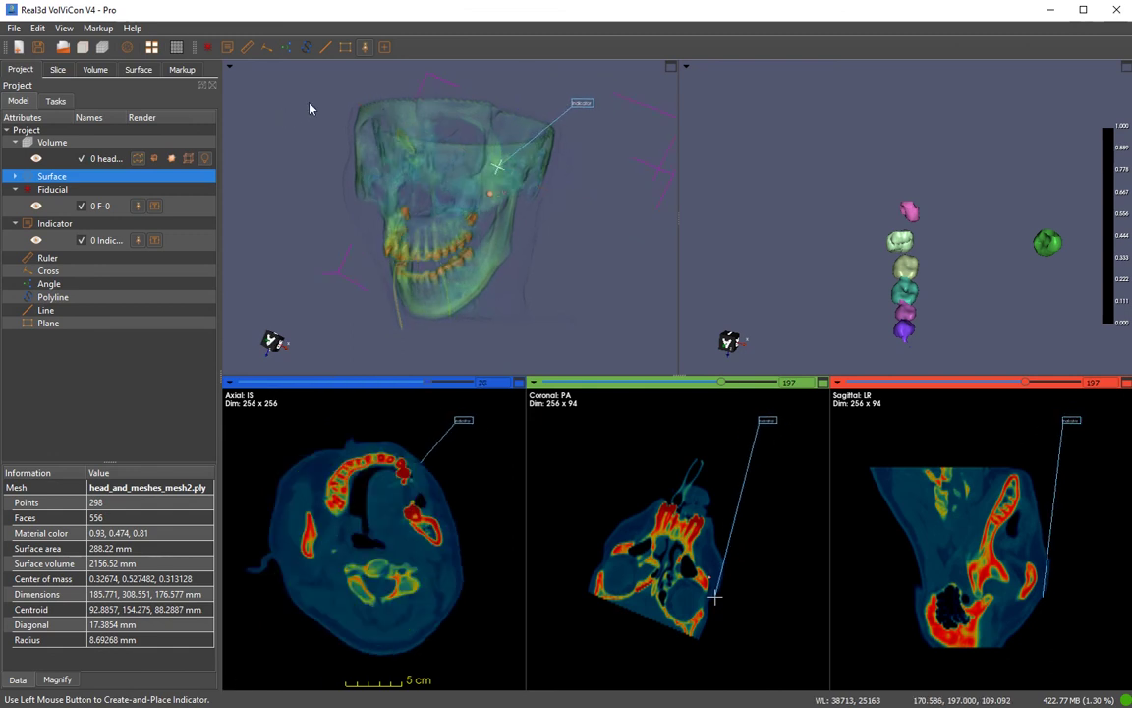
left_click(306, 49)
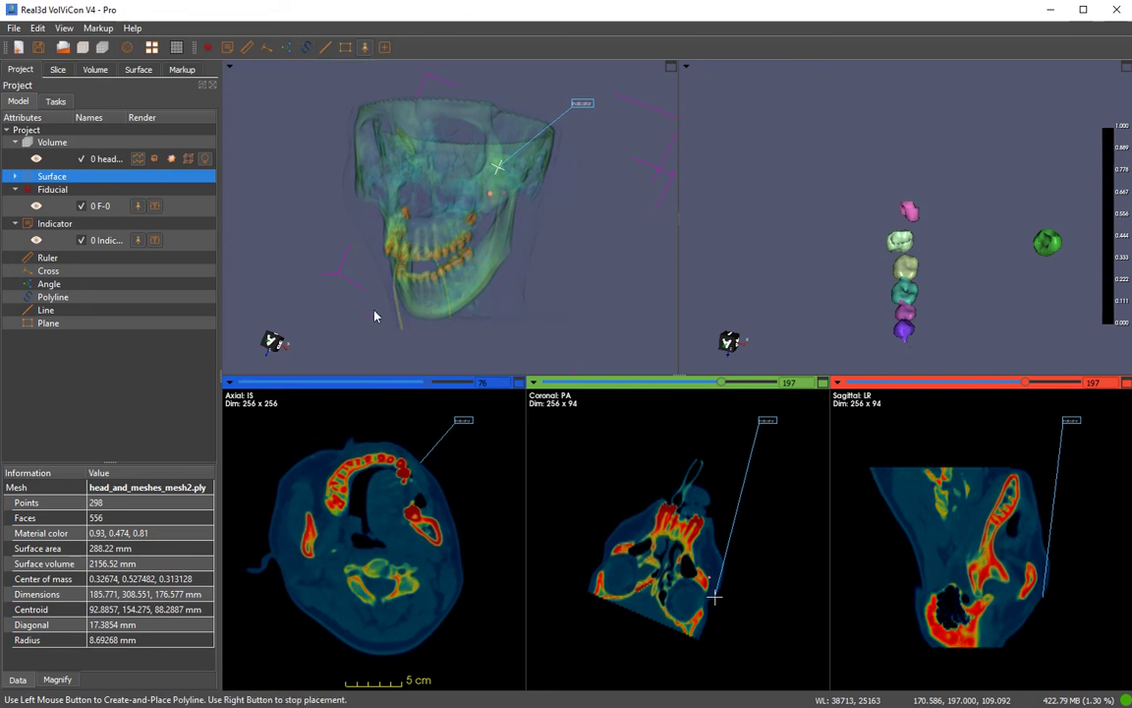
left_click(518, 382)
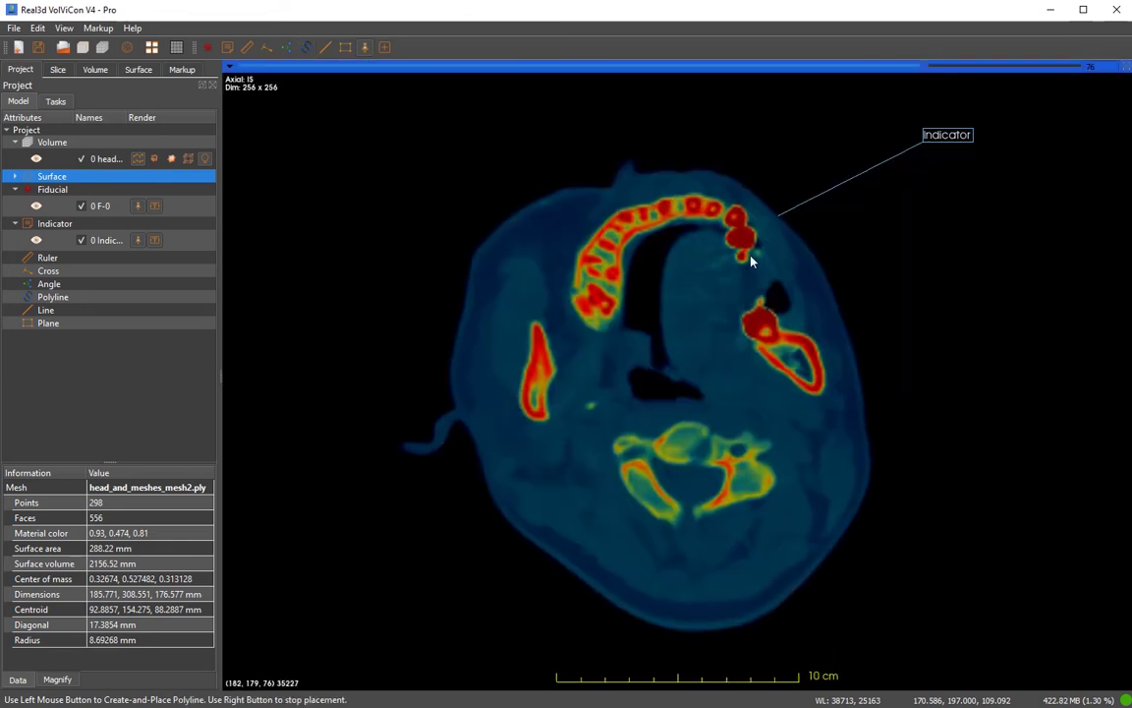
left_click(182, 70)
left_click(211, 102)
left_click(211, 102)
left_click(146, 104)
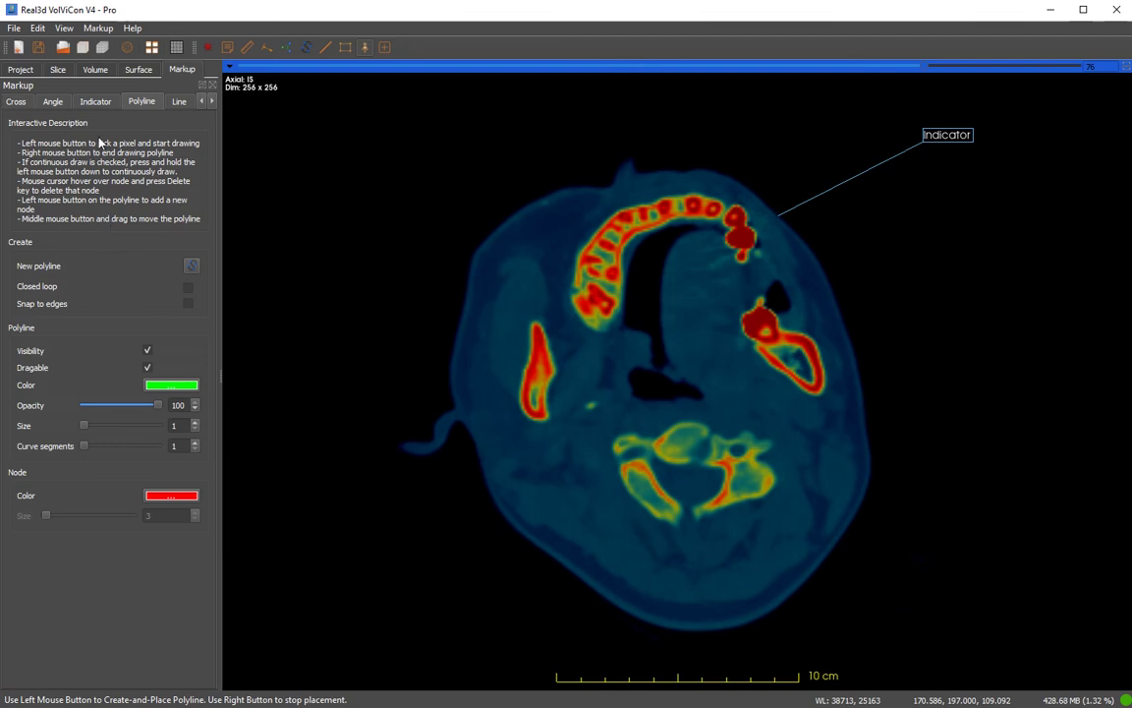
left_click(188, 306)
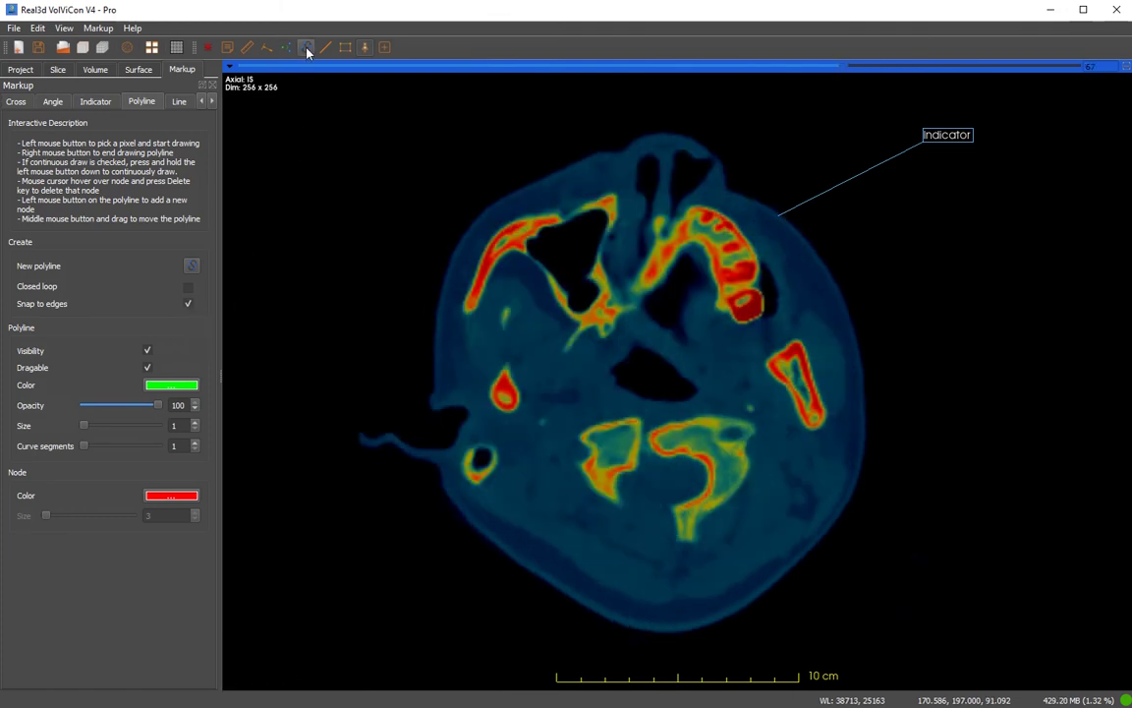
Trace a new edge-snapped polyline around the tooth arch in axial slice 67 and restore the multi-view layout
left_click(193, 267)
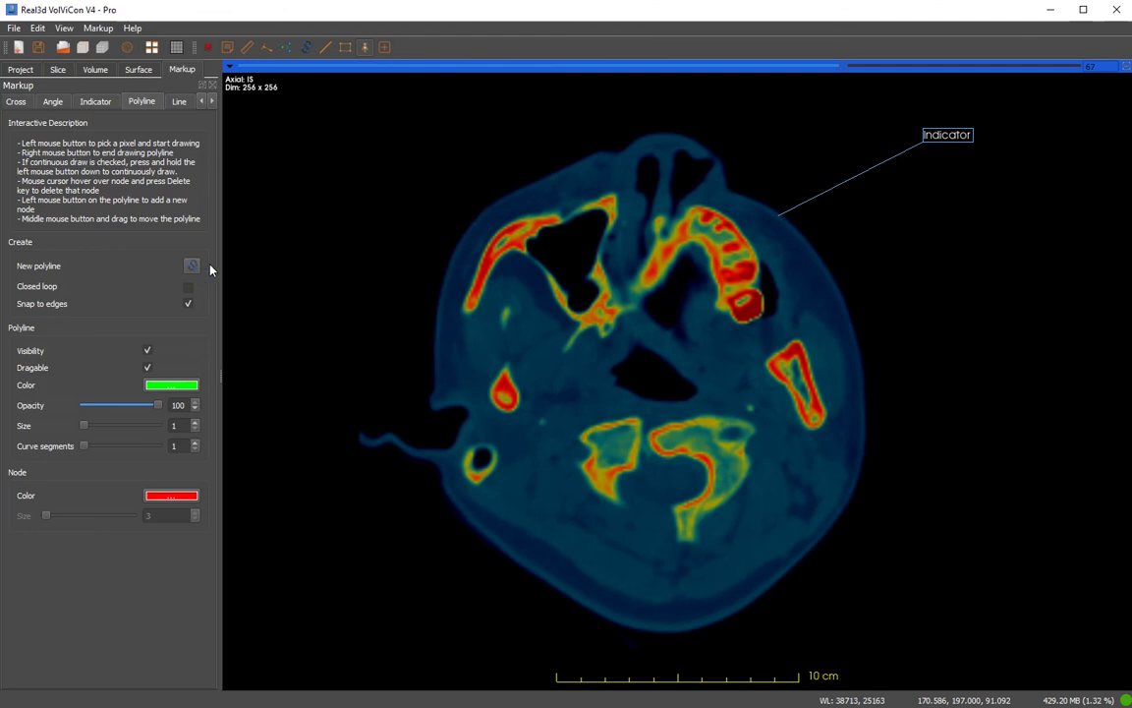
left_click(762, 296)
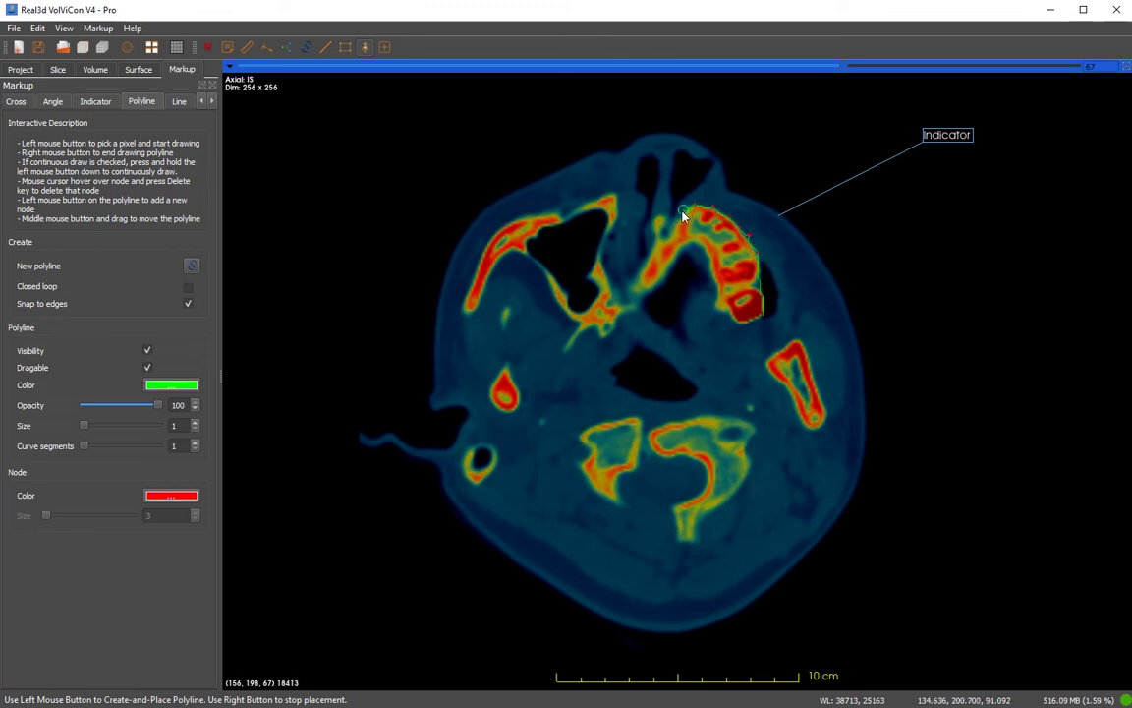
left_click(675, 241)
right_click(767, 320)
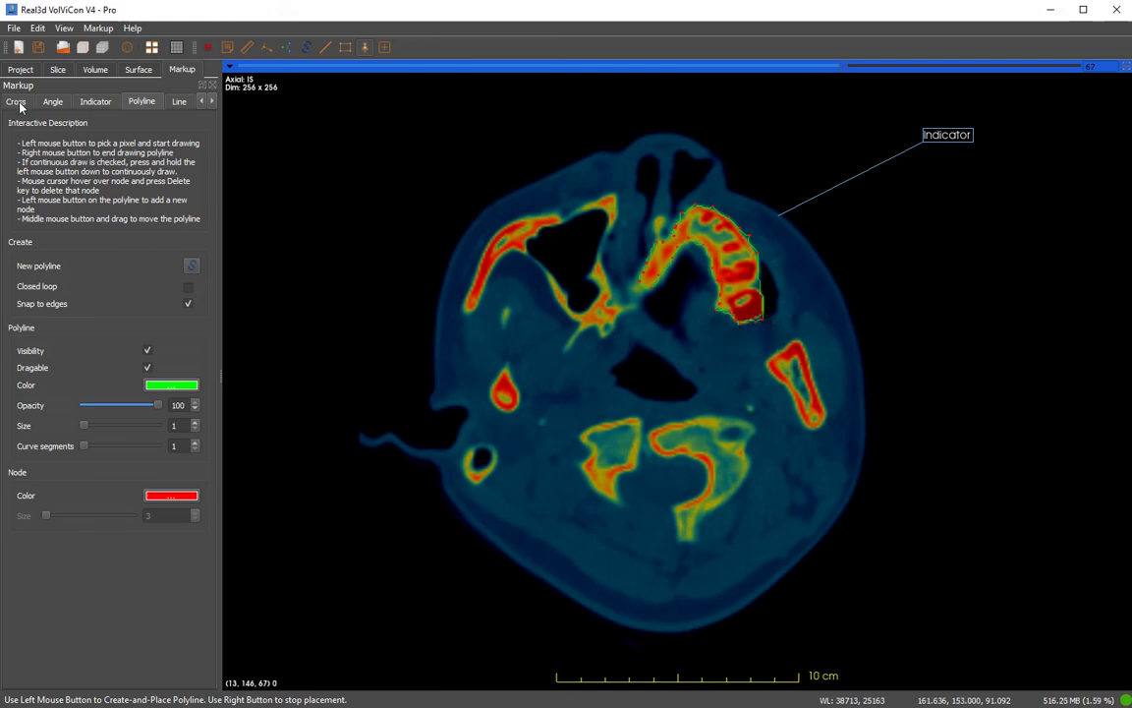
left_click(1126, 68)
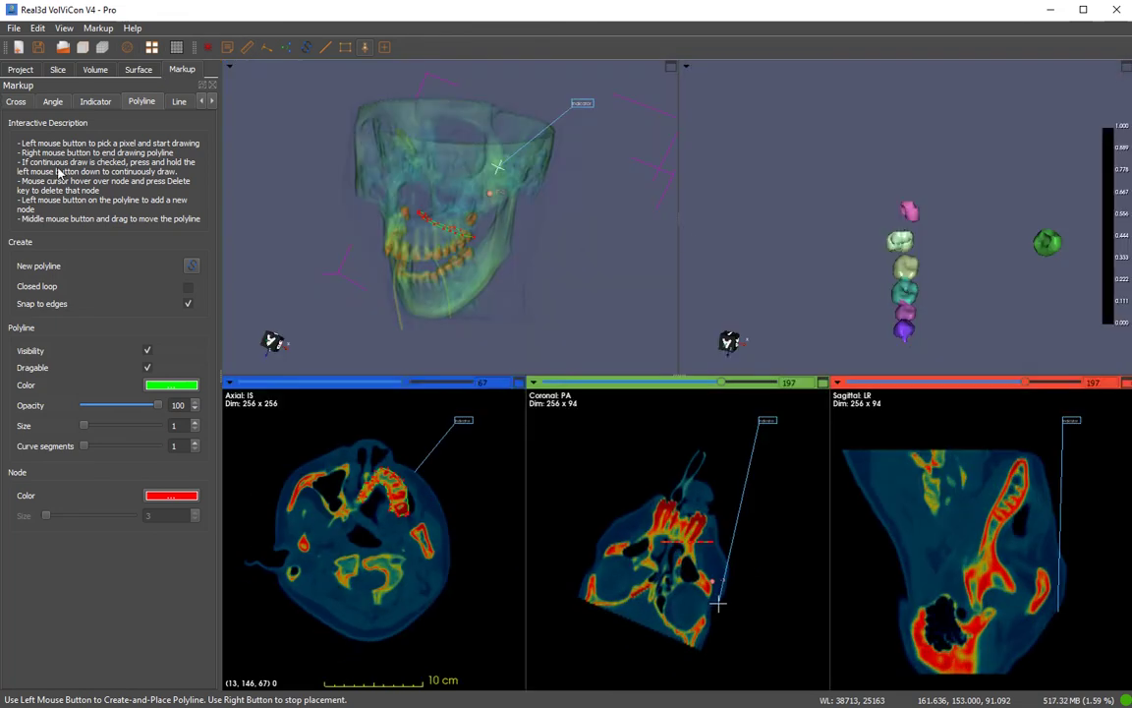
Select all polylines in the project model and extract the volume region inside the tooth-arch polyline
left_click(16, 102)
left_click(20, 69)
right_click(98, 293)
left_click(102, 313)
right_click(100, 295)
left_click(137, 301)
mouse_move(382, 301)
left_mouse_down()
mouse_move(336, 301)
mouse_move(293, 332)
mouse_move(410, 263)
mouse_move(462, 261)
mouse_move(354, 319)
mouse_move(386, 277)
mouse_move(366, 287)
left_mouse_up()
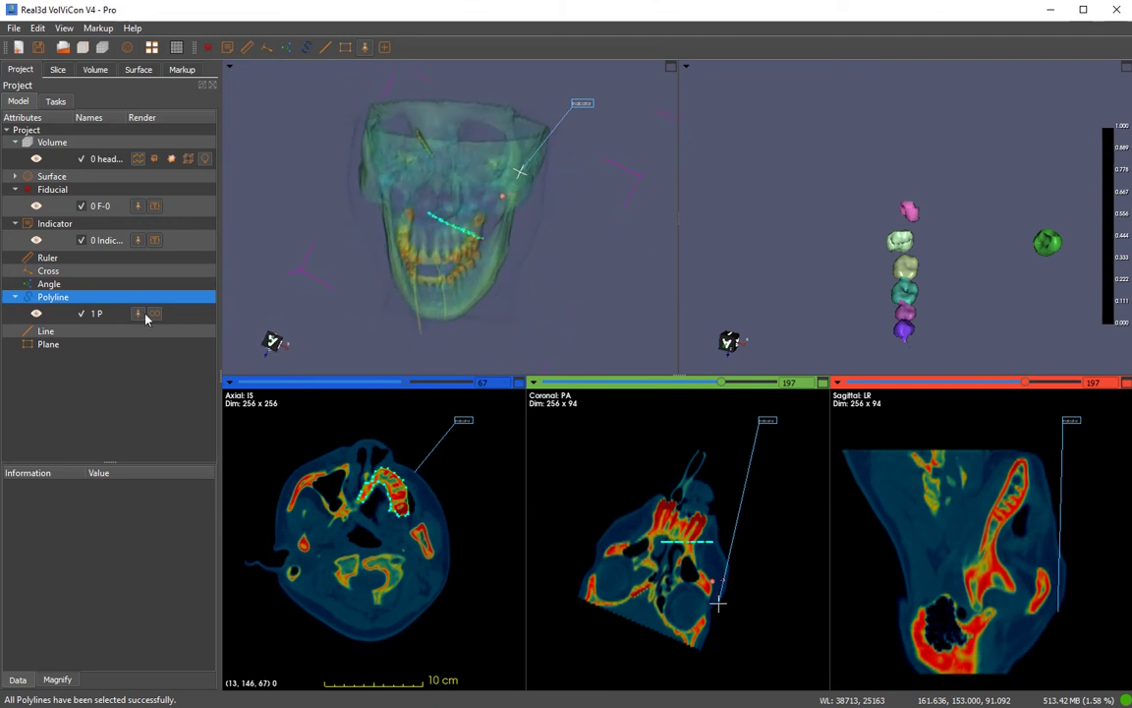
right_click(108, 316)
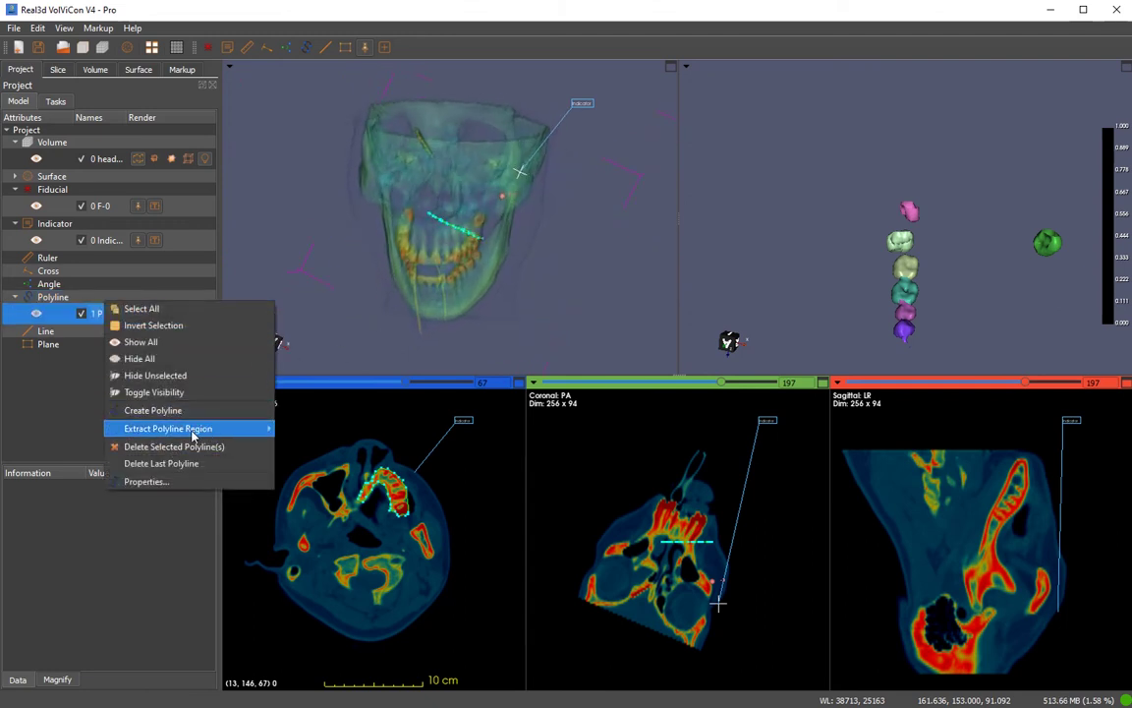
mouse_move(252, 434)
left_click(329, 428)
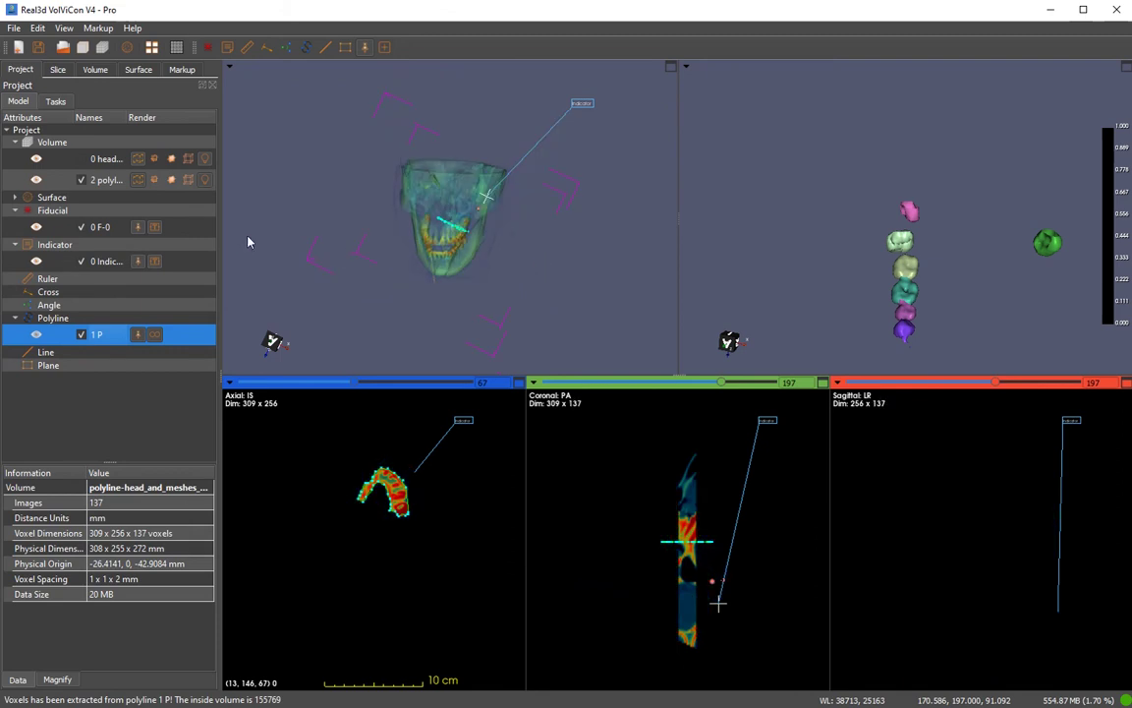
Hide the original head volume and inspect the extracted region in 3D and through the axial slices
left_click(34, 157)
scroll(518, 278, "up", 5)
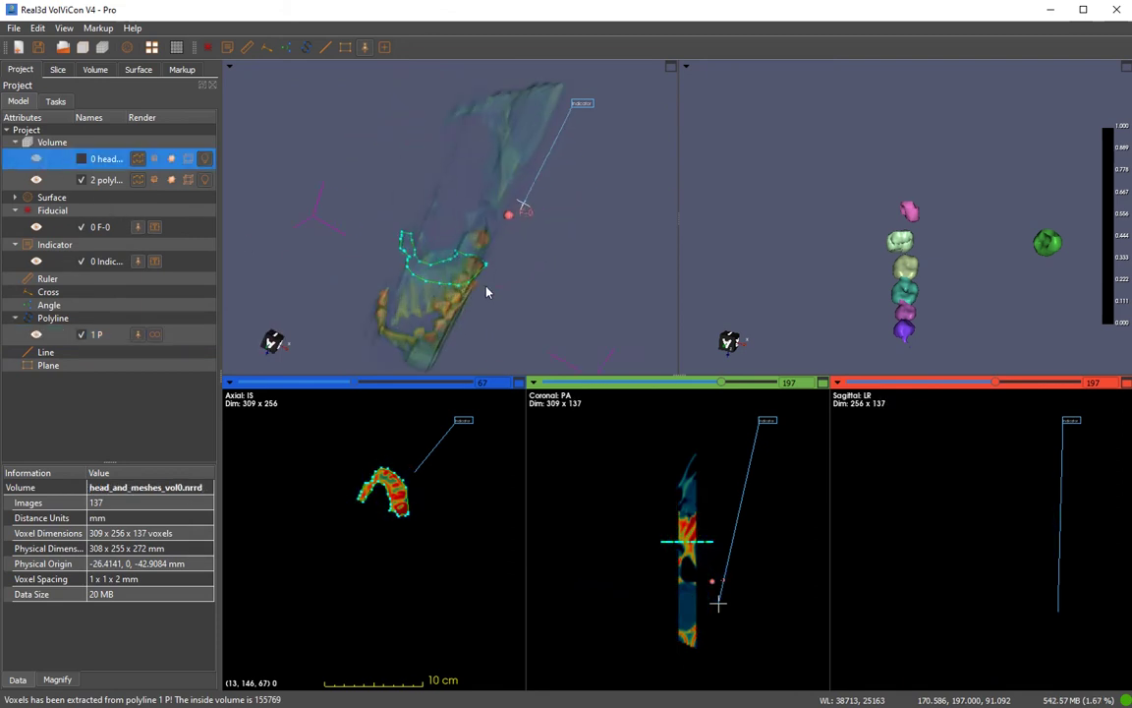
left_click_drag(593, 296, 461, 360)
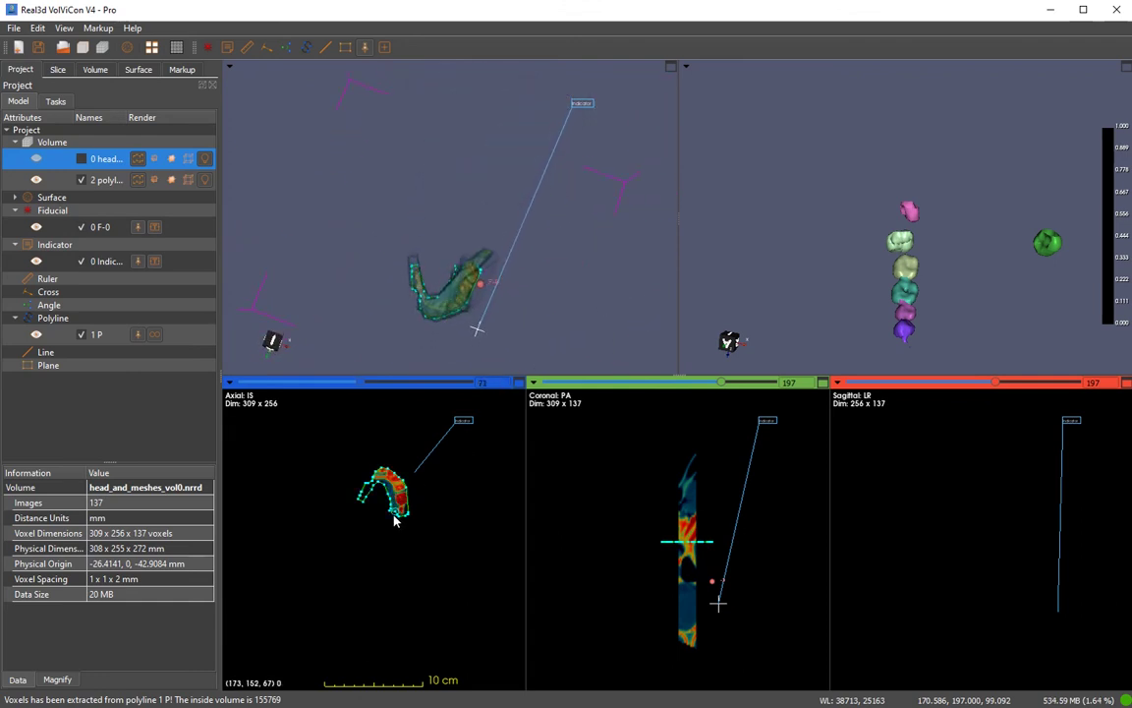
scroll(394, 516, "down", 4)
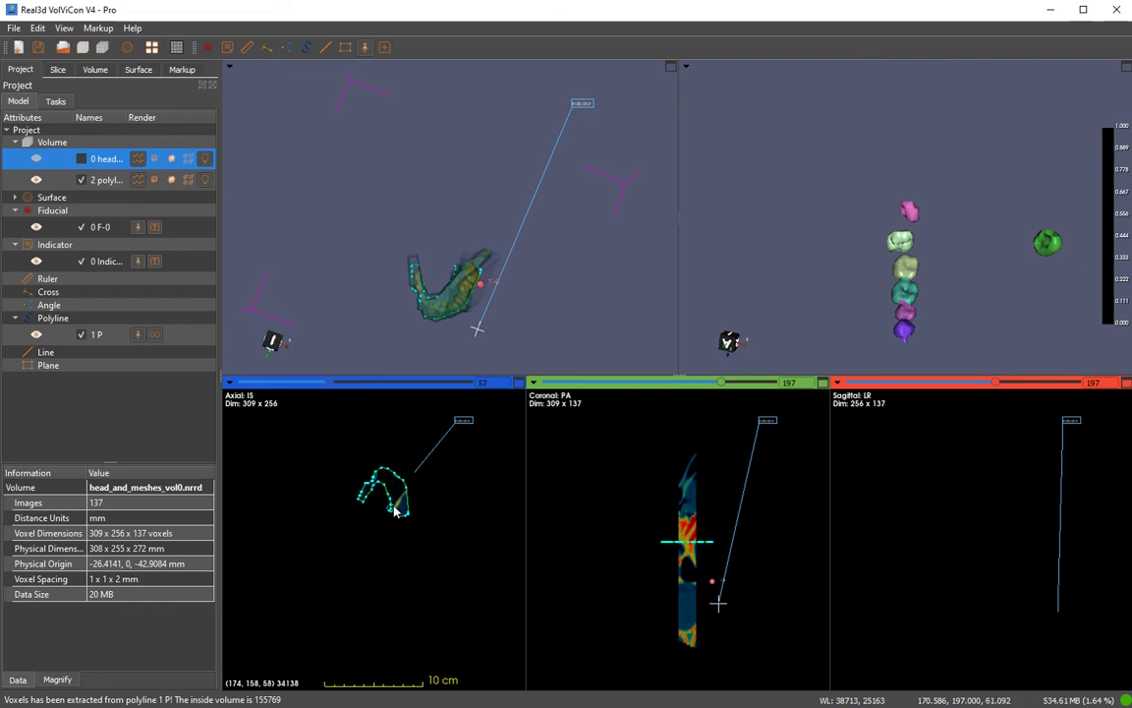
scroll(393, 506, "up", 6)
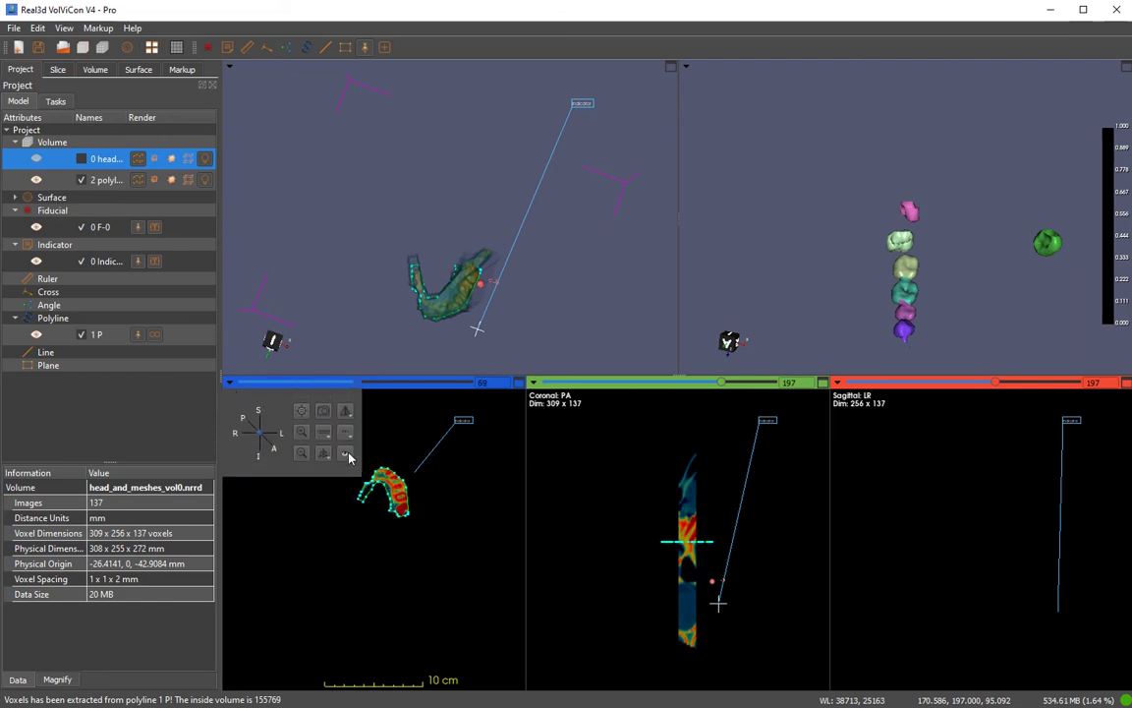
Show the axial plane in the 3D view, move it to slice 91 through the extracted volume, and hide it again
left_click(346, 455)
left_click(326, 424)
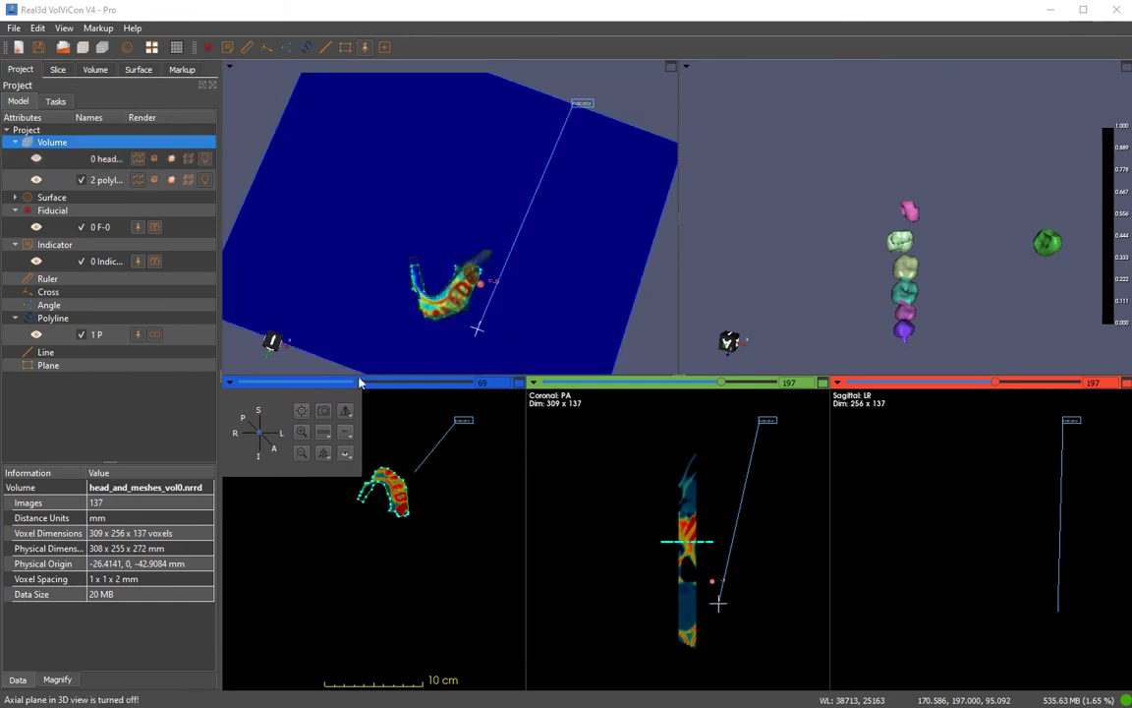
left_click_drag(338, 283, 384, 259)
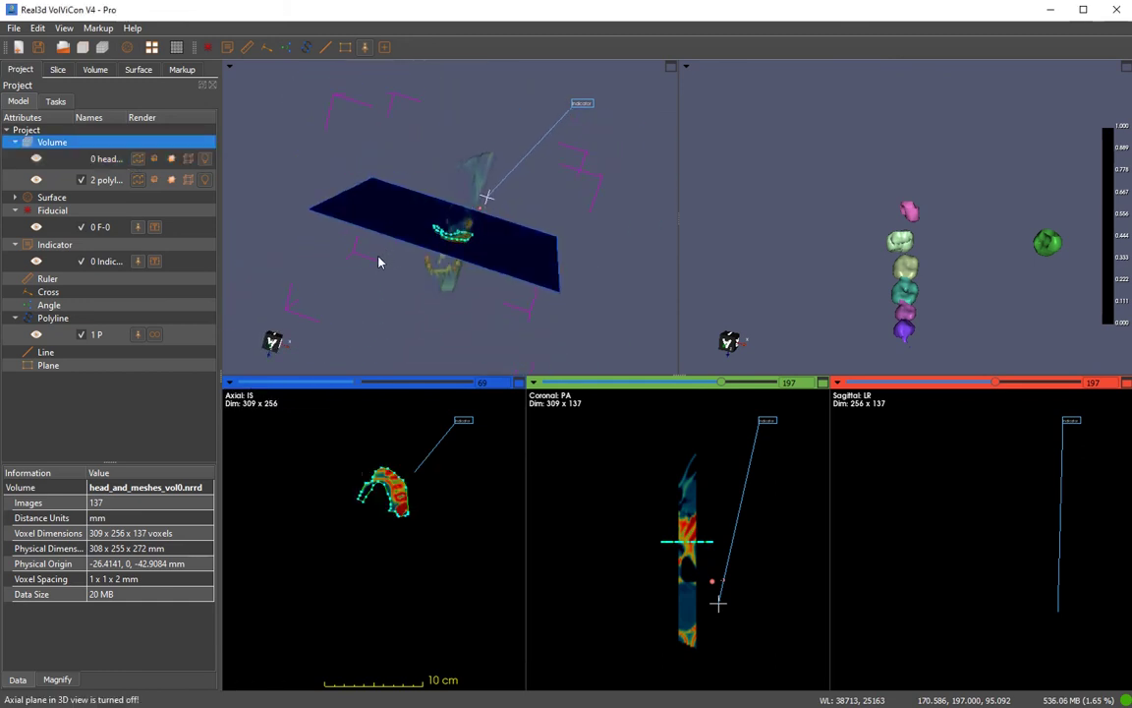
left_click_drag(359, 386, 393, 391)
left_click_drag(677, 121, 651, 140)
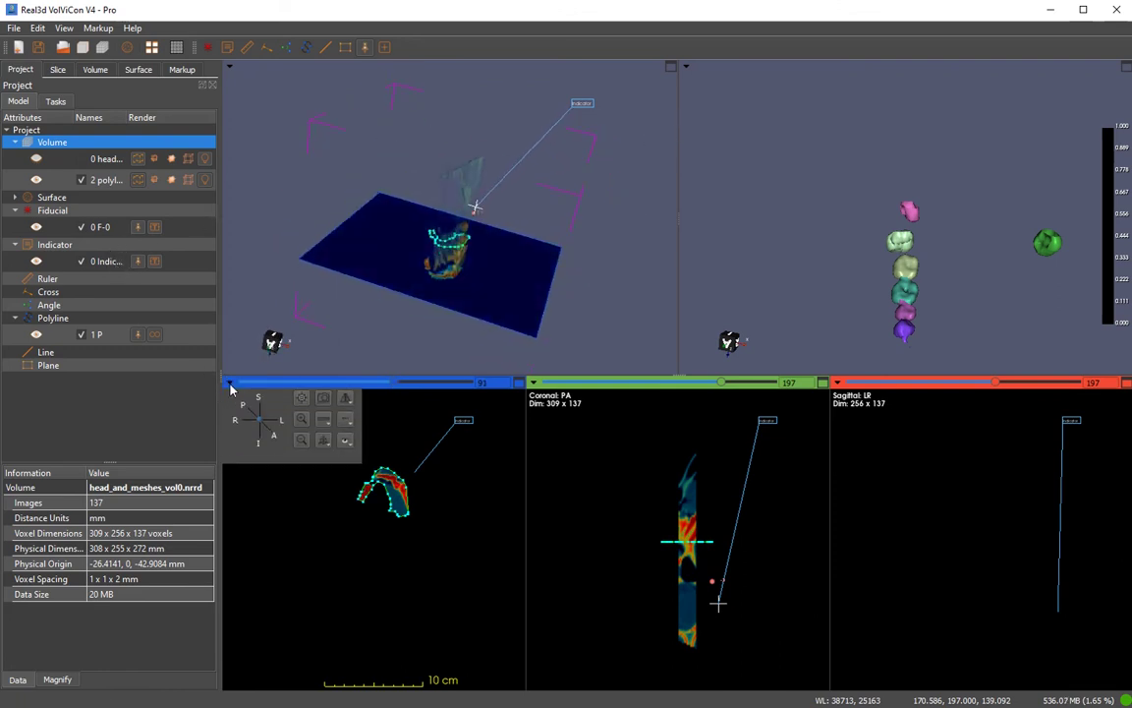
left_click(346, 454)
left_click(363, 472)
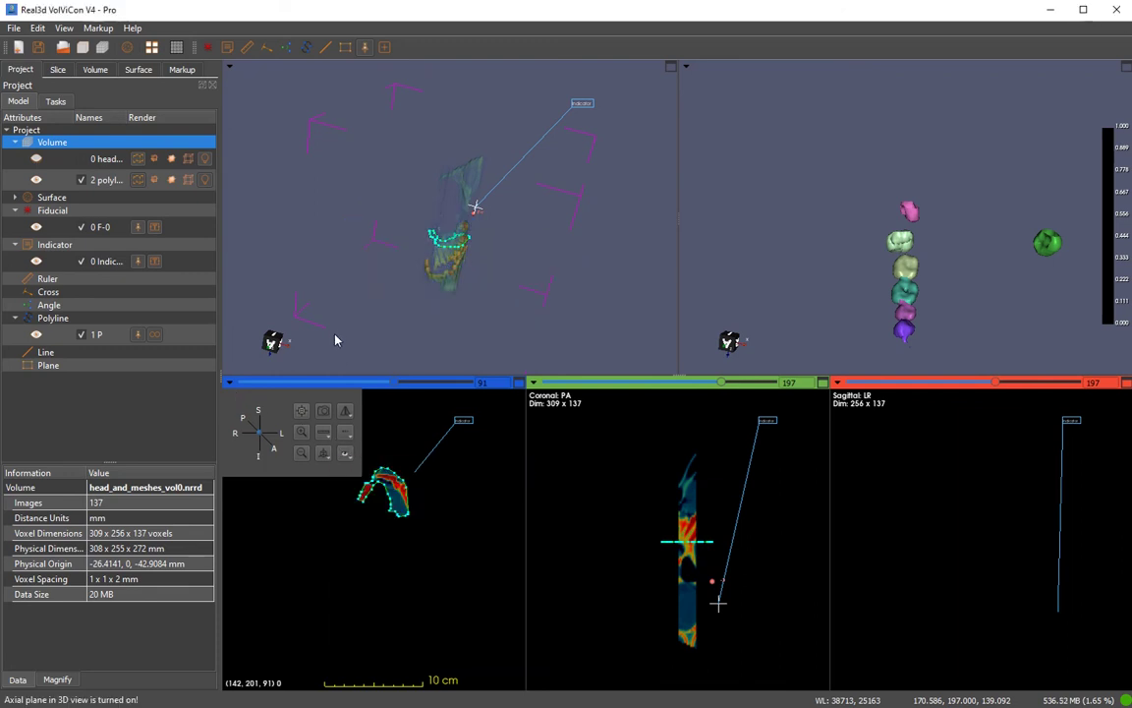
Close the current head project and confirm closing it
left_click(14, 27)
left_click(83, 65)
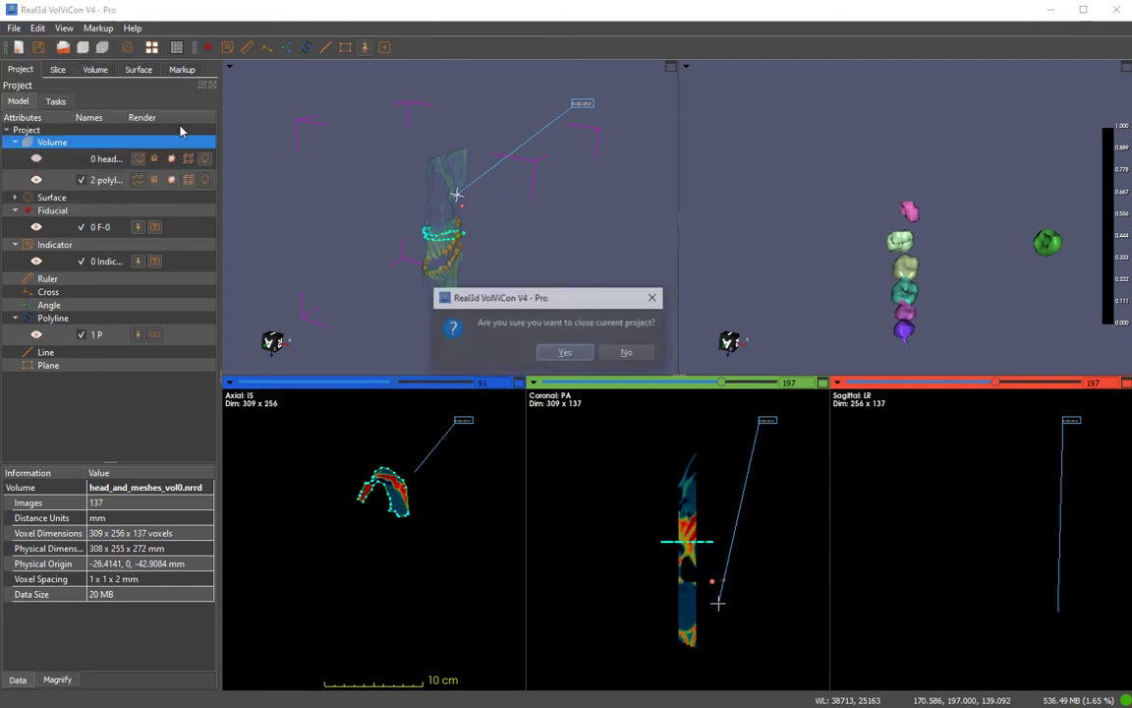
left_click(506, 322)
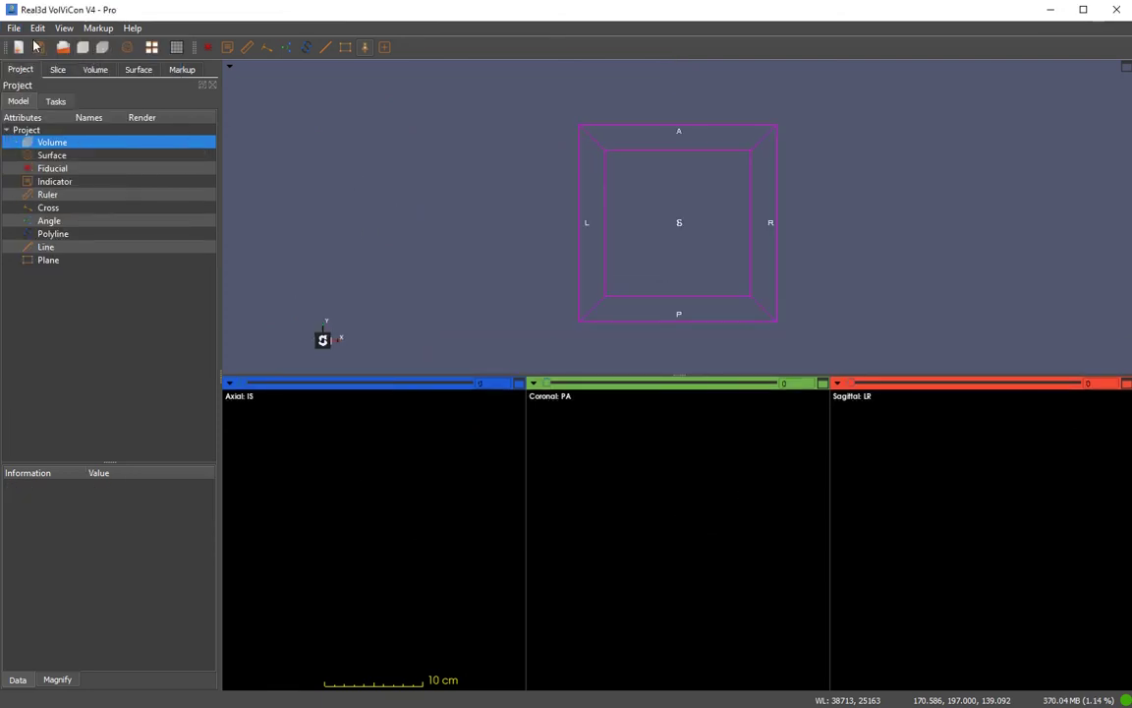
Load the volume file tooth.nrrd from the test folder on the desktop
left_click(14, 27)
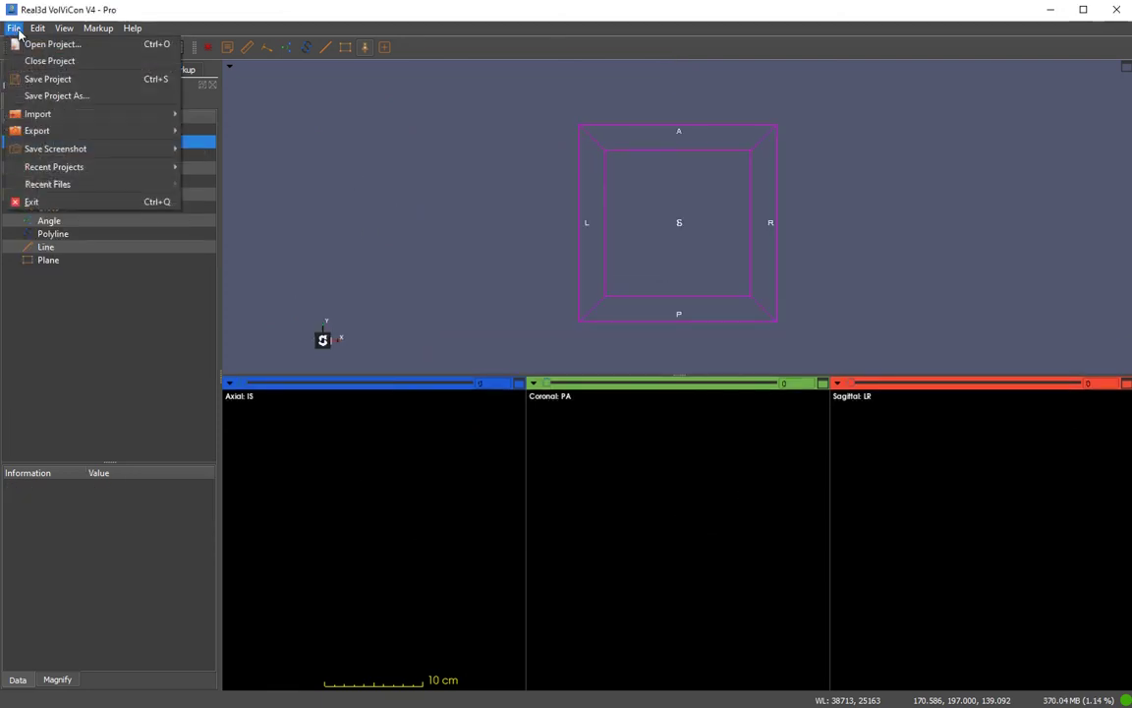
left_click(93, 59)
left_click(85, 53)
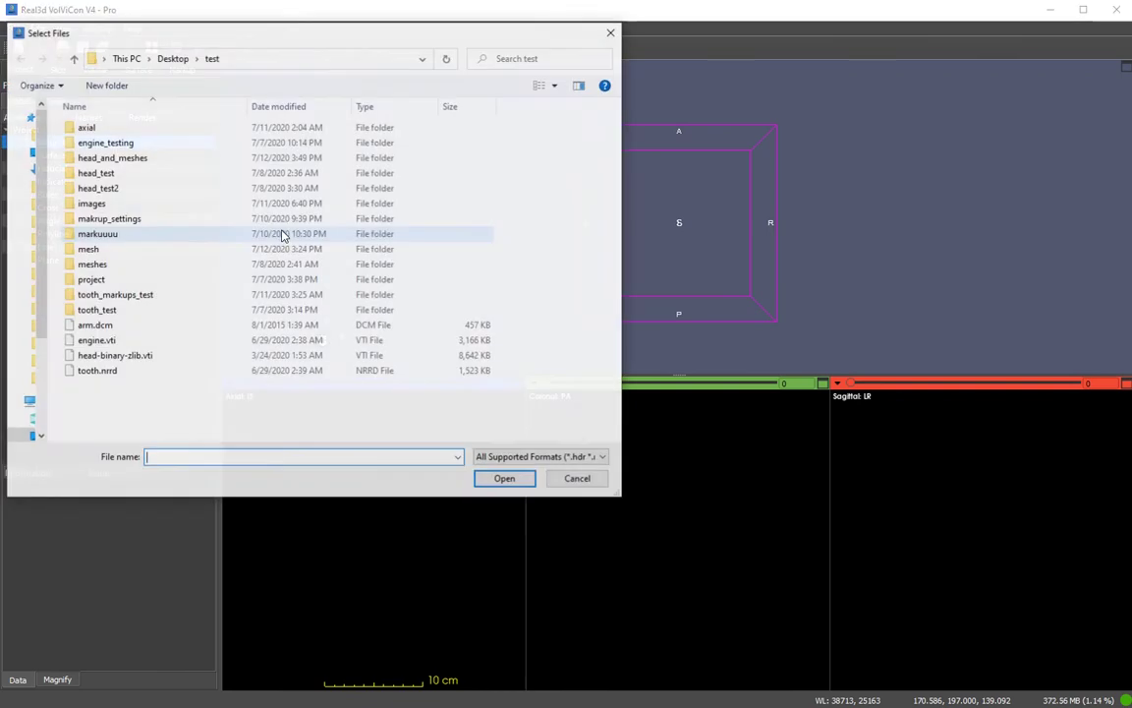
left_click(123, 374)
double_click(123, 374)
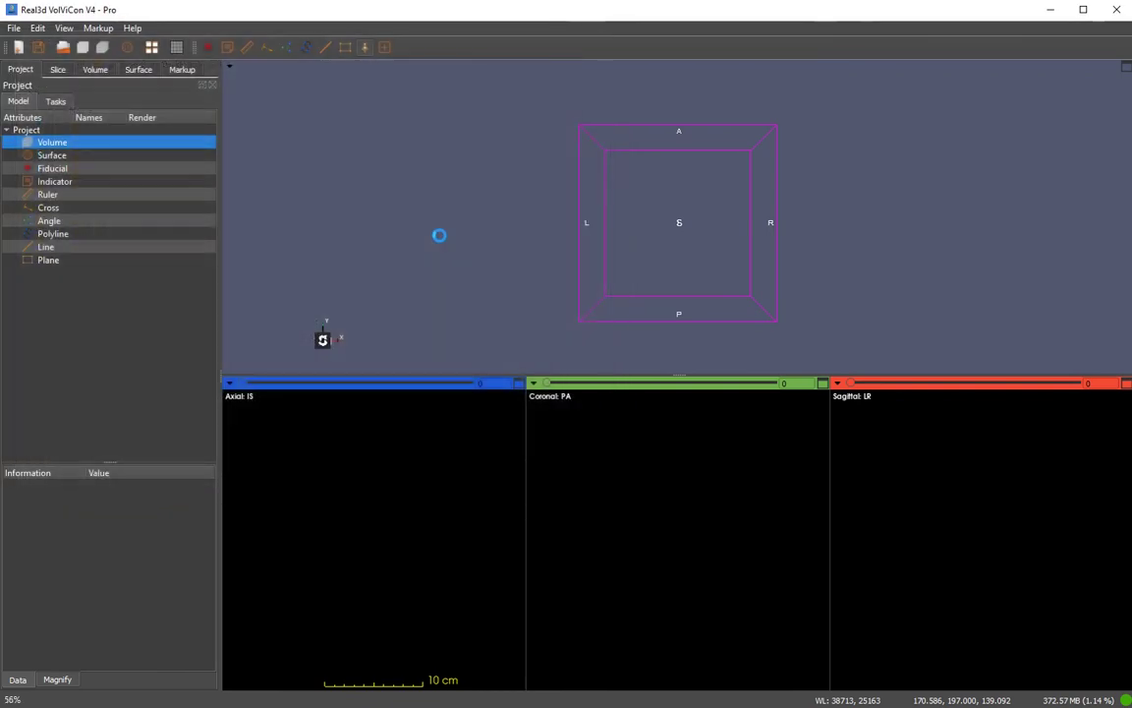
scroll(521, 238, "up", 3)
scroll(576, 262, "down", 3)
scroll(553, 256, "up", 2)
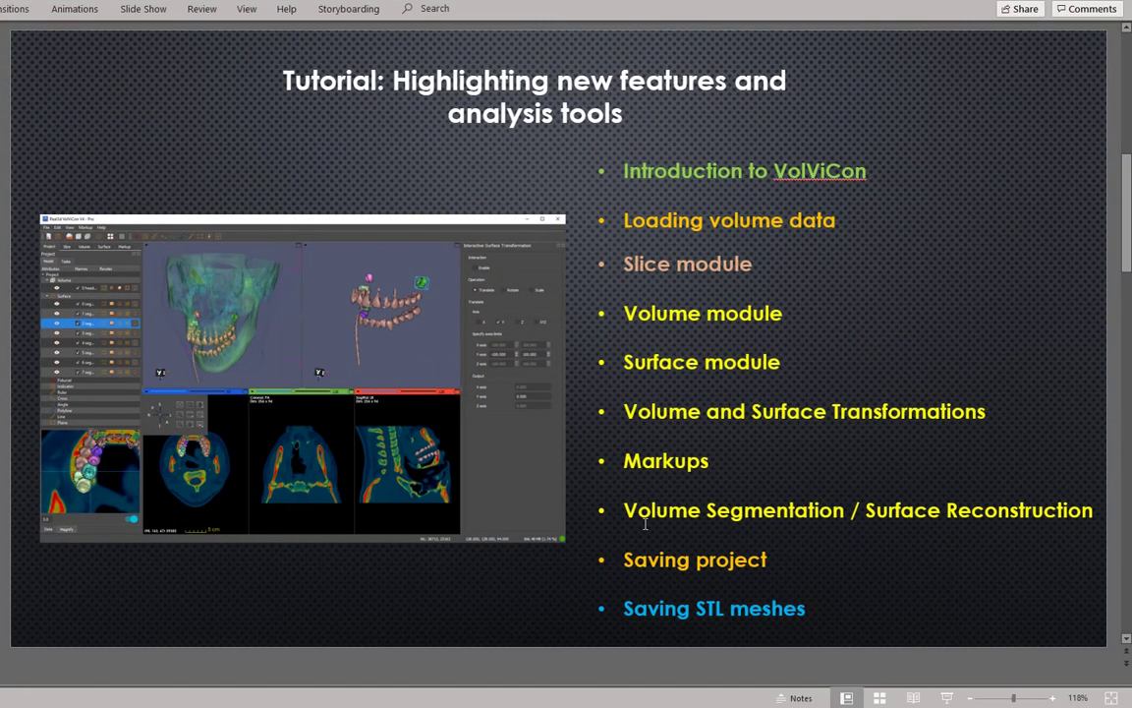
Highlight "Volume Segmentation" on the PowerPoint outline slide and switch back to VolViCon
left_click(622, 510)
left_click_drag(622, 510, 850, 510)
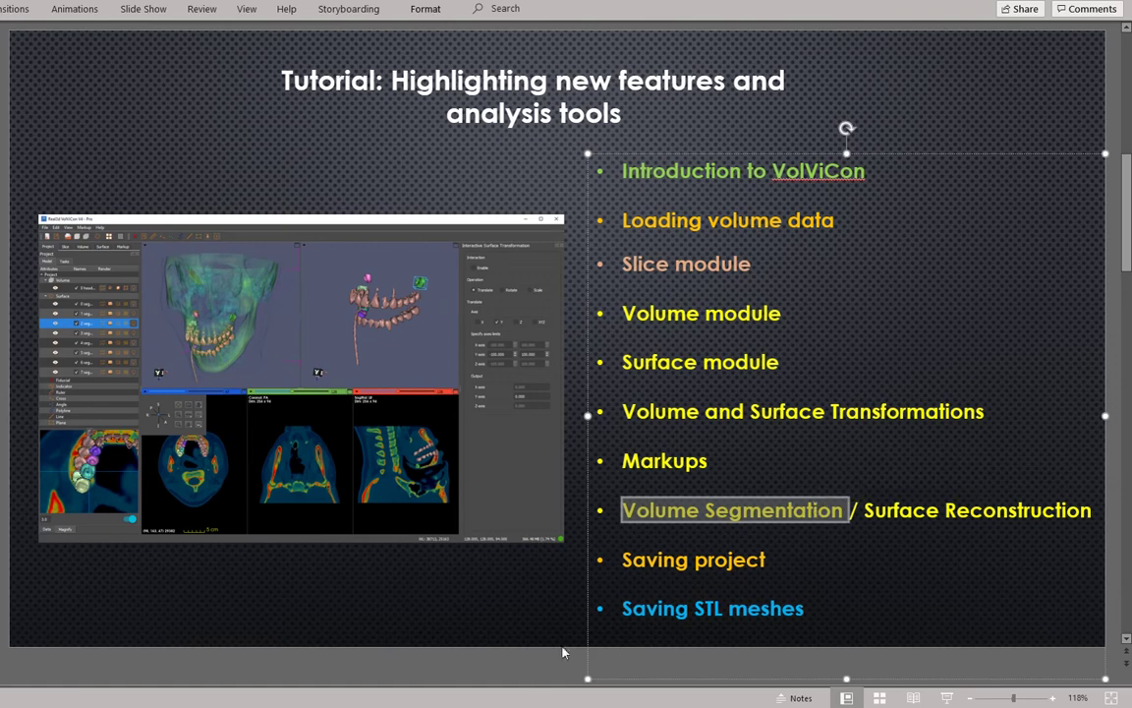
mouse_move(462, 707)
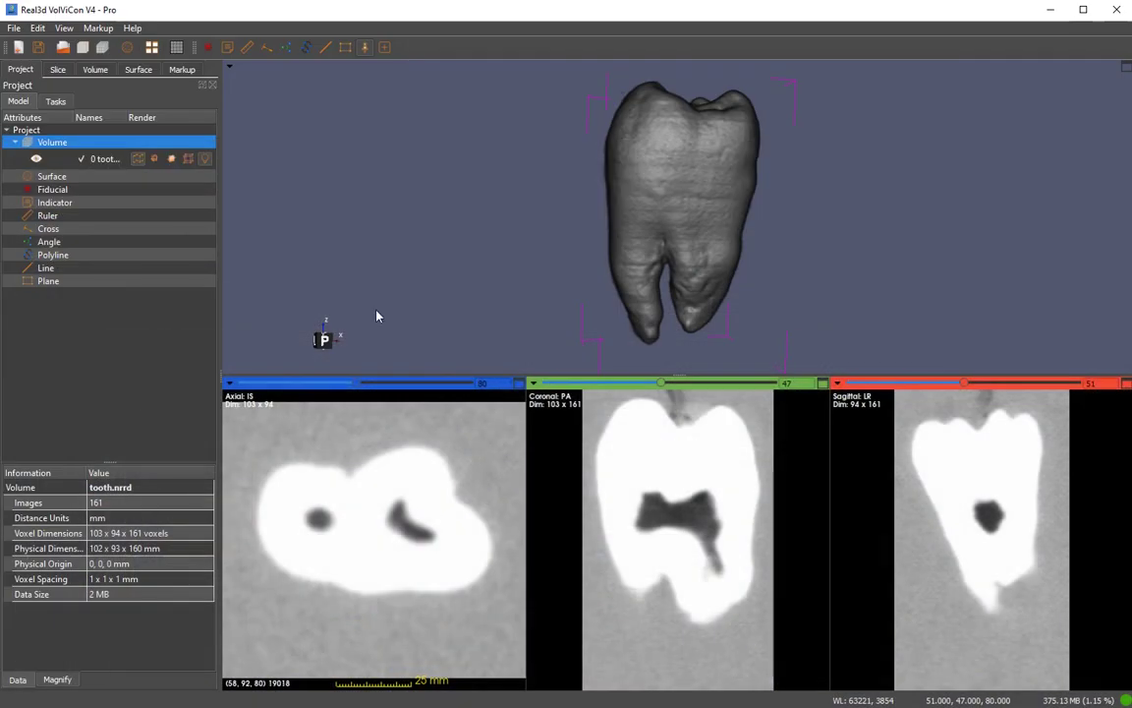
Narrow the slice contrast range of the tooth volume to 31247–51709
left_click_drag(379, 315, 490, 292)
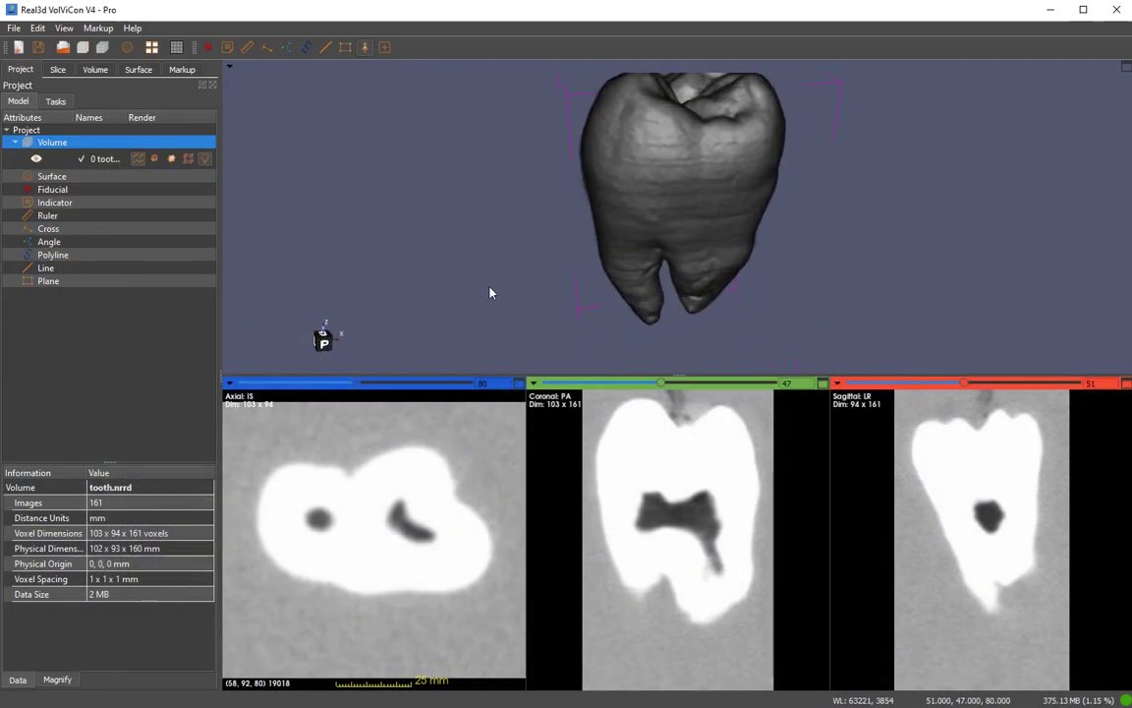
left_click(58, 69)
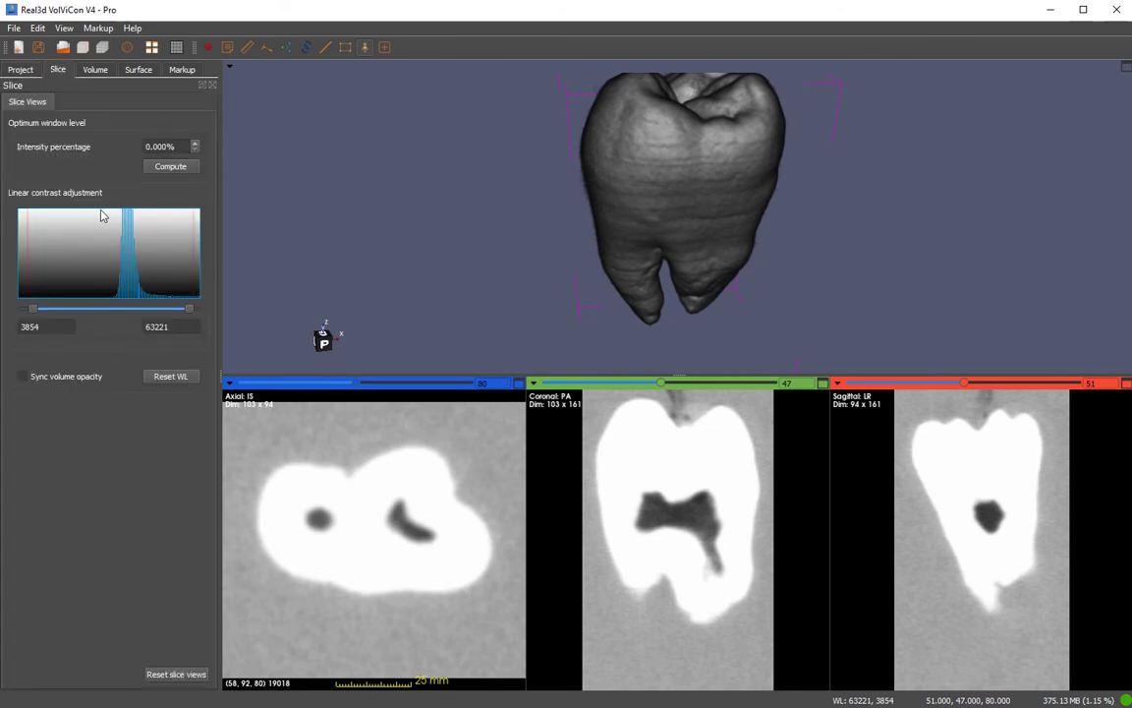
left_click_drag(35, 313, 105, 309)
left_click_drag(189, 309, 159, 309)
Lower the tooth volume's rendering opacity to 35 to see the inner structure in 3D
left_click(96, 70)
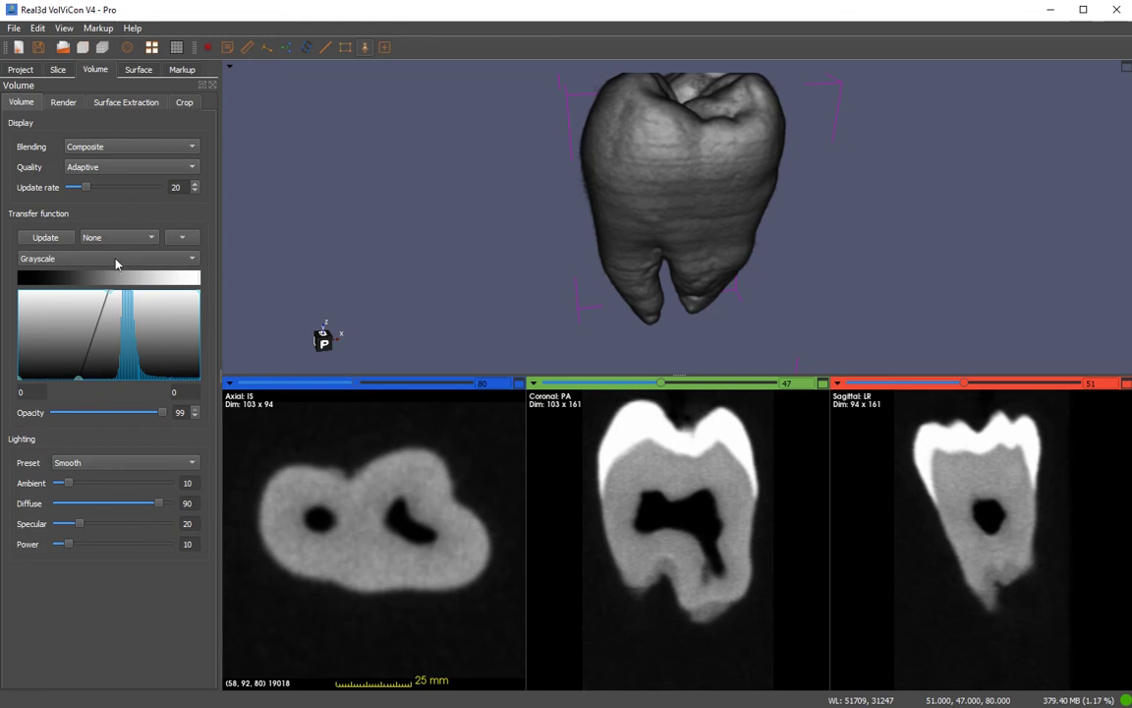
left_click_drag(164, 414, 91, 417)
left_click_drag(617, 303, 620, 278)
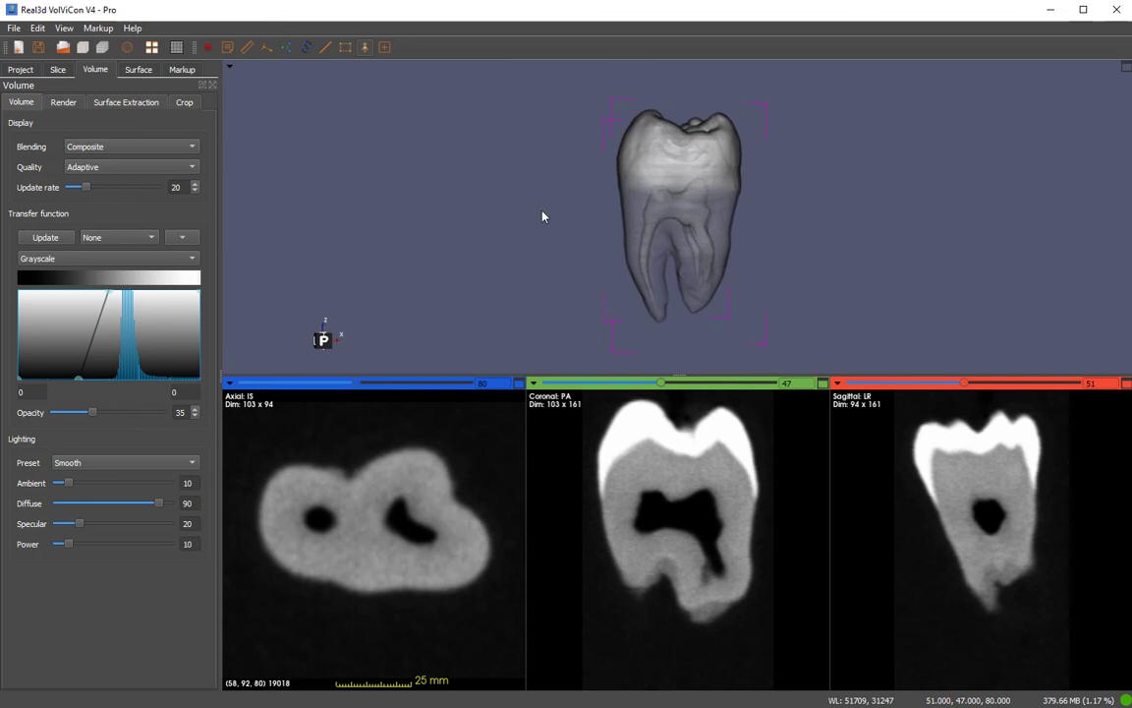
Open the Segmentation tool for the tooth volume from the project model
left_click(20, 69)
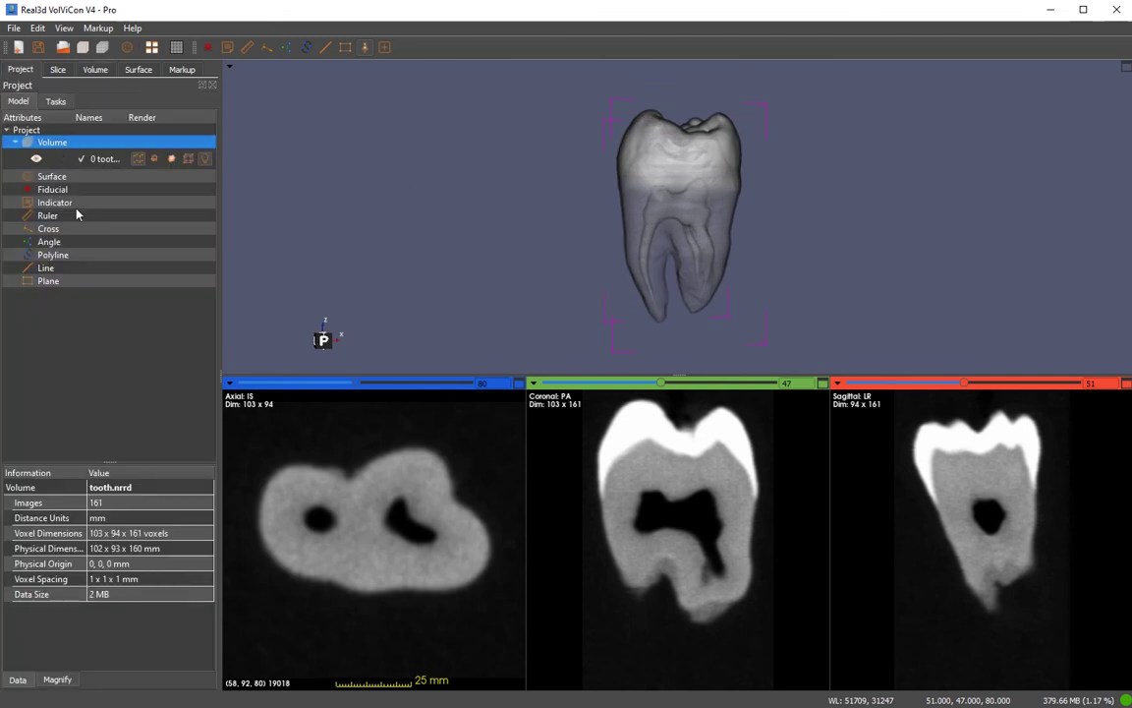
right_click(114, 153)
mouse_move(246, 320)
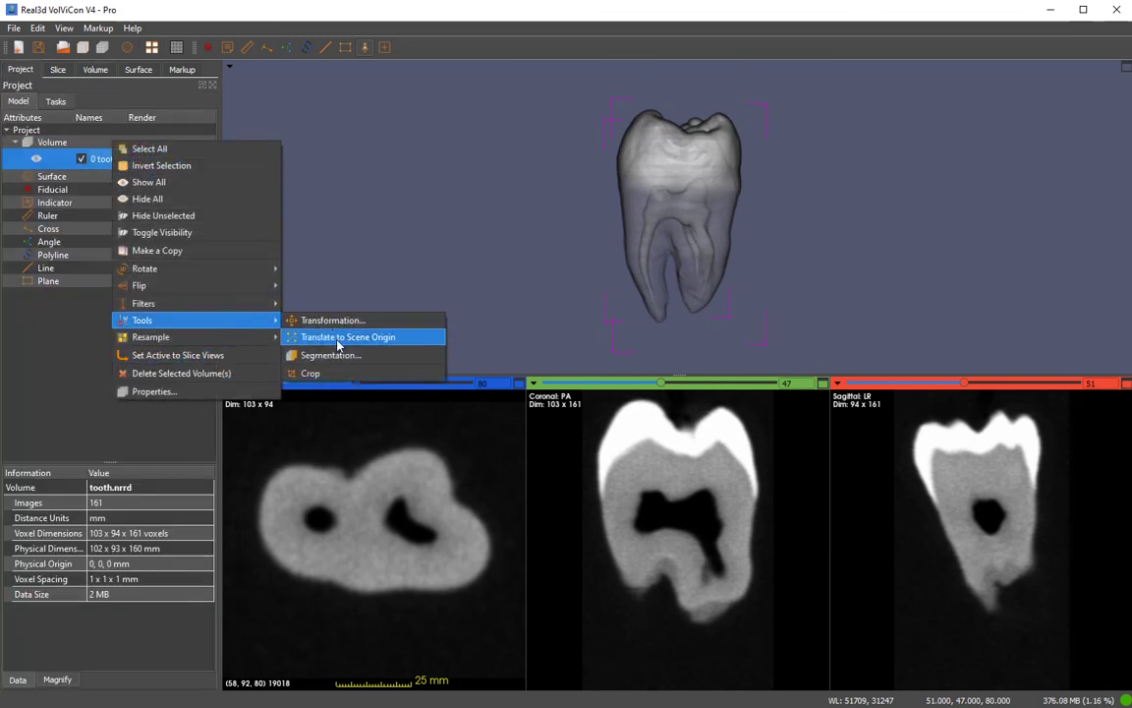
left_click(347, 359)
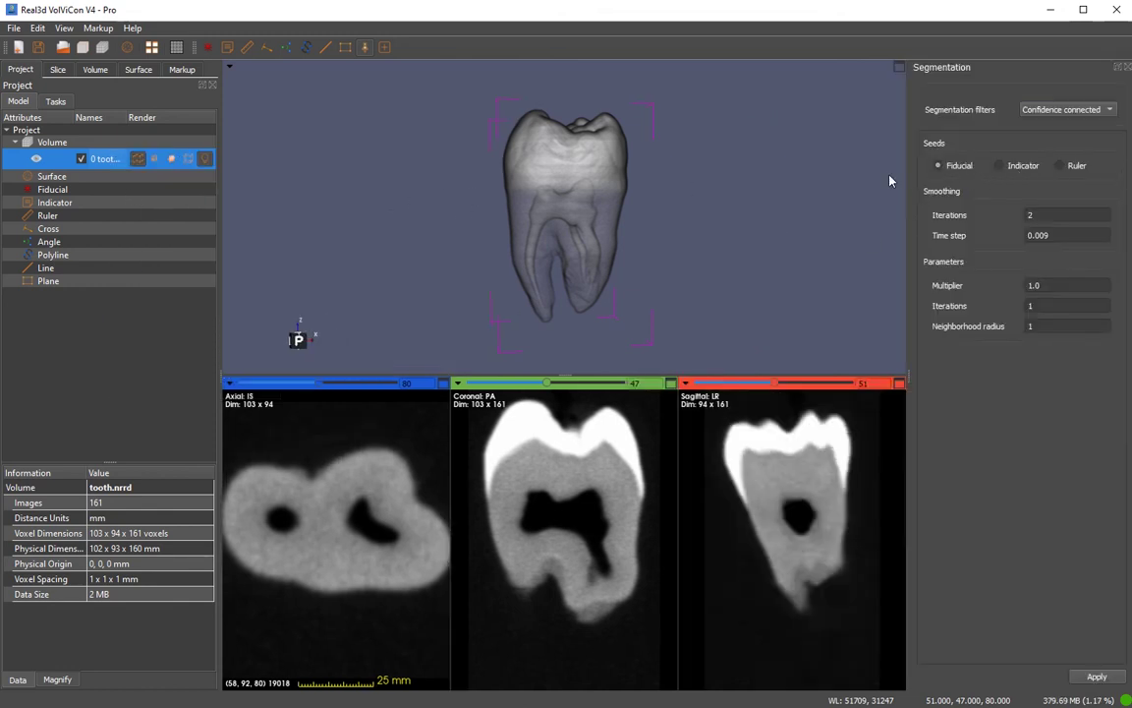
Place a fiducial seed in the left enamel cusp on the coronal slice, with slices updating on markup interaction, and adjust its position
right_click(99, 188)
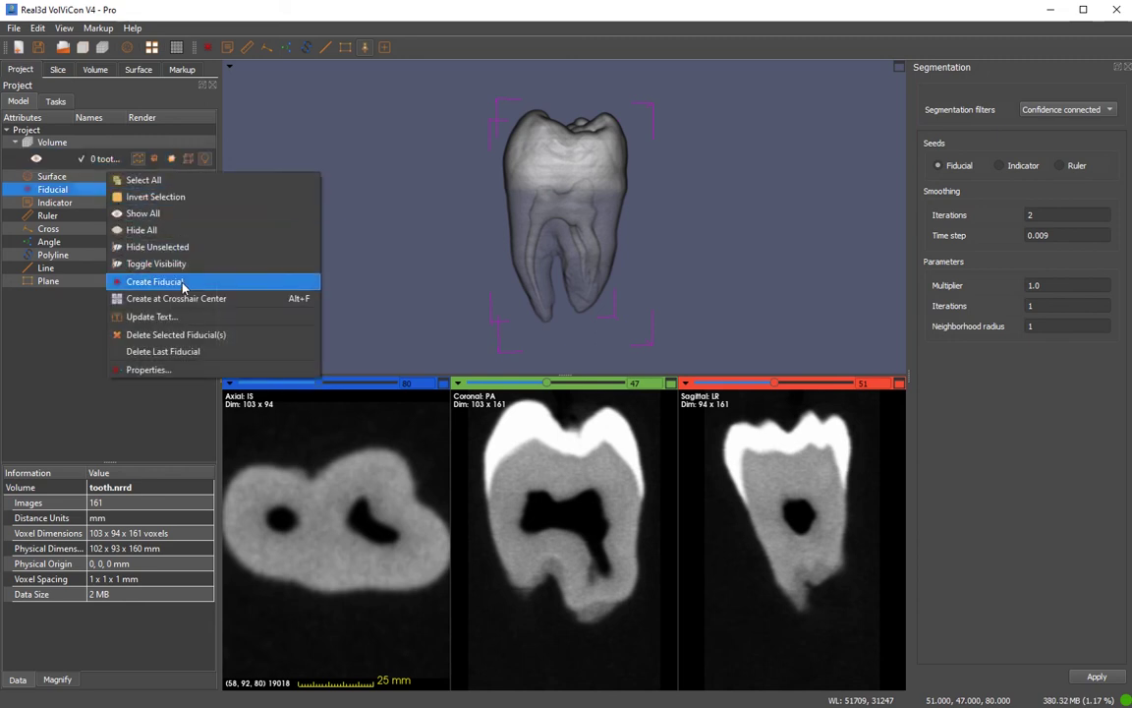
left_click(222, 280)
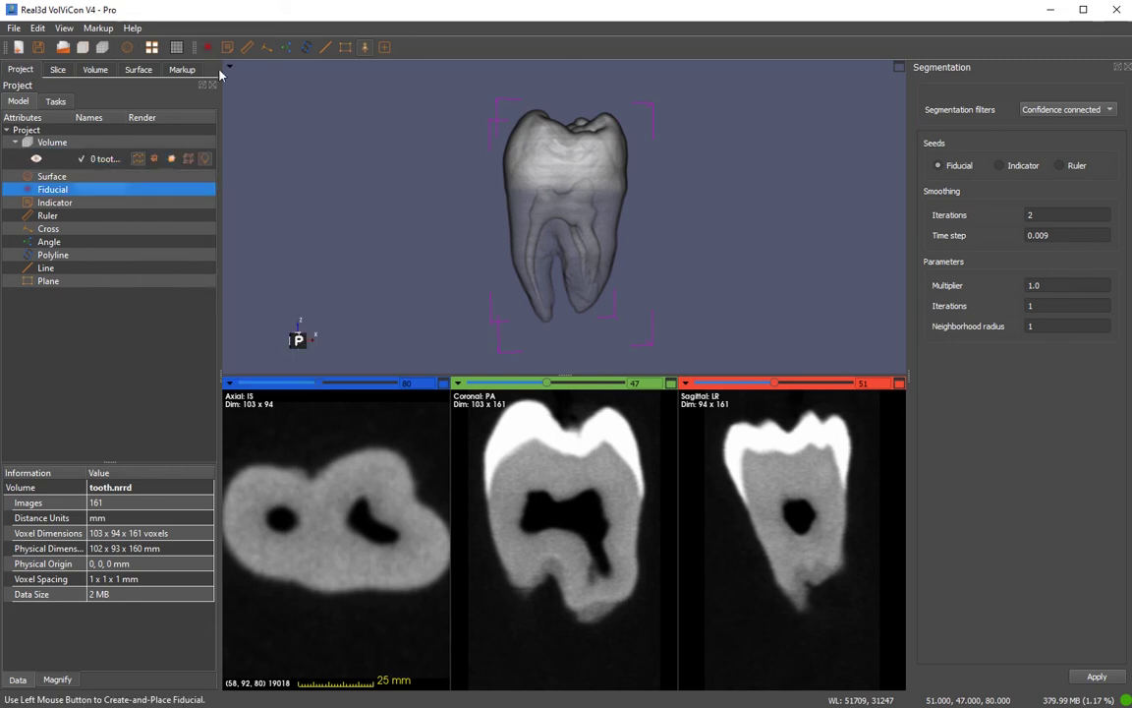
left_click(517, 430)
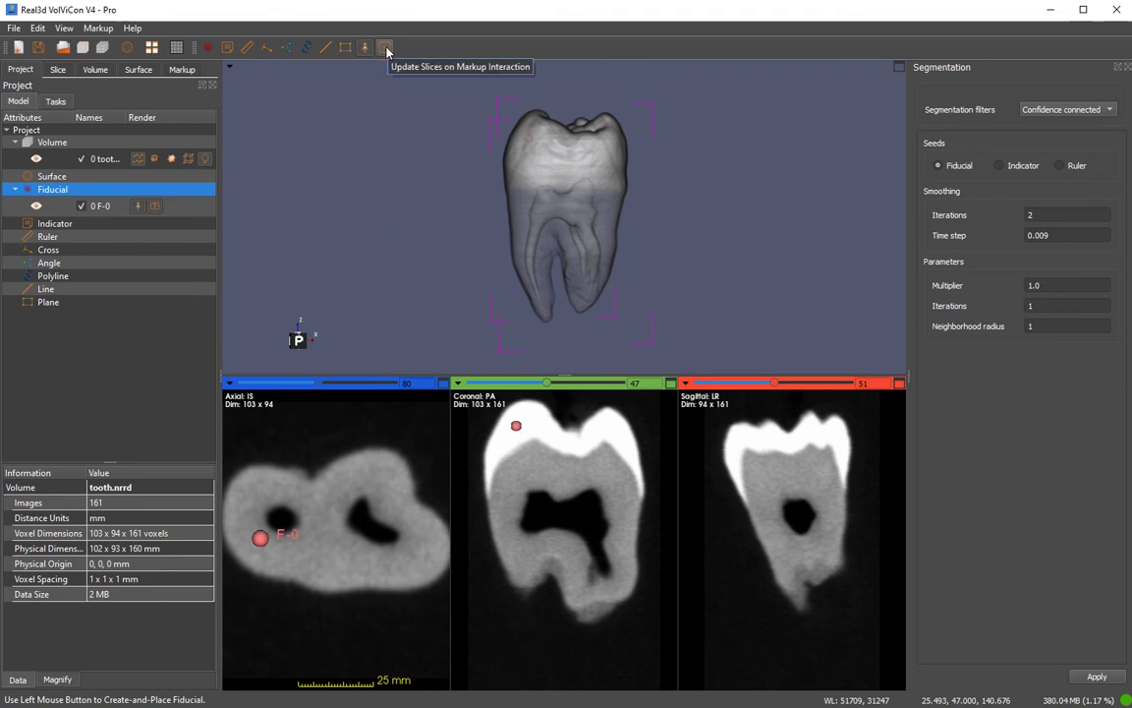
left_click_drag(517, 427, 522, 427)
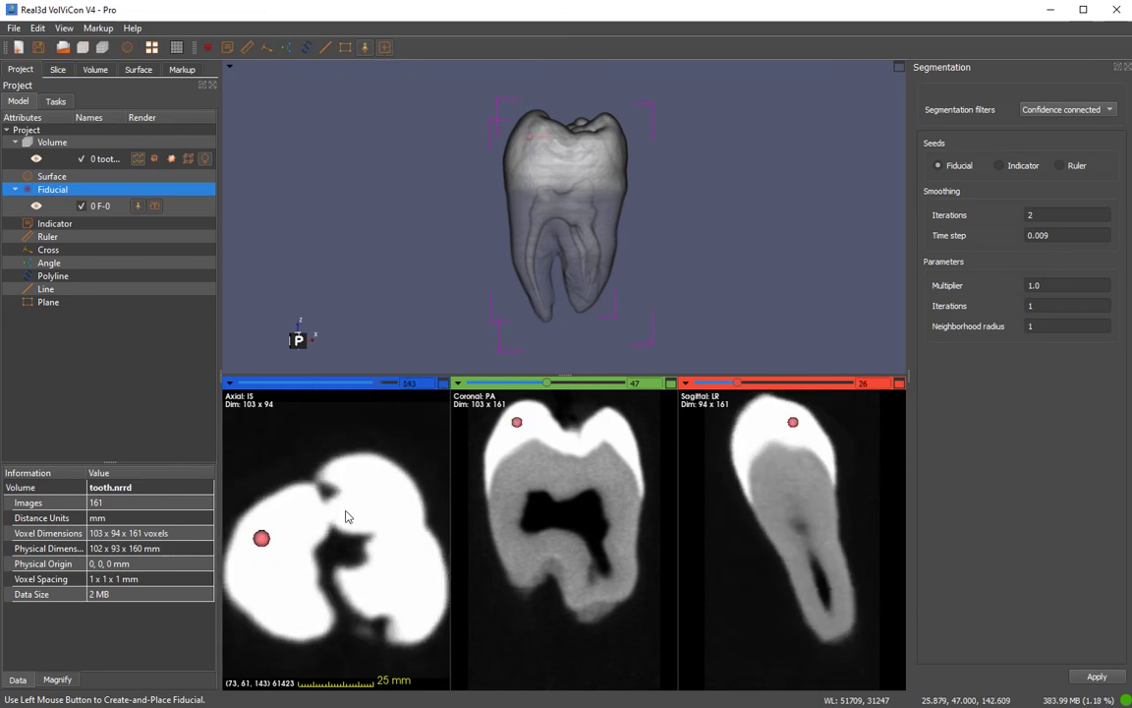
left_click_drag(522, 429, 530, 430)
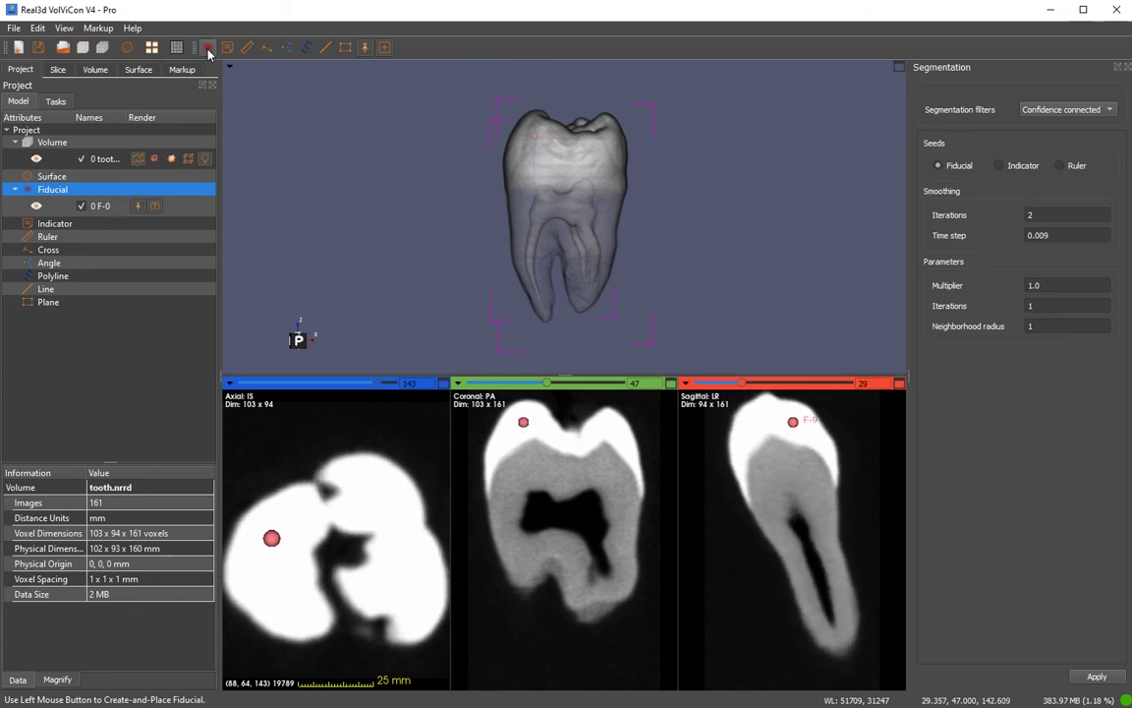
Place four more fiducial seeds in the enamel: one on the coronal, two on the sagittal and one on the axial slice
left_click(618, 428)
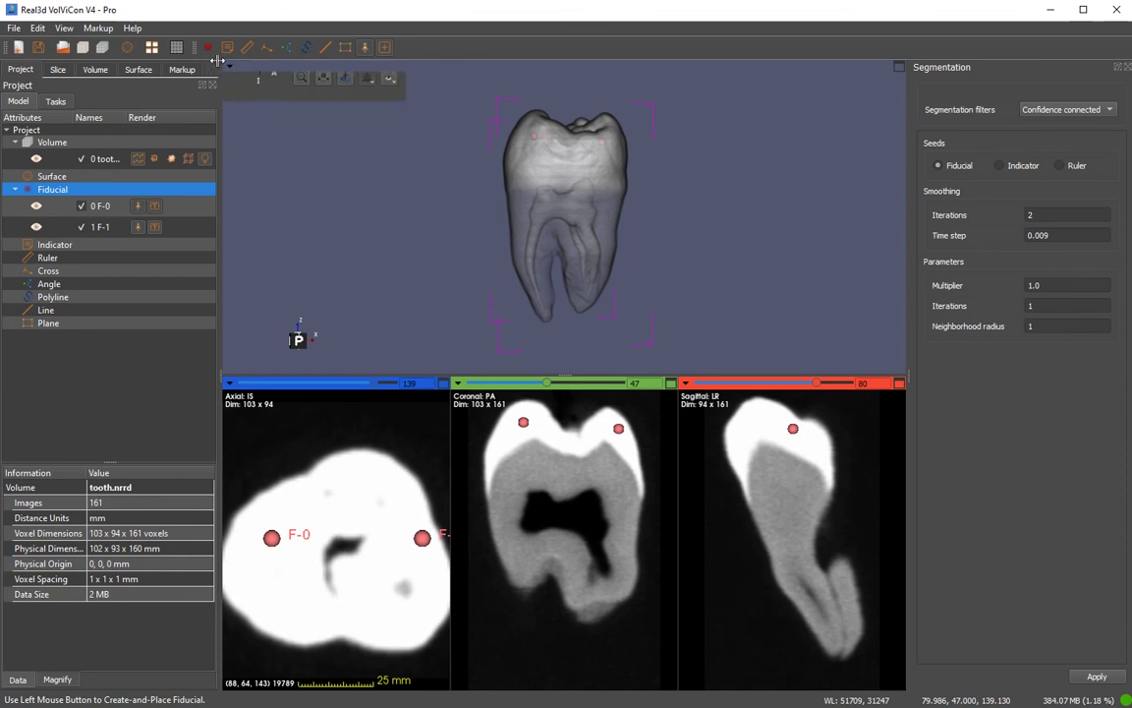
left_click(739, 441)
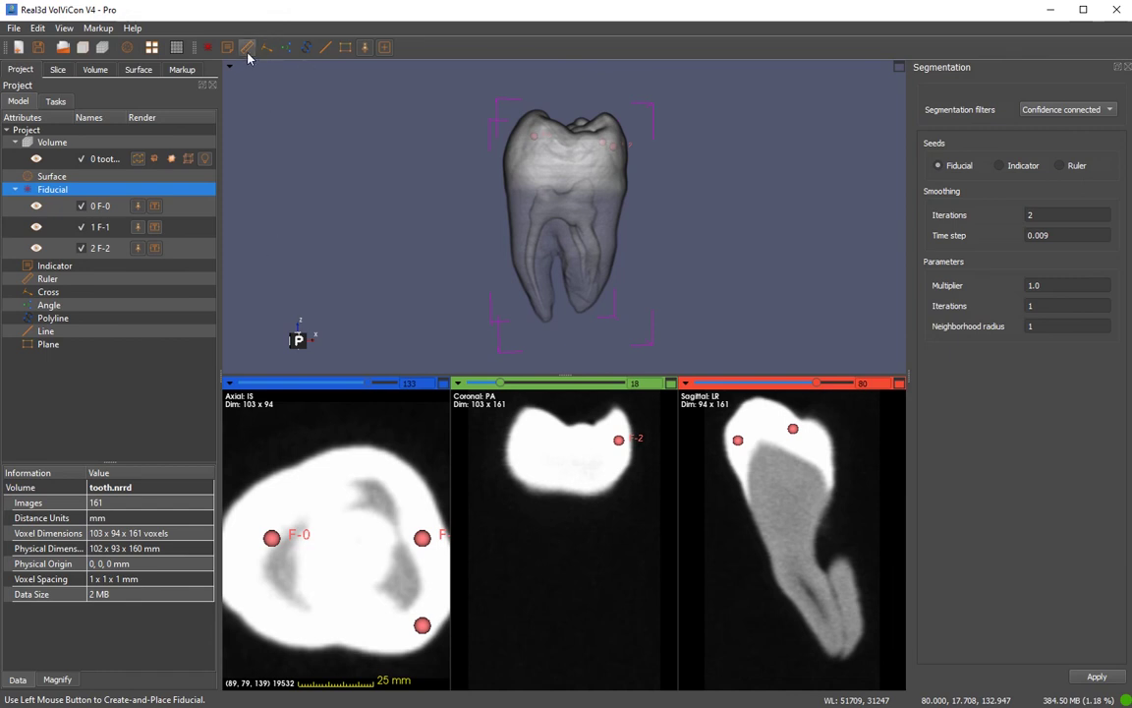
left_click(824, 452)
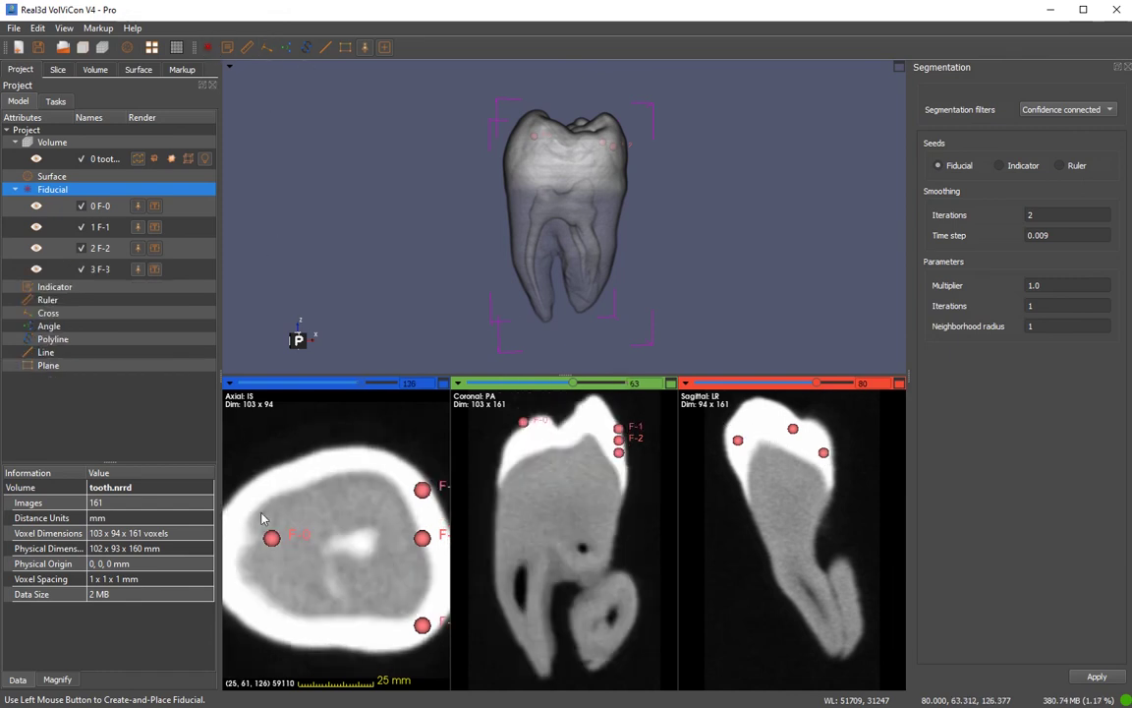
left_click(252, 615)
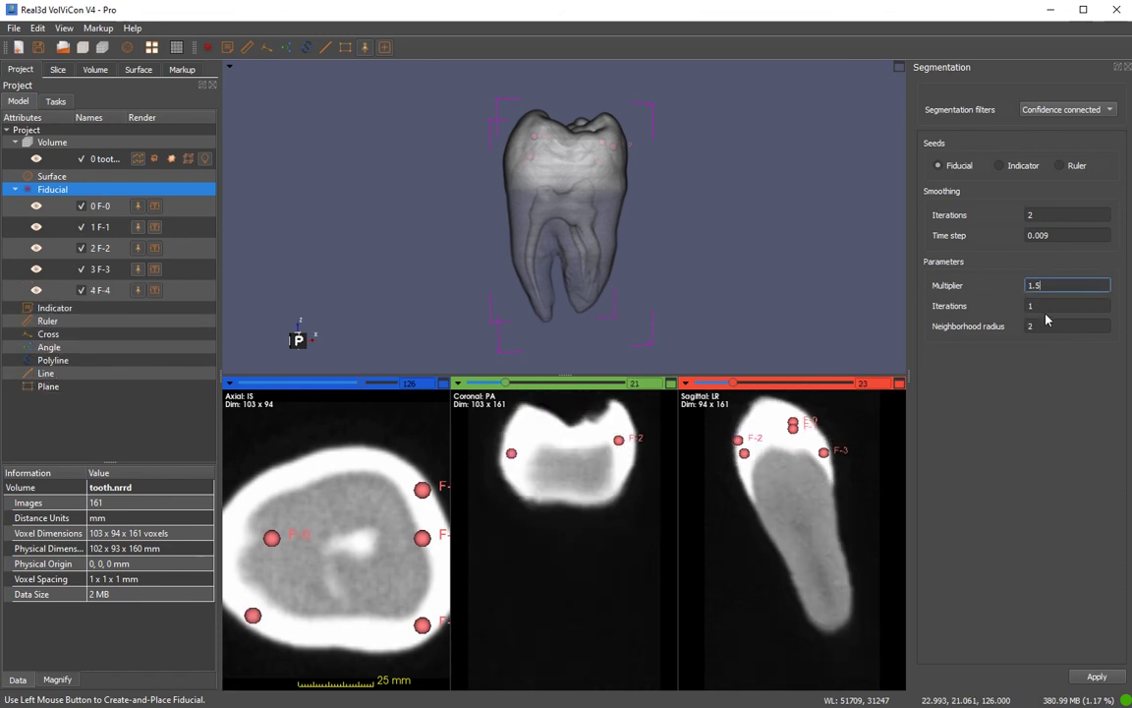
Run the confidence connected segmentation from the fiducial seeds with multiplier 1.5, 1 iteration and neighborhood radius 2
left_click_drag(736, 243, 587, 232)
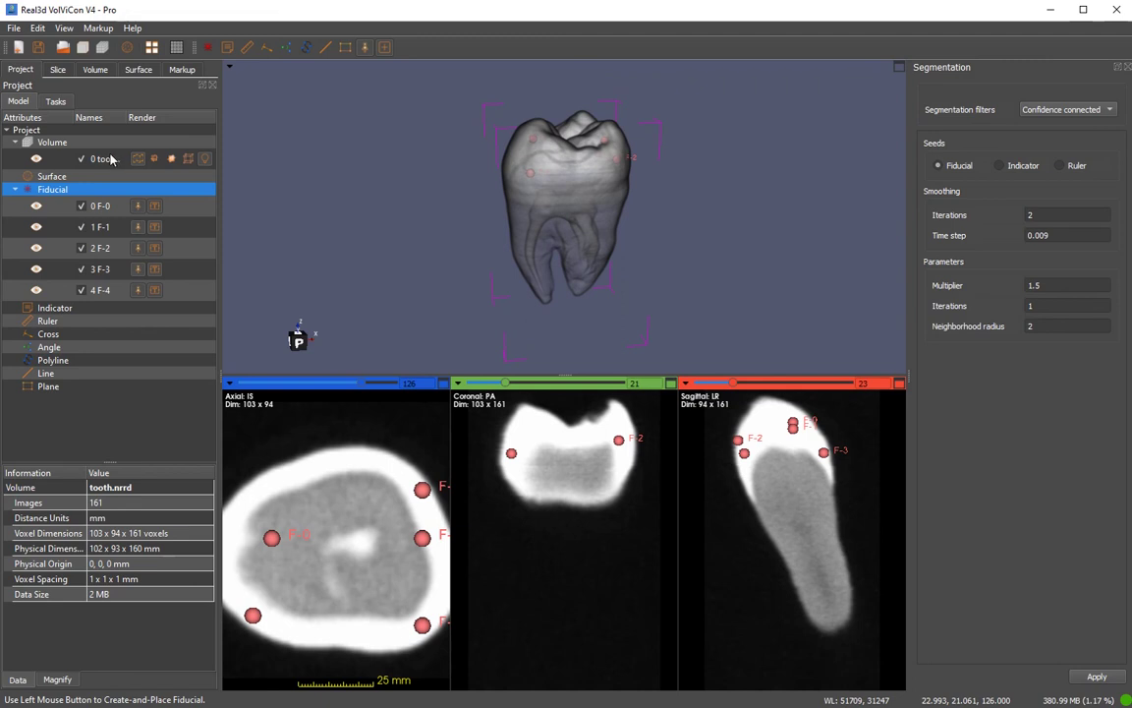
left_click(1105, 676)
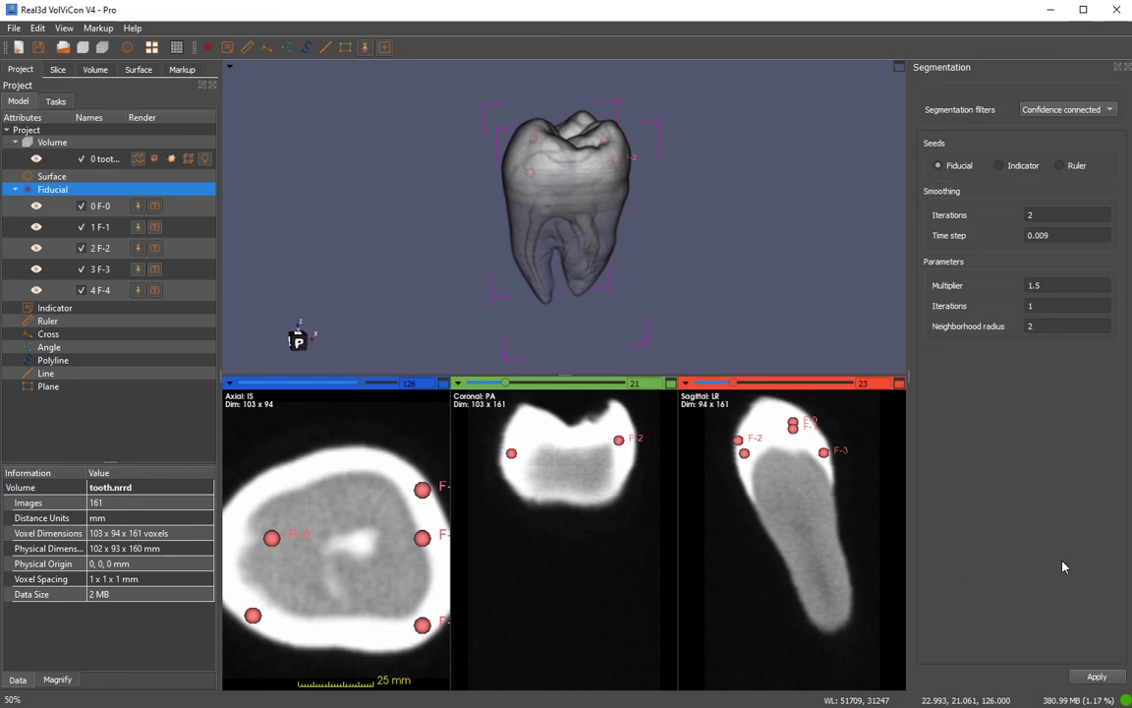
left_click_drag(781, 300, 794, 278)
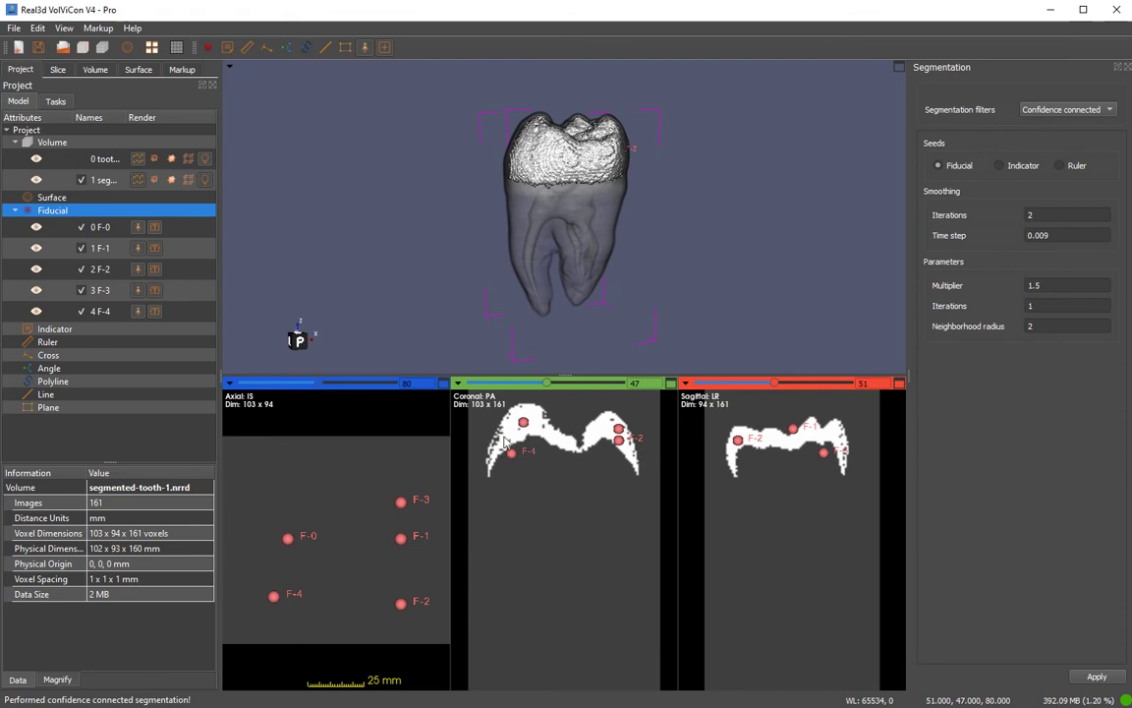
Hide the original tooth volume to isolate the segmented enamel crown in 3D
left_click_drag(738, 197, 688, 217)
left_click(40, 154)
left_click_drag(478, 221, 552, 271)
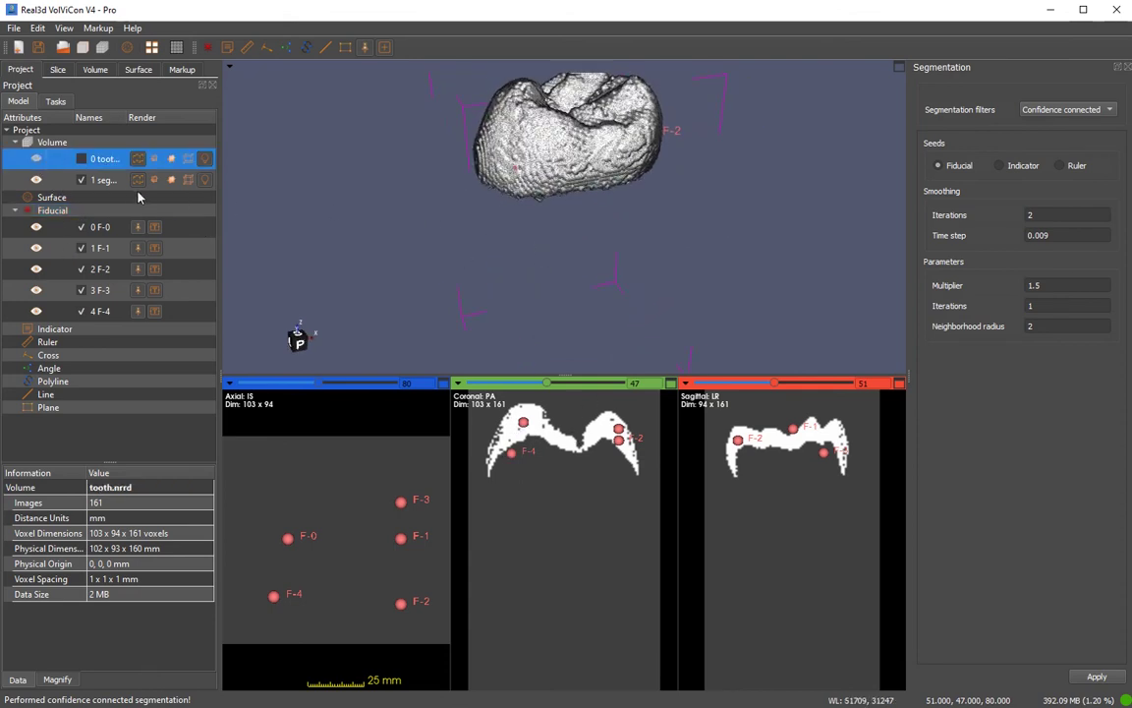
Apply a Gaussian smooth to the segmented volume with standard deviation 1.750 and radius factor 2.000
left_click(108, 177)
right_click(110, 171)
mouse_move(221, 331)
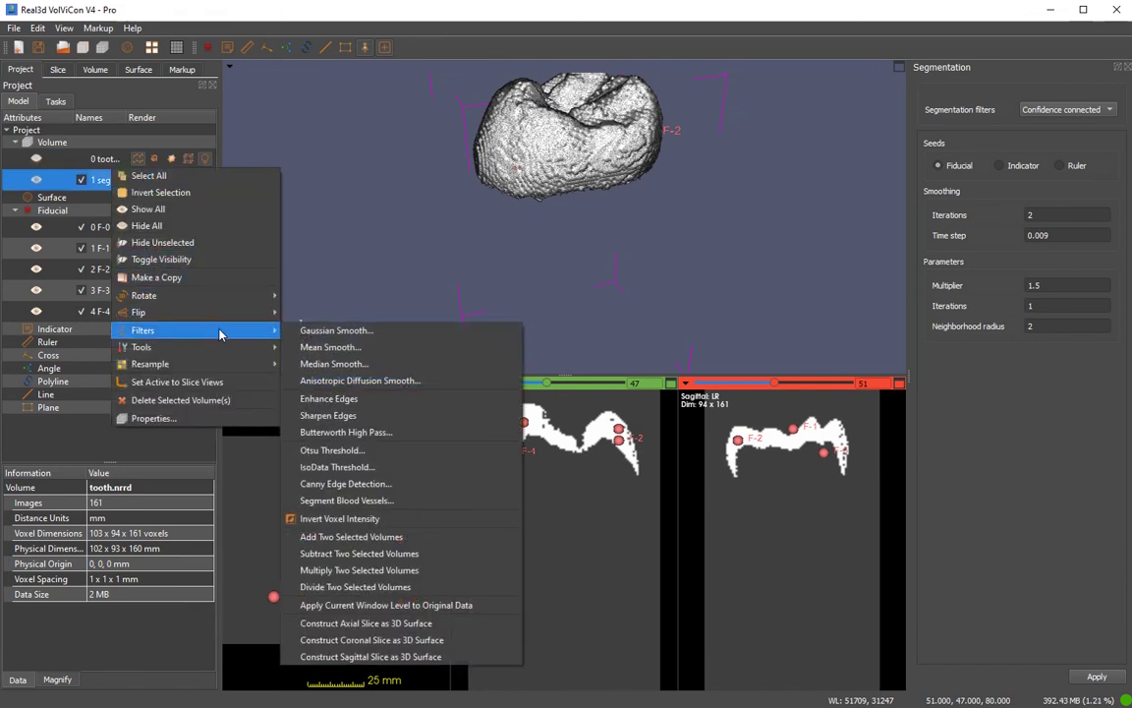
left_click(357, 332)
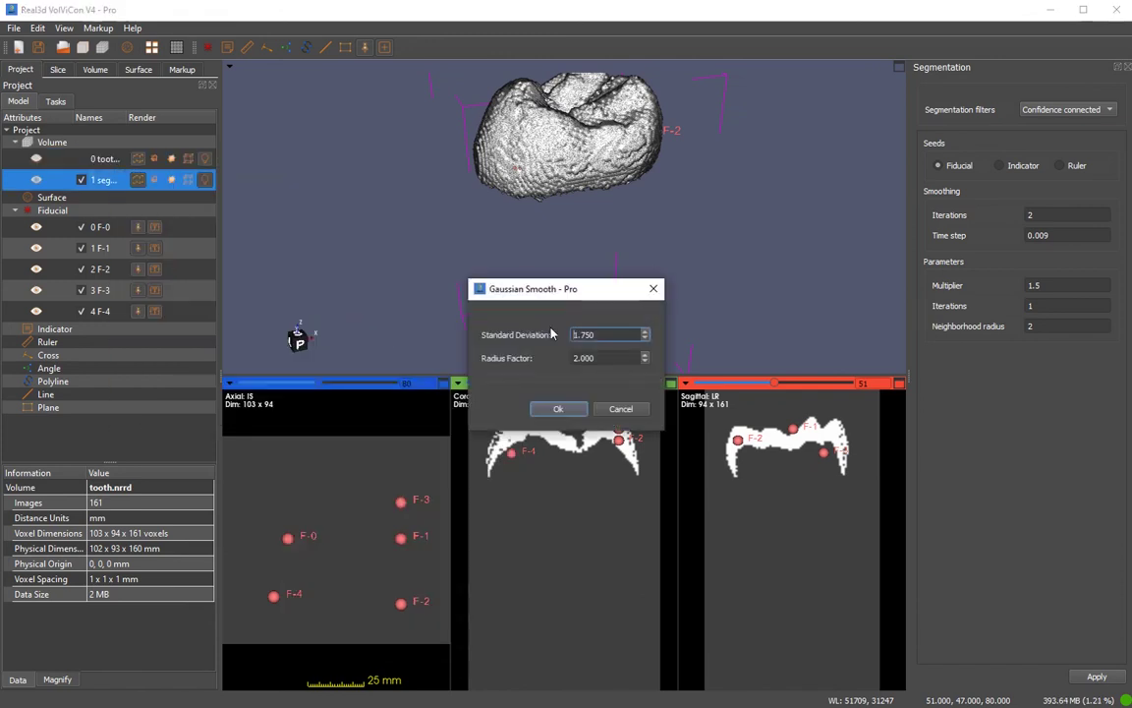
left_click(558, 408)
Preview and extract a surface from the smoothed enamel volume at an iso value of 30972
left_click(96, 70)
left_click(127, 104)
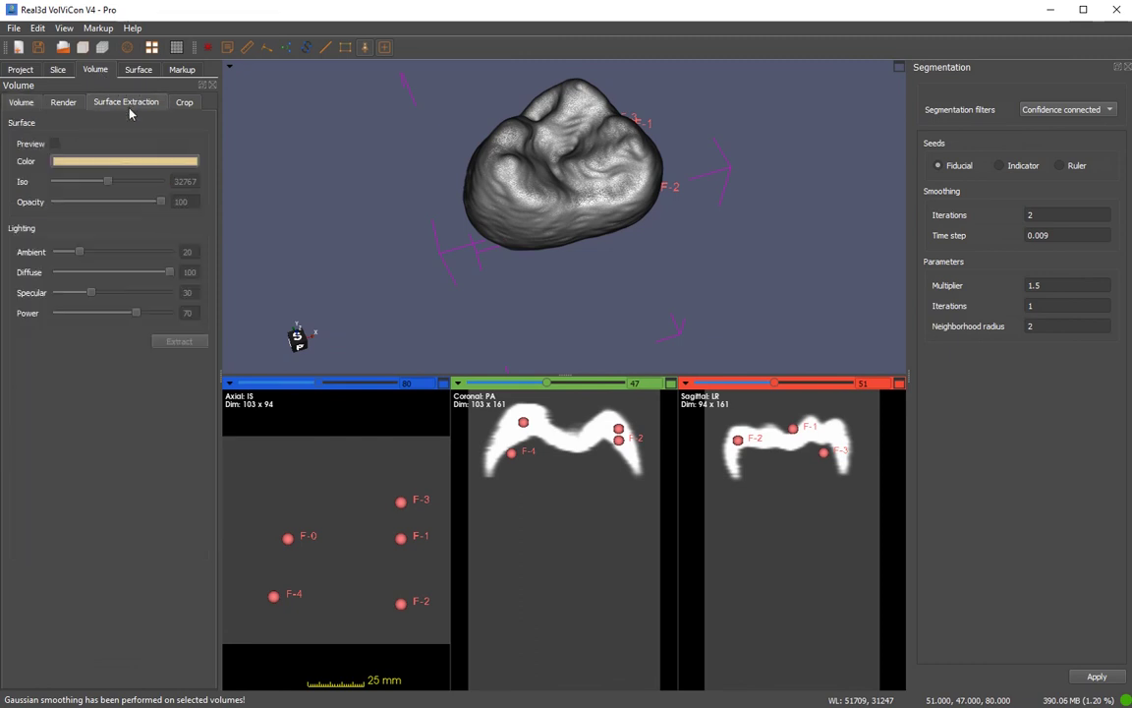
left_click(55, 143)
mouse_move(105, 181)
left_mouse_down()
mouse_move(84, 184)
mouse_move(116, 194)
mouse_move(106, 192)
left_mouse_up()
left_click(179, 341)
left_click_drag(645, 341, 738, 286)
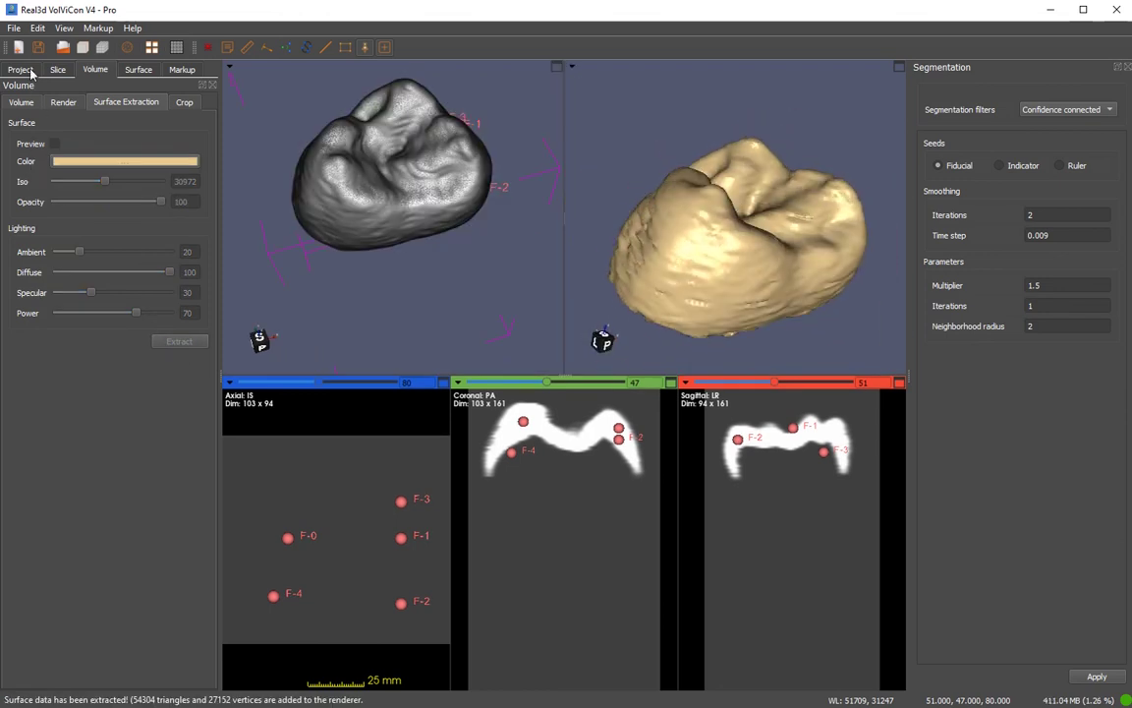
Color the extracted enamel surface with a Z elevation map
left_click(22, 70)
left_click_drag(731, 234, 799, 285)
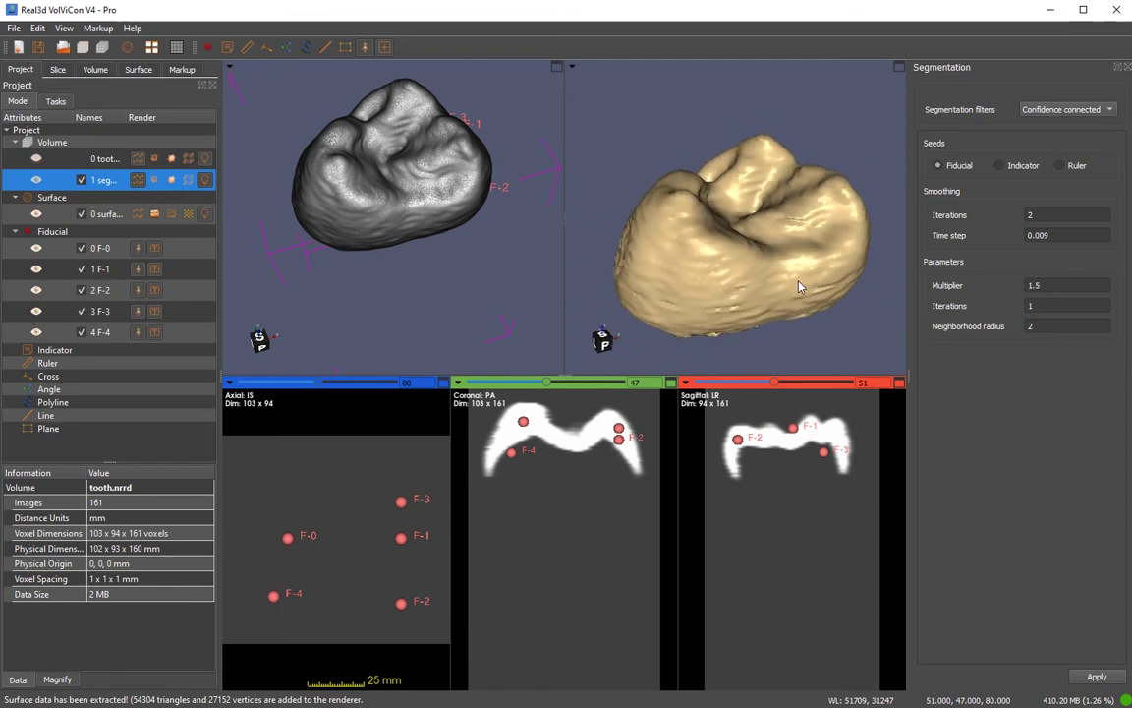
right_click(106, 204)
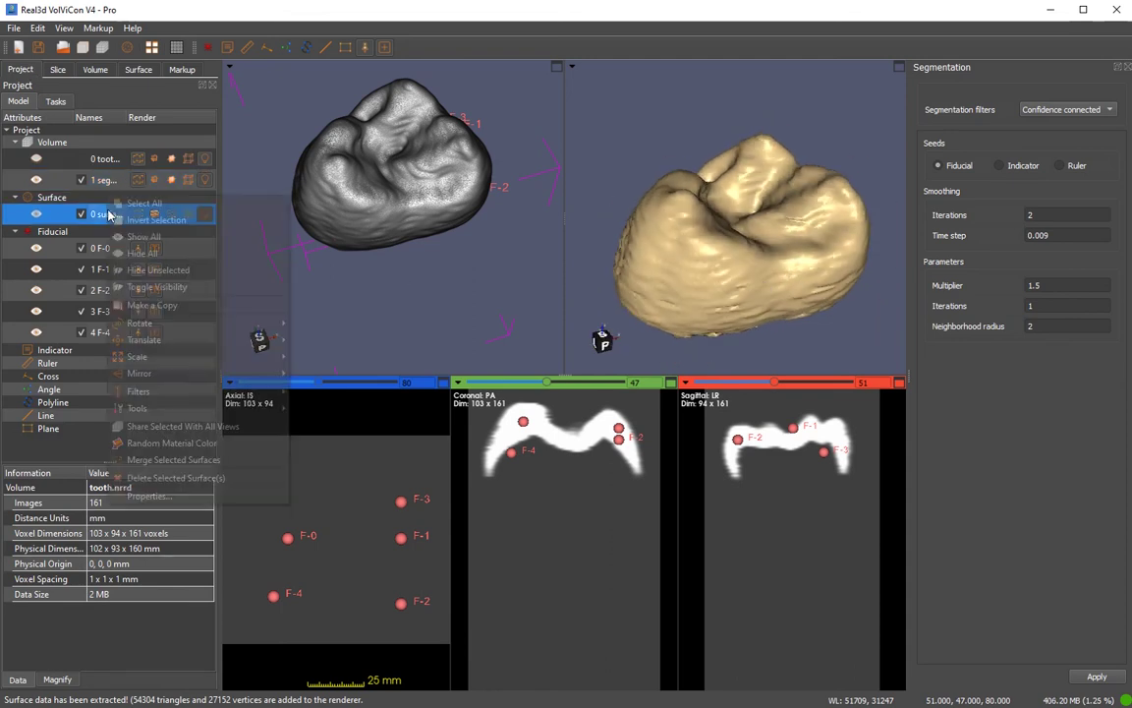
mouse_move(225, 393)
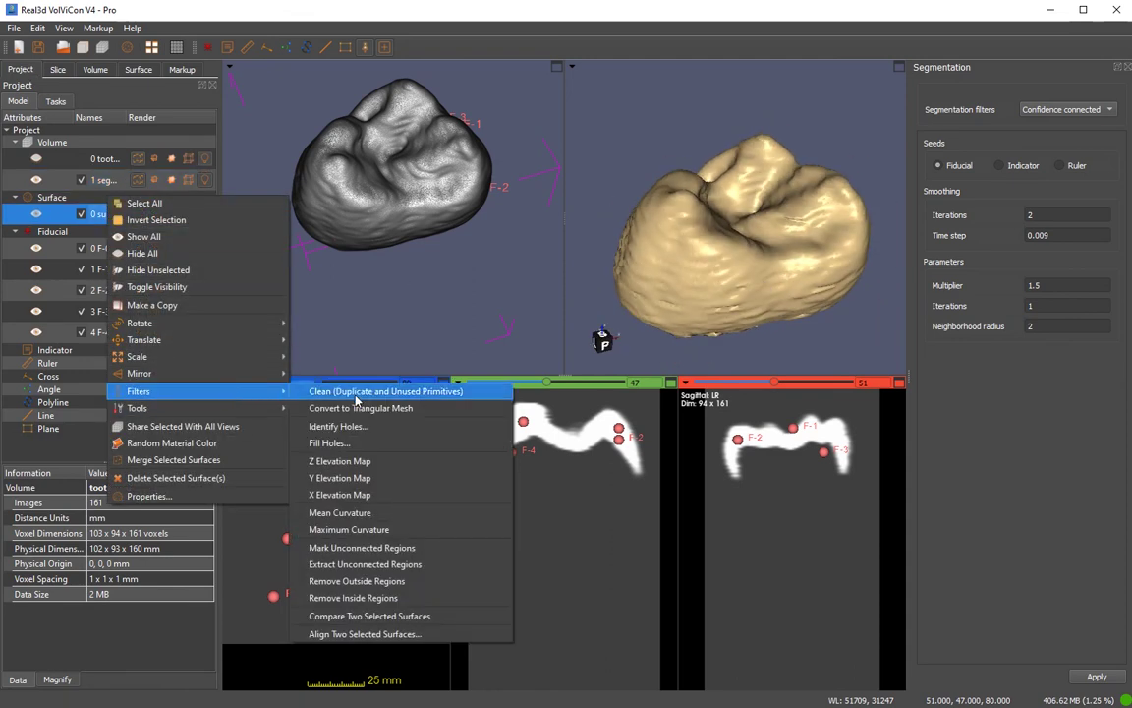
left_click(339, 461)
left_click_drag(658, 265, 723, 294)
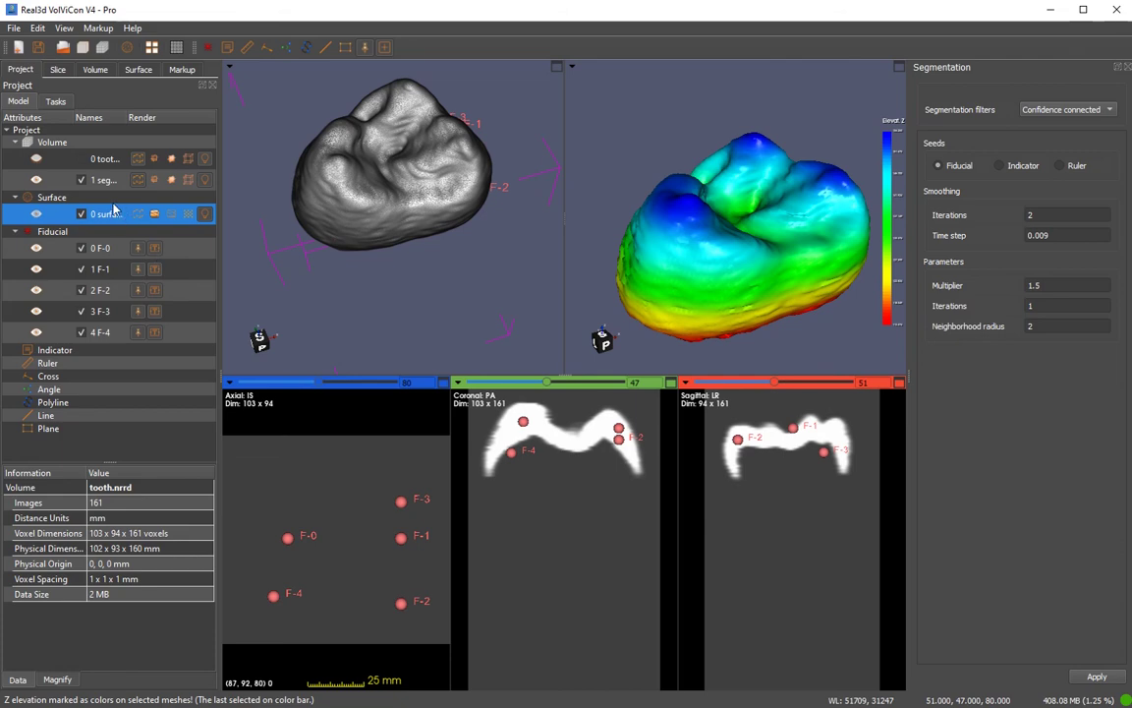
Save the project as newProject in the test folder
left_click(14, 28)
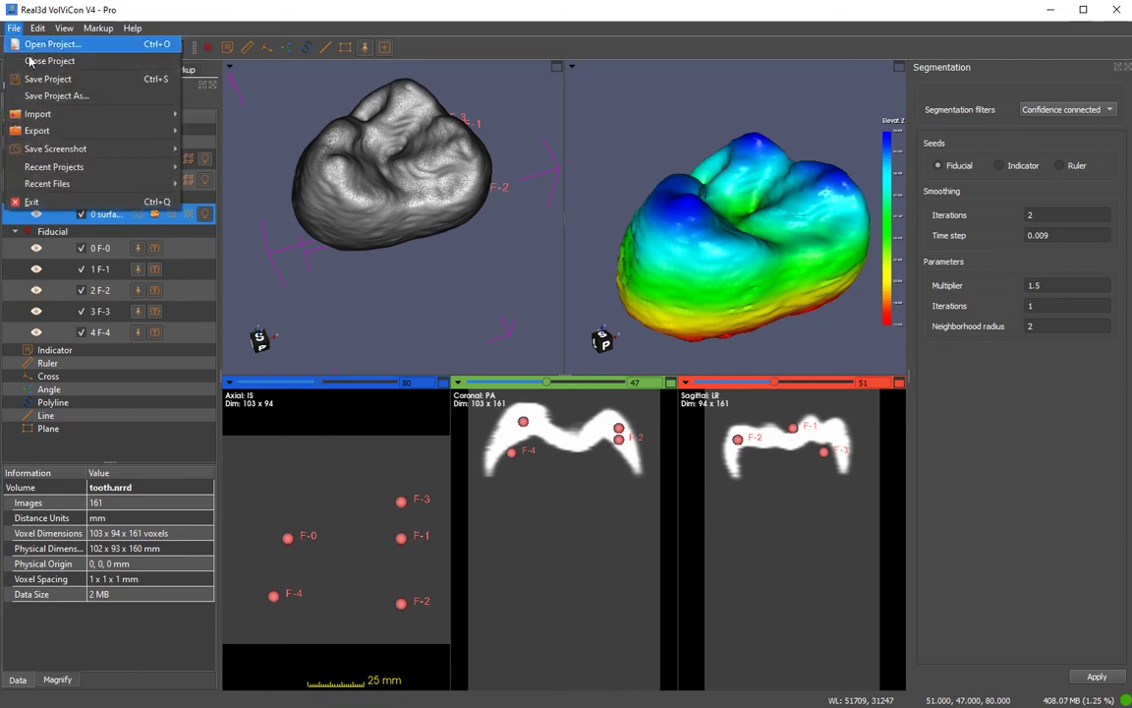
left_click(69, 79)
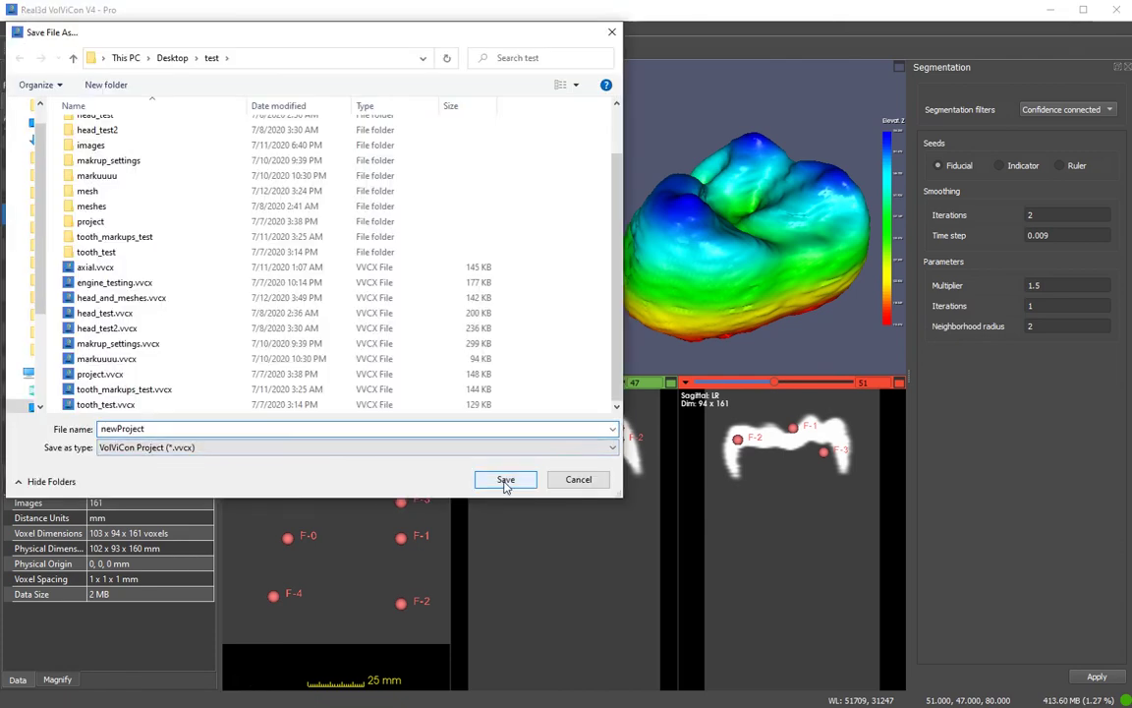
left_click(503, 480)
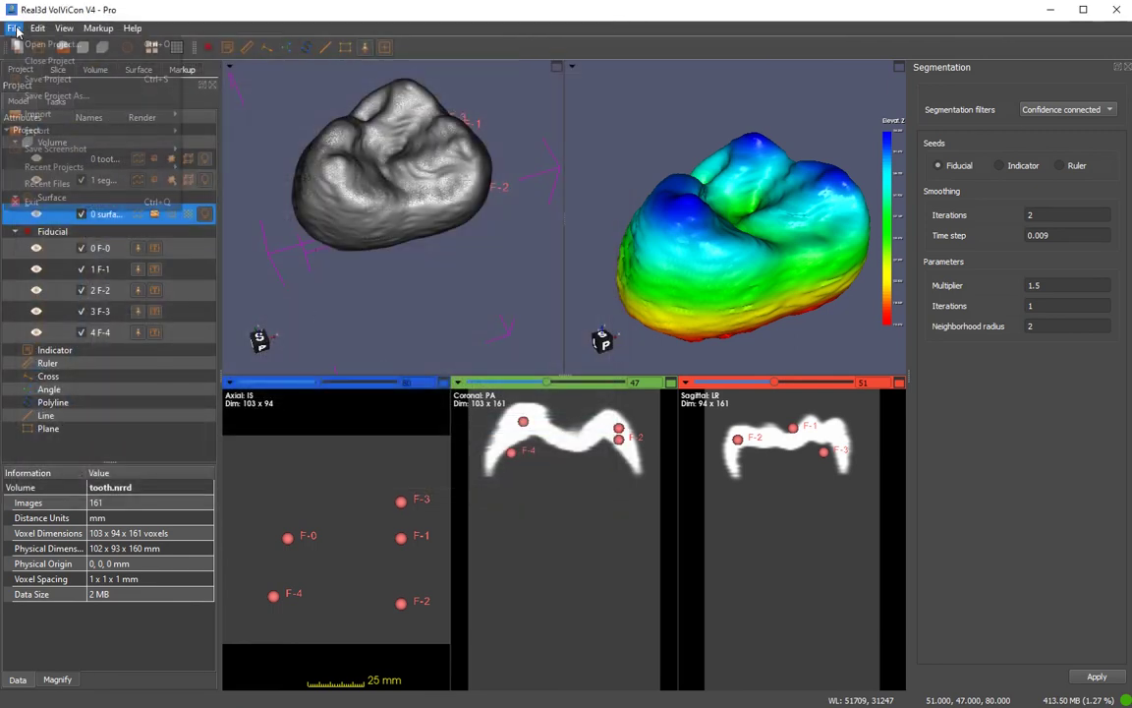
Close the current project
left_click(14, 28)
left_click(49, 61)
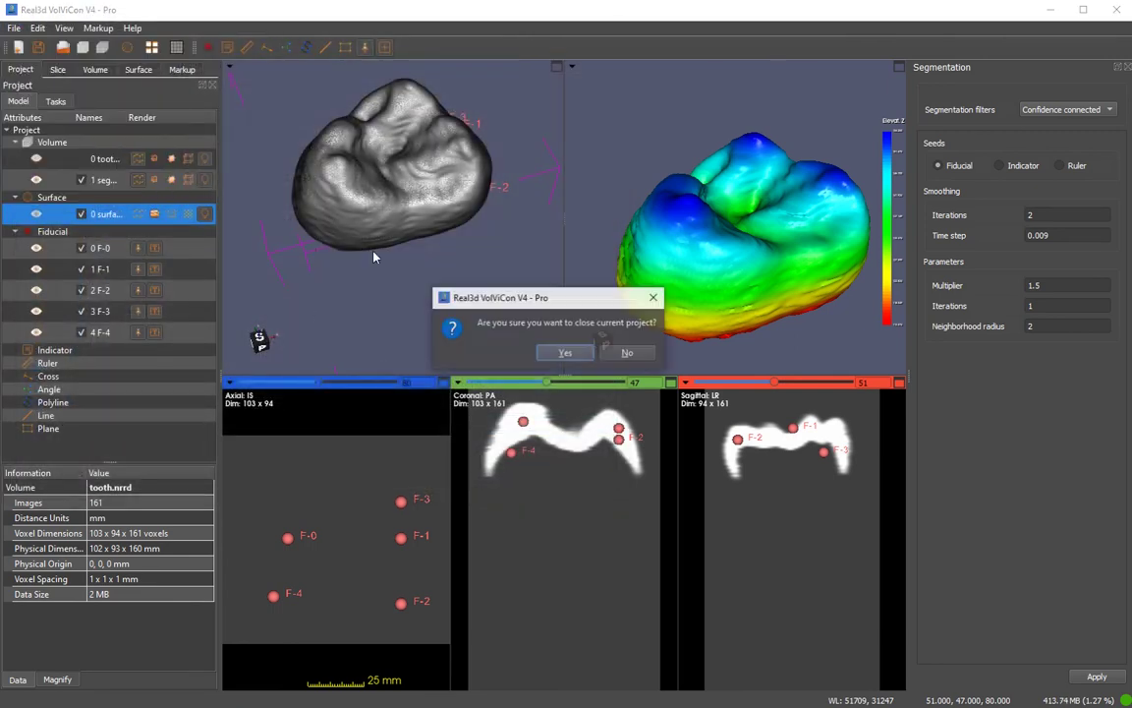
left_click(563, 351)
Open the saved project newProject.vvcx from the test folder
left_click(14, 28)
left_click(56, 61)
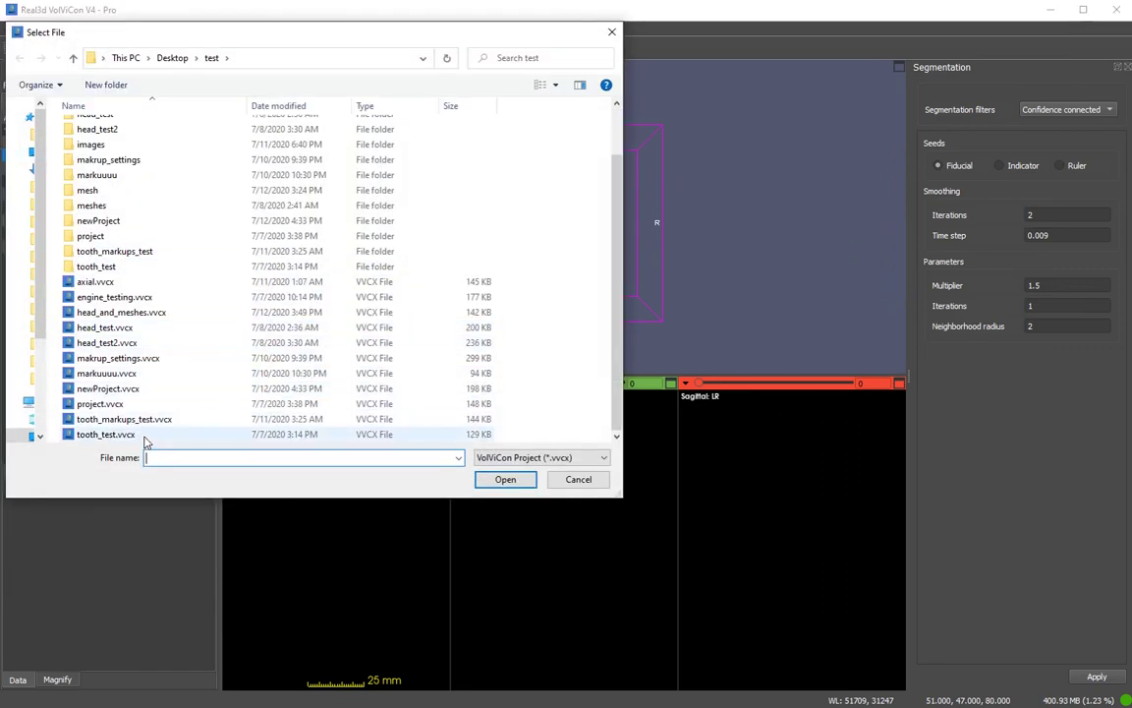
left_click(132, 389)
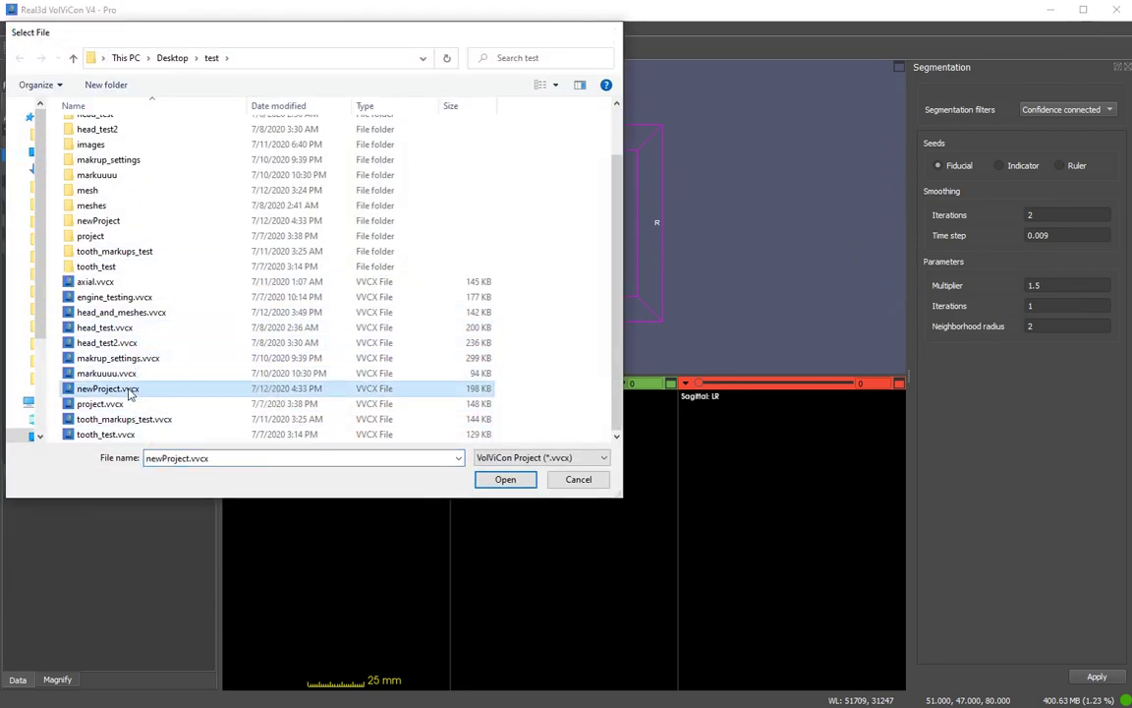
key("Return")
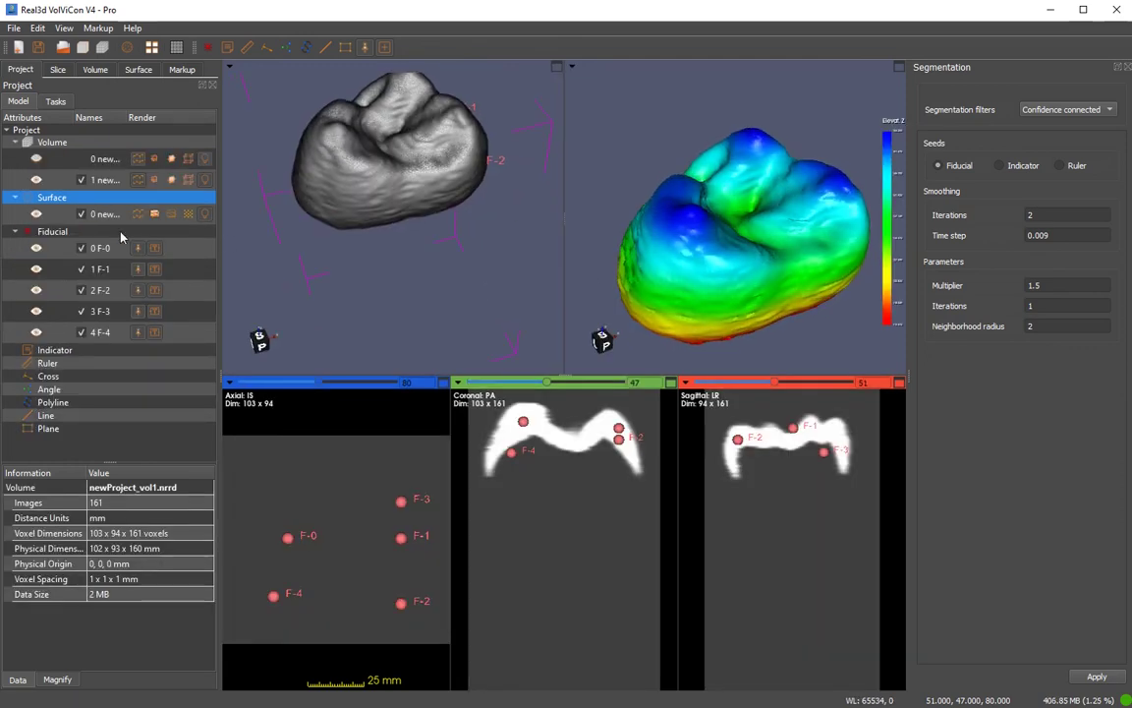
Export the enamel surface in Stanford Polygon Format as tooth into the mesh folder
left_click(13, 27)
mouse_move(111, 138)
left_click(215, 200)
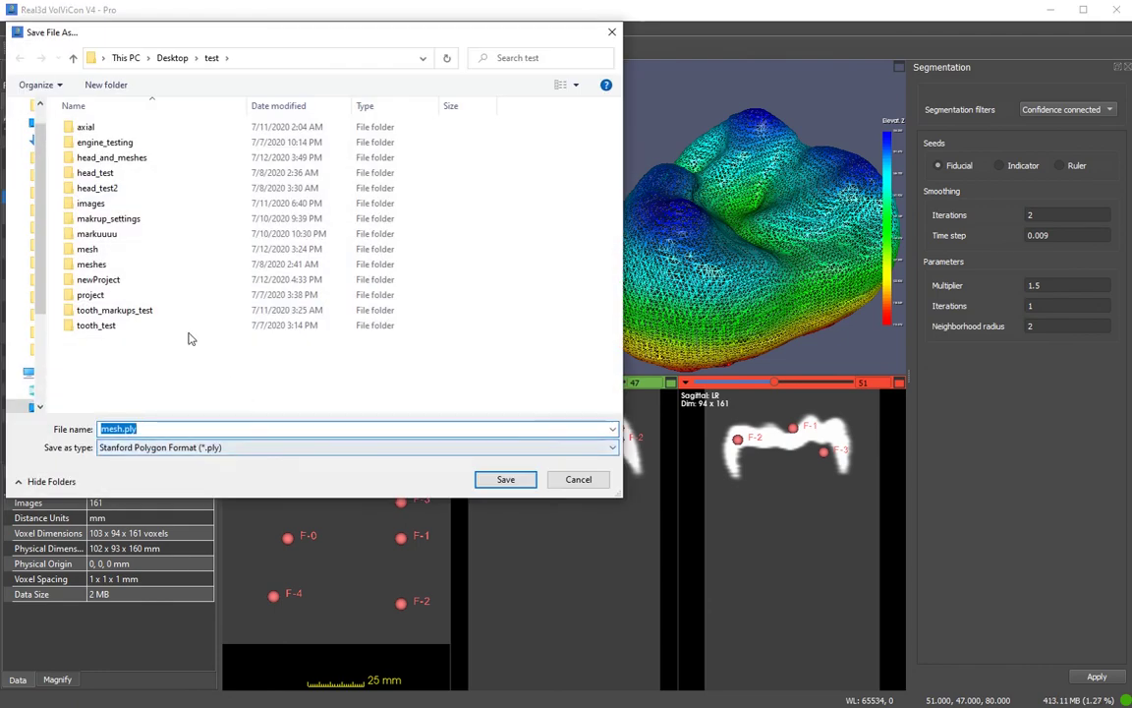
double_click(102, 254)
key("ctrl+a")
type("too")
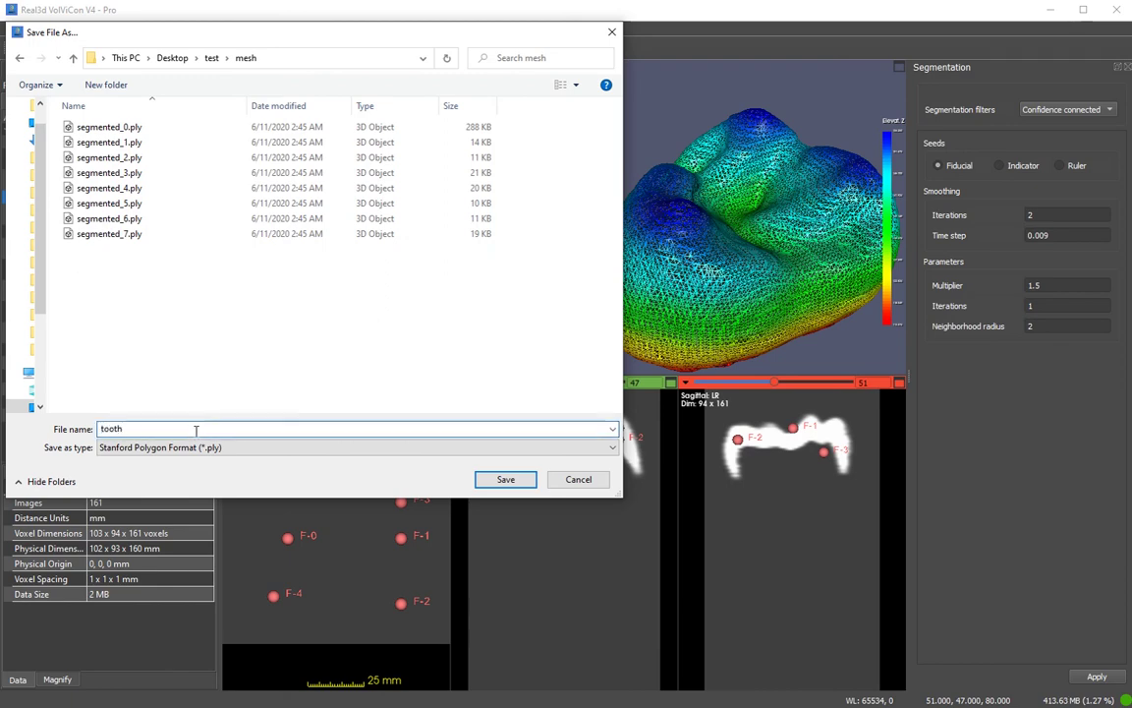
left_click(510, 483)
left_click_drag(695, 273, 694, 257)
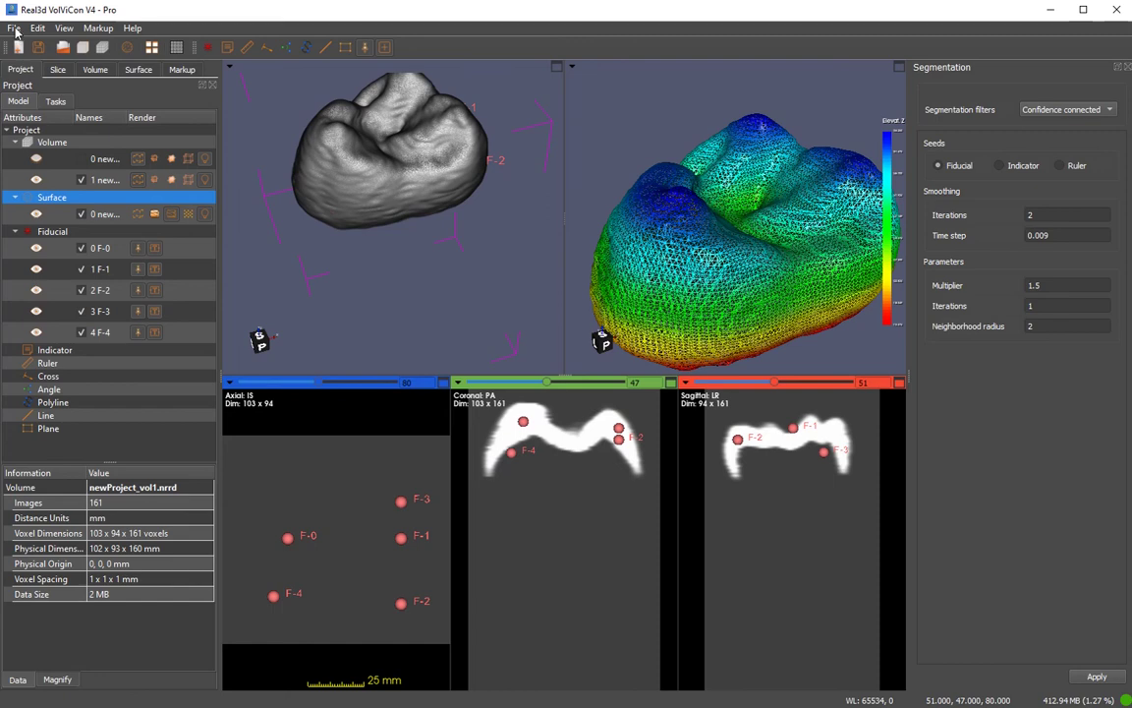
Import tooth.ply from the mesh folder and hide the project's original surface
left_click(14, 30)
left_click(39, 115)
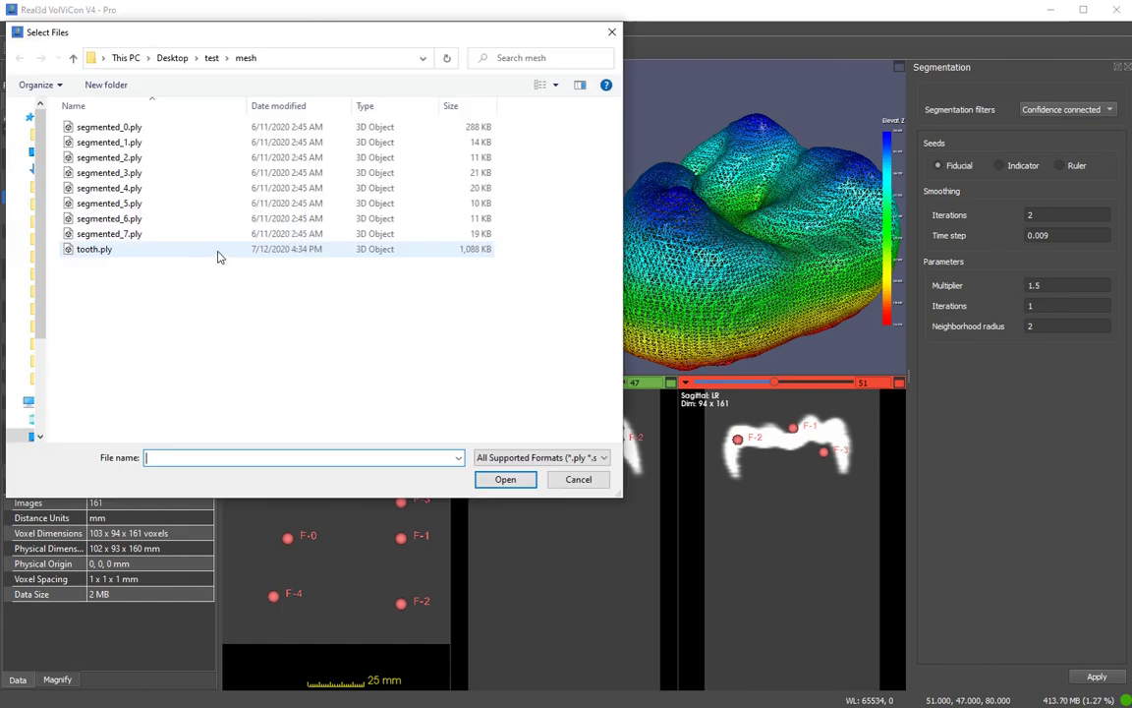
double_click(104, 250)
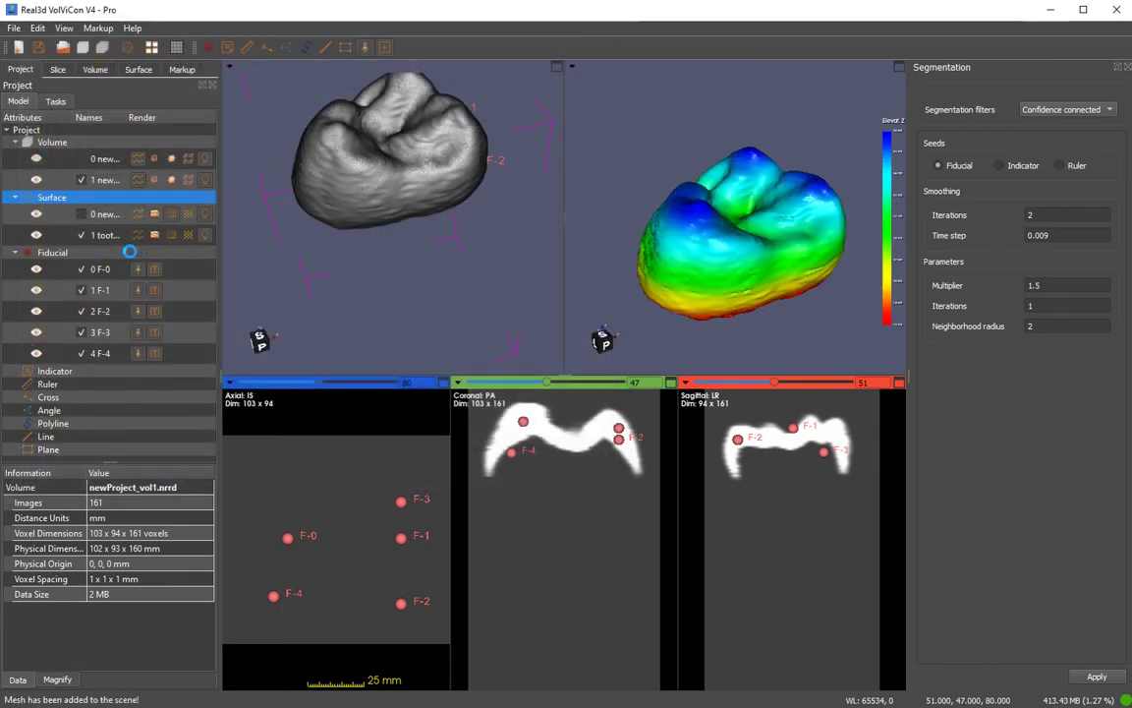
left_click(45, 215)
left_click_drag(679, 246, 678, 275)
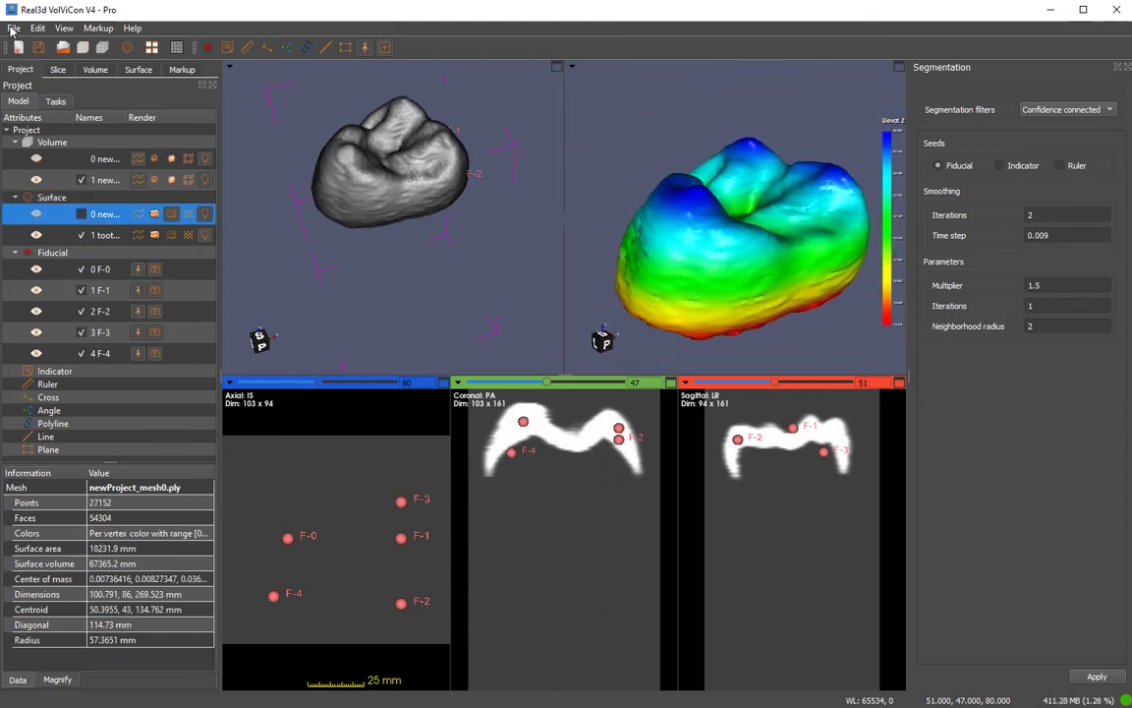
Examine the frame rate, slice plane and file options for exporting the slice stack as video, without exporting
left_click(13, 27)
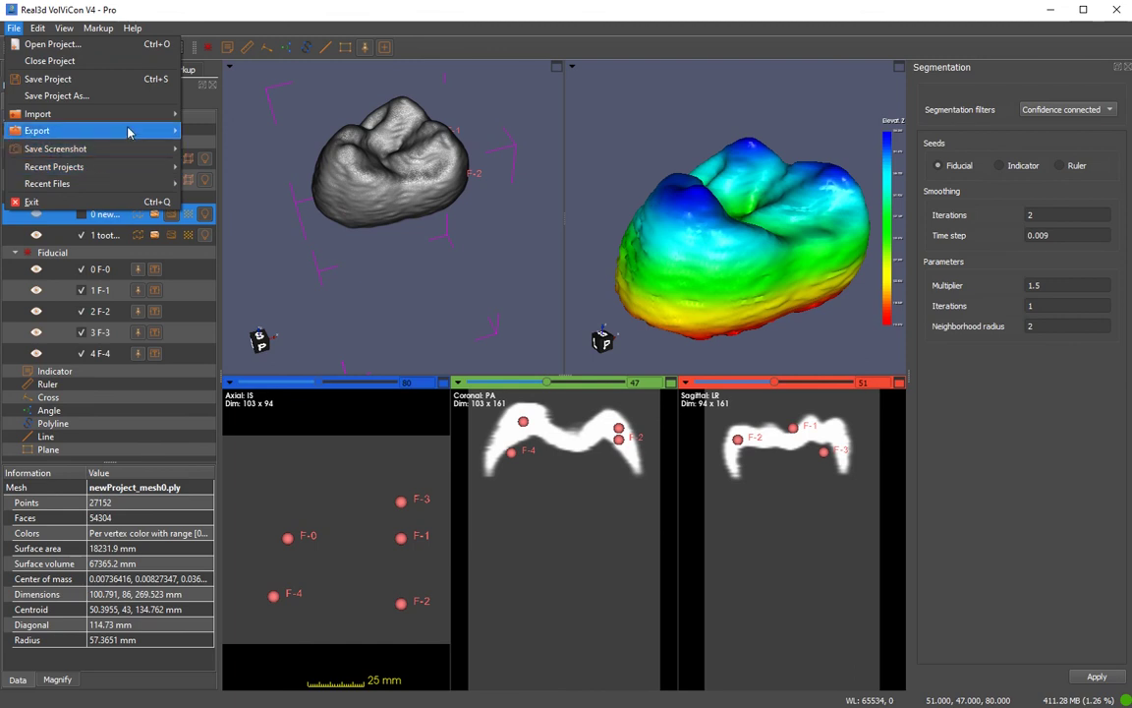
mouse_move(134, 132)
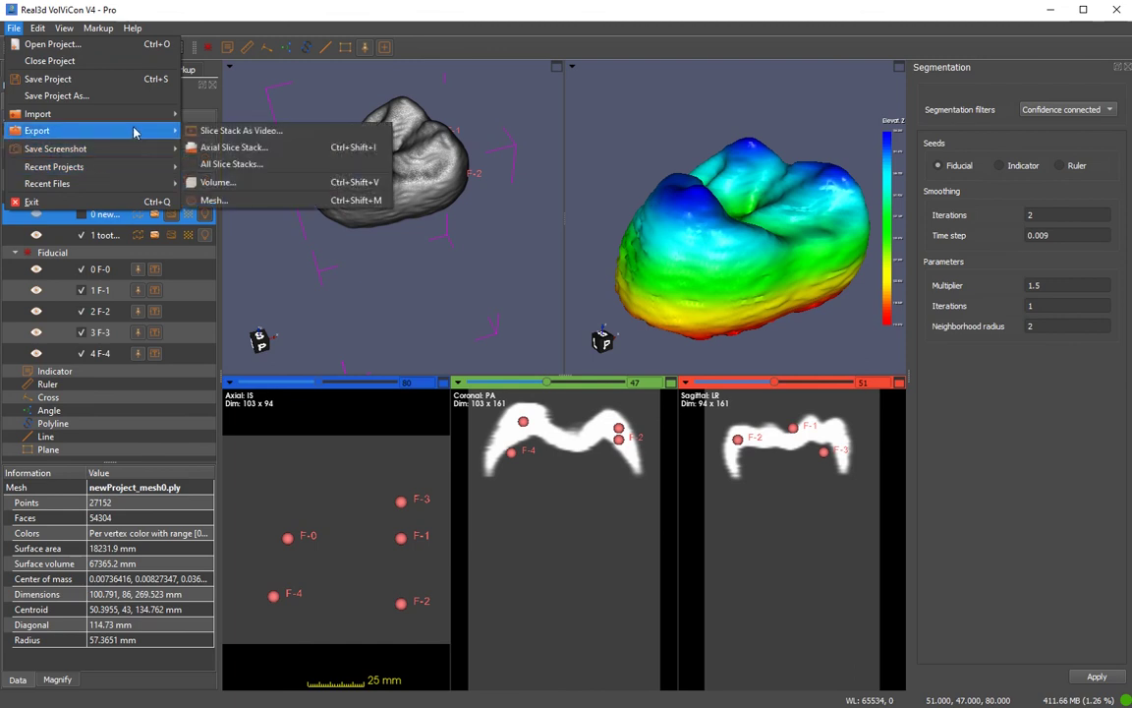
left_click(280, 134)
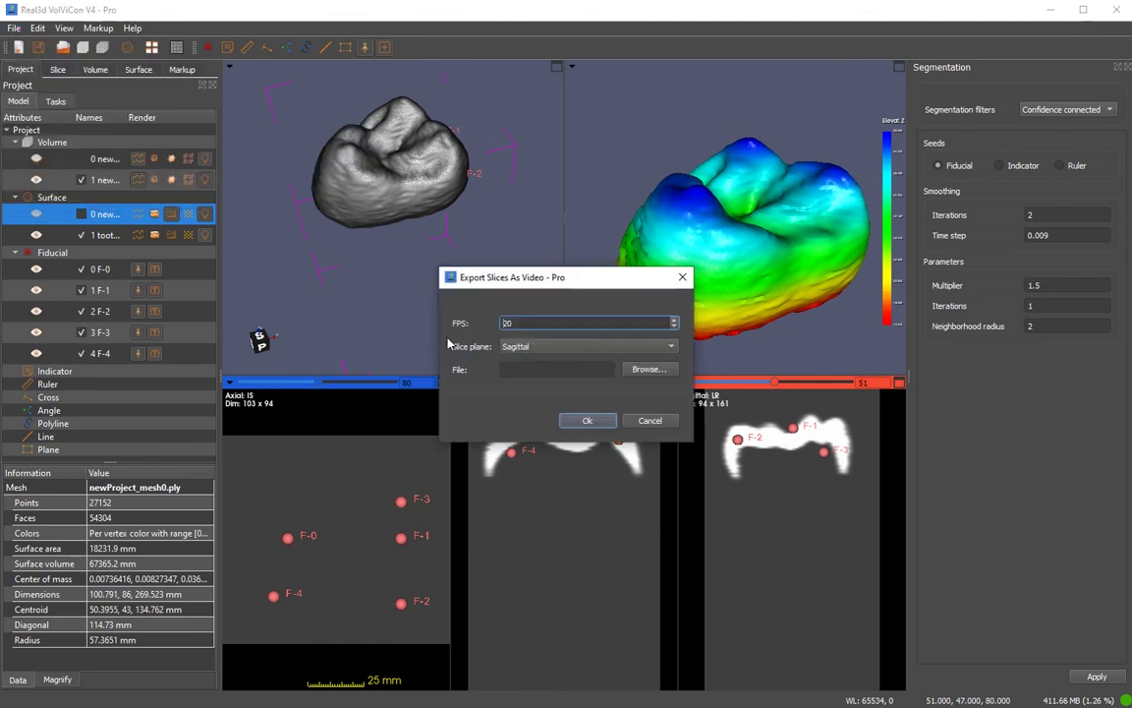
key("Tab")
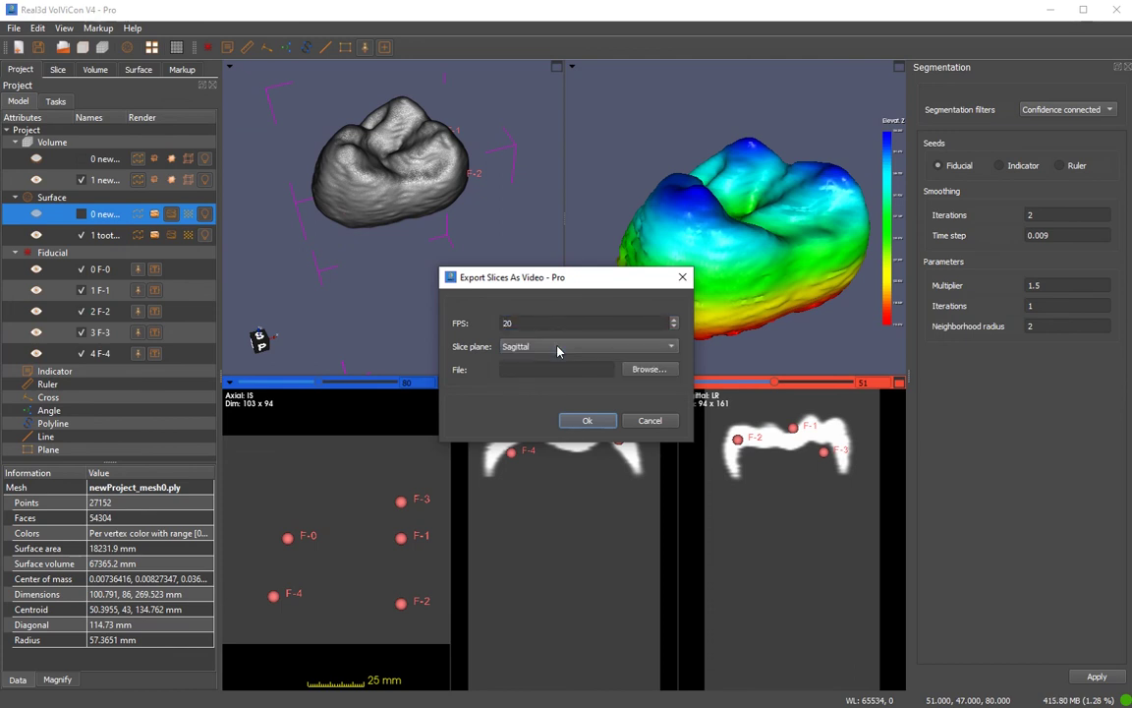
double_click(527, 326)
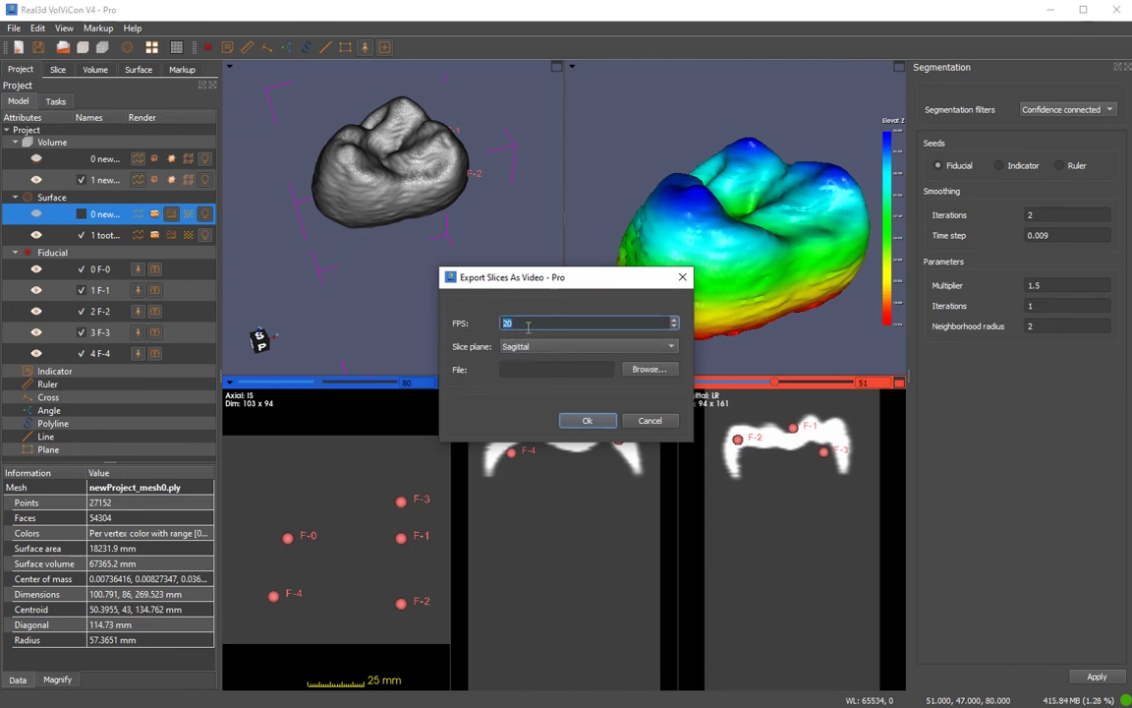
left_click(650, 421)
Examine the file formats offered for exporting the volume, without saving a file
left_click(13, 27)
mouse_move(170, 136)
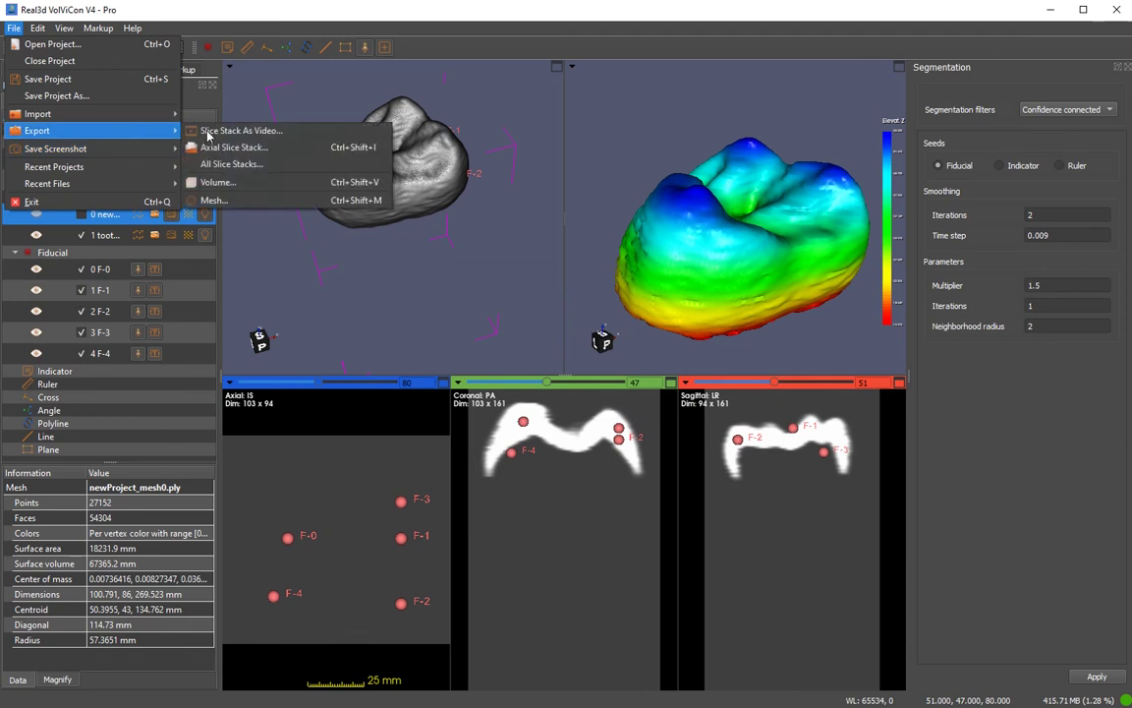
left_click(284, 185)
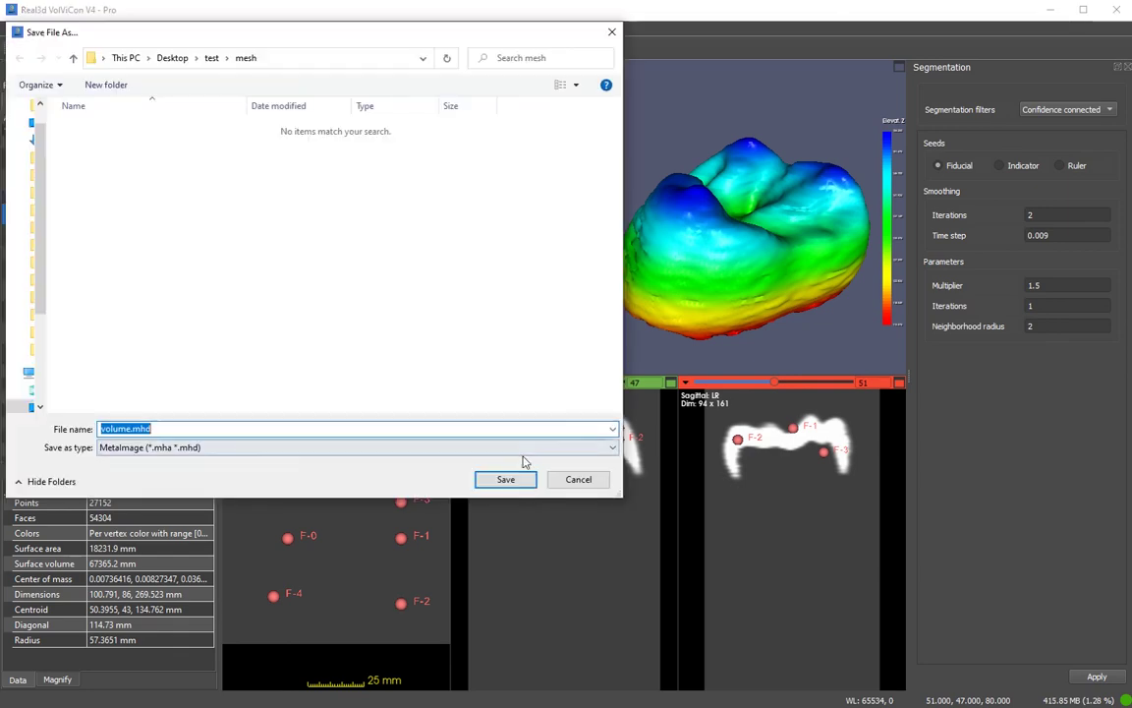
left_click(500, 448)
left_click(513, 368)
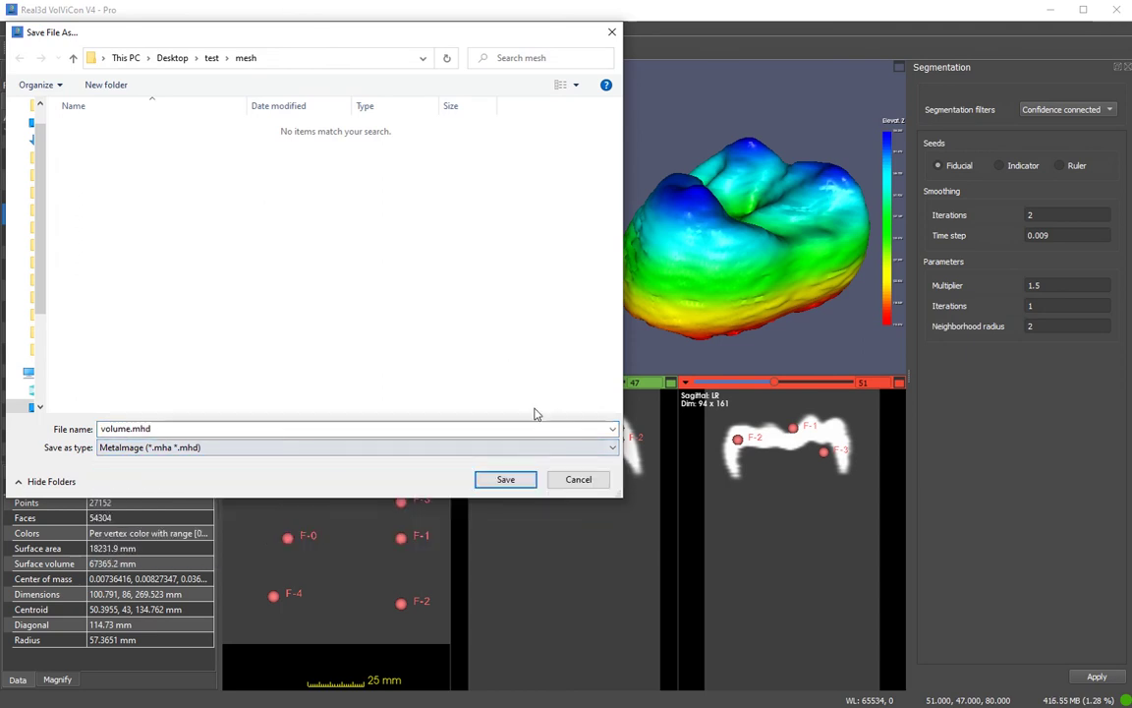
left_click(577, 481)
left_click(14, 27)
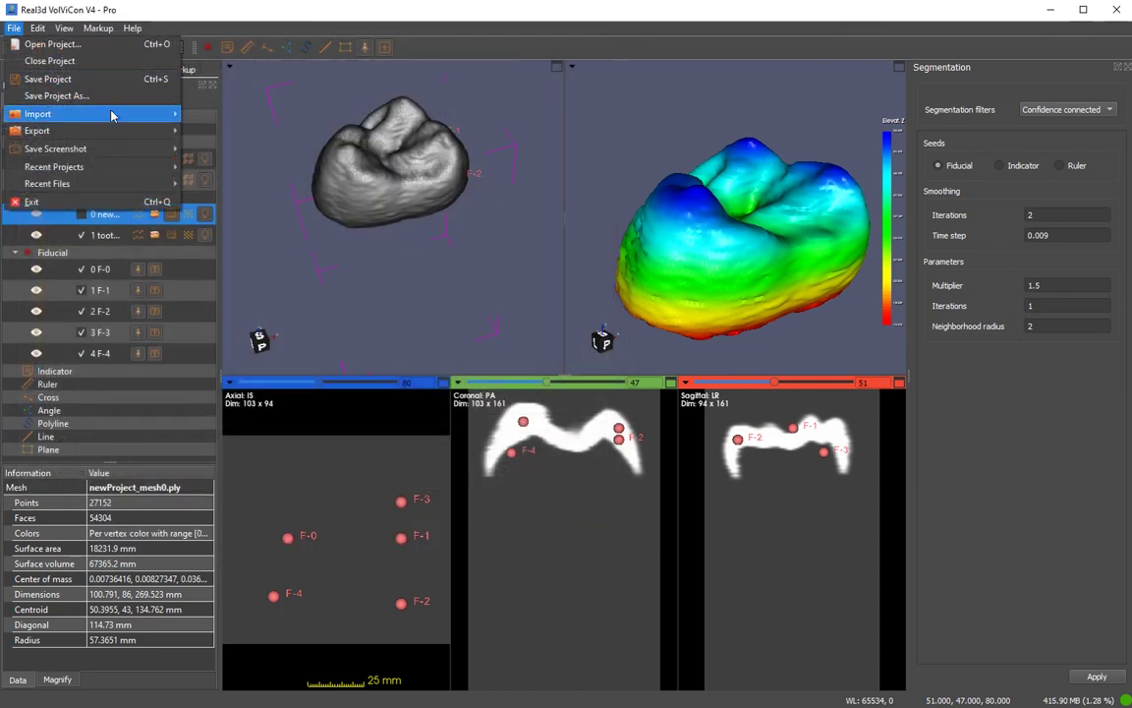
left_click_drag(413, 245, 426, 253)
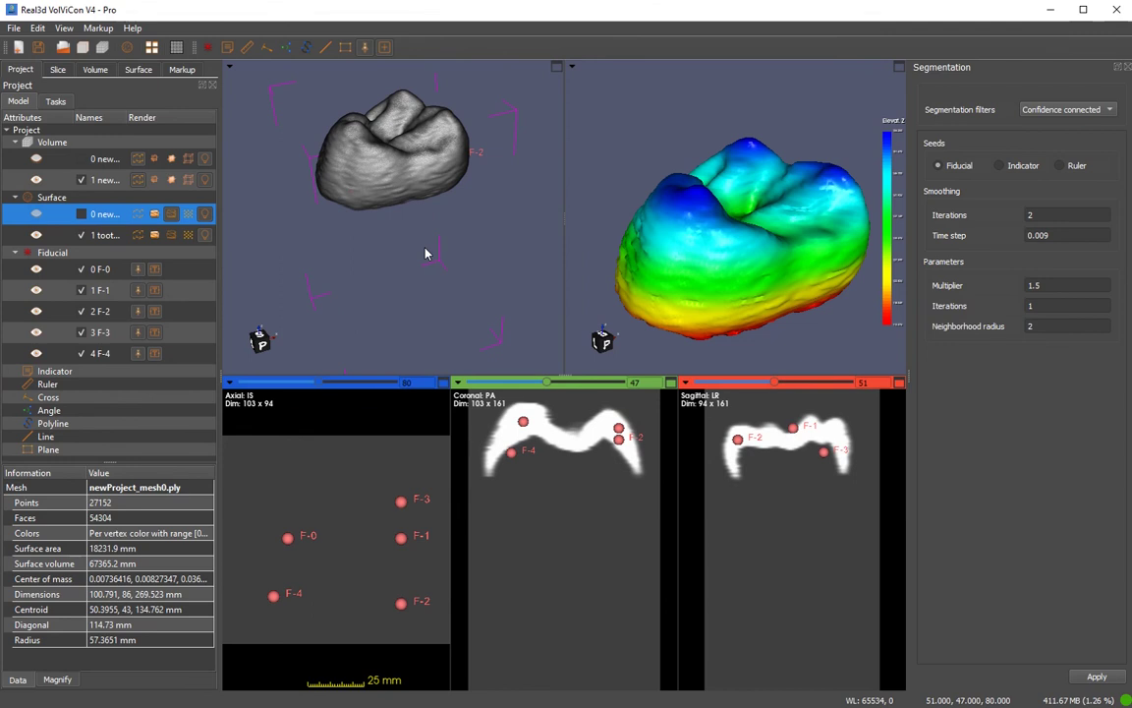